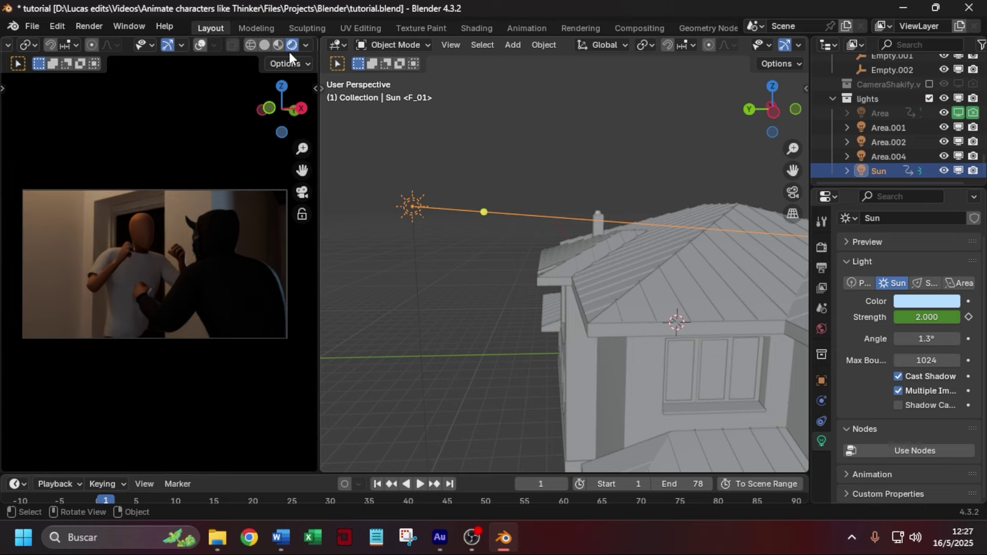
middle_drag(453, 318, 483, 343)
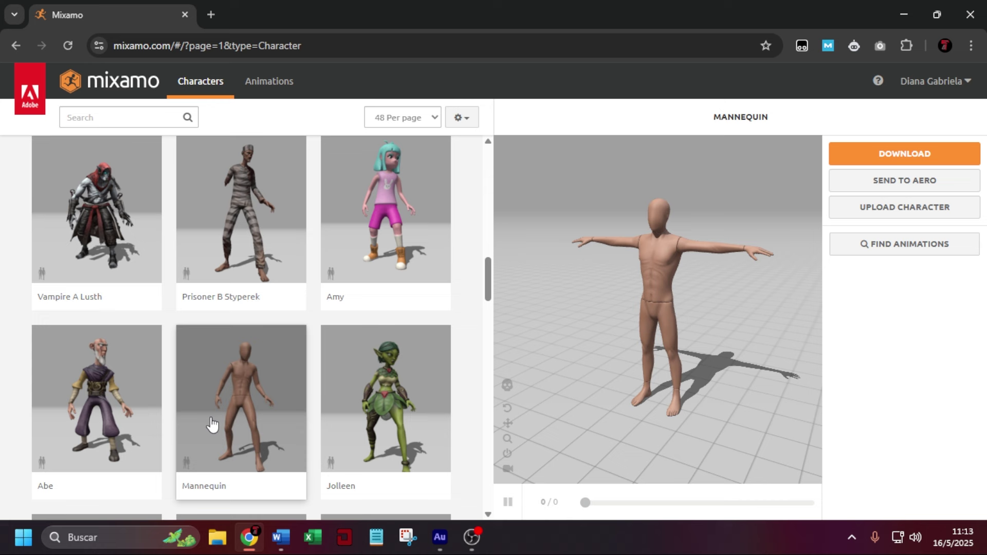
Download the Mannequin character from Mixamo in FBX Binary (.fbx) format with the T-pose.
click(932, 155)
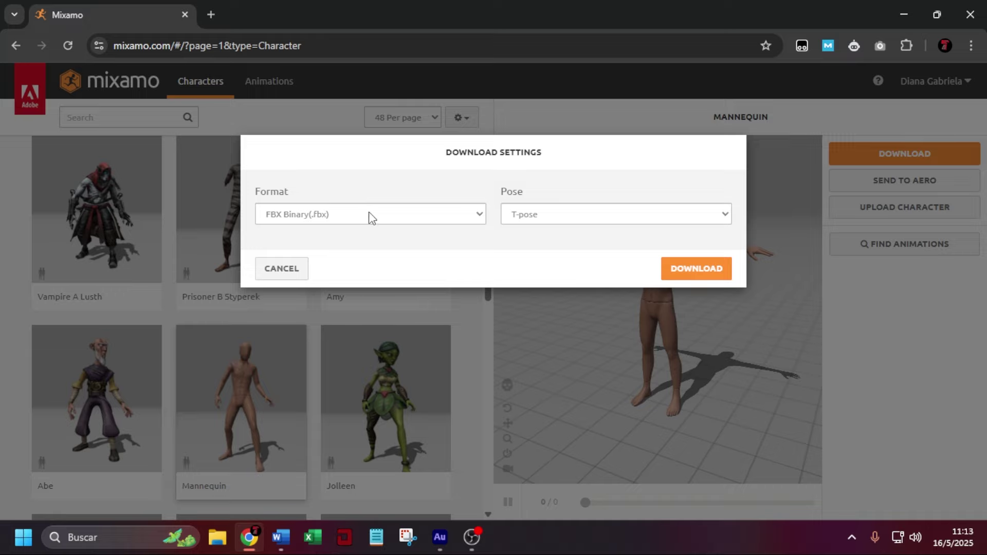
click(701, 271)
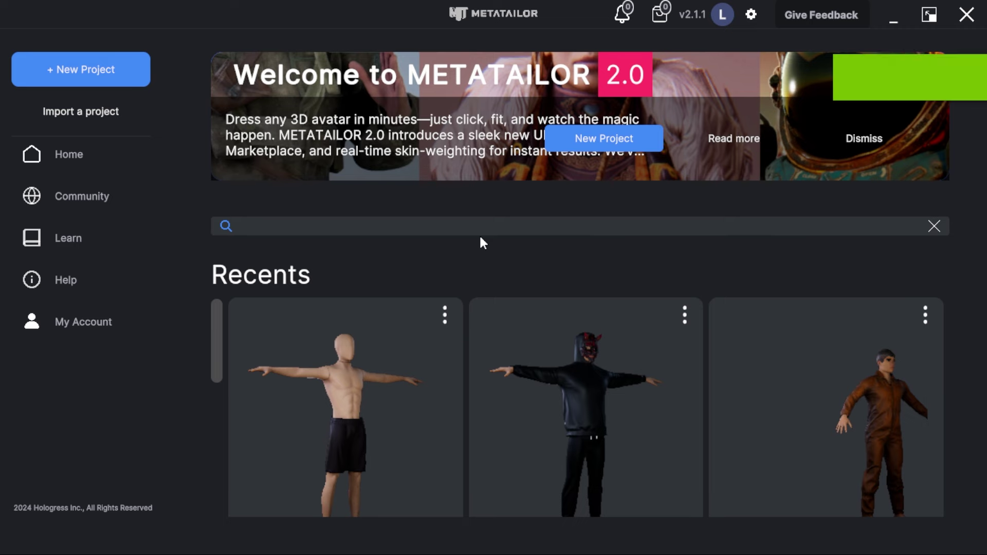
Switch to METATAILOR and create a new project named "susbcribe".
scroll(328, 381, down, 2)
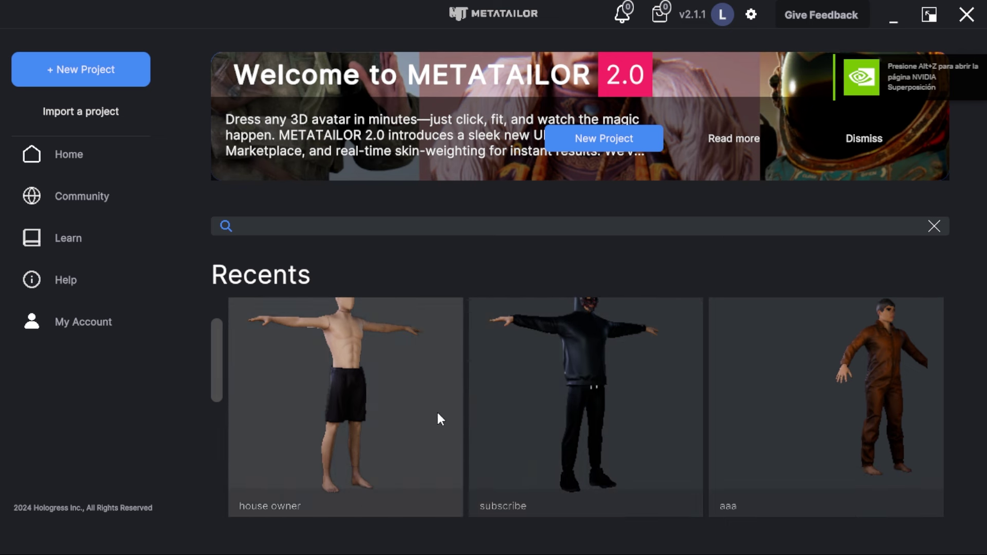
scroll(438, 413, up, 2)
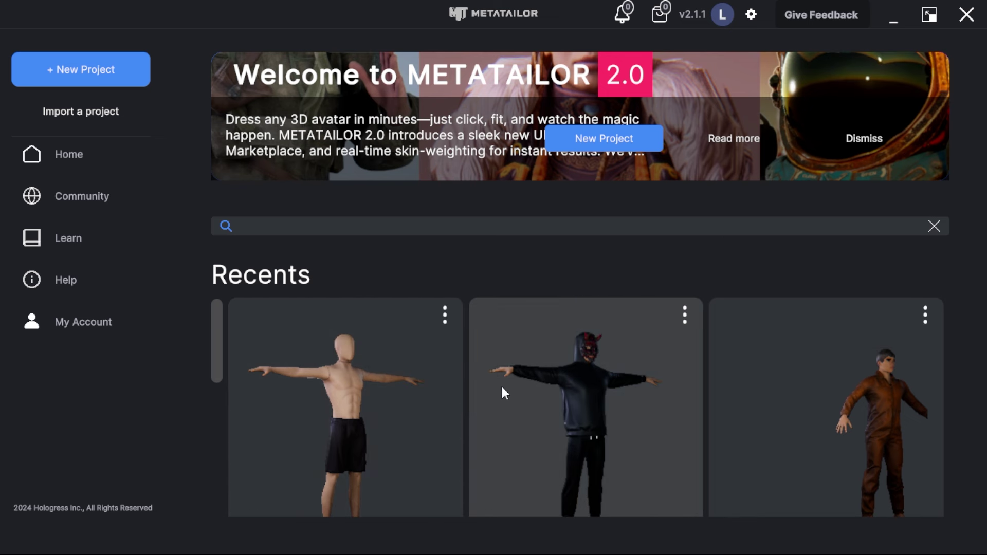
click(118, 83)
text(s)
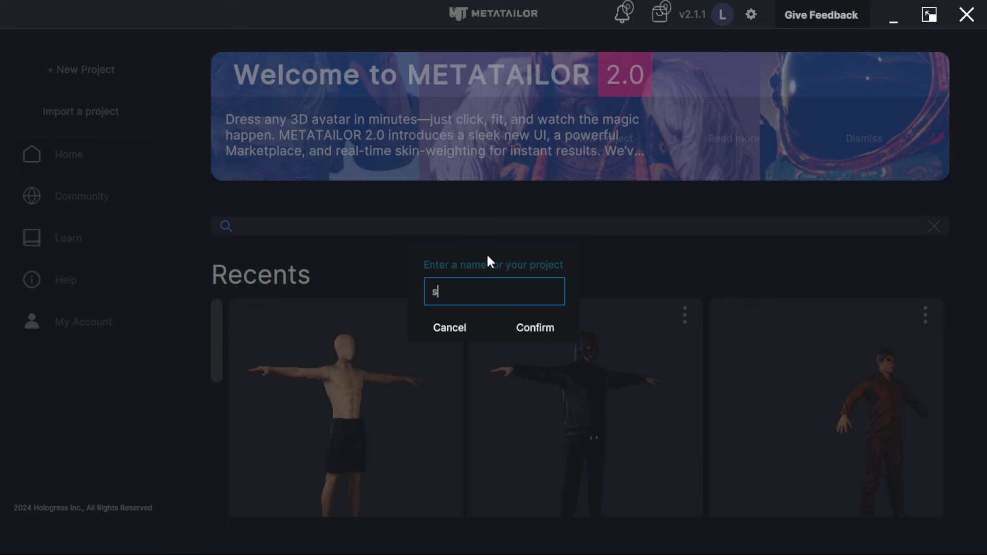
text(usbsri)
key(BackSpace)
key(BackSpace)
key(BackSpace)
text(cribe)
click(529, 327)
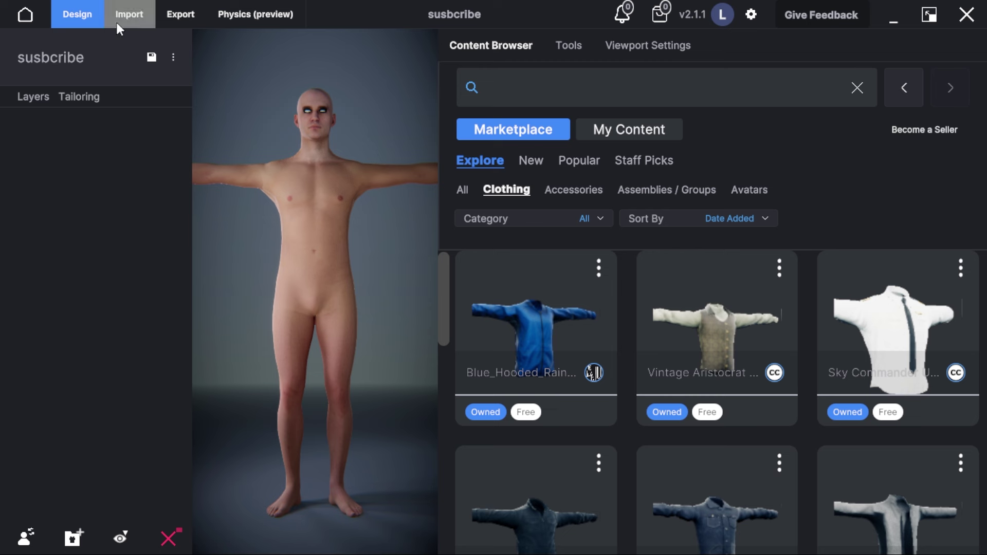
Replace the project's default avatar with the Mannequin avatar from the user's own content.
click(129, 16)
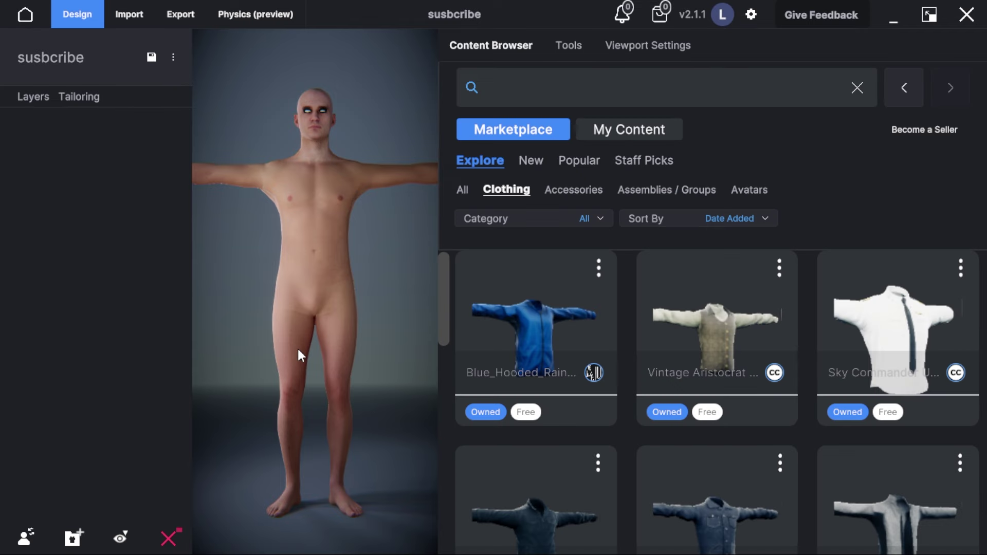
click(25, 542)
mouse_move(538, 335)
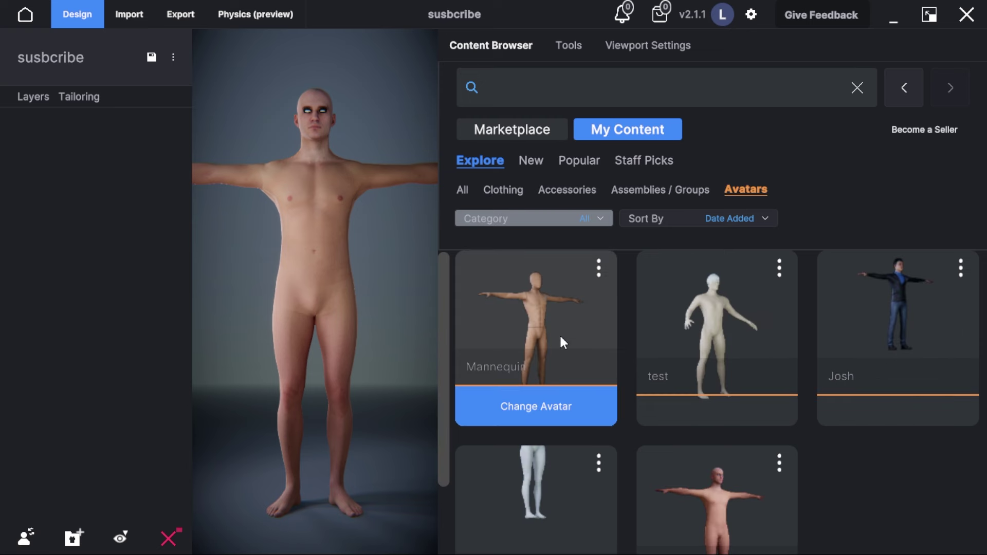
click(532, 410)
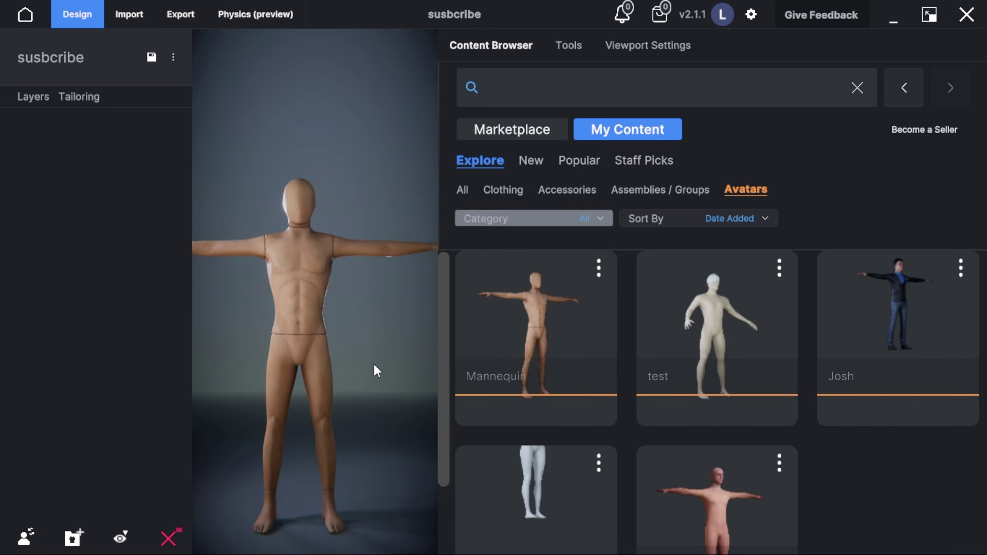
middle_drag(374, 364, 385, 350)
right_drag(385, 350, 240, 245)
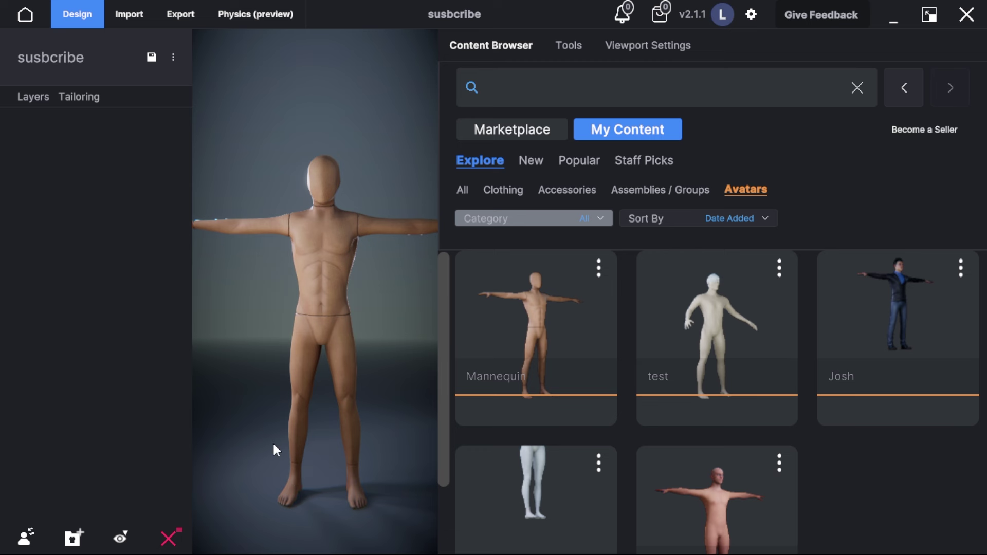
Import the shorts model LP.obj from the source folder's LP subfolder as a clothing item.
click(134, 15)
click(600, 139)
double_click(627, 188)
double_click(627, 188)
click(628, 188)
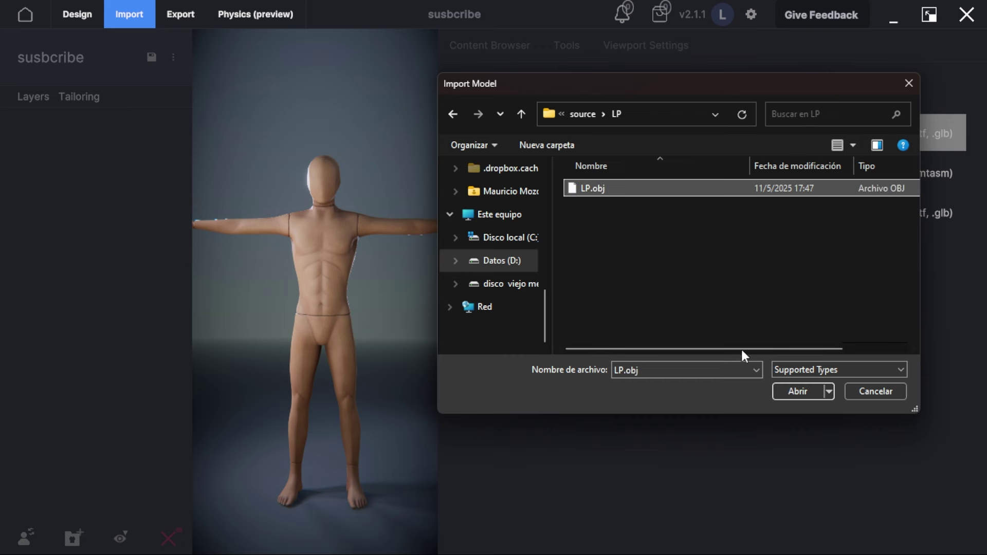
click(798, 392)
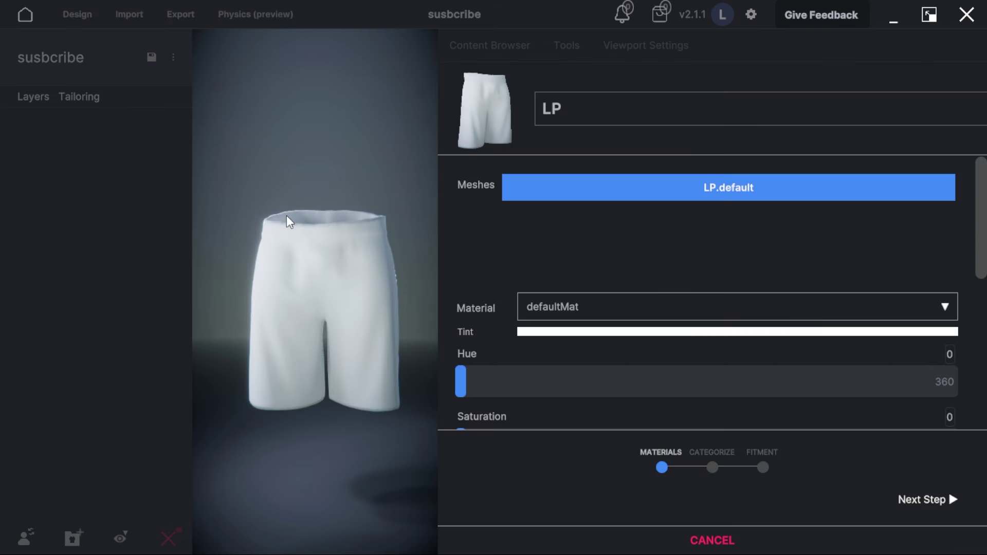
Load LP_defaultMat_BaseColor from the man-shorts textures folder as the shorts' color map.
scroll(555, 269, down, 7)
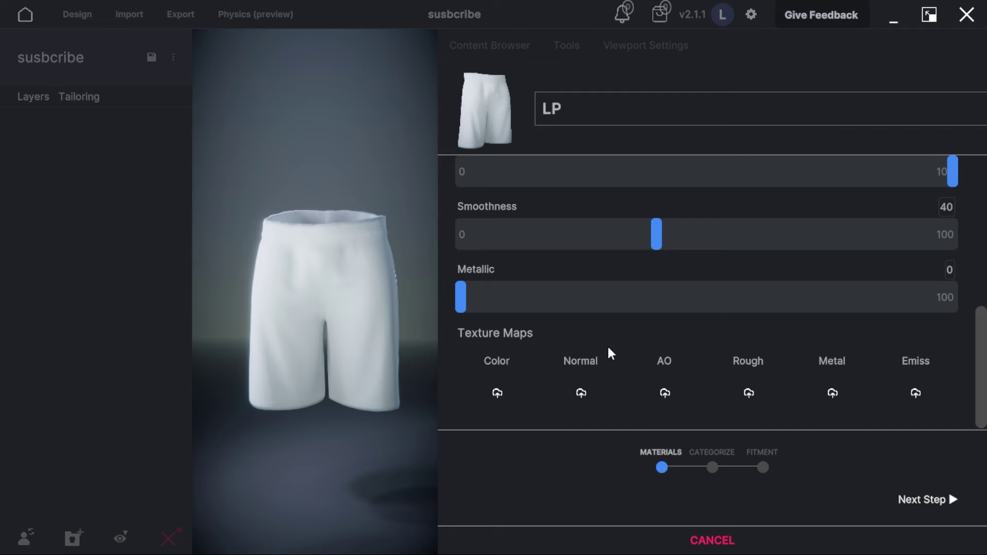
click(514, 394)
click(600, 212)
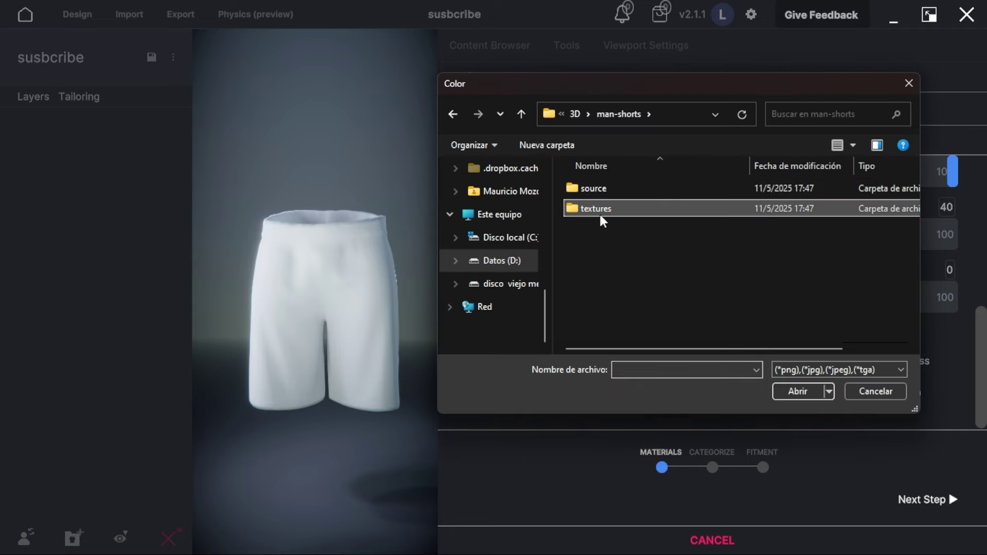
double_click(602, 210)
click(612, 200)
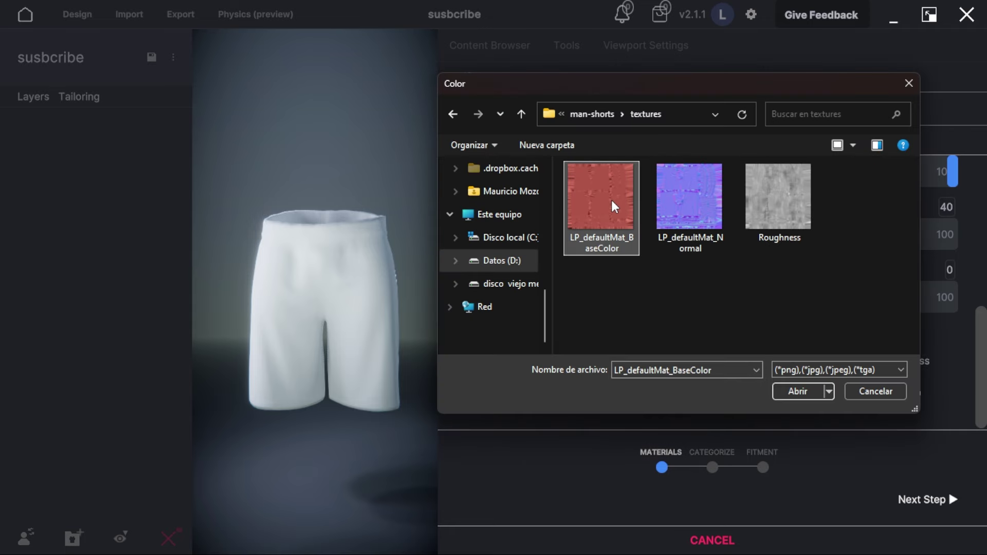
click(817, 391)
Assign LP_defaultMat_Normal as the shorts' normal map and the Roughness image as their roughness map.
click(577, 398)
click(694, 242)
click(810, 397)
click(750, 393)
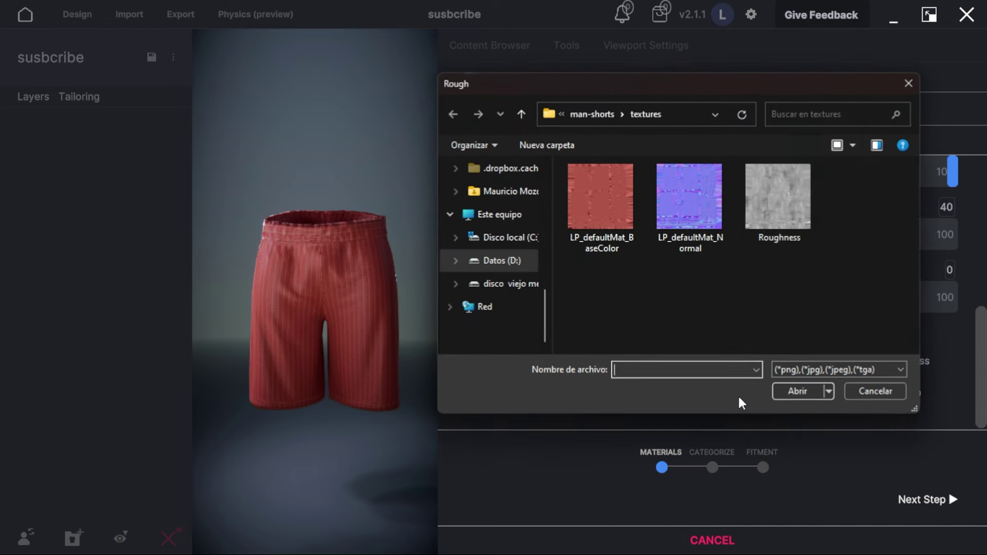
click(789, 181)
click(817, 393)
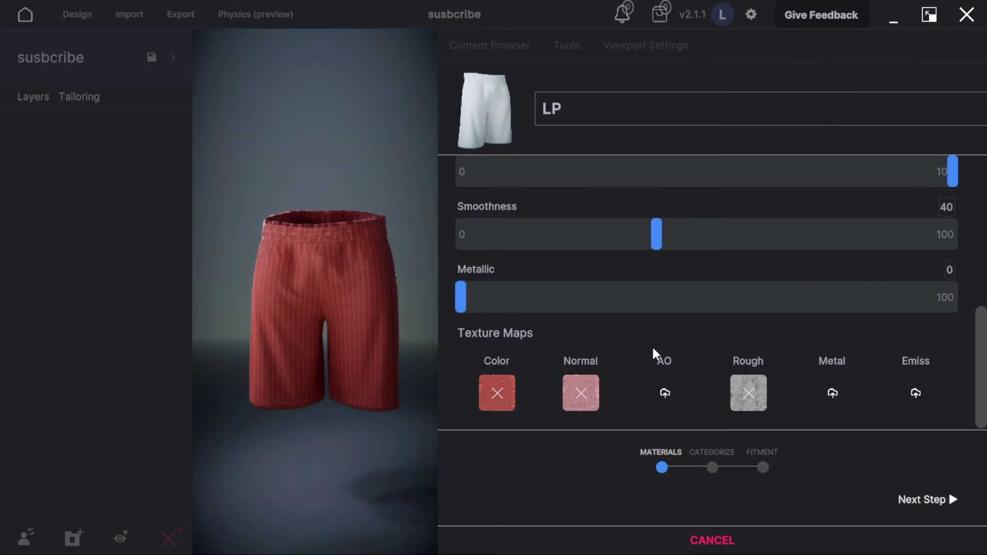
Categorize the shorts as a Pants cloth item and proceed to the fitment stage.
click(933, 499)
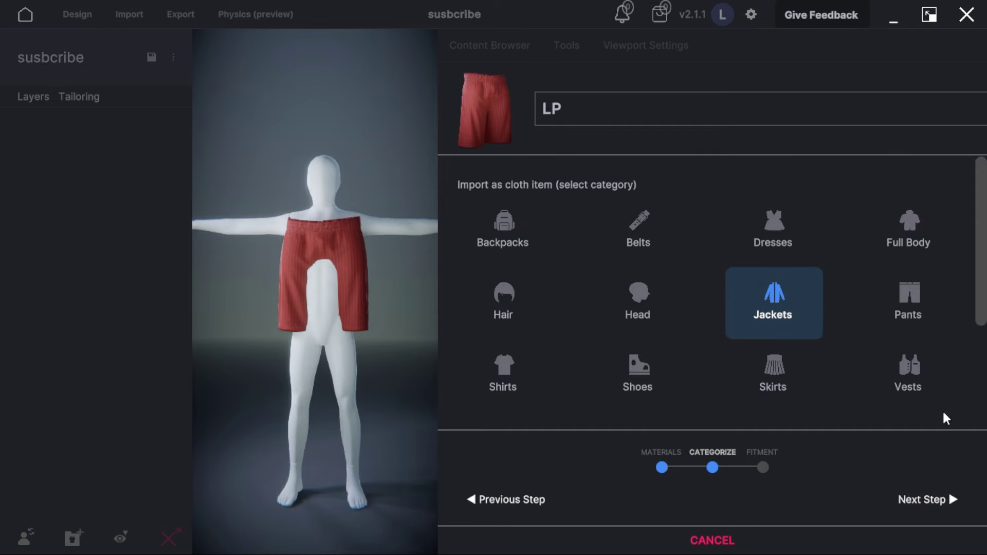
click(911, 296)
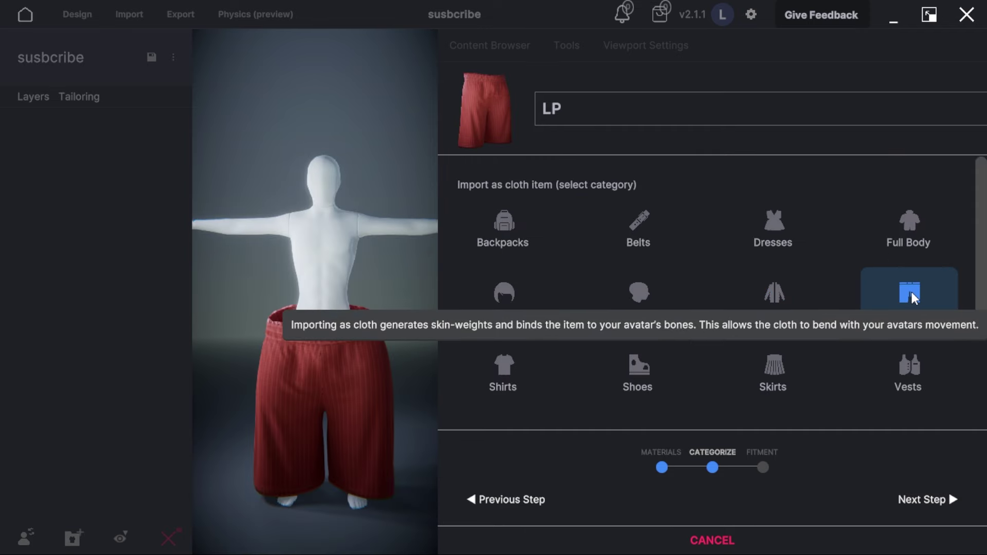
click(955, 509)
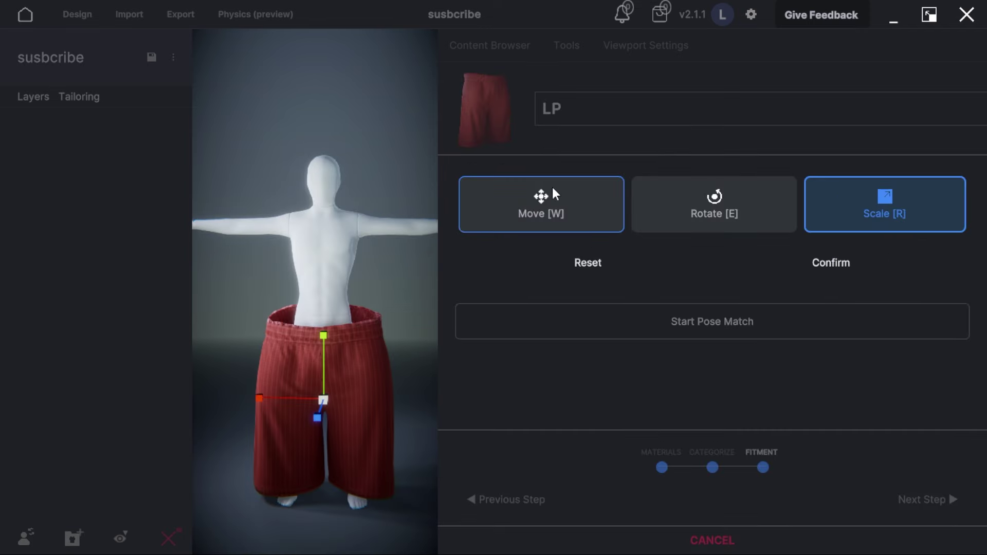
Scale the shorts down uniformly, move them up to the avatar's waist and confirm the placement.
drag(325, 401, 300, 399)
click(531, 214)
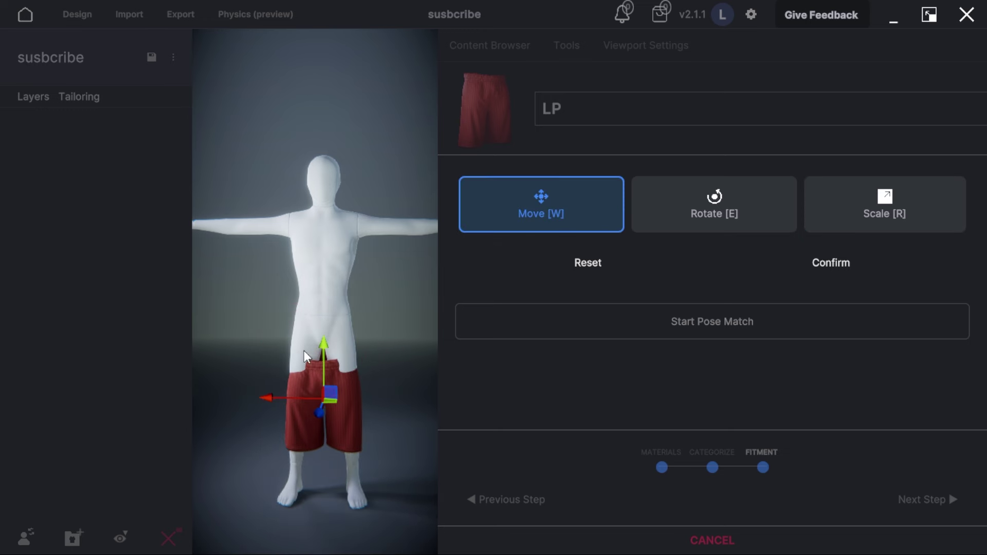
drag(326, 353, 328, 314)
mouse_move(404, 352)
middle_down()
mouse_move(317, 357)
mouse_move(386, 359)
middle_up()
right_drag(386, 359, 132, 384)
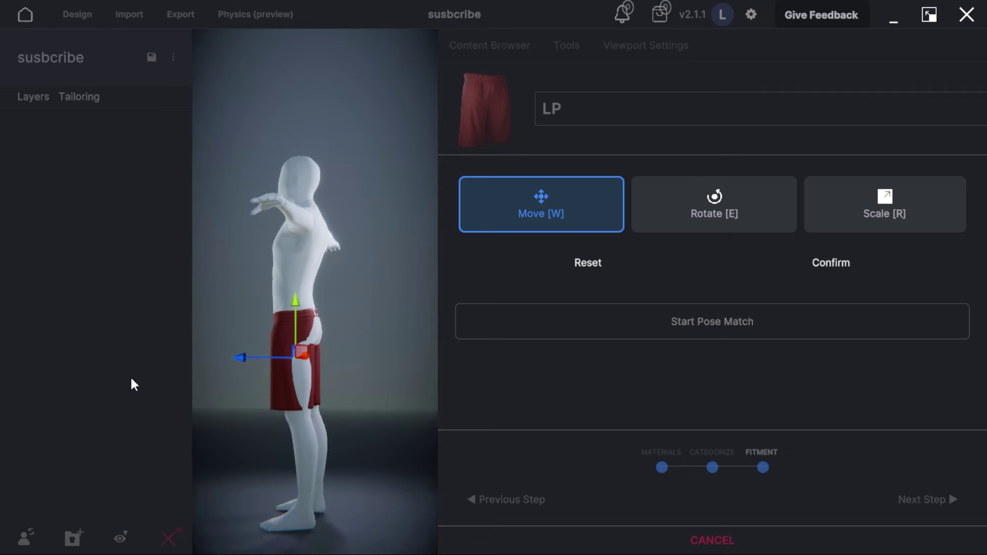
click(856, 262)
Start pose matching, adjust the hip and knee handles slightly along the depth axis and confirm the pose.
click(701, 276)
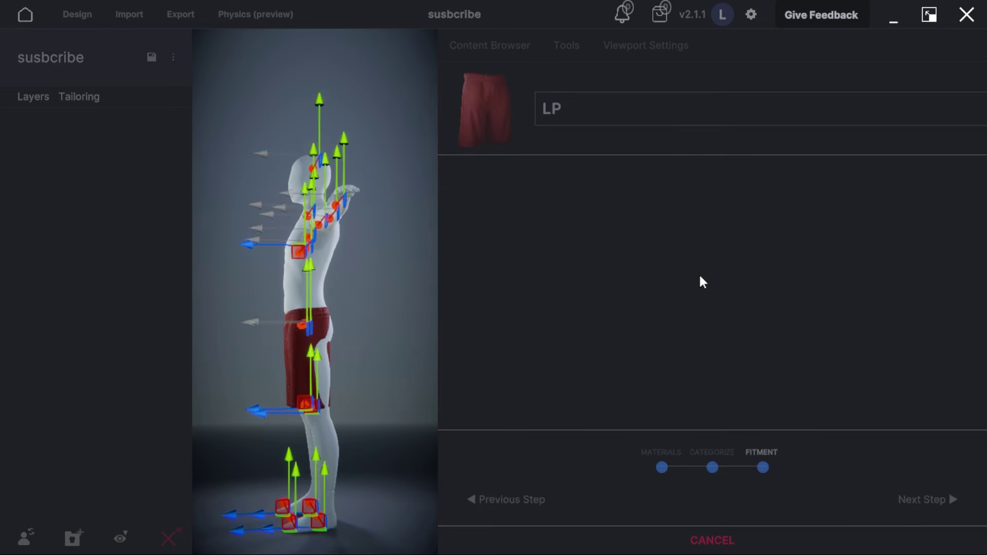
right_drag(377, 456, 250, 364)
drag(243, 325, 241, 325)
drag(258, 412, 255, 414)
right_drag(254, 414, 487, 450)
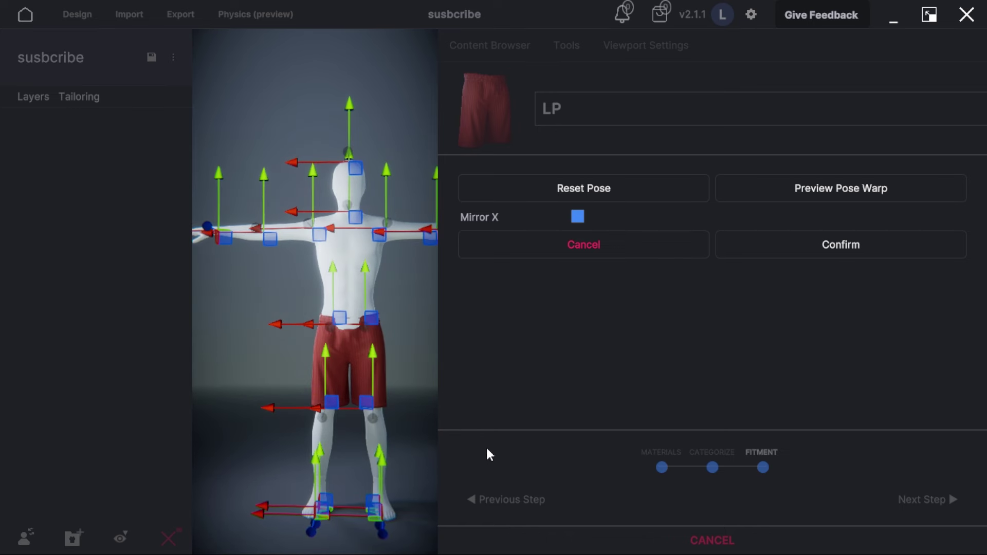
click(874, 244)
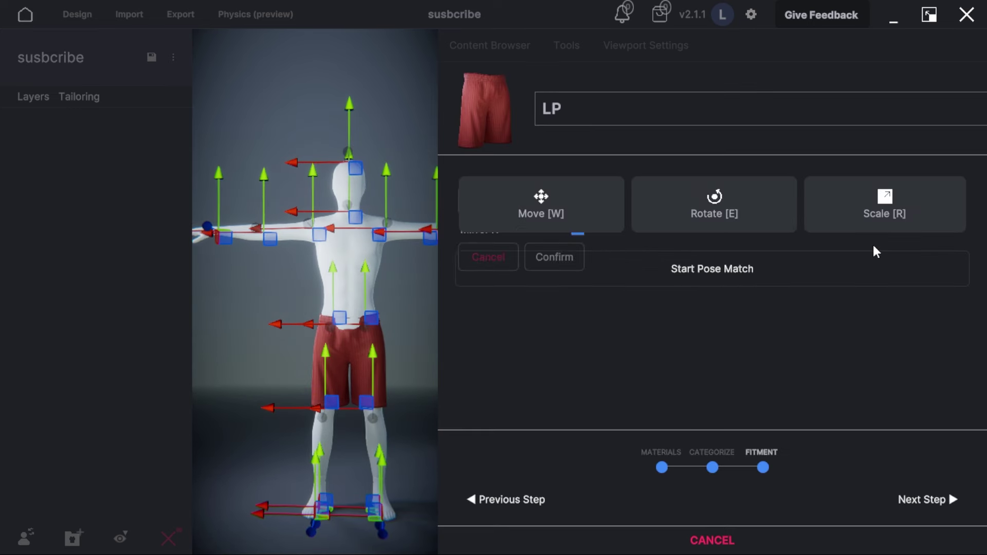
Finish importing the fitted shorts onto the mannequin and open the project's export options.
click(922, 505)
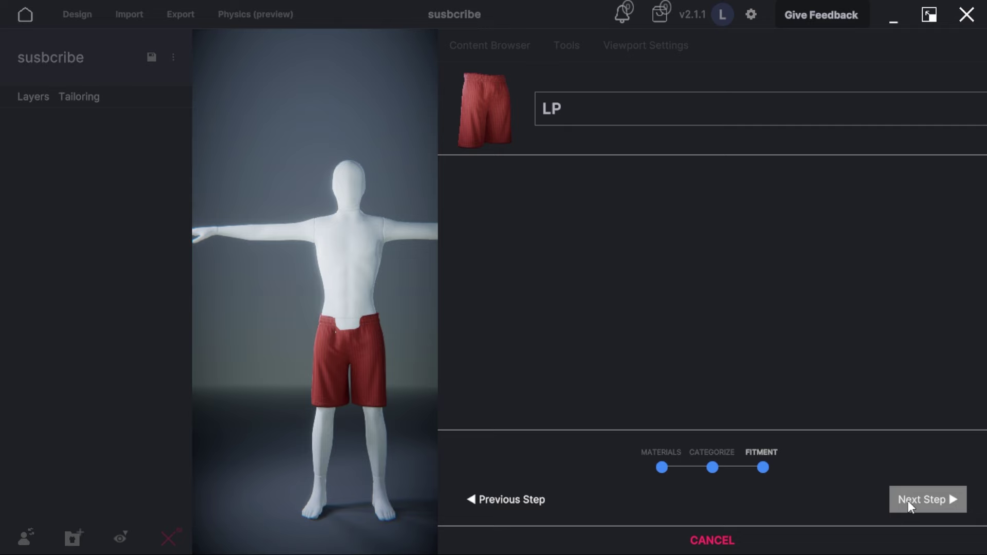
click(921, 500)
drag(427, 390, 448, 390)
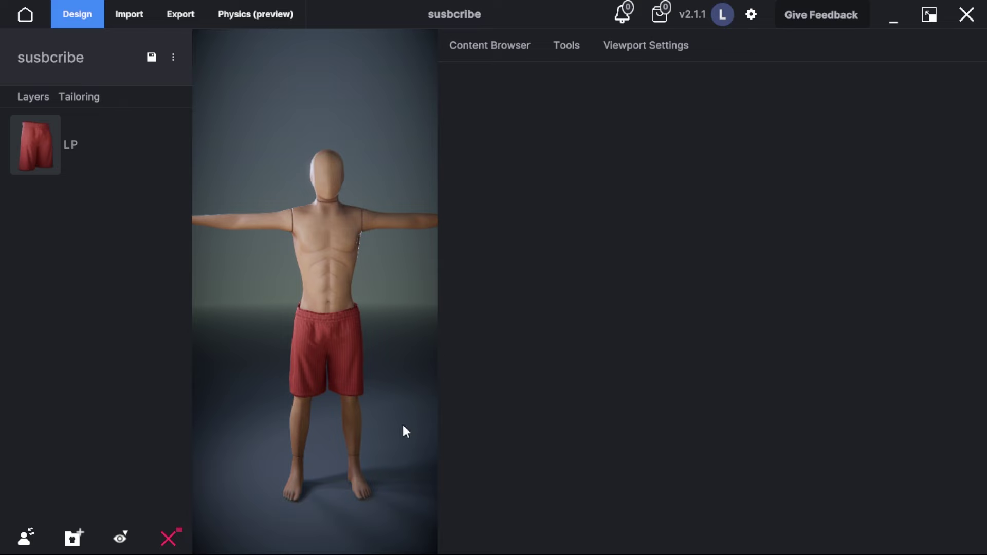
click(183, 16)
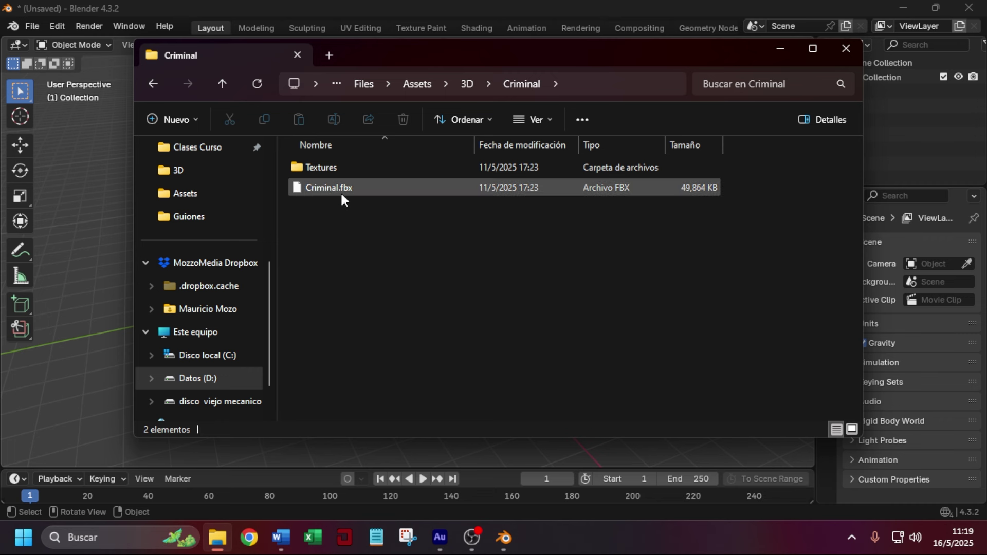
Switch to Blender and import Criminal.fbx with Animation and Custom Normals disabled.
drag(340, 191, 80, 392)
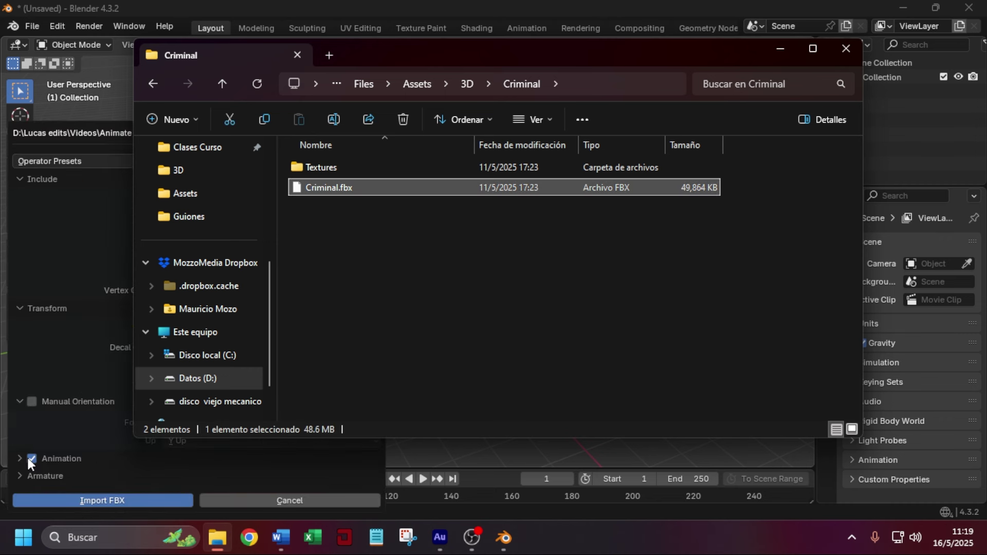
click(28, 457)
click(167, 200)
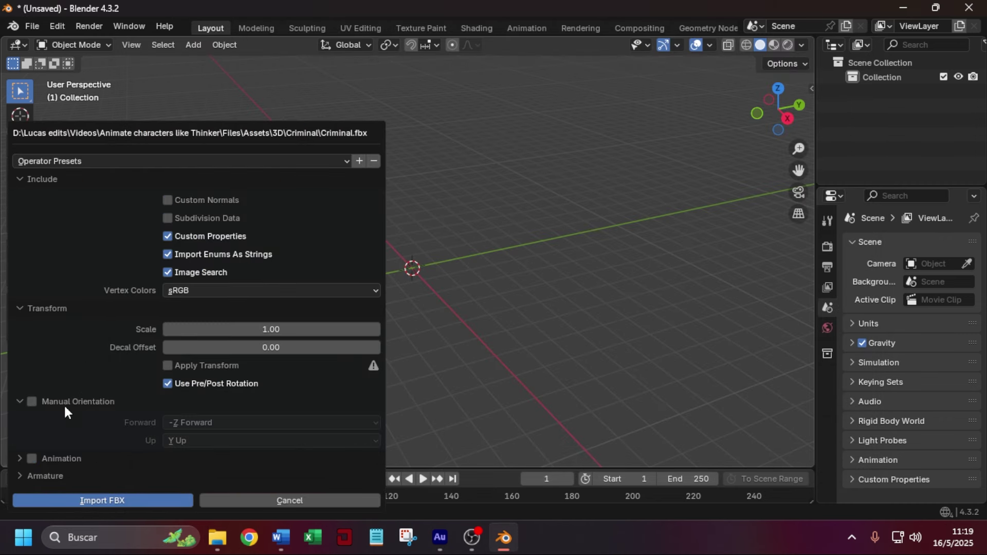
click(133, 502)
Apply all transforms to the imported character's armature.
scroll(636, 254, up, 2)
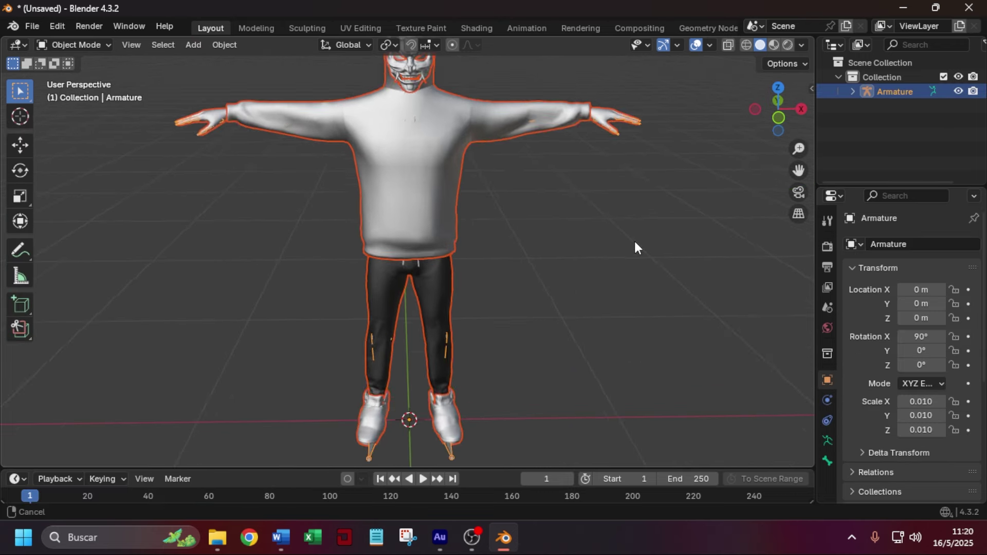
shift+middle_drag(634, 240, 623, 323)
scroll(623, 323, down, 2)
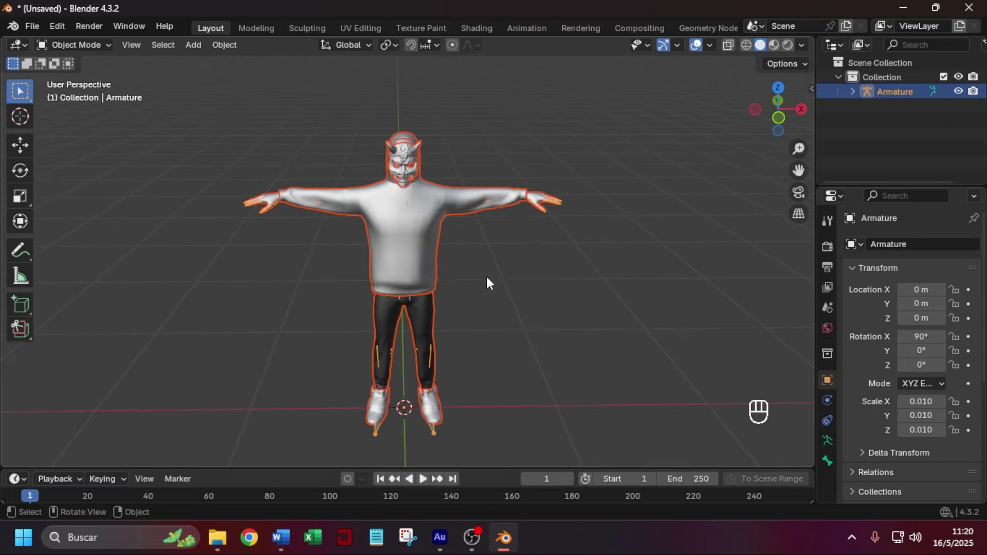
key(ctrl+a)
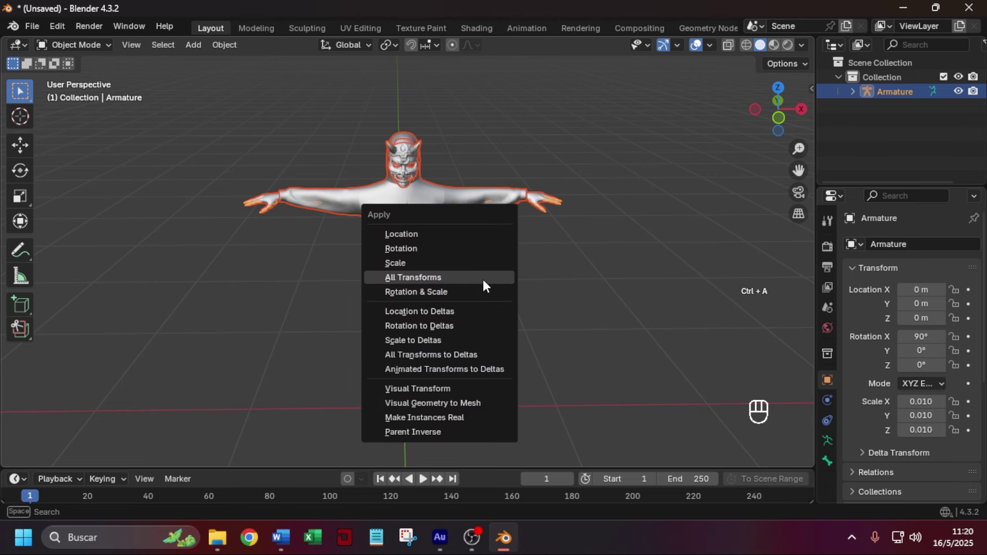
click(460, 281)
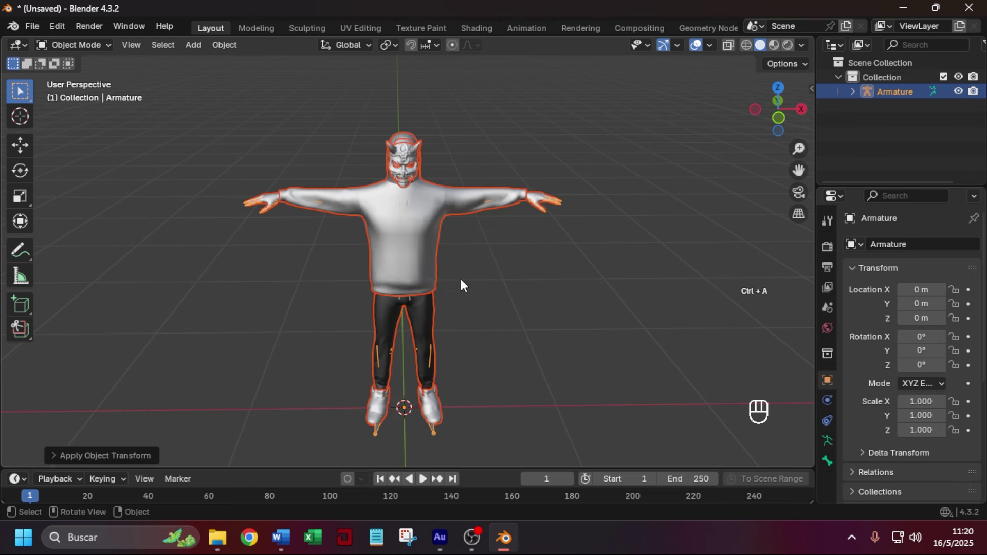
Examine the mesh density of the mask on the character's face in Edit Mode.
click(568, 323)
scroll(479, 283, up, 1)
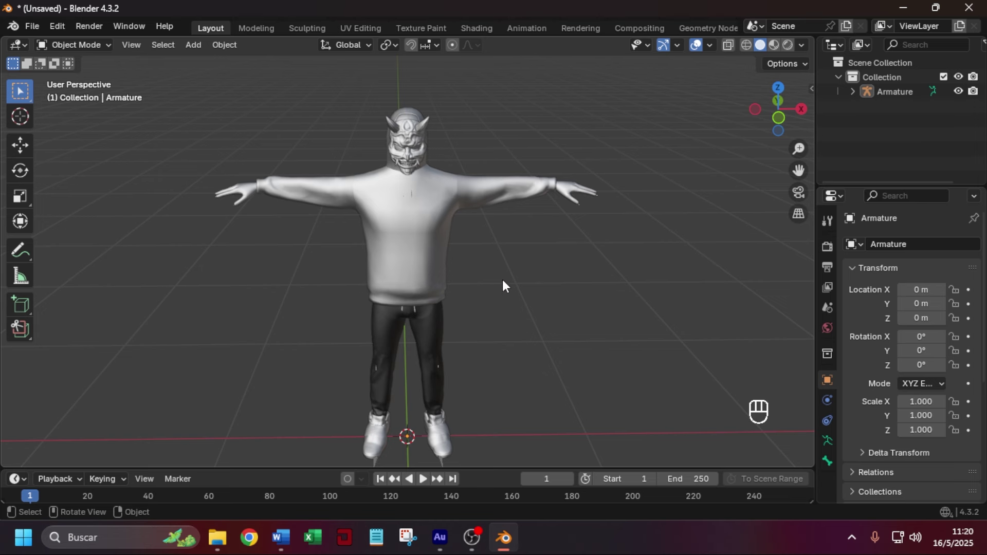
scroll(502, 280, up, 2)
shift+middle_drag(496, 262, 527, 300)
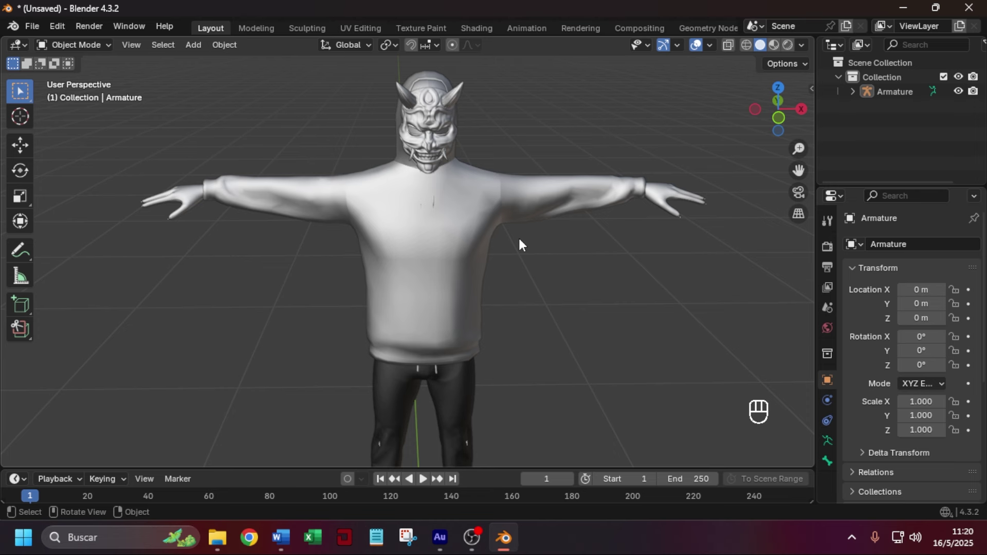
scroll(520, 239, up, 2)
shift+middle_drag(520, 239, 473, 315)
click(379, 207)
shift+middle_drag(433, 243, 447, 241)
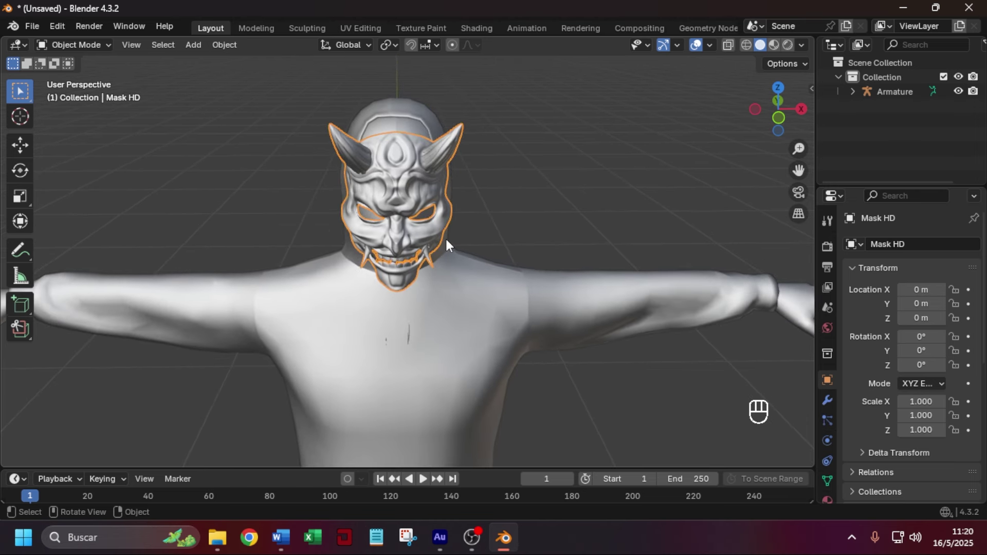
key(Tab)
scroll(517, 231, up, 3)
shift+middle_drag(522, 211, 527, 309)
scroll(541, 263, up, 3)
scroll(489, 313, up, 3)
scroll(527, 309, up, 1)
scroll(526, 309, up, 2)
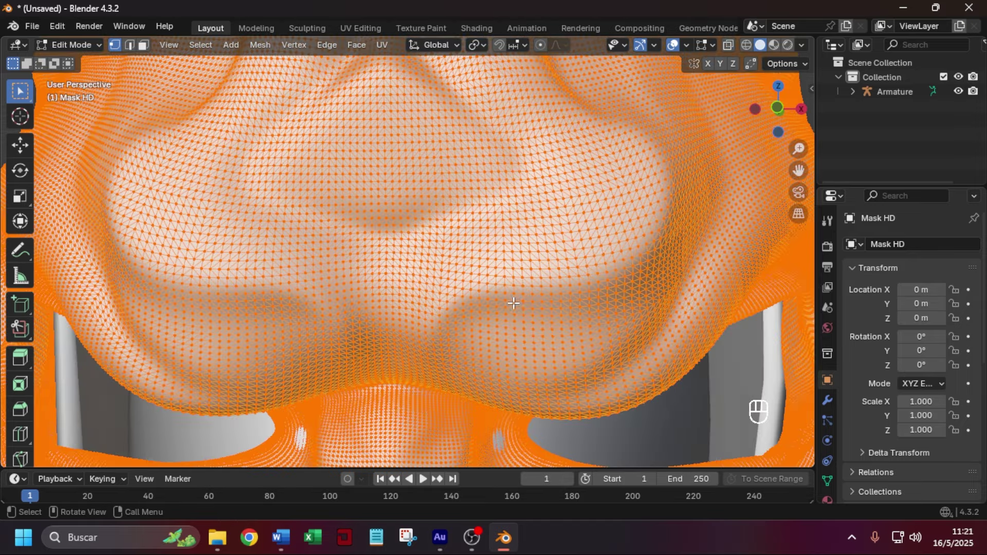
scroll(543, 307, down, 3)
scroll(543, 308, down, 5)
key(Tab)
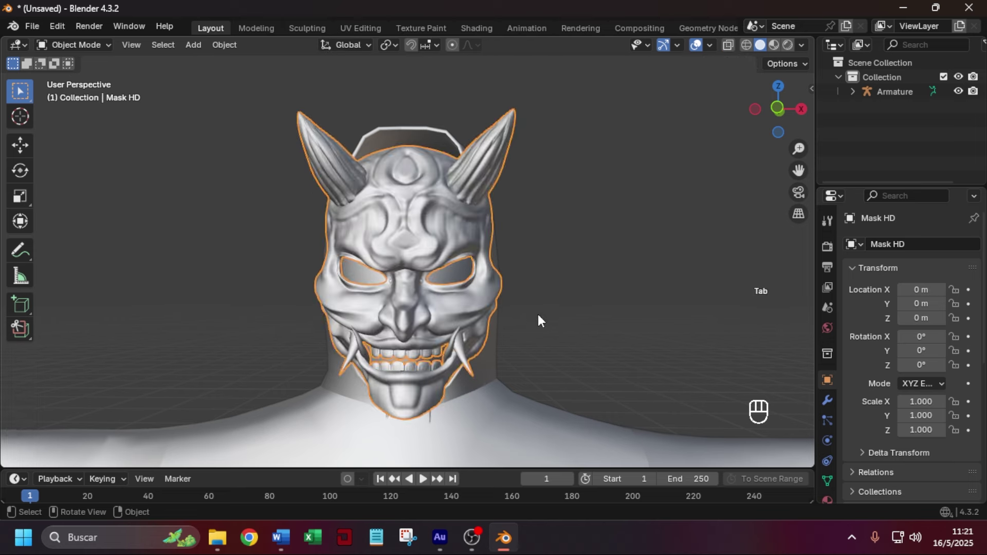
Isolate the character's body mesh and examine the topology of the original mannequin placed beside it.
scroll(538, 314, down, 2)
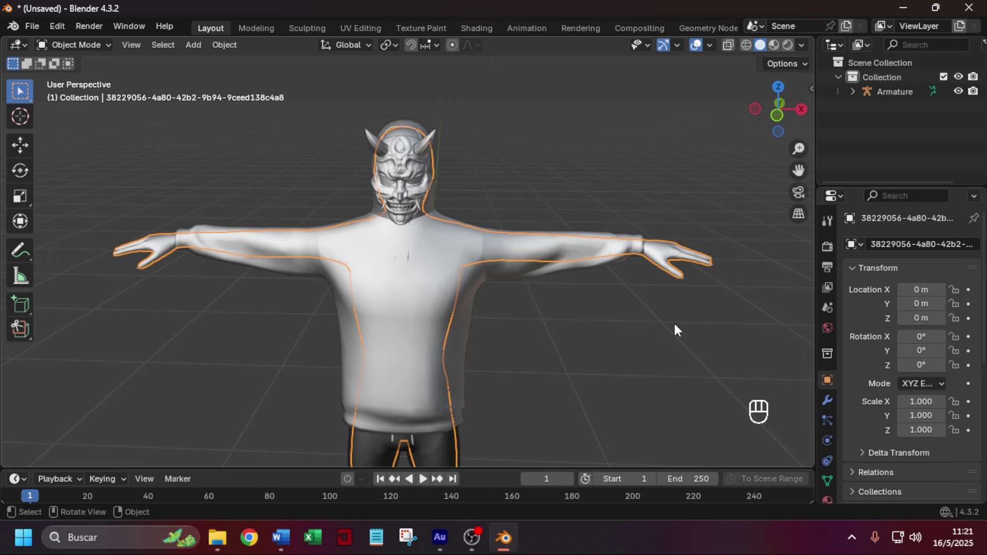
key(KP_Divide)
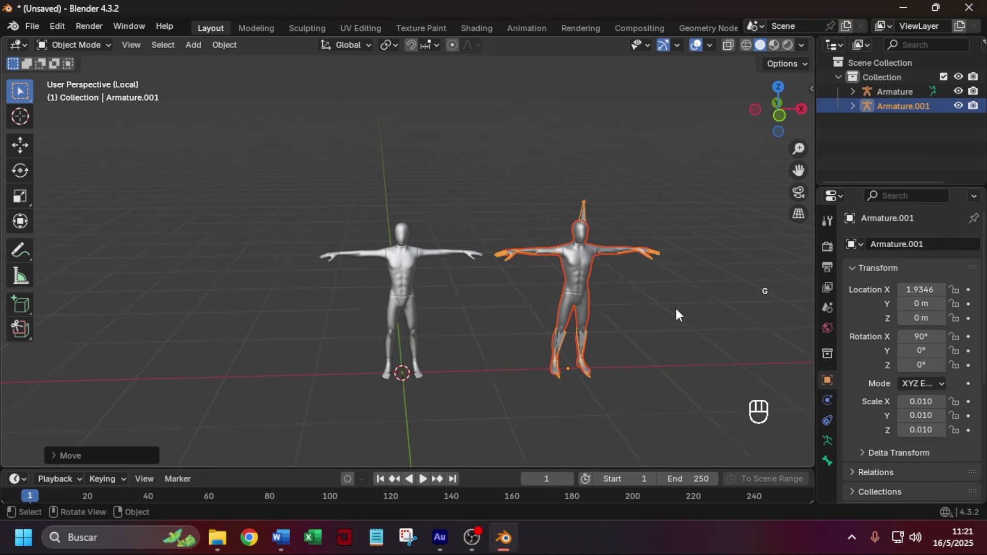
scroll(679, 312, up, 1)
shift+middle_drag(679, 312, 526, 296)
scroll(526, 297, up, 5)
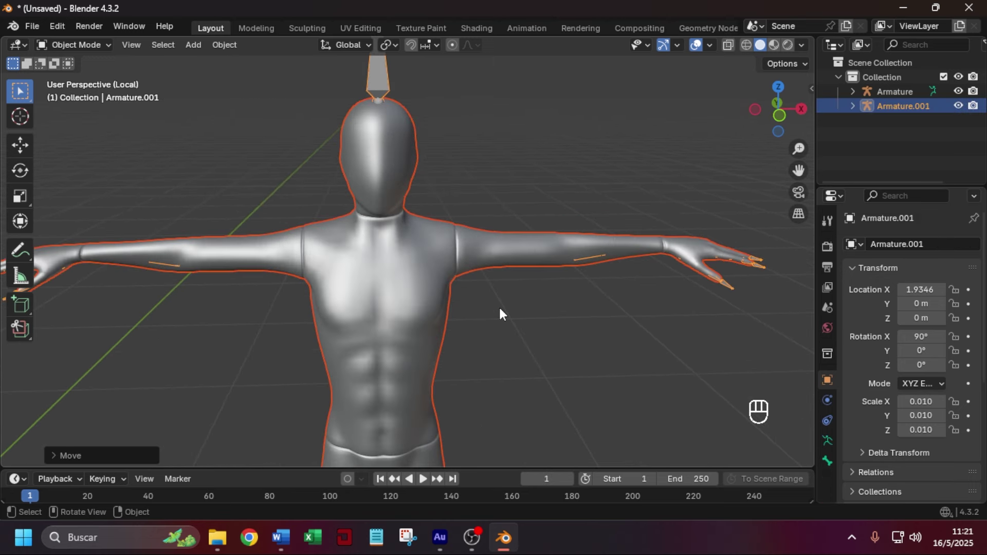
key(Tab)
key(Tab)
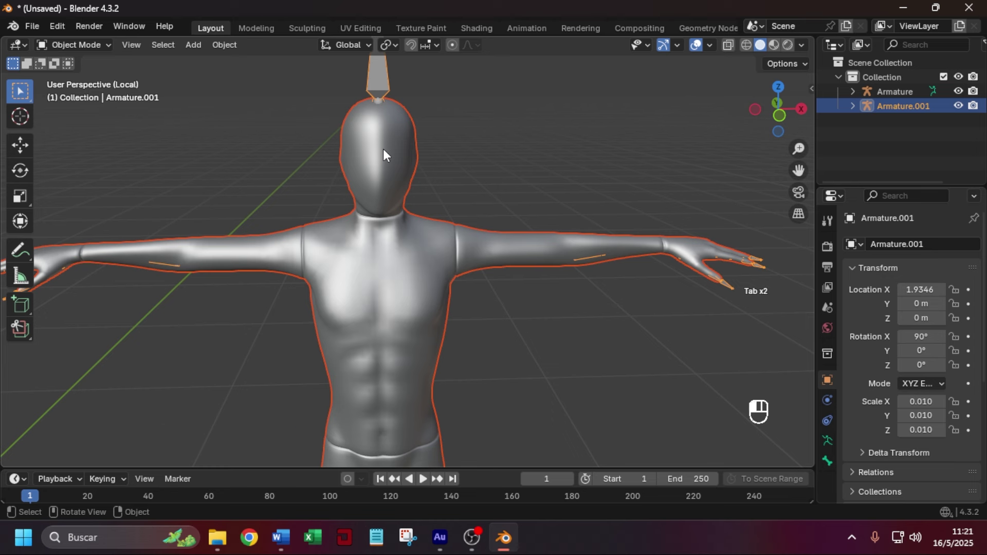
click(383, 150)
key(Tab)
scroll(397, 238, down, 2)
key(Tab)
scroll(397, 238, down, 4)
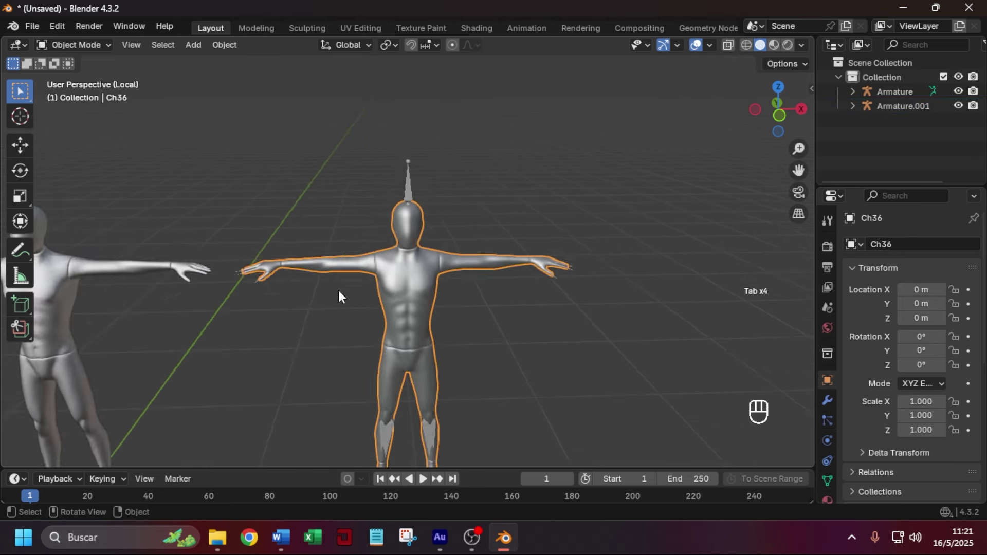
Examine the exported body's mesh topology around the chest and shoulders for comparison with the original mannequin.
shift+middle_drag(353, 287, 622, 265)
click(322, 242)
scroll(332, 242, up, 3)
shift+middle_drag(331, 242, 437, 267)
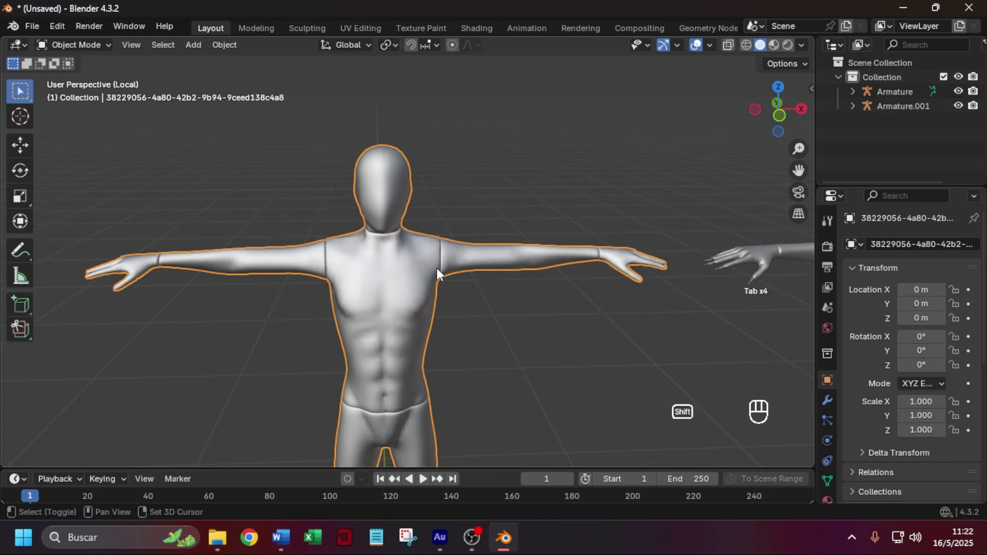
key(Tab)
scroll(414, 243, up, 5)
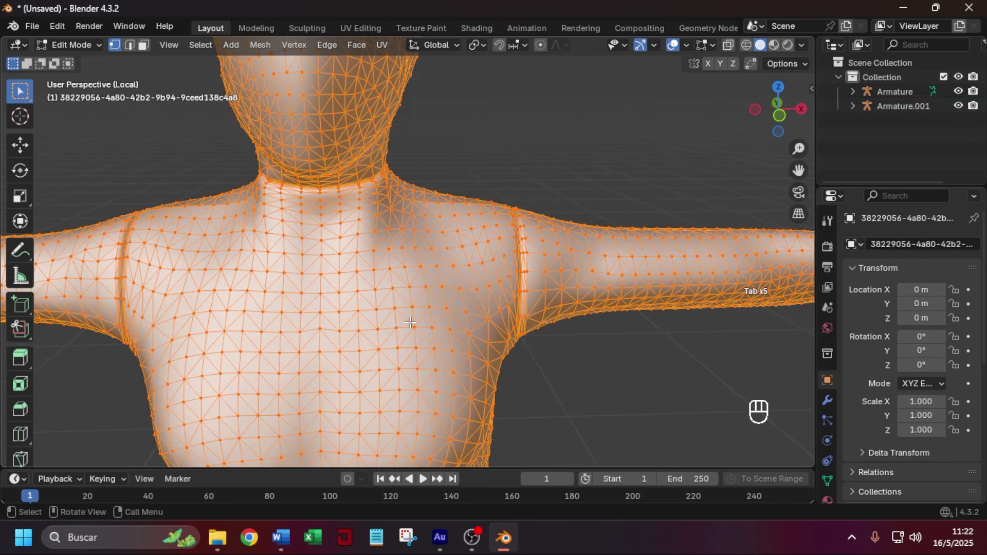
scroll(407, 322, down, 2)
key(Tab)
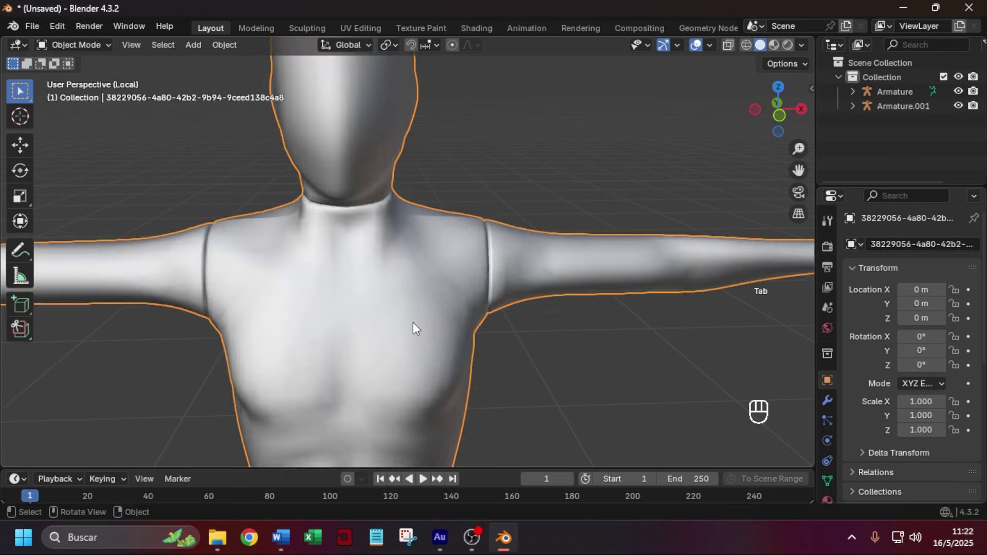
Delete the comparison mannequin together with its armature.
scroll(413, 323, down, 7)
shift+middle_drag(596, 296, 296, 240)
drag(632, 88, 514, 192)
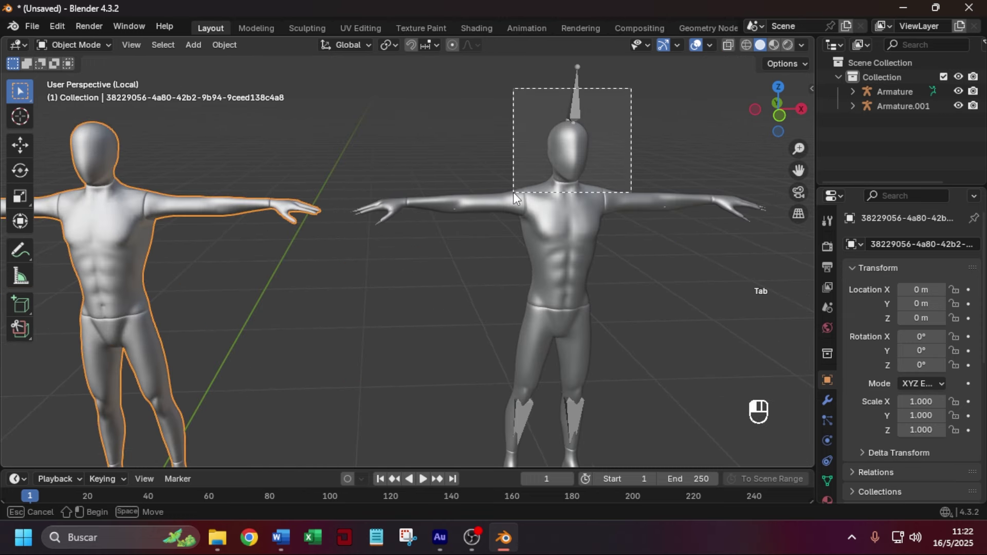
key(Delete)
Convert all of the exported body's triangles into quads with Tris to Quads and return to Object Mode.
click(451, 322)
key(Tab)
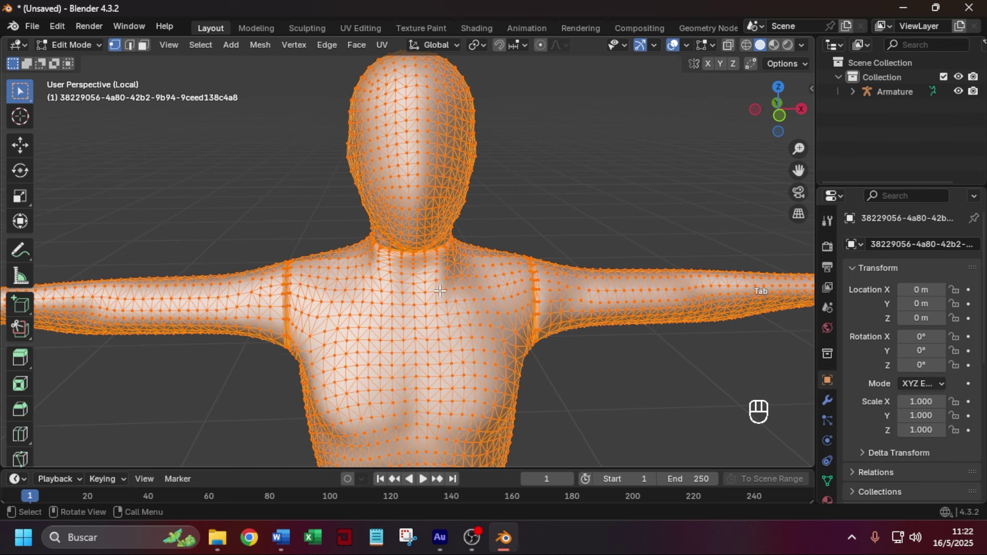
right_click(412, 133)
click(357, 46)
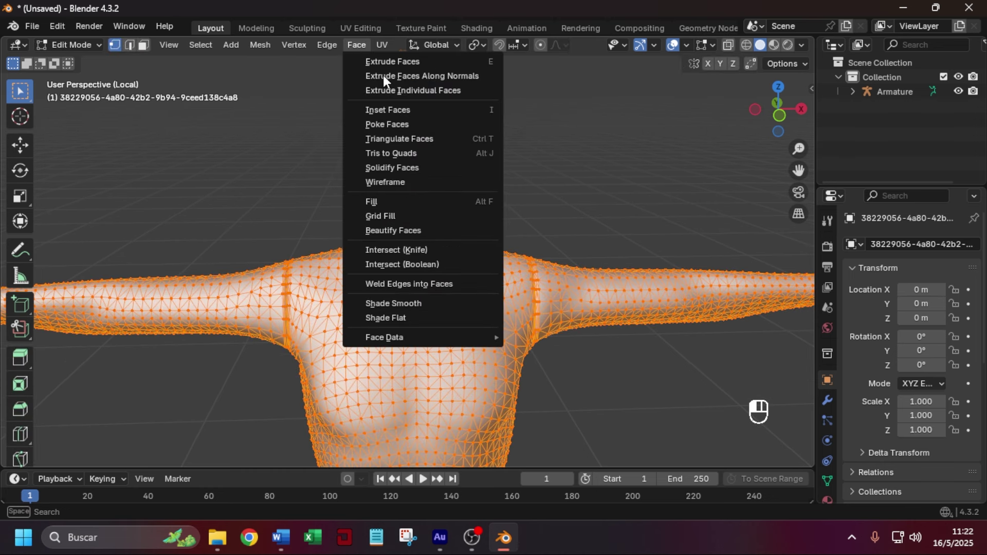
click(402, 153)
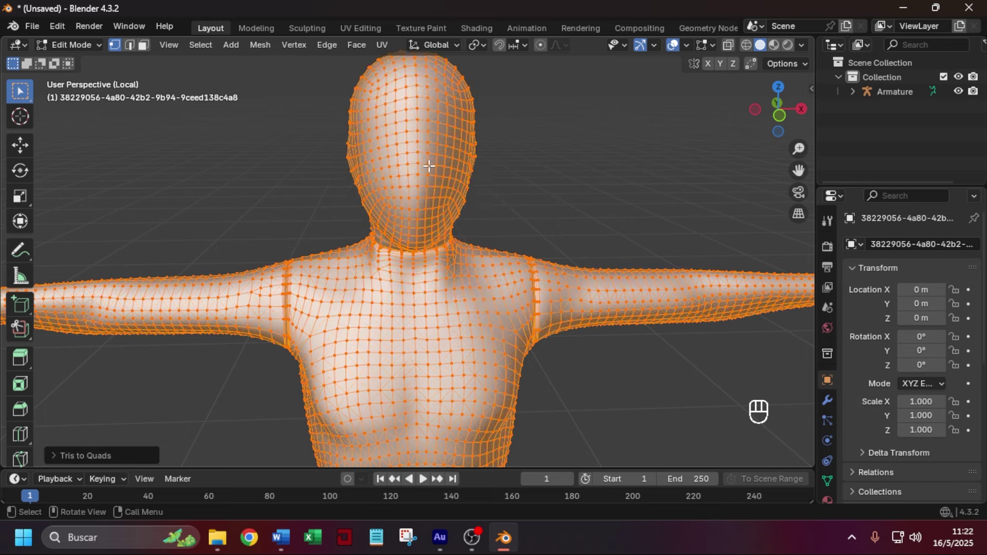
scroll(437, 164, up, 4)
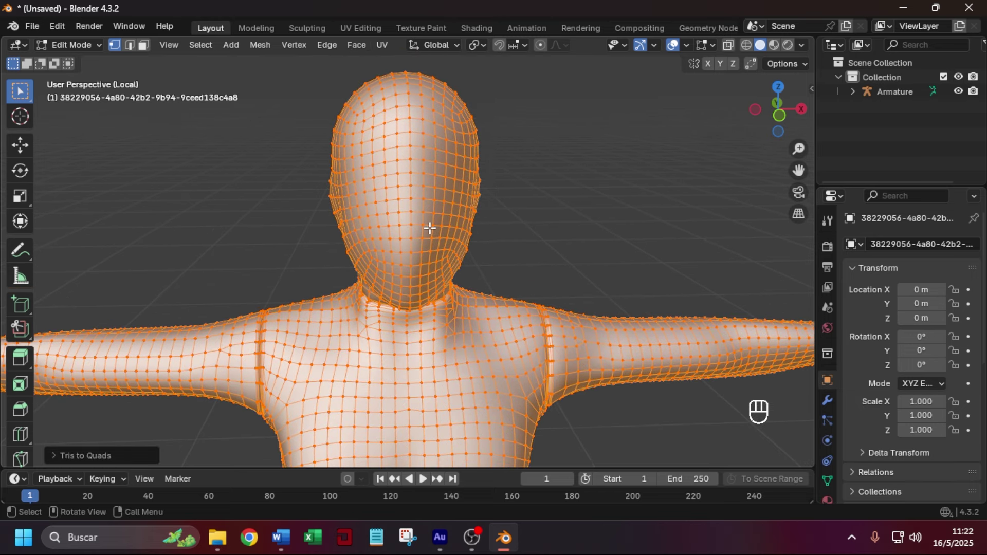
scroll(438, 231, up, 4)
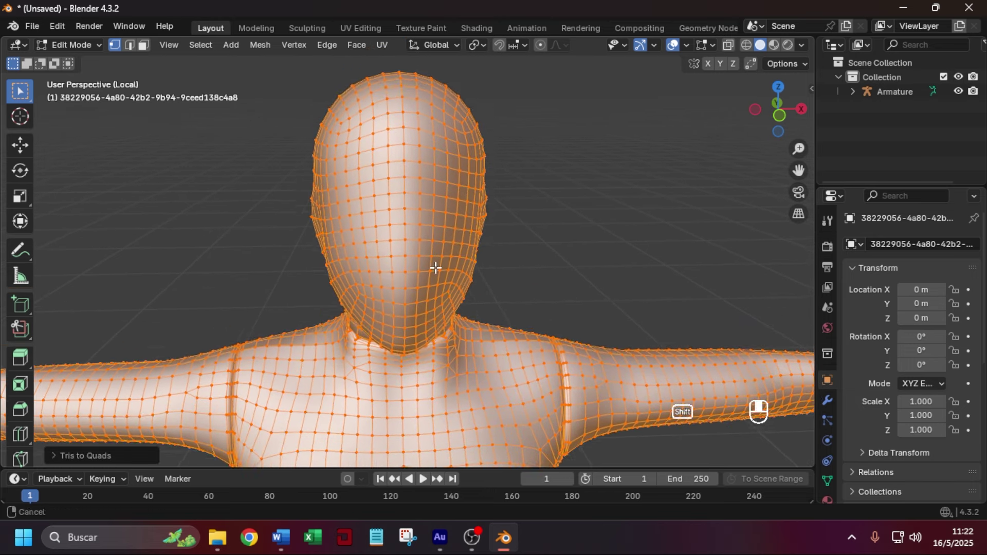
middle_drag(345, 209, 450, 284)
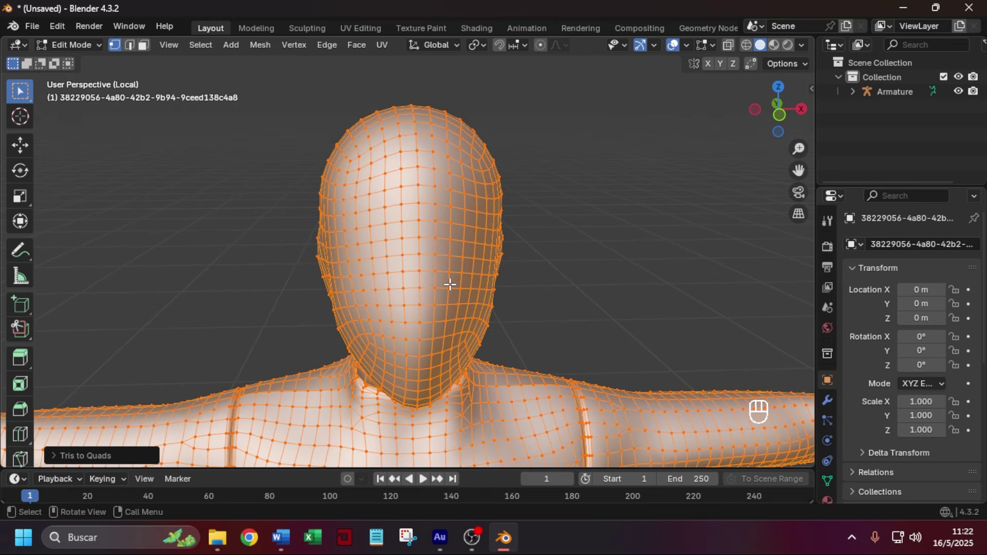
key(Tab)
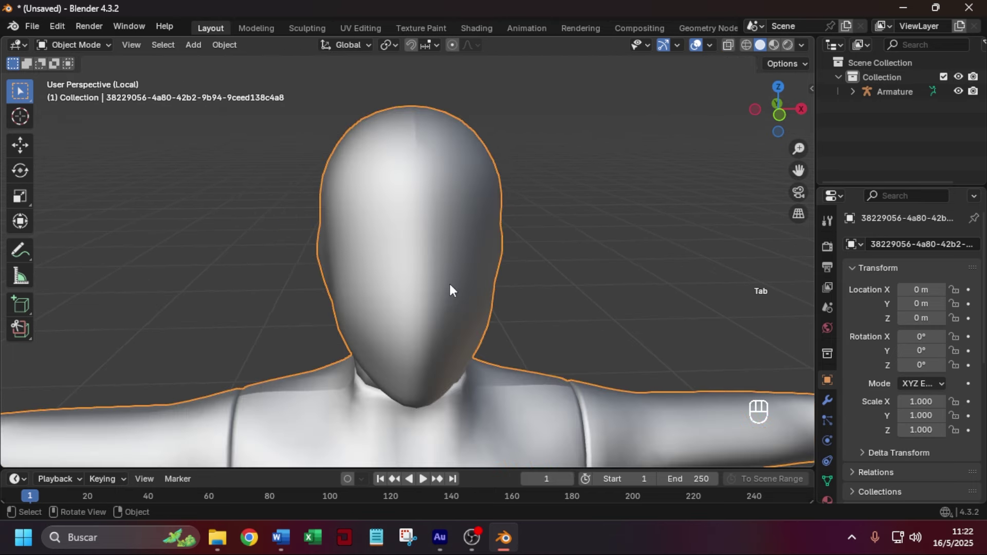
Leave local view, show the dressed character from the front in wireframe and open the body mesh for editing.
key(KP_Divide)
middle_drag(502, 276, 523, 258)
key(KP_1)
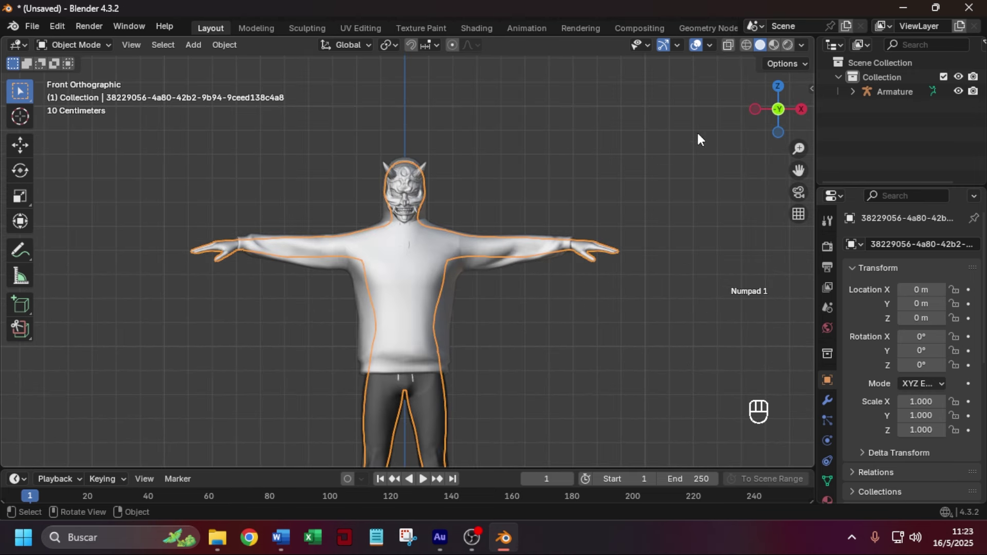
click(748, 44)
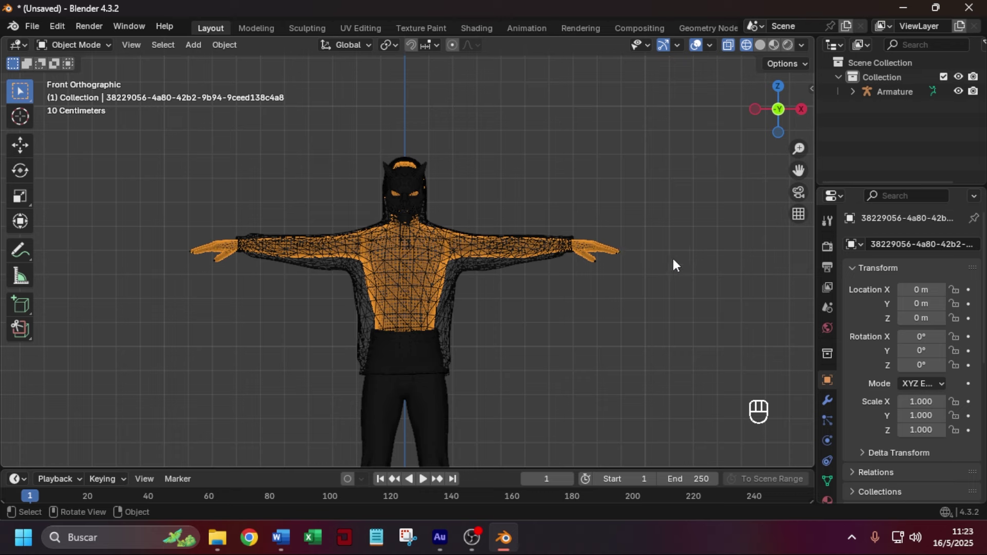
key(Tab)
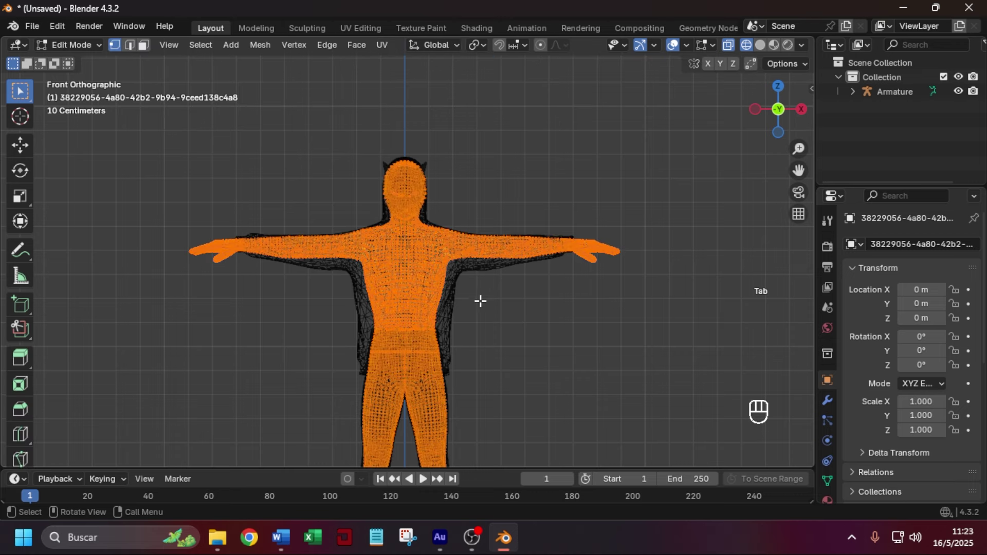
Delete the body vertices hidden by clothing, including the feet, legs, torso and arms up to the wrists, then restore solid shading in Object Mode.
shift+middle_drag(480, 299, 503, 168)
scroll(498, 215, down, 1)
scroll(498, 214, down, 2)
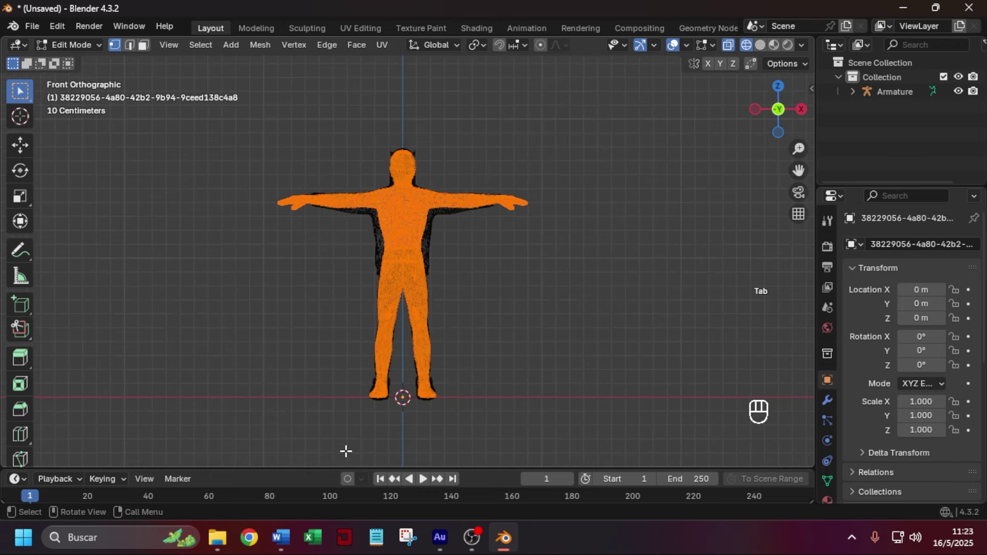
mouse_move(343, 442)
mouse_down()
mouse_move(430, 243)
mouse_move(459, 202)
mouse_up()
scroll(460, 201, up, 3)
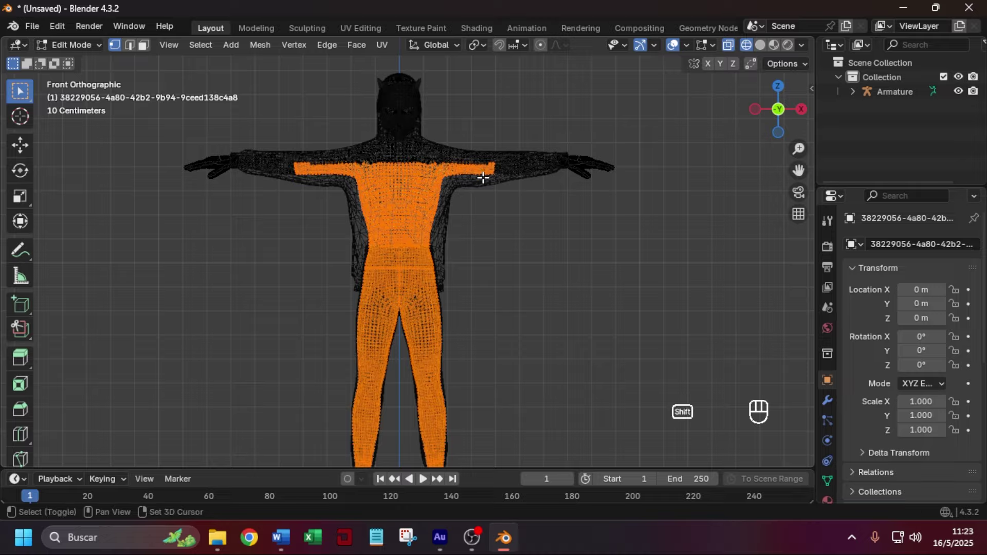
shift+middle_drag(483, 177, 441, 274)
scroll(440, 274, up, 5)
key(l)
shift+middle_drag(371, 280, 571, 280)
mouse_move(369, 382)
shift+mouse_down()
mouse_move(680, 253)
mouse_move(628, 231)
shift+mouse_up()
shift+middle_drag(190, 330, 324, 343)
shift+drag(222, 330, 544, 200)
shift+middle_drag(683, 269, 506, 271)
shift+drag(578, 204, 509, 273)
shift+middle_drag(648, 305, 580, 272)
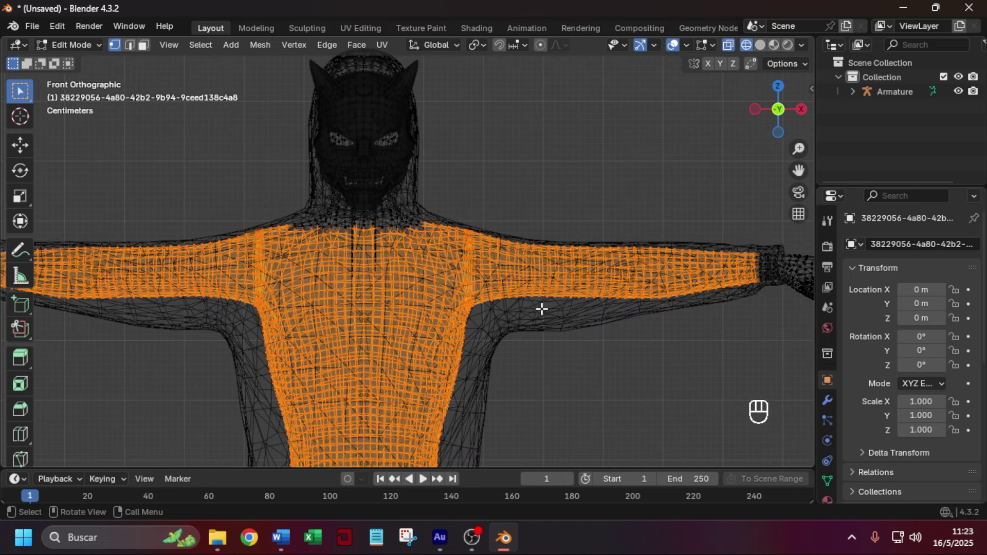
scroll(560, 307, down, 2)
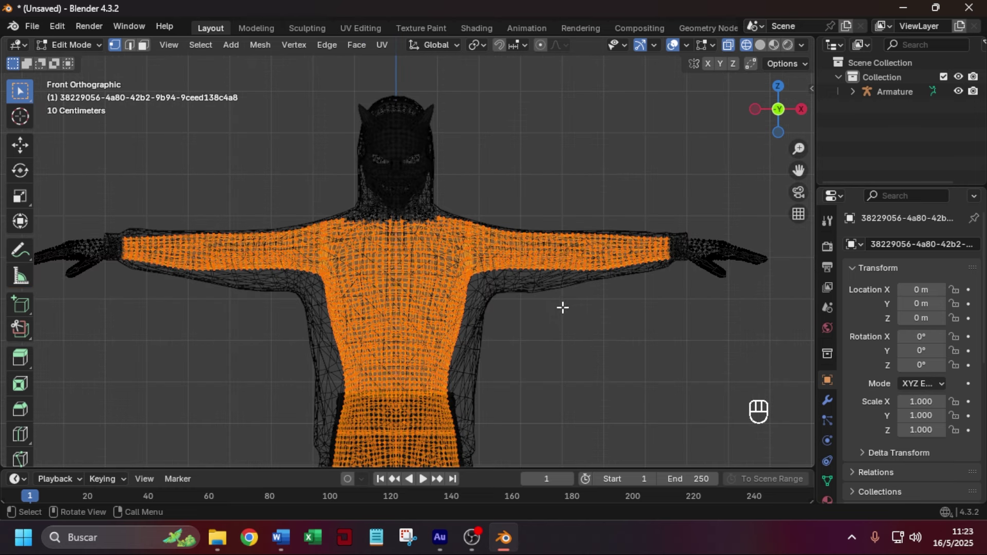
key(Delete)
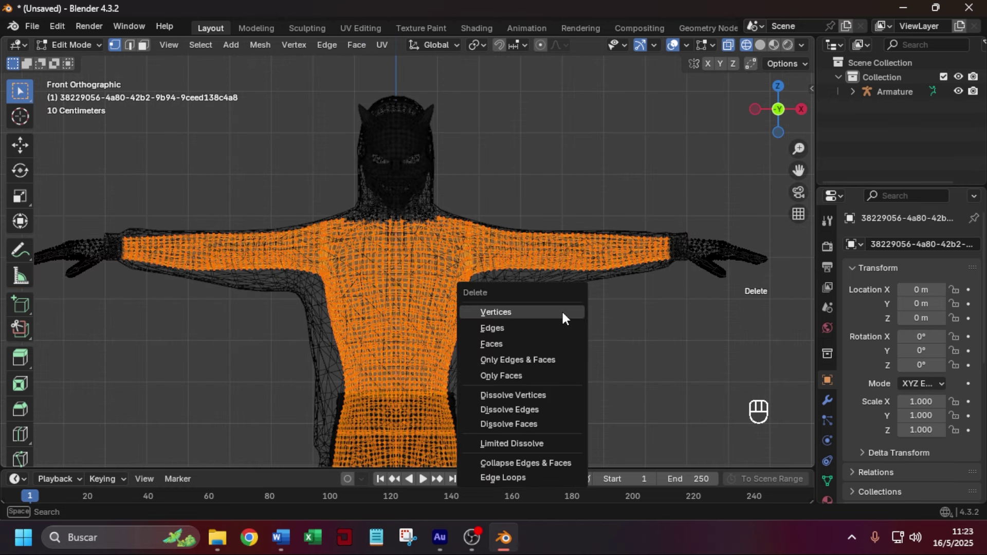
click(531, 310)
key(Tab)
click(760, 45)
Isolate the mask in local view and open its mesh for editing.
key(KP_Decimal)
click(422, 206)
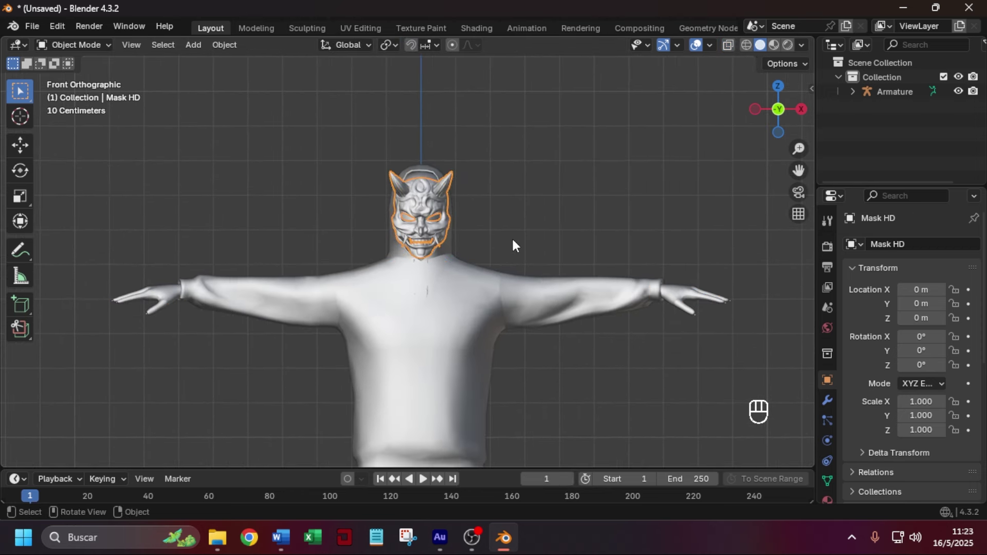
scroll(526, 224, up, 3)
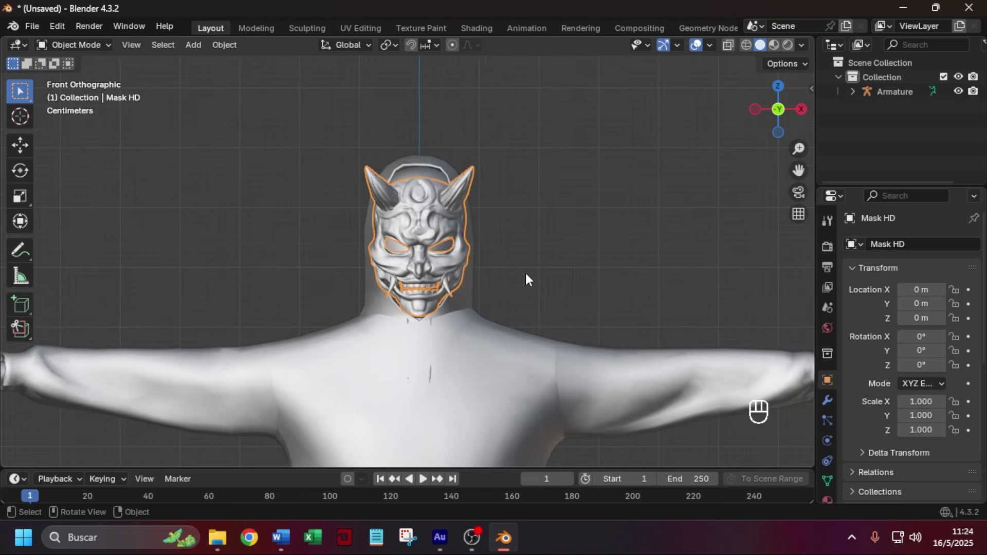
key(KP_Divide)
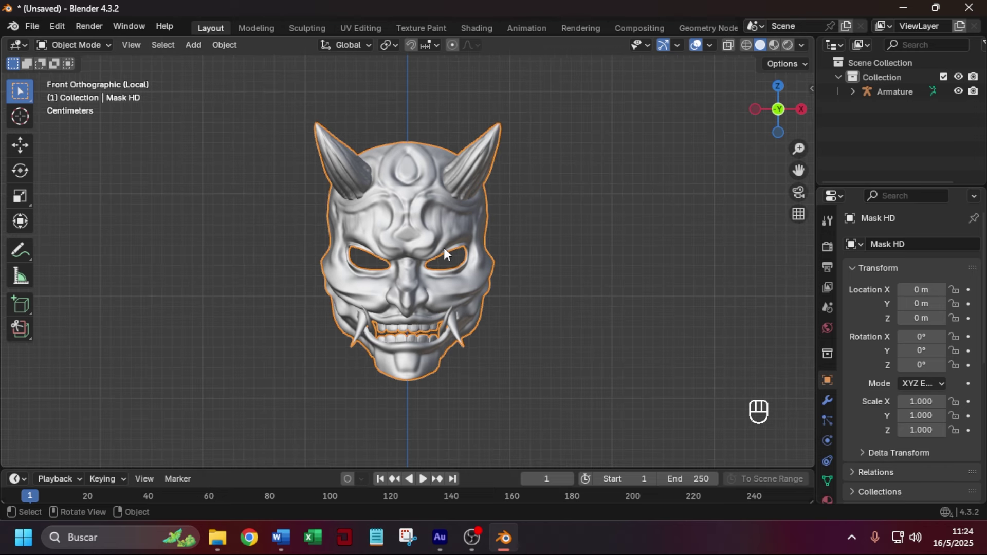
key(Tab)
Select the linked inner shell at the back of the mask and delete its vertices.
middle_drag(444, 248, 555, 259)
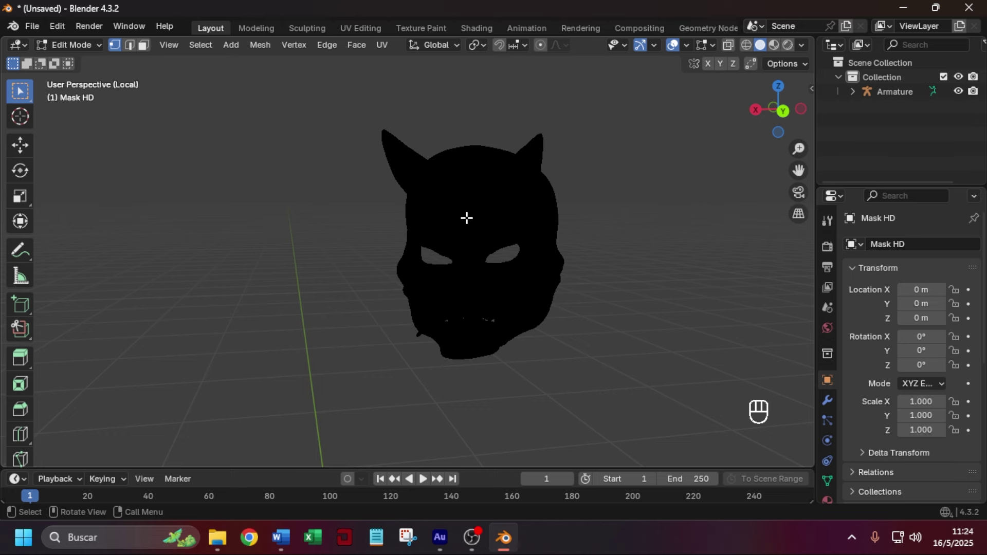
key(l)
middle_drag(476, 214, 411, 252)
key(Delete)
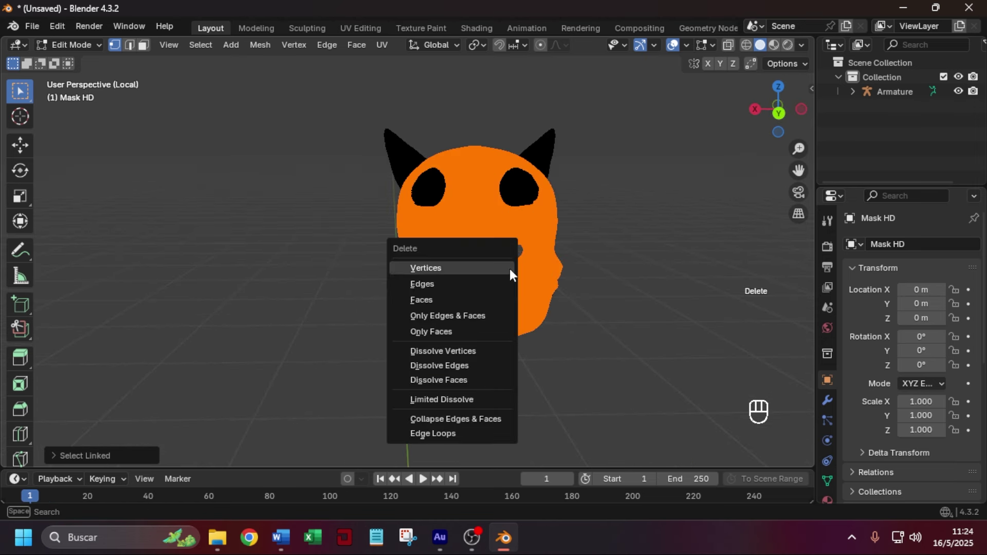
click(453, 268)
middle_drag(538, 276, 520, 284)
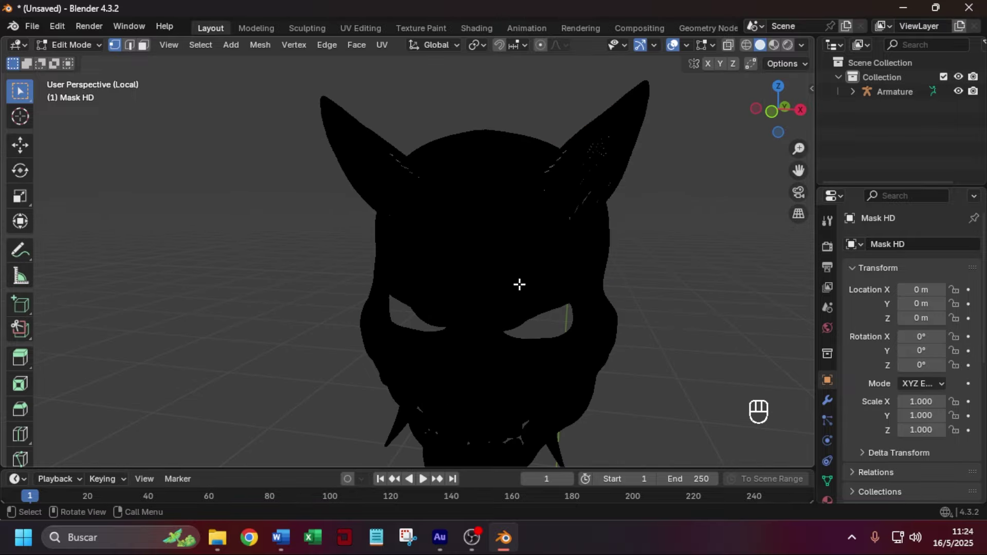
Select the entire mask mesh and convert its triangles to quads.
scroll(542, 280, up, 6)
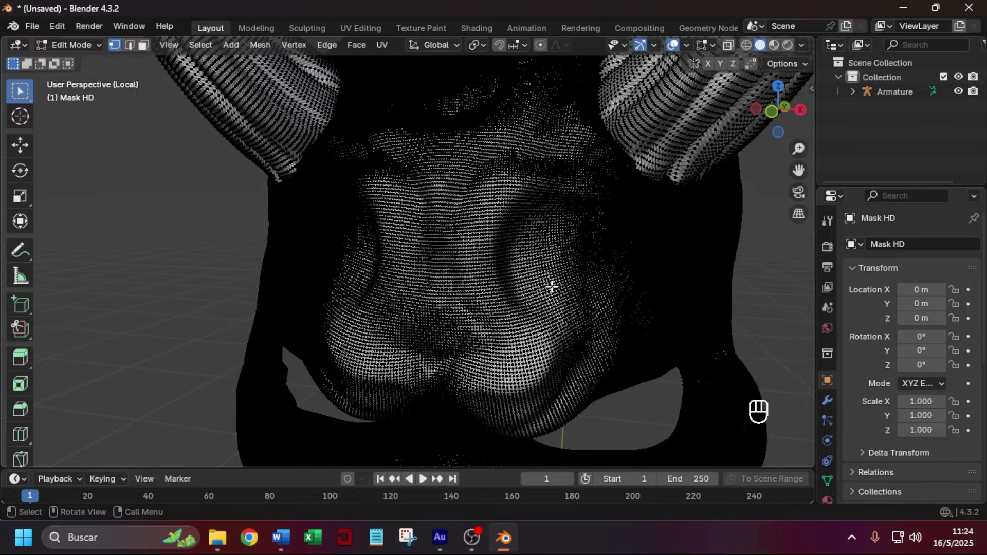
scroll(548, 280, up, 8)
middle_drag(532, 298, 558, 298)
scroll(426, 310, up, 1)
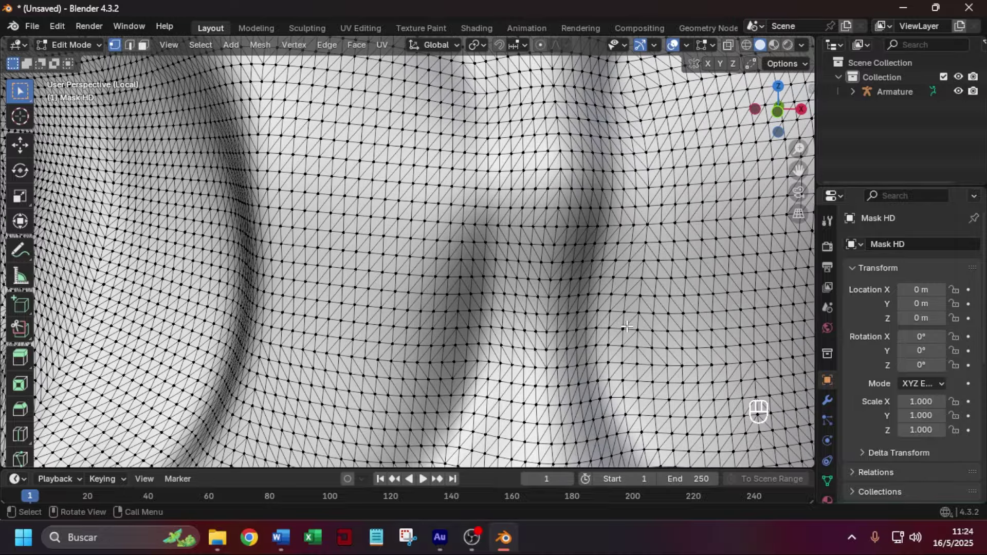
scroll(627, 326, down, 5)
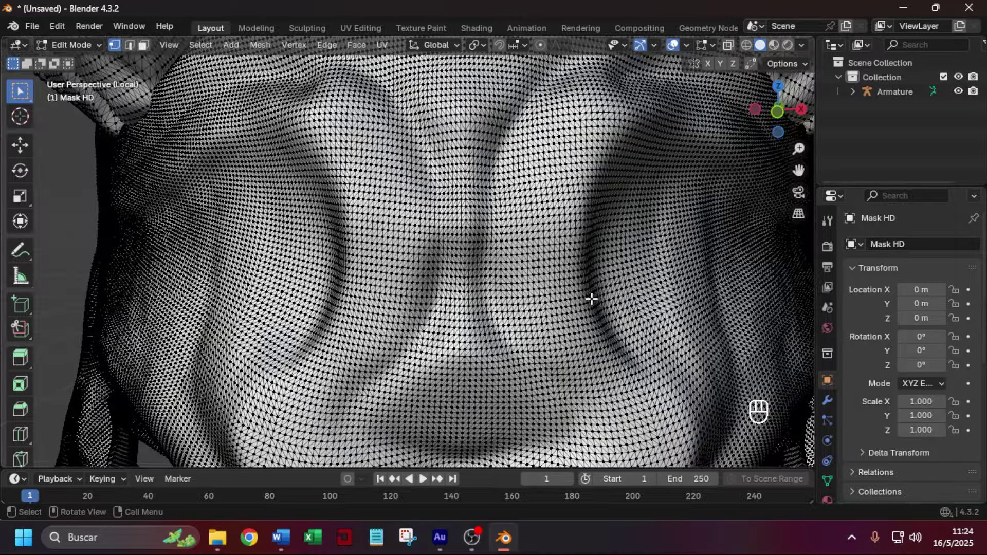
key(a)
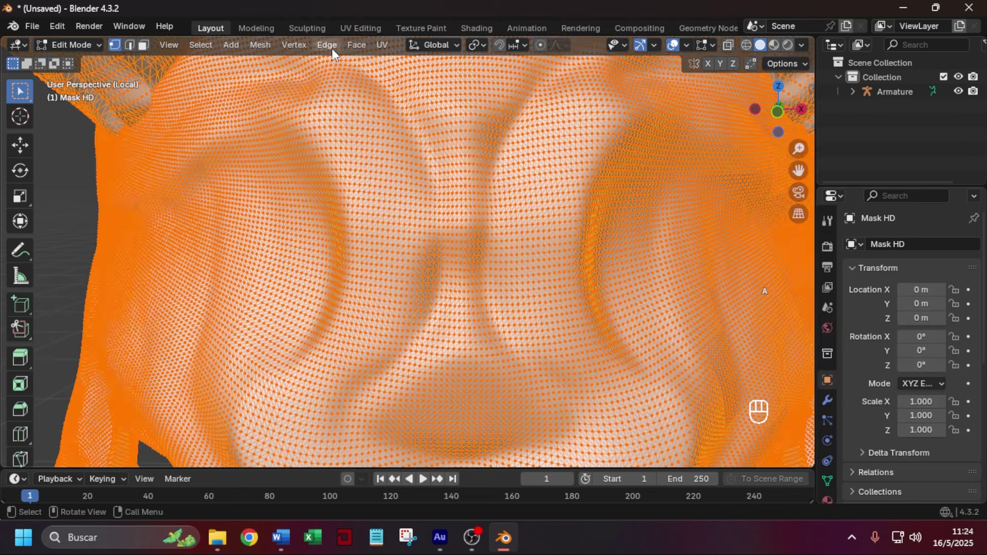
click(354, 45)
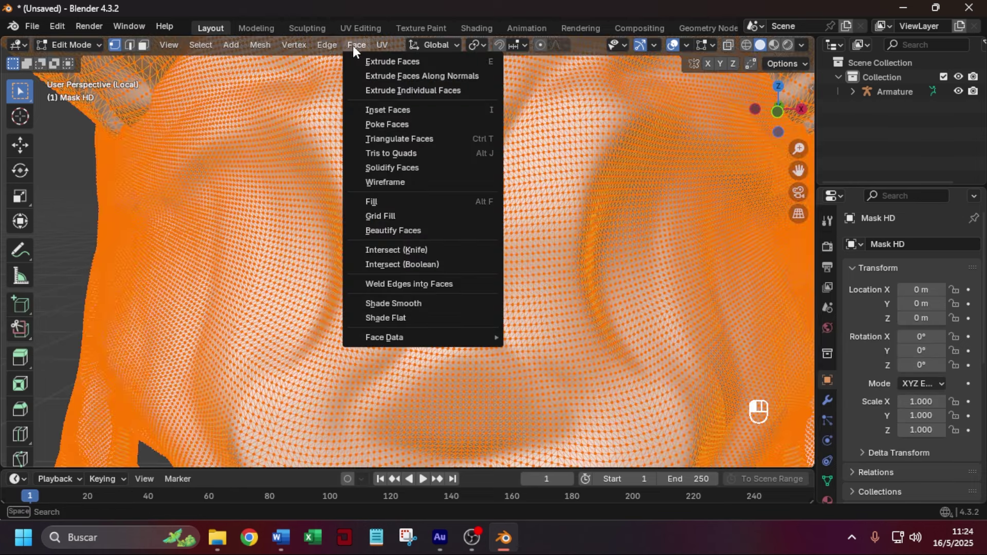
click(405, 154)
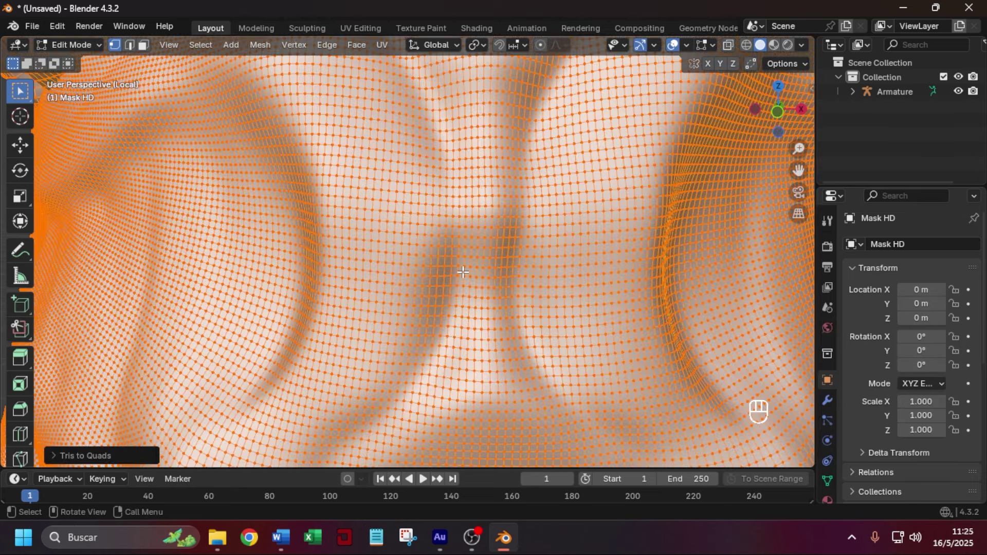
scroll(463, 272, down, 10)
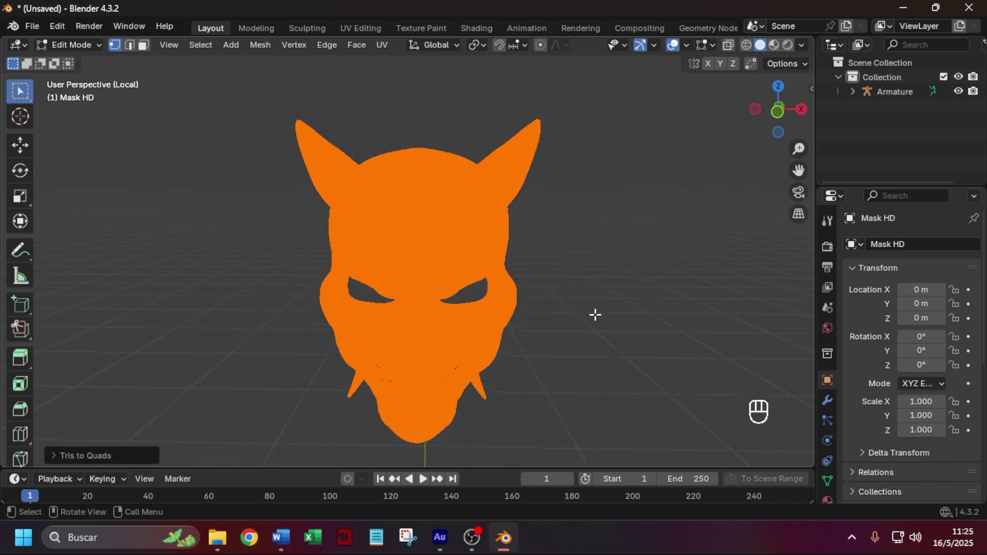
Merge the mask's overlapping vertices by distance and return to Object Mode.
shift+middle_drag(595, 314, 599, 289)
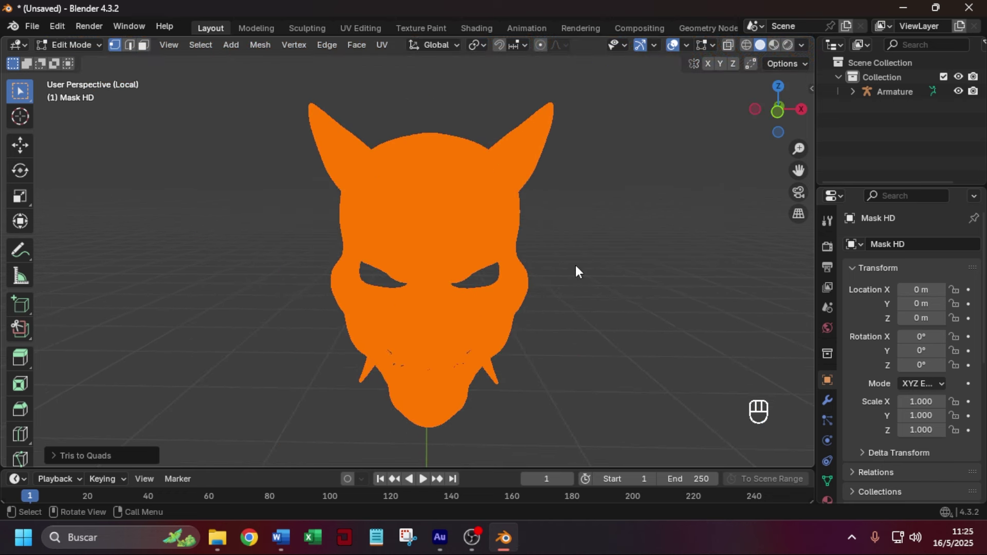
key(m)
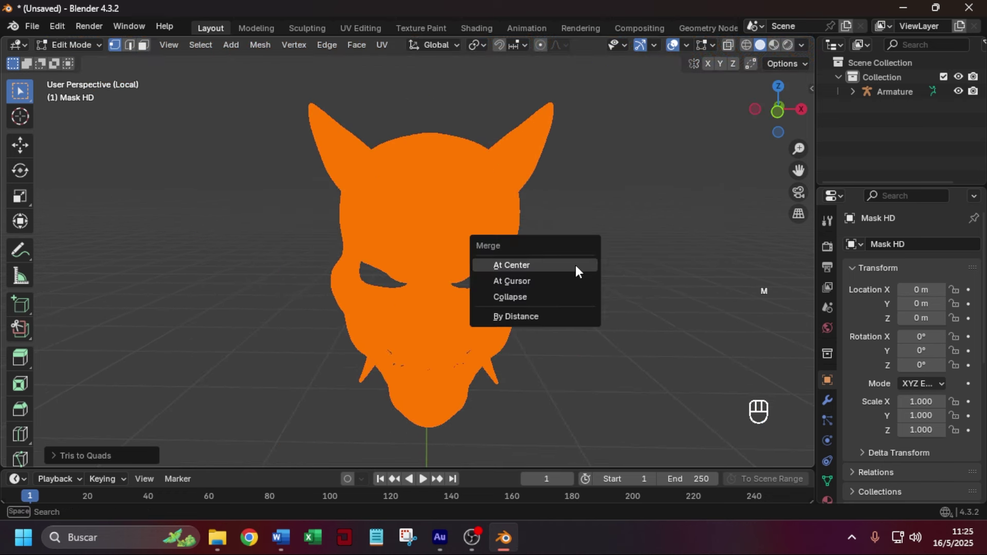
click(545, 318)
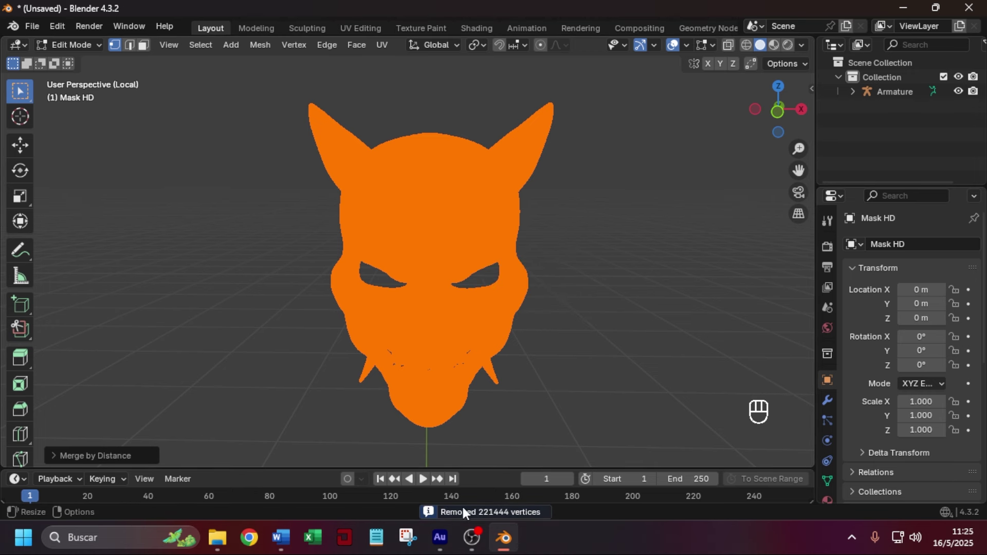
key(Tab)
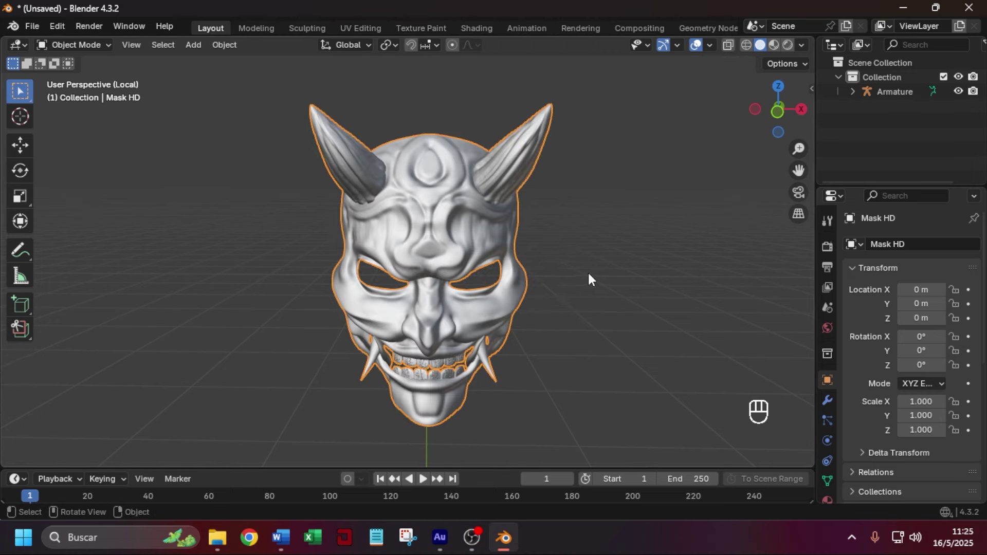
Add a Decimate modifier to the mask with a collapse ratio of 0.1.
click(828, 401)
click(921, 242)
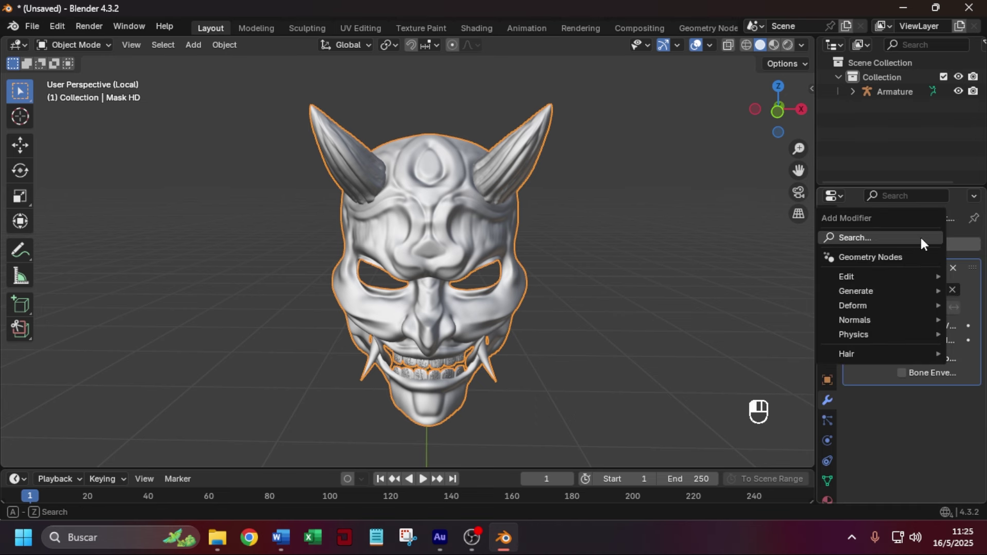
text(DECI)
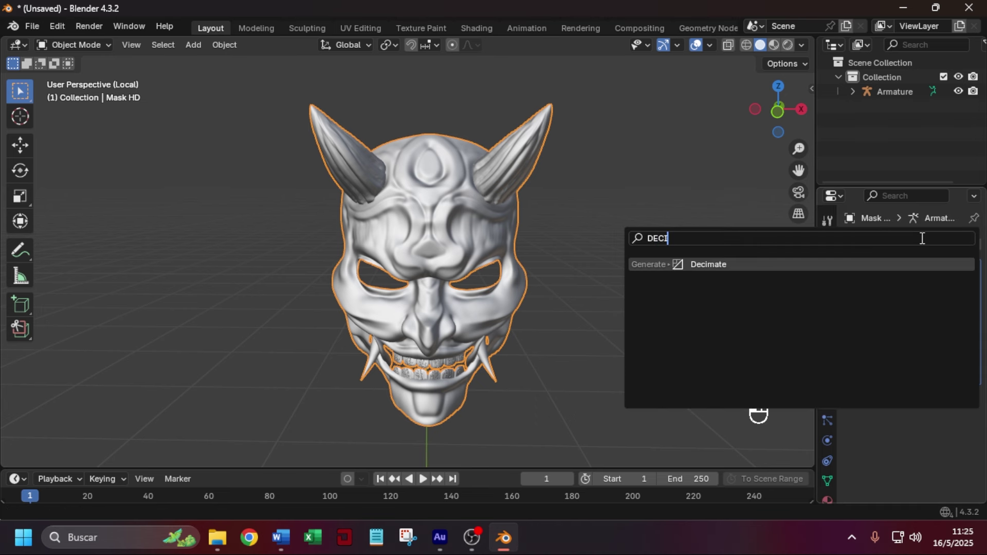
click(853, 264)
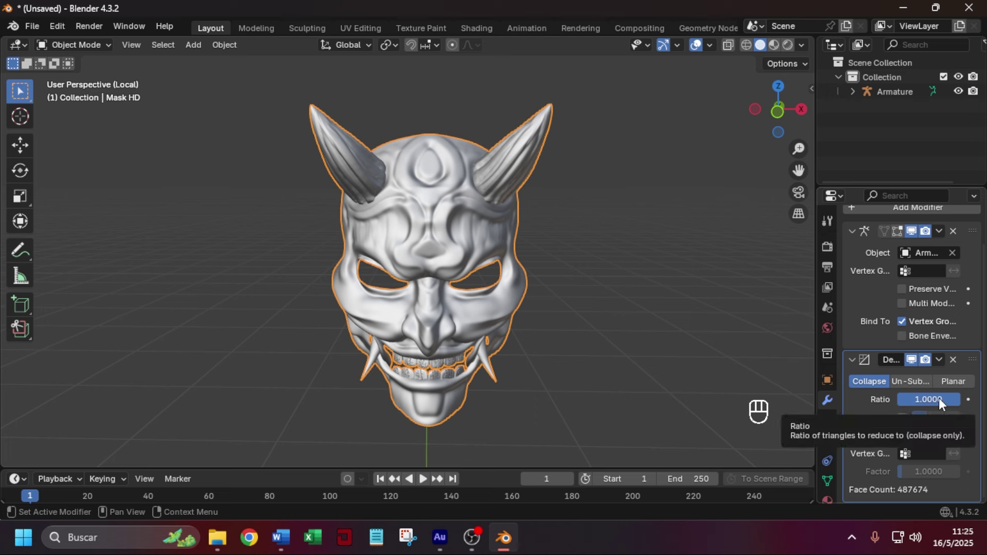
click(949, 401)
key(BackSpace)
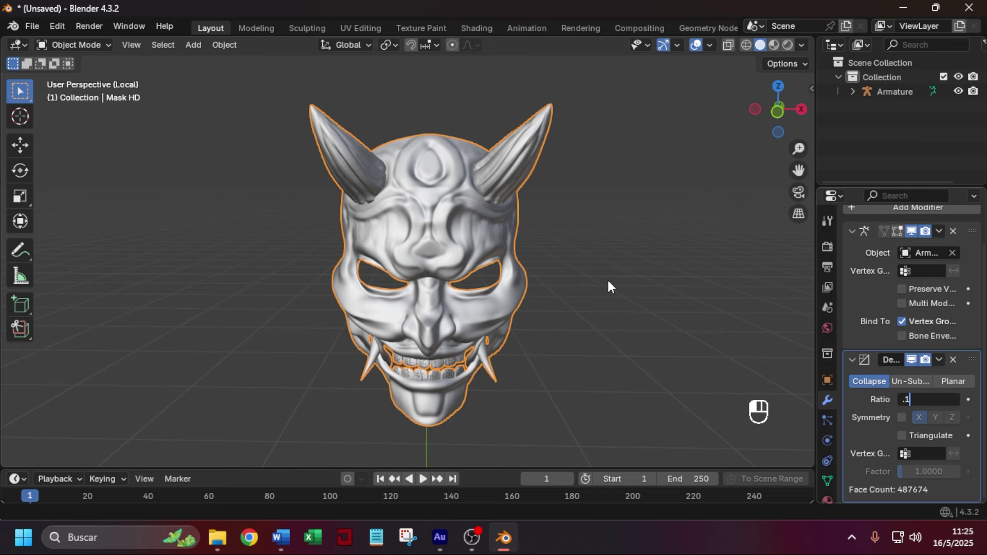
text(.1)
key(Return)
Set the mask's Decimate ratio to 0.3 and apply the modifier.
mouse_move(563, 285)
middle_down()
mouse_move(569, 247)
mouse_move(501, 258)
mouse_move(609, 271)
mouse_move(458, 268)
mouse_move(558, 274)
middle_up()
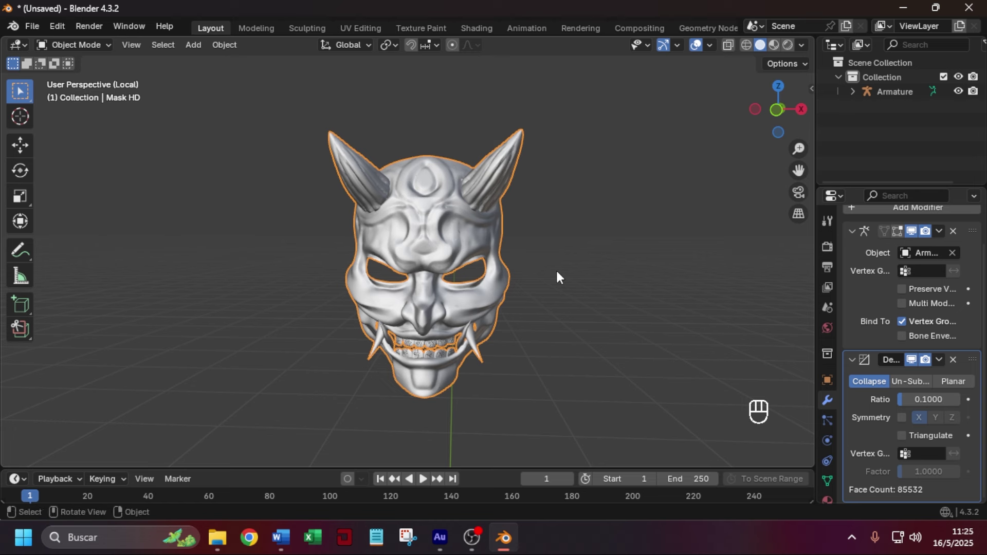
scroll(564, 271, up, 2)
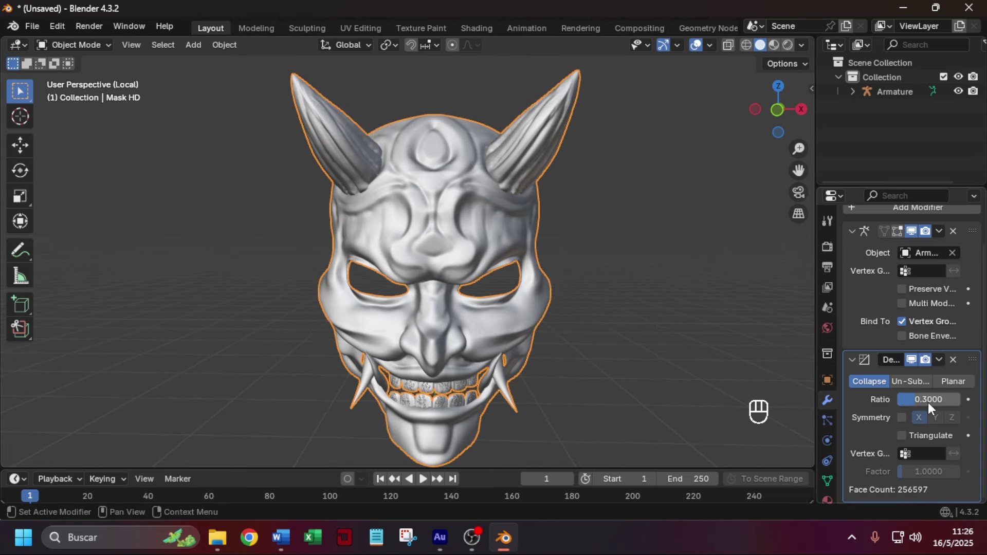
middle_drag(584, 355, 626, 263)
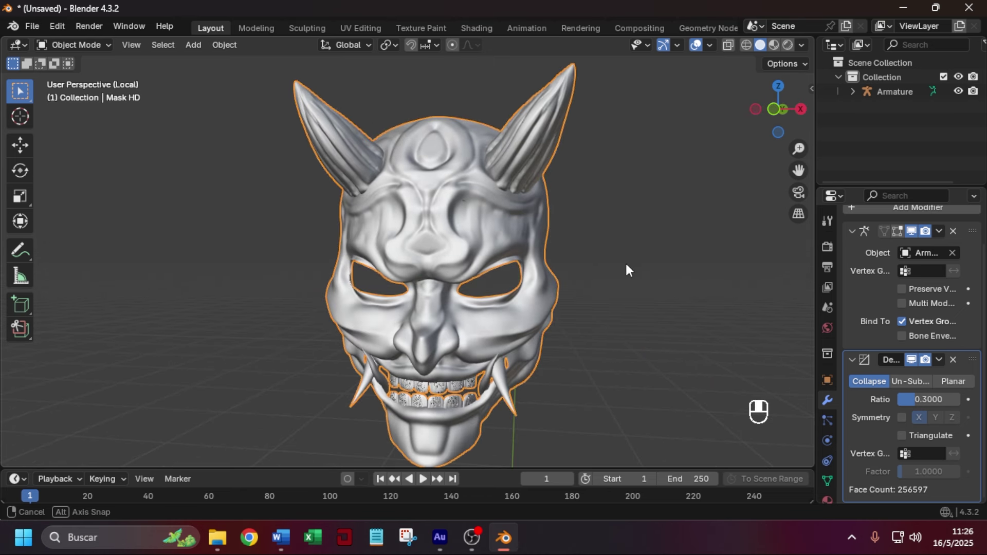
middle_drag(396, 305, 465, 303)
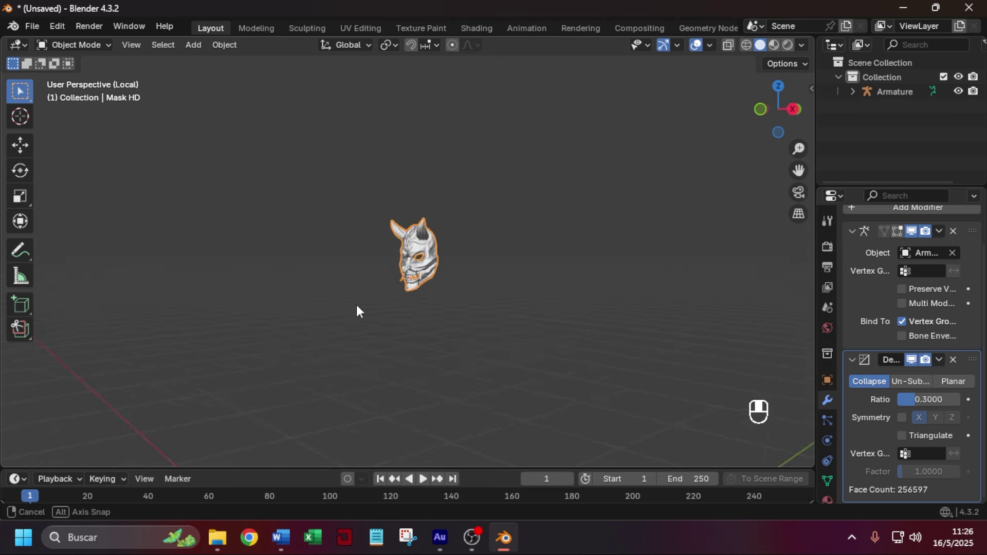
scroll(550, 283, up, 5)
scroll(553, 291, up, 2)
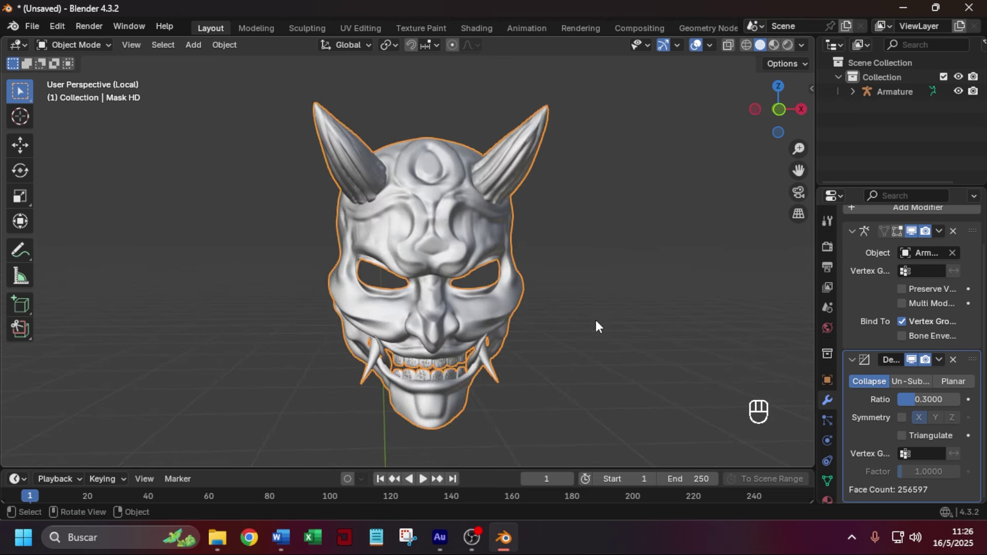
click(939, 360)
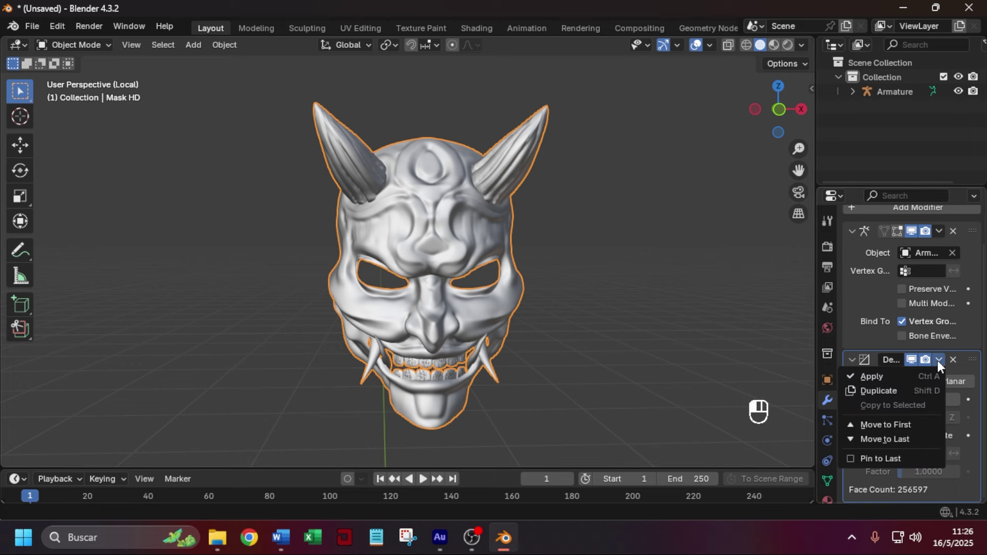
click(898, 377)
Leave the mask's local view, isolate the hoodie in local view and open its mesh for editing.
key(KP_Divide)
middle_drag(568, 376, 543, 263)
scroll(440, 342, down, 3)
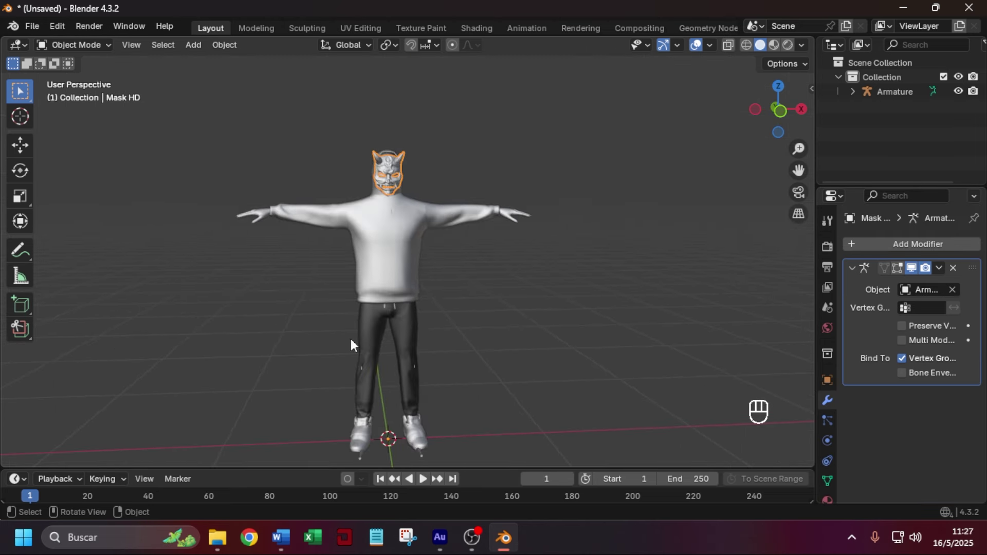
shift+middle_drag(463, 381, 481, 339)
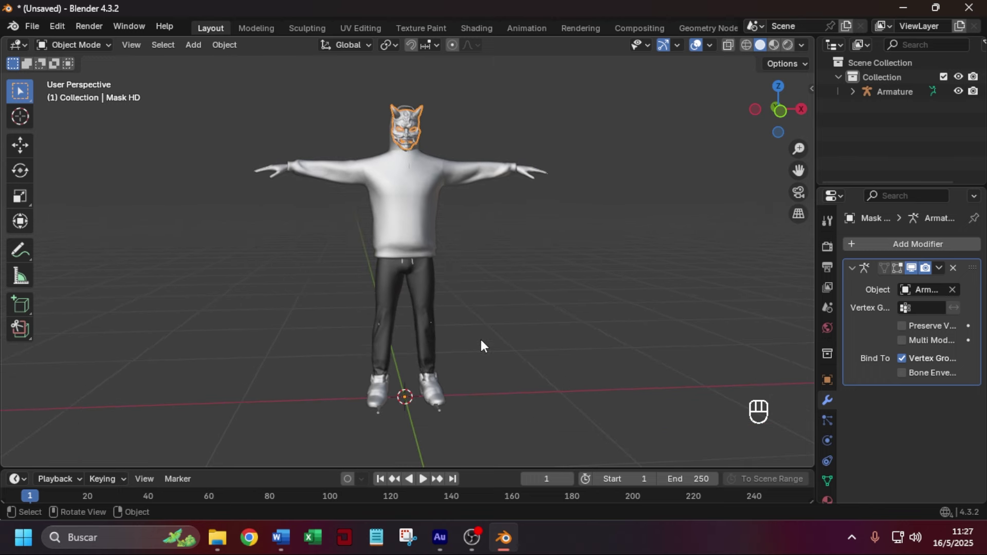
scroll(481, 339, up, 2)
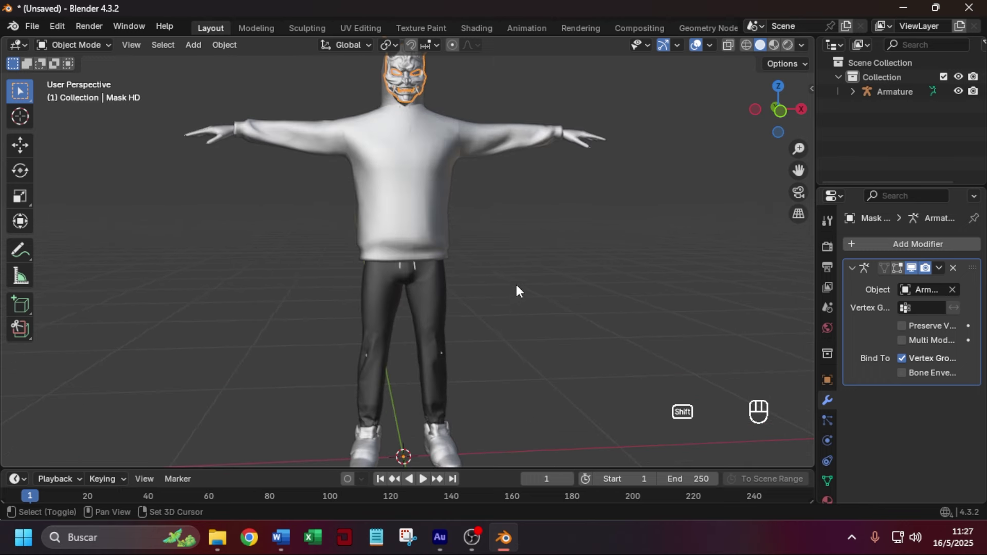
shift+middle_drag(515, 282, 535, 349)
scroll(579, 273, up, 3)
click(400, 249)
middle_drag(541, 309, 547, 329)
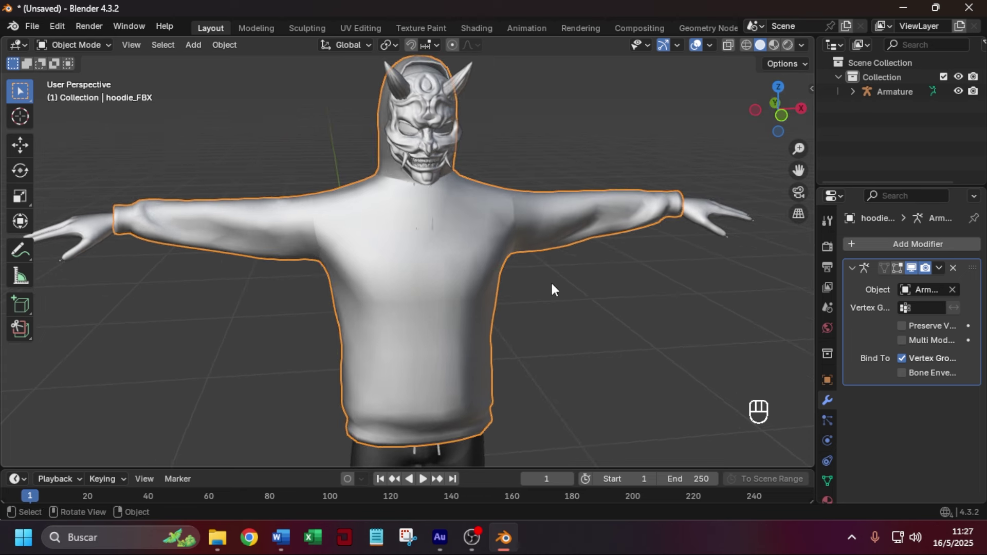
key(slash)
key(Tab)
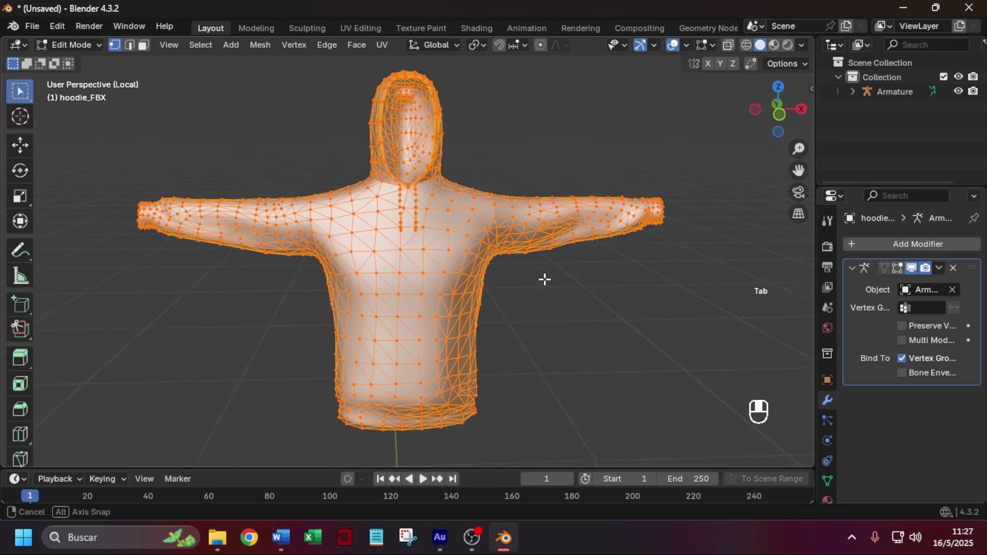
Convert the triangles of the fully selected hoodie mesh to quads.
middle_drag(580, 271, 448, 192)
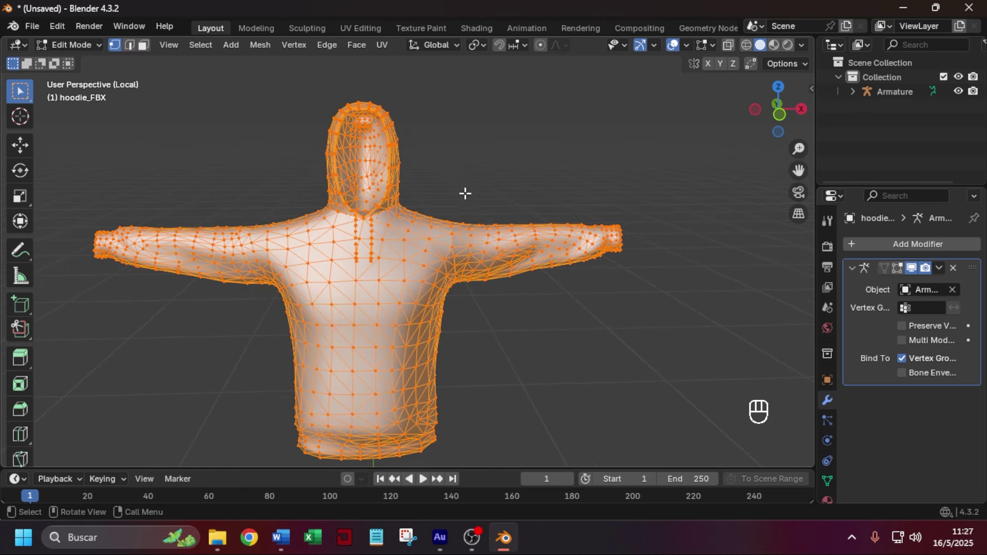
click(357, 44)
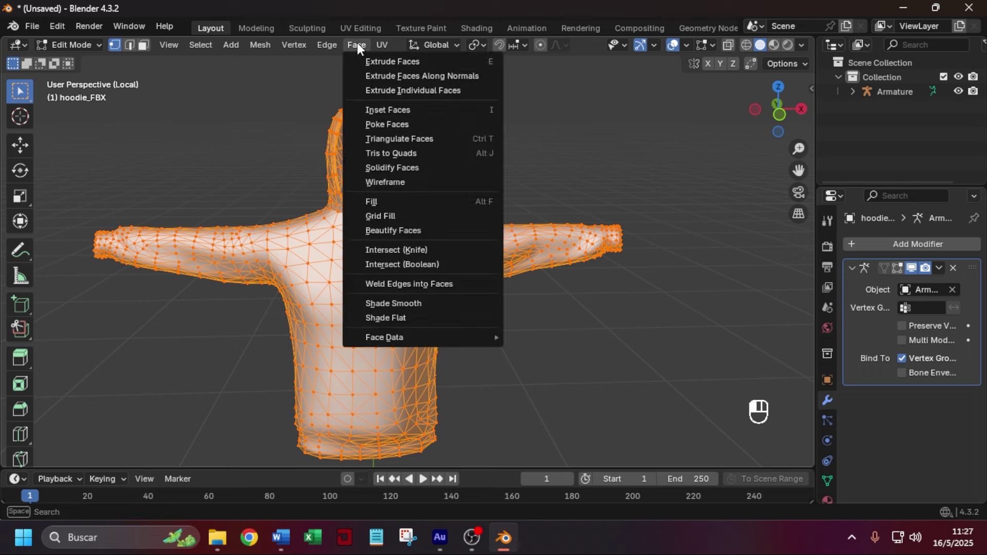
click(425, 155)
shift+middle_drag(447, 251, 474, 257)
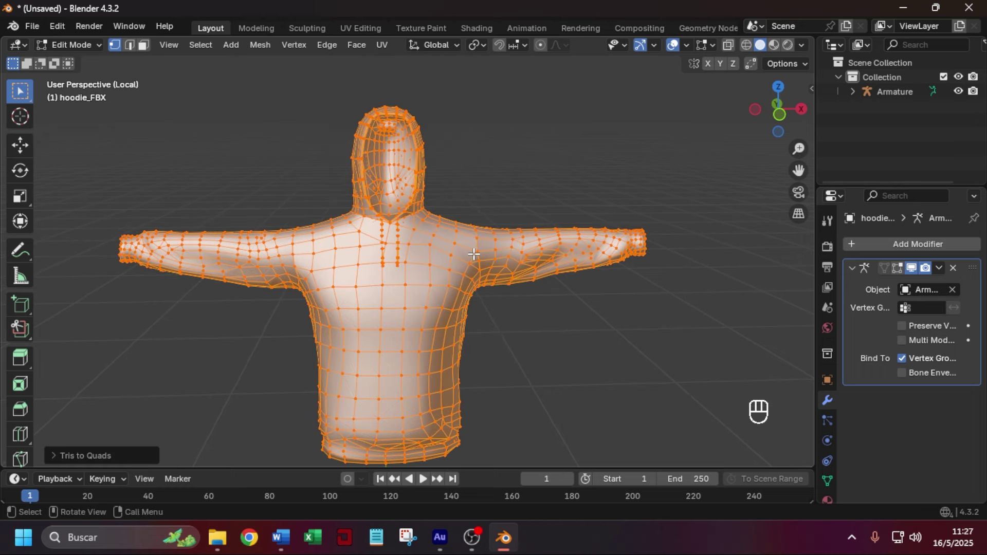
scroll(473, 256, up, 3)
scroll(491, 165, down, 5)
Select the linked inner piece inside the hood and delete its vertices.
click(494, 165)
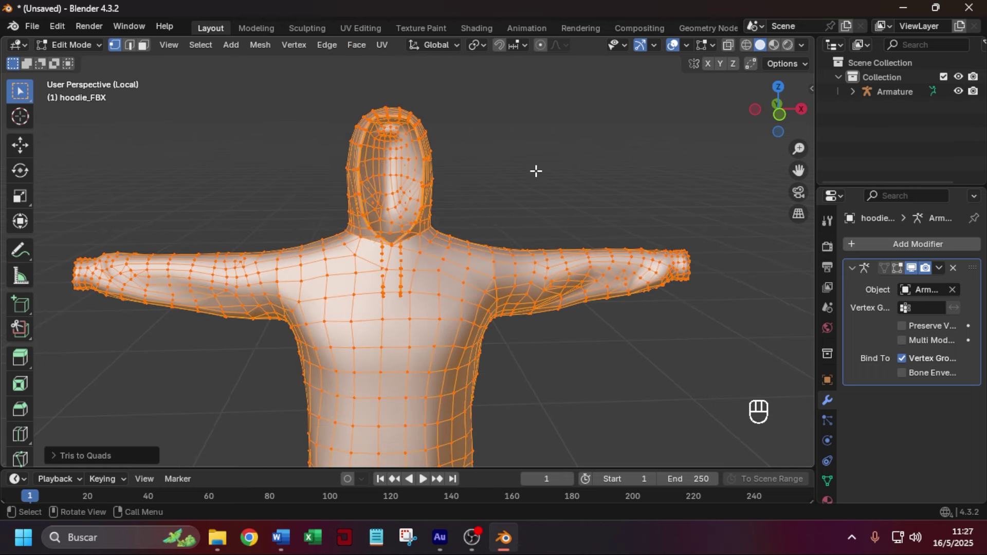
key(l)
middle_drag(396, 154, 466, 222)
key(x)
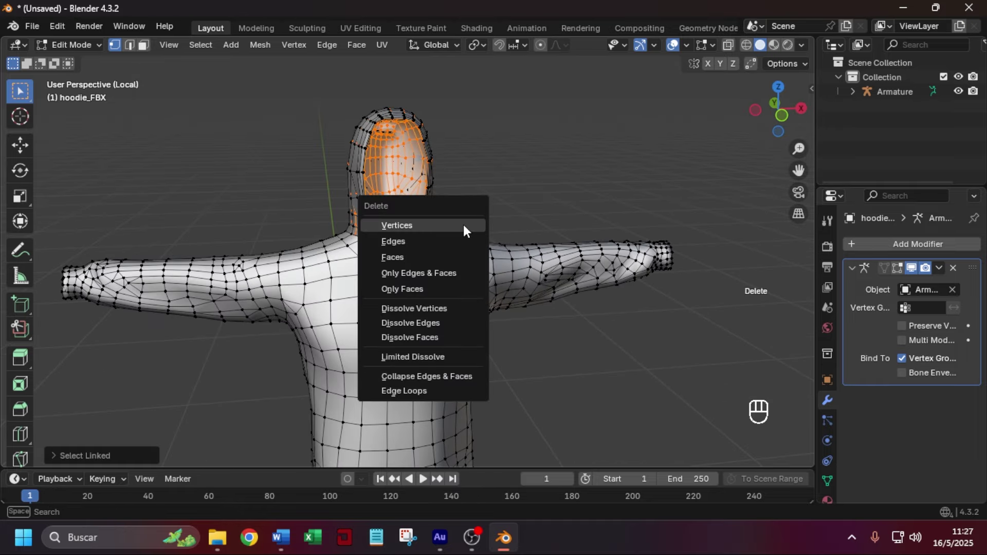
click(436, 226)
Merge all remaining hoodie vertices by distance and return to Object Mode.
scroll(489, 231, down, 1)
key(a)
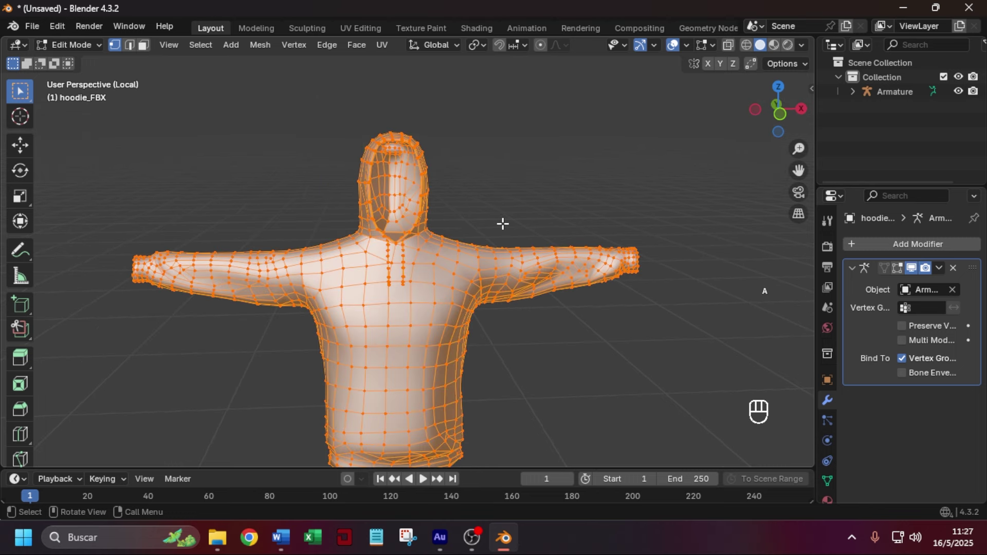
key(m)
click(469, 225)
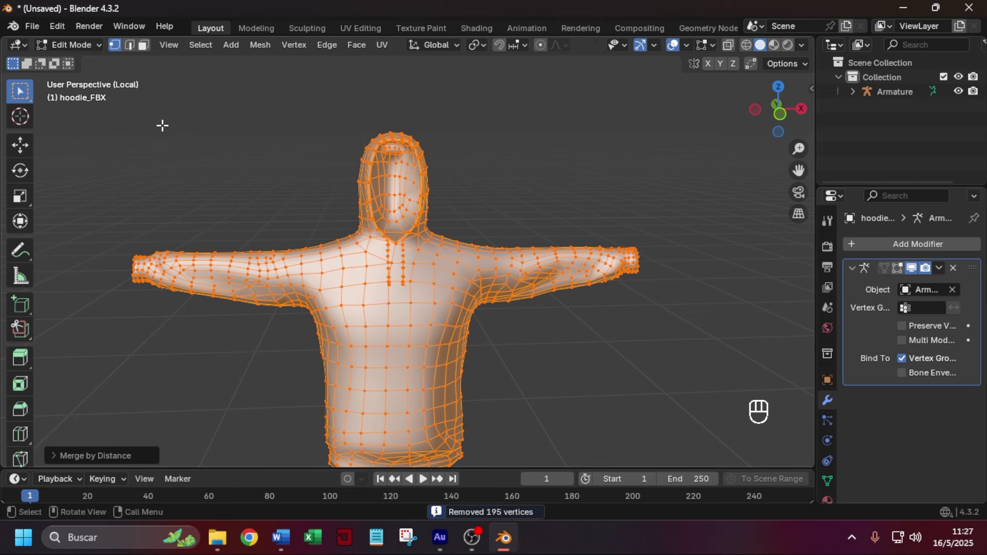
key(Tab)
Add a Subdivision Surface modifier to the hoodie with viewport and render levels of 2.
click(939, 244)
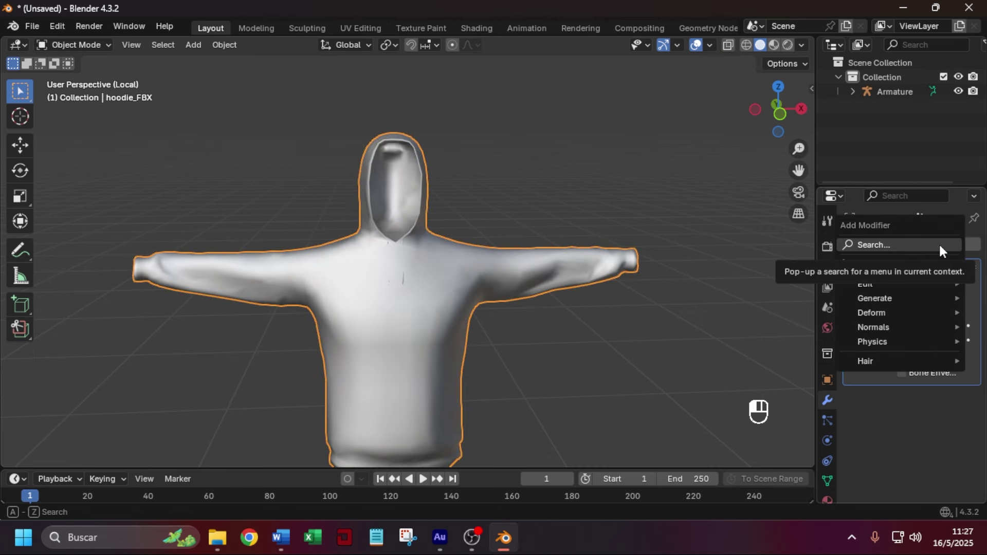
click(939, 244)
text(su)
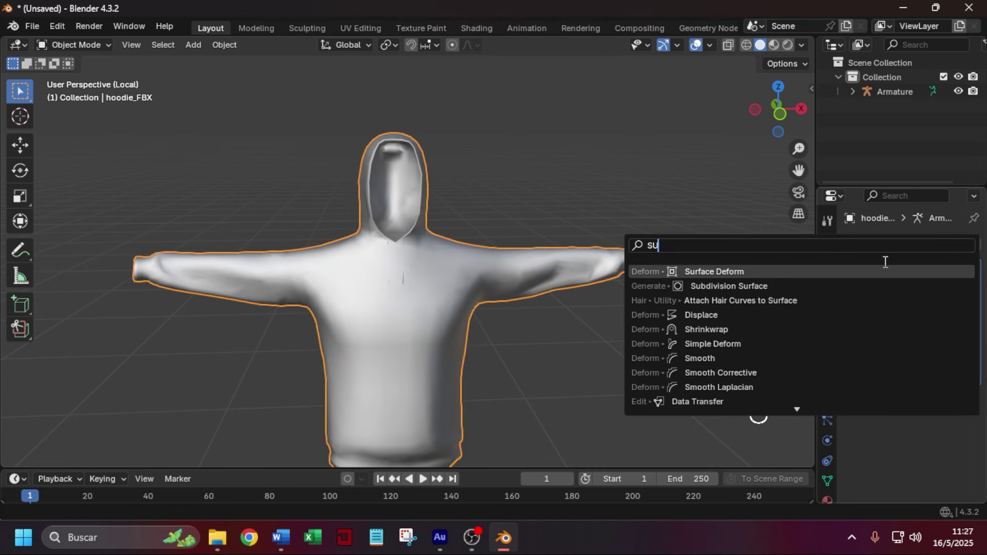
click(842, 286)
middle_drag(622, 396, 626, 362)
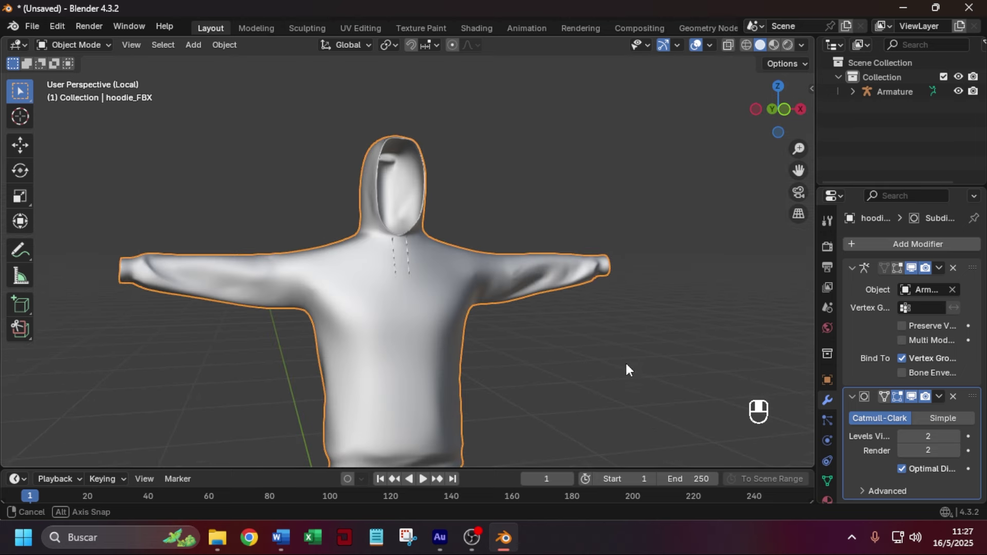
Compare the hoodie with the subdivision's viewport display off and on, and apply the Subdivision Surface modifier.
click(913, 396)
click(915, 396)
click(915, 396)
click(915, 396)
click(943, 396)
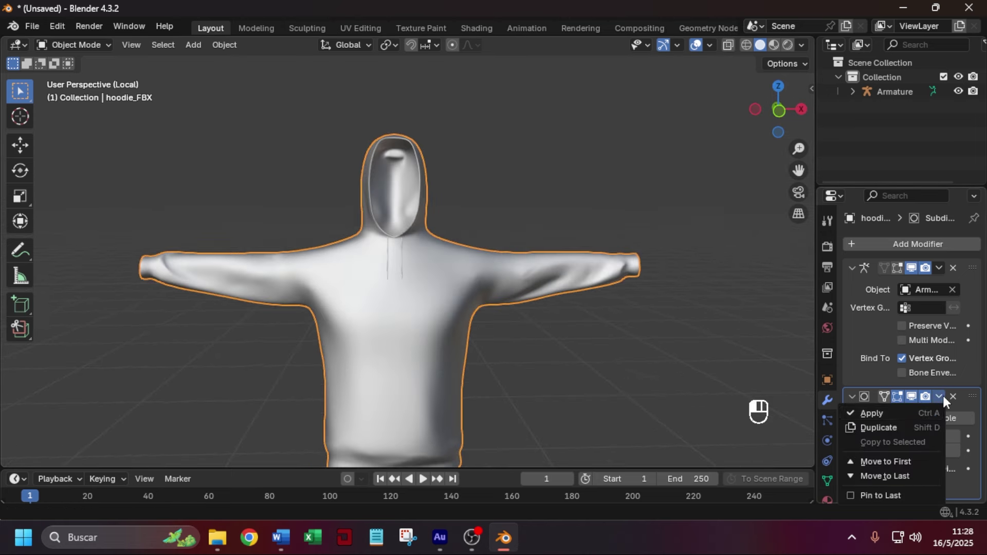
click(898, 413)
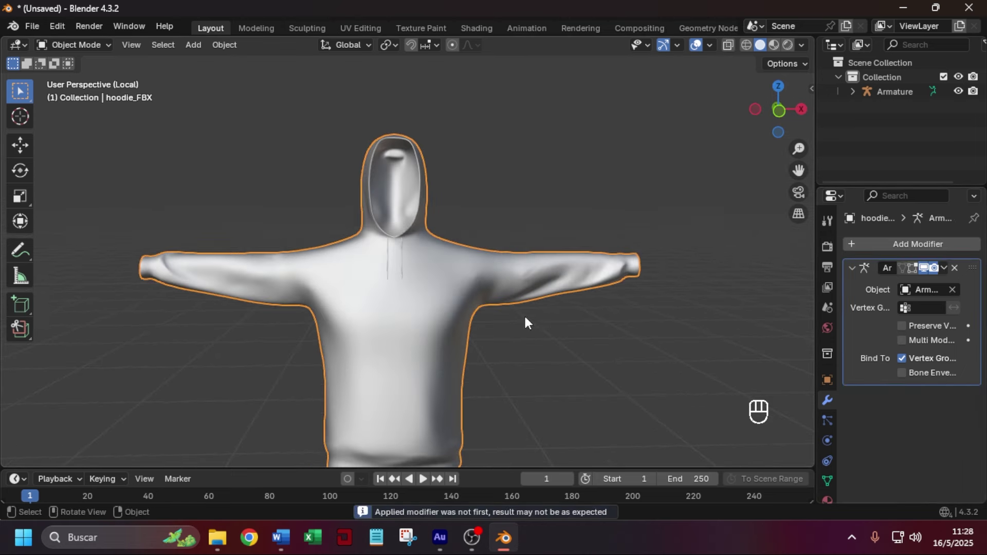
Examine the density of the hoodie's subdivided mesh in Edit Mode and return to Object Mode.
key(Tab)
click(650, 372)
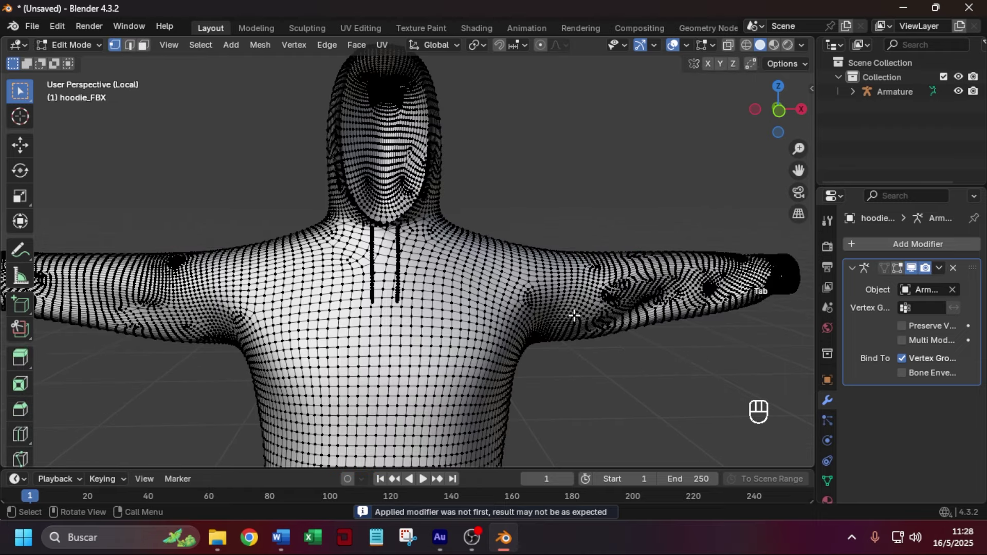
scroll(439, 396, up, 1)
shift+middle_drag(271, 343, 305, 280)
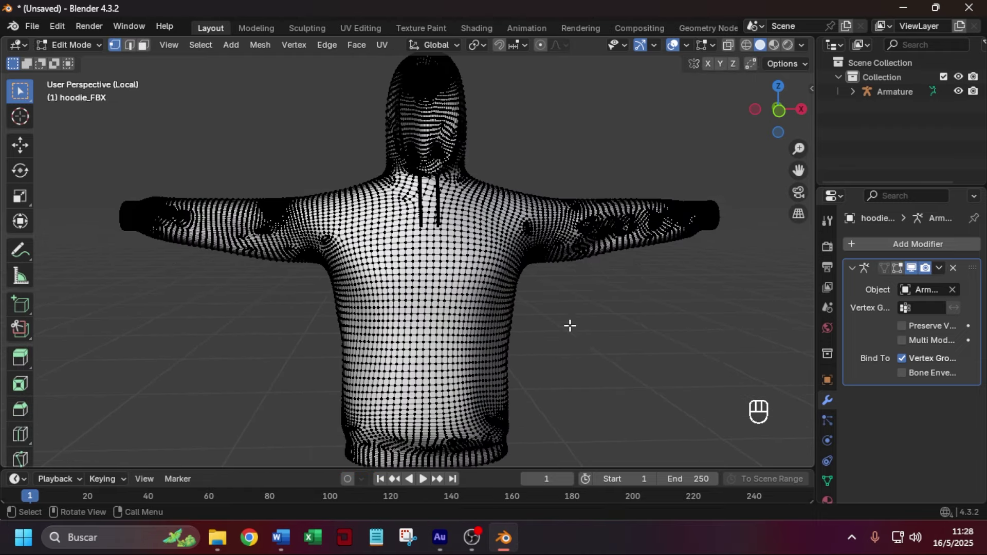
shift+middle_drag(570, 326, 561, 330)
key(Tab)
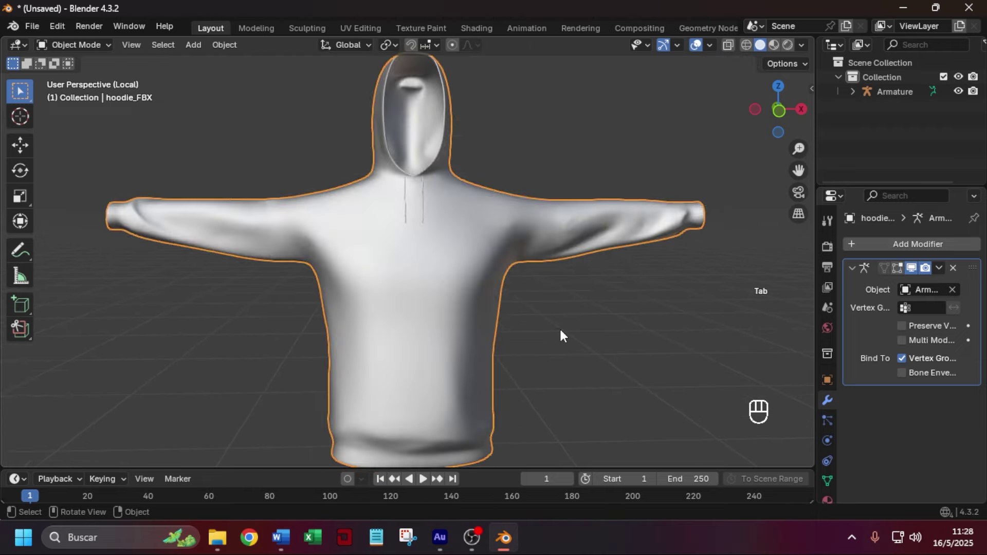
Leave the hoodie's local view and select every object of the dressed character.
key(KP_Divide)
scroll(556, 321, up, 4)
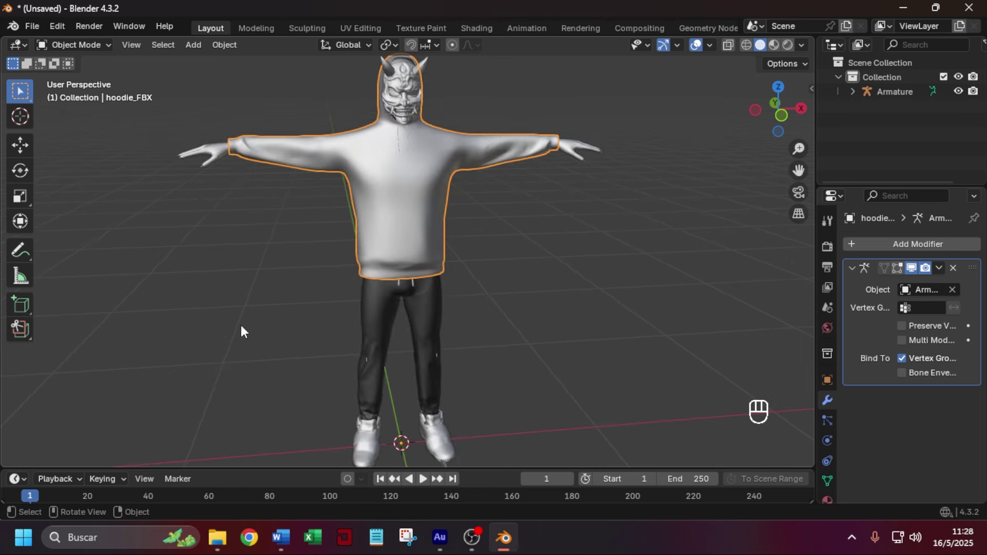
scroll(447, 353, down, 2)
shift+middle_drag(538, 345, 550, 302)
click(551, 302)
key(a)
Set up an FBX export limited to selected objects, including only the Armature and Mesh object types.
click(31, 28)
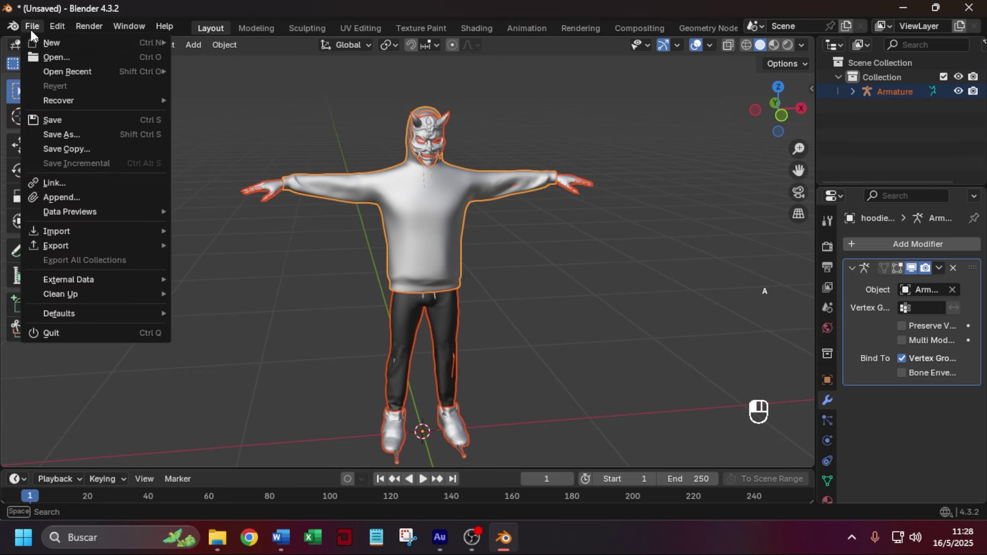
mouse_move(77, 246)
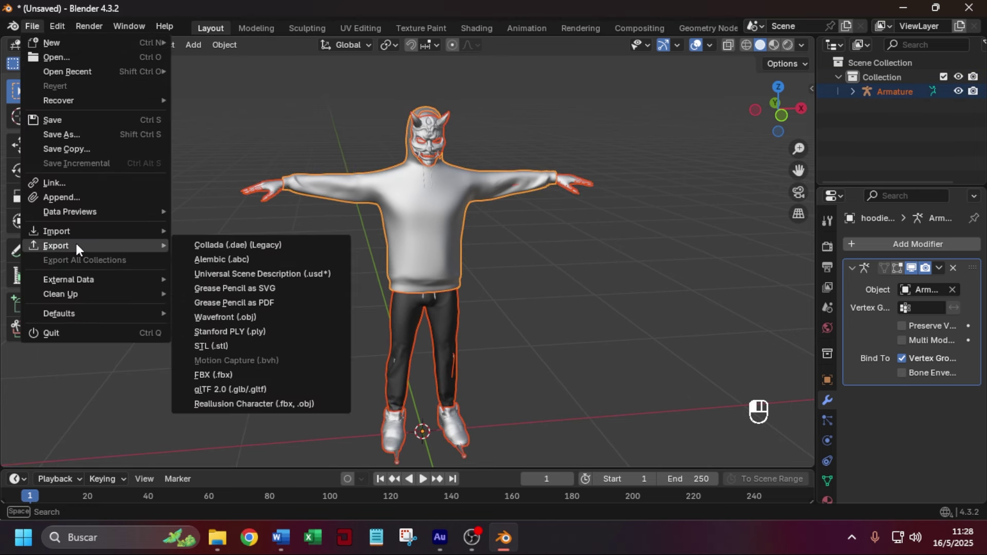
click(239, 376)
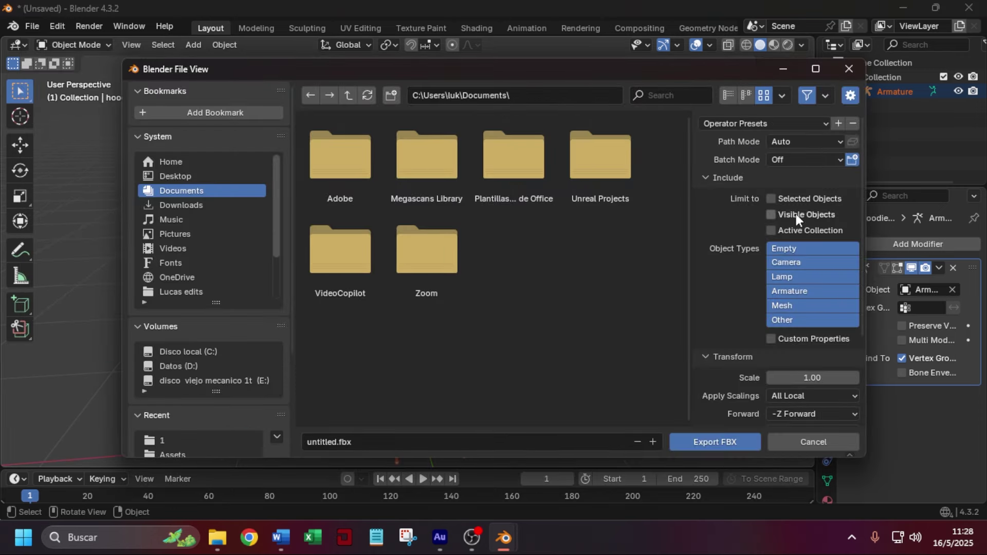
click(770, 199)
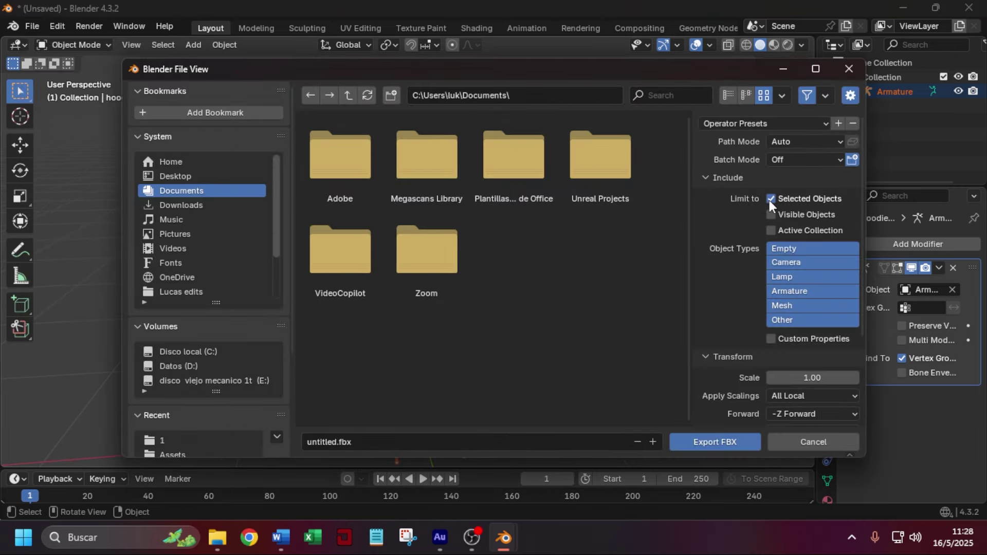
click(805, 291)
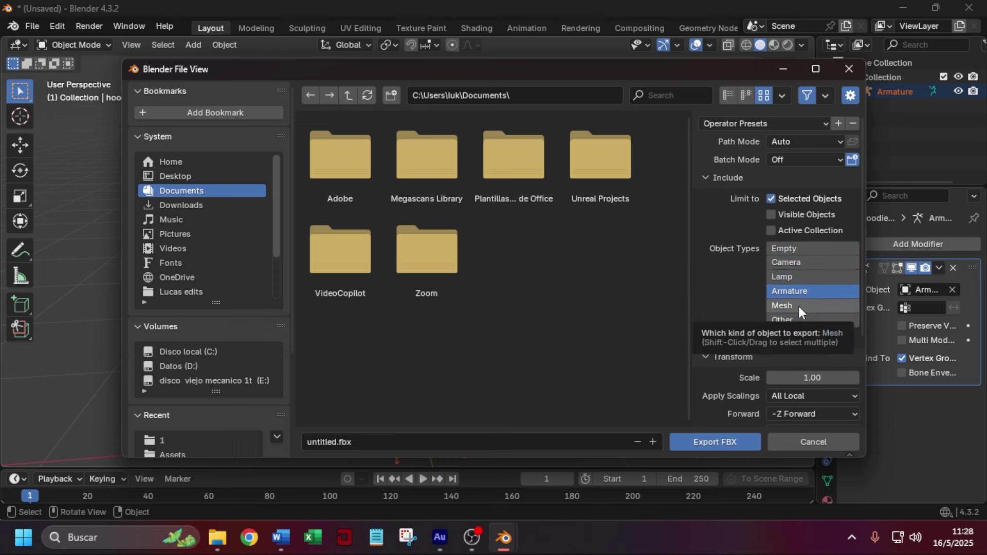
shift+click(798, 306)
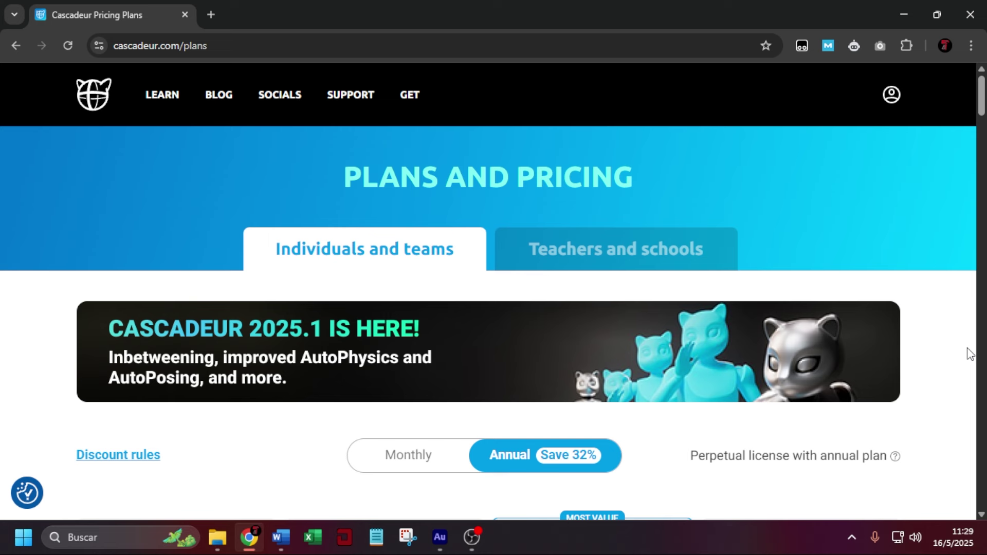
Review the Free, Indie, Pro and Teams plans on the Cascadeur pricing page in Chrome.
scroll(970, 354, down, 5)
scroll(970, 342, down, 1)
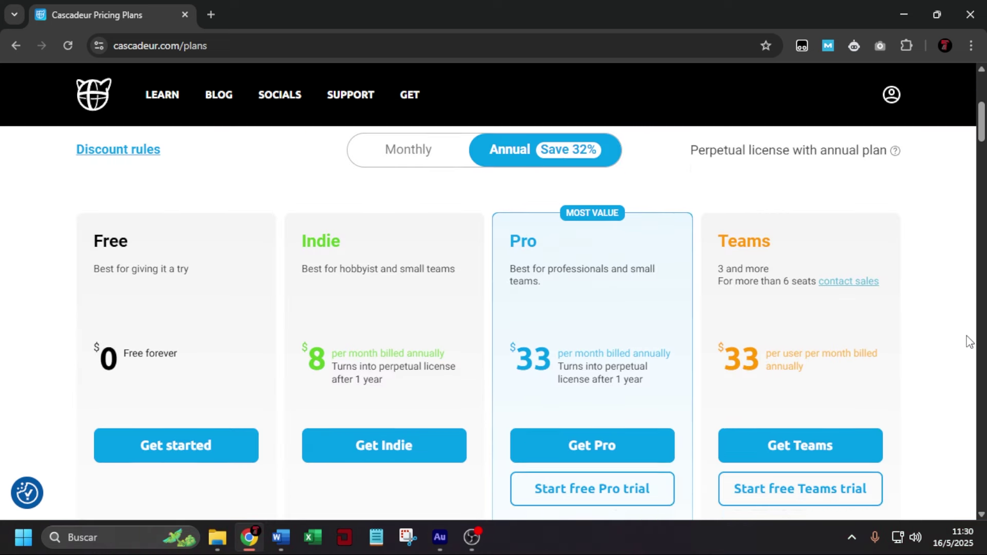
scroll(582, 354, down, 1)
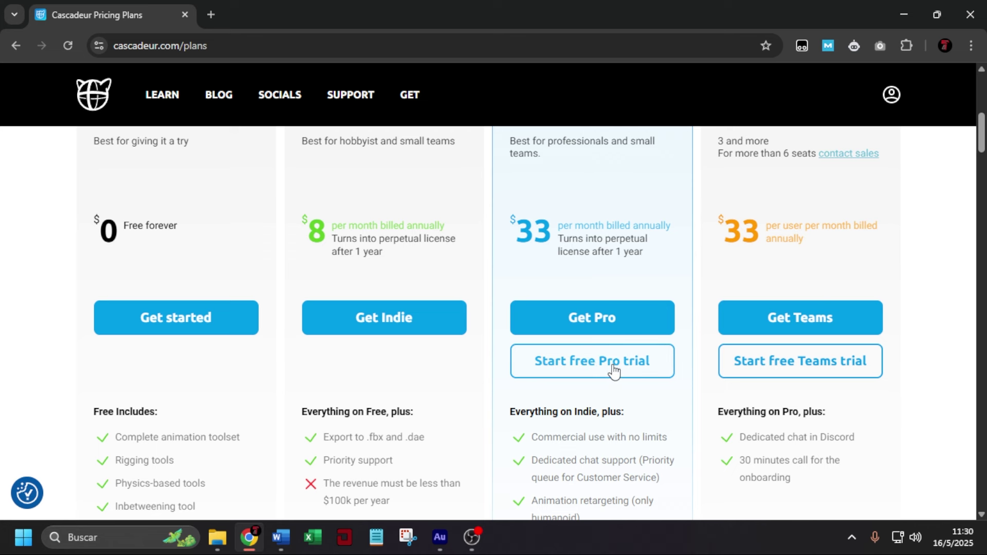
scroll(580, 371, up, 1)
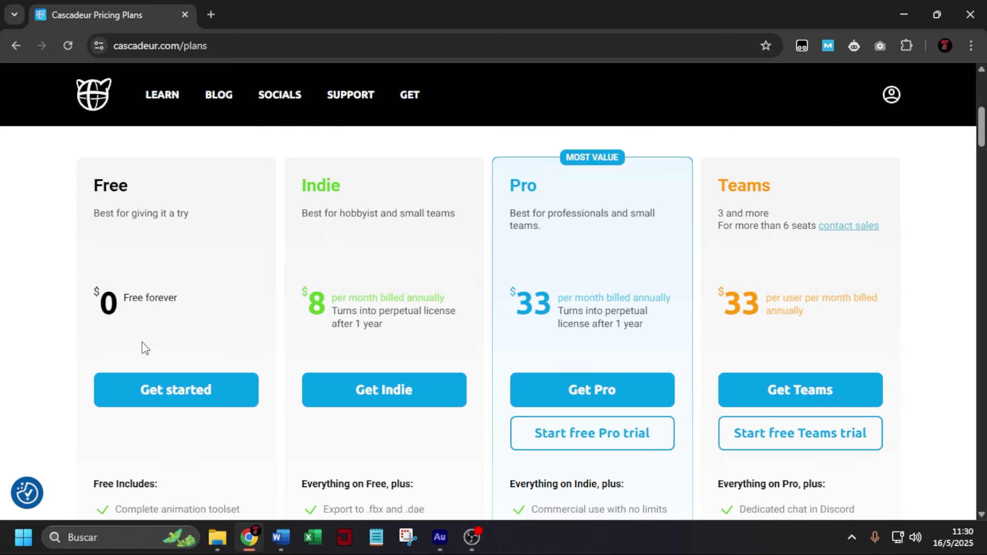
scroll(792, 323, up, 3)
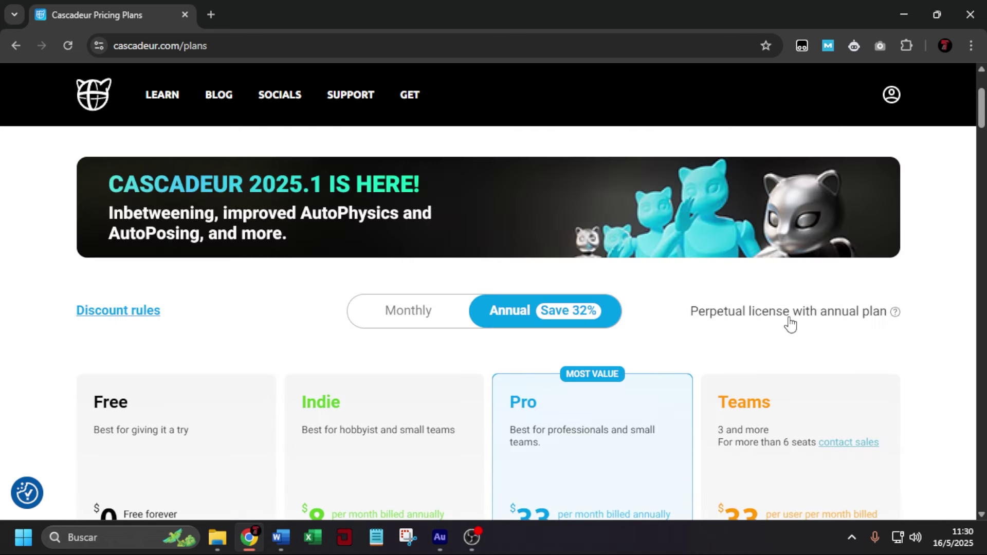
scroll(597, 401, down, 3)
scroll(529, 171, up, 2)
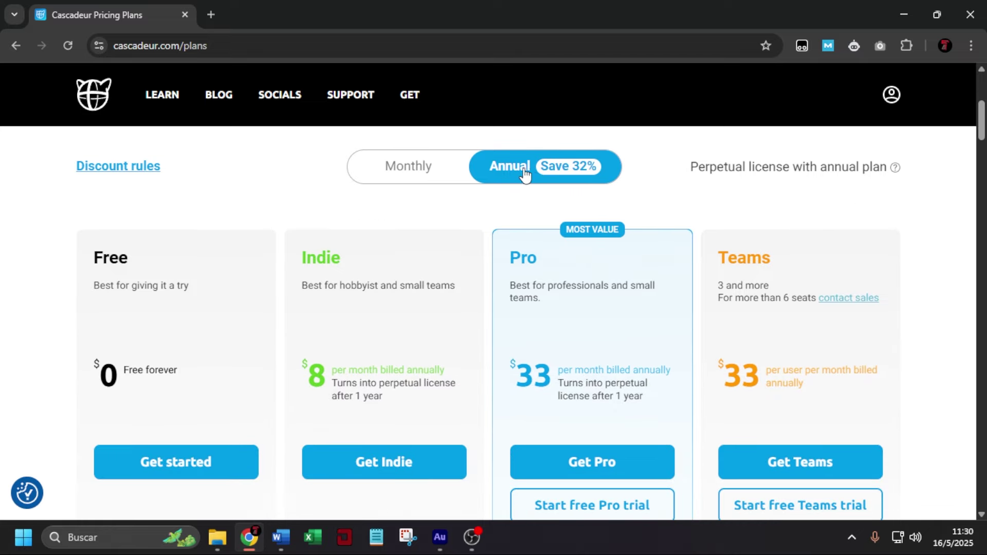
scroll(630, 422, down, 4)
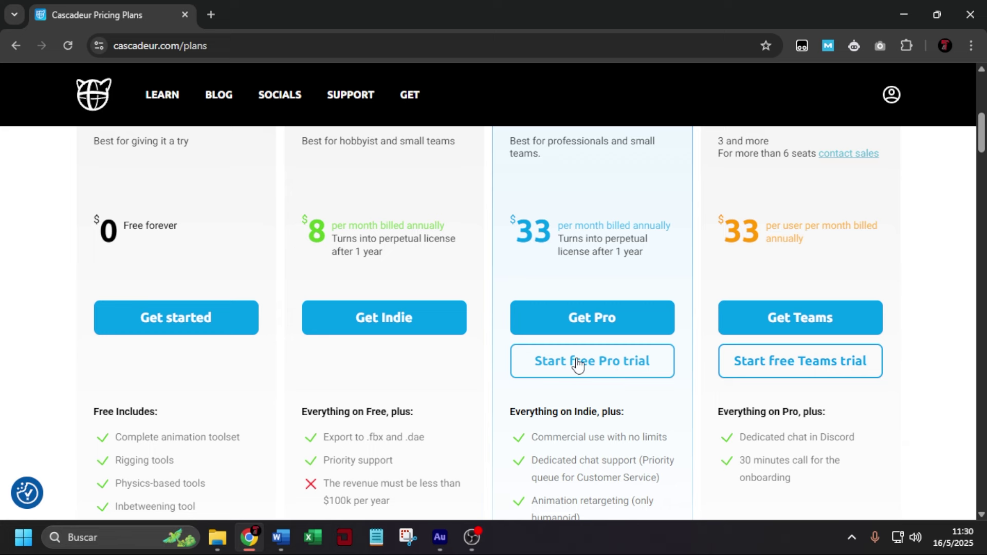
scroll(578, 365, up, 8)
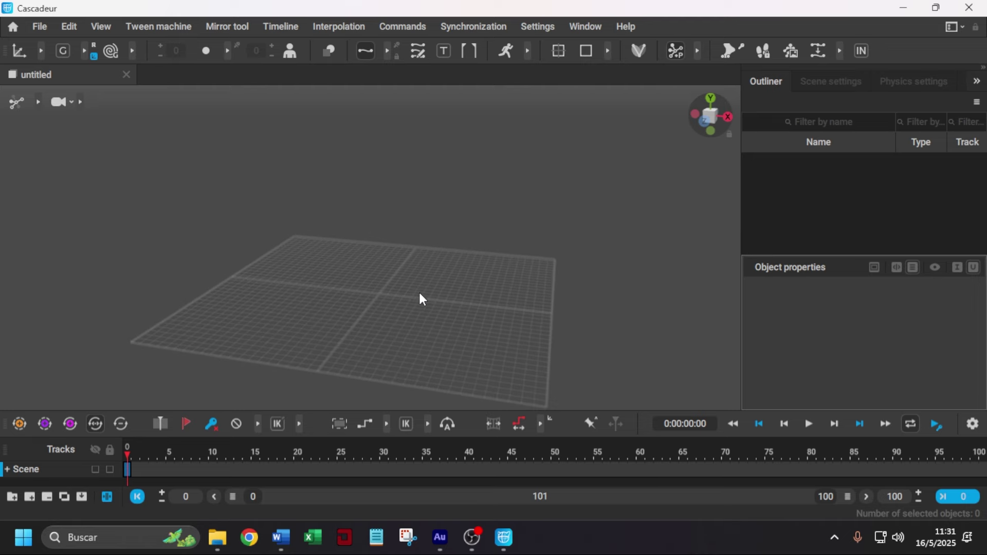
right_drag(399, 313, 422, 307)
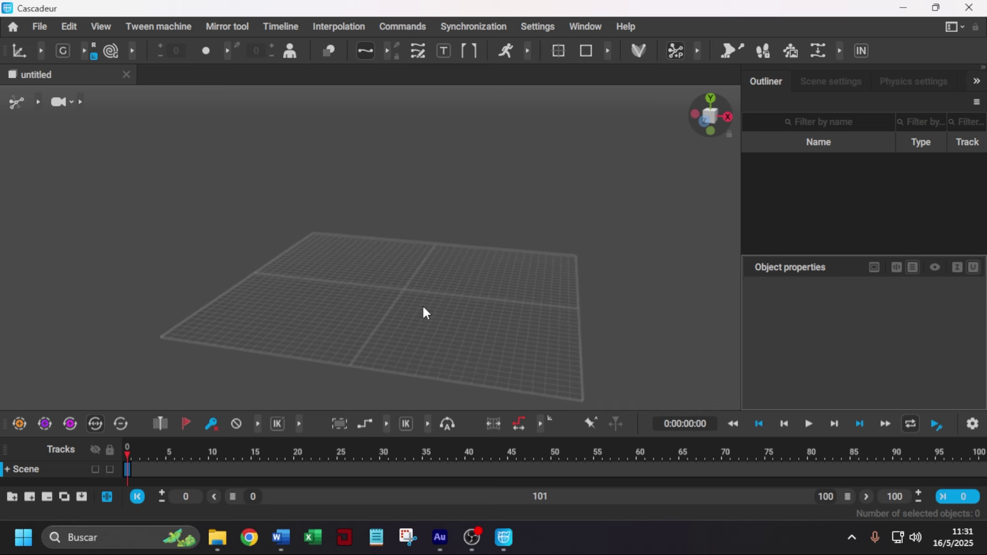
click(551, 28)
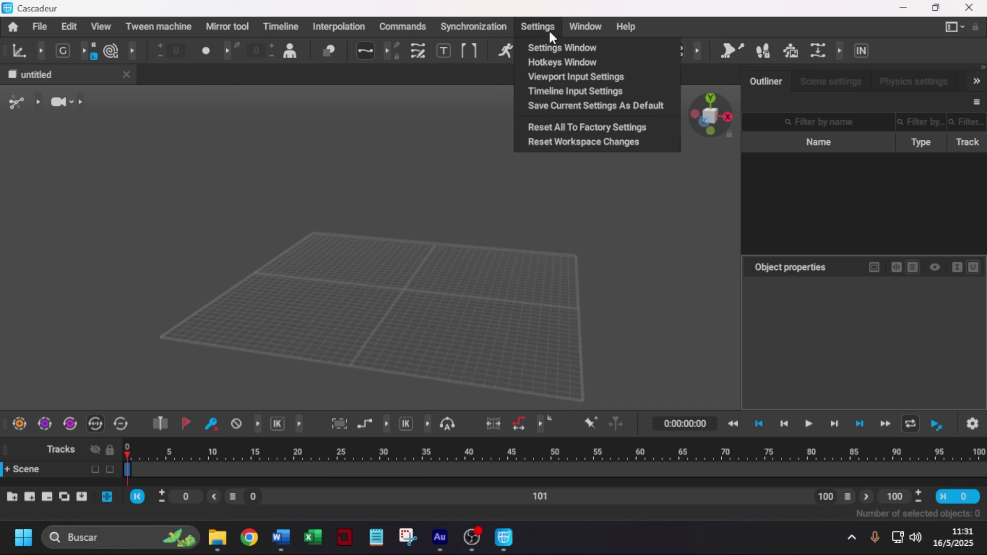
click(554, 64)
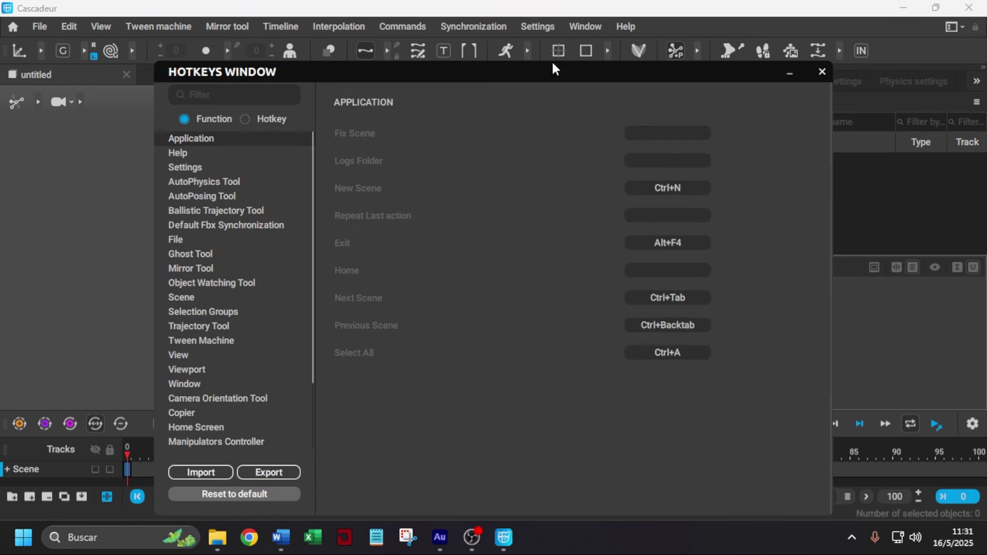
click(822, 73)
Open the viewport input settings, dock them above the viewport, review the viewport camera bindings and try out the camera rotation.
click(539, 27)
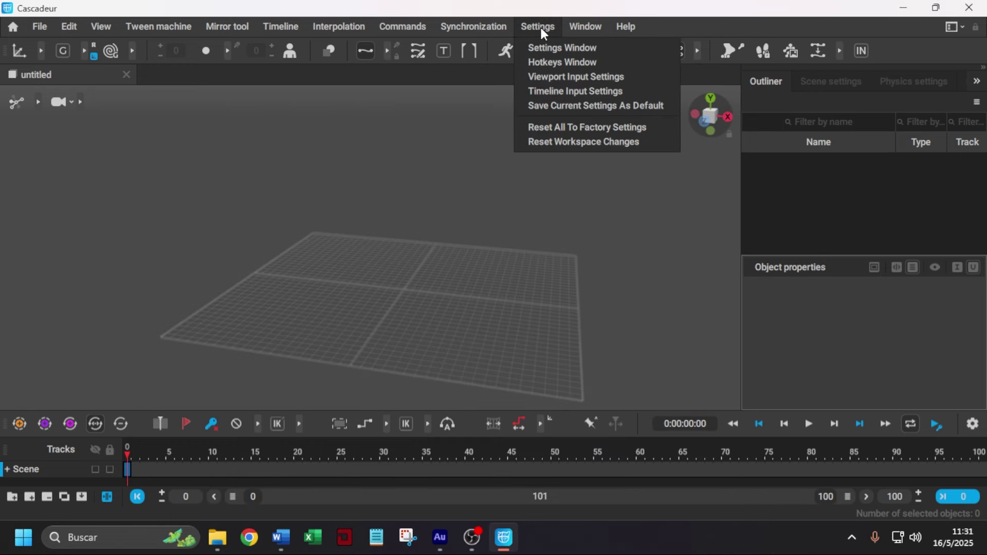
click(553, 80)
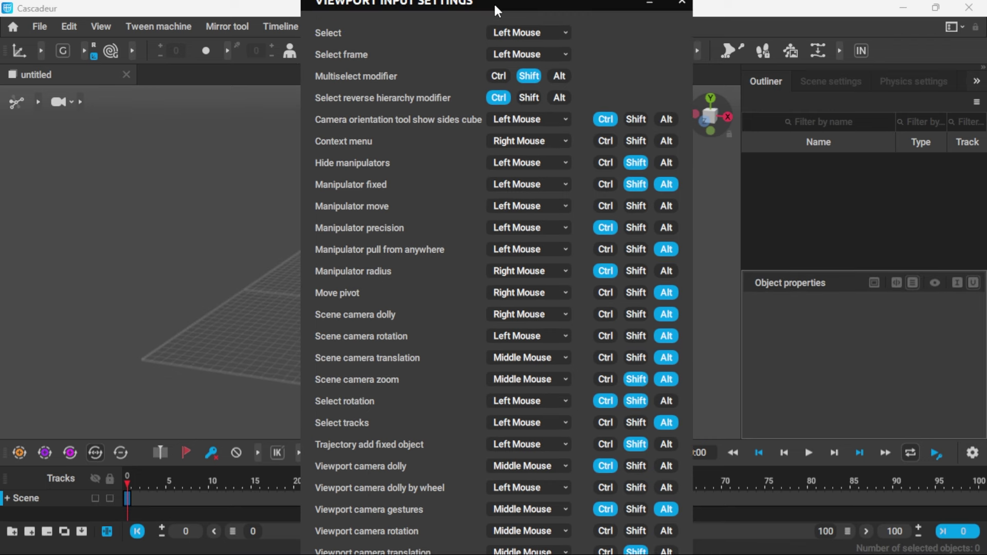
drag(497, 10, 494, 5)
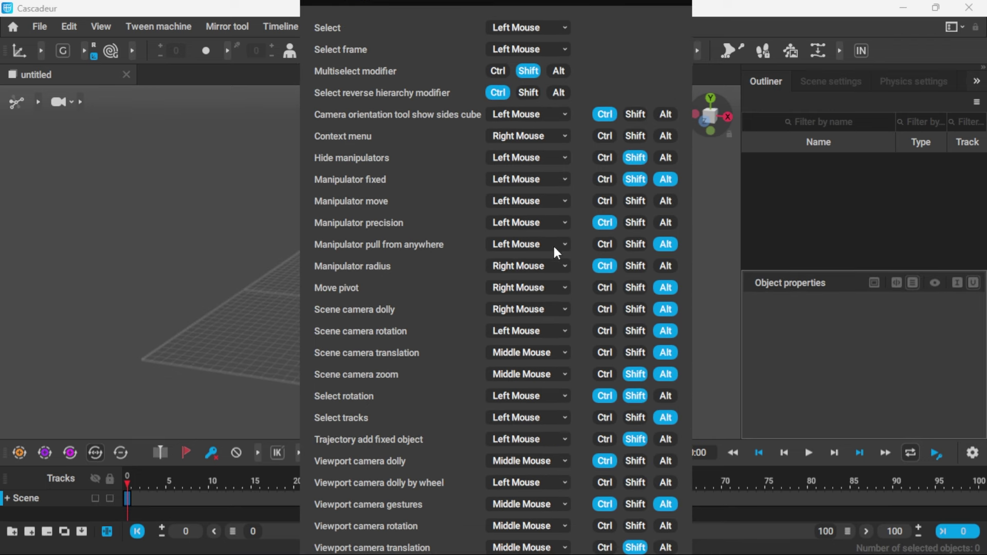
drag(377, 1, 178, 77)
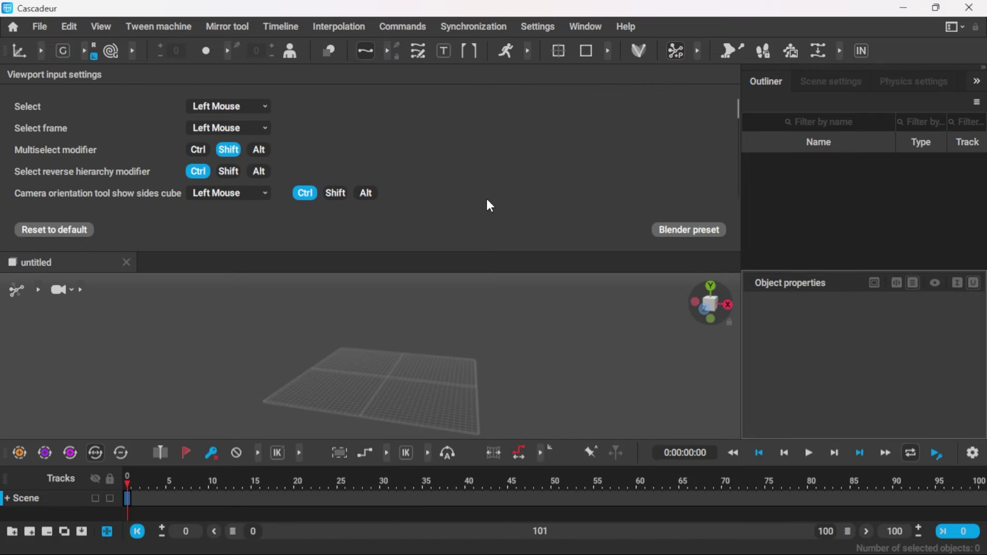
scroll(487, 200, down, 5)
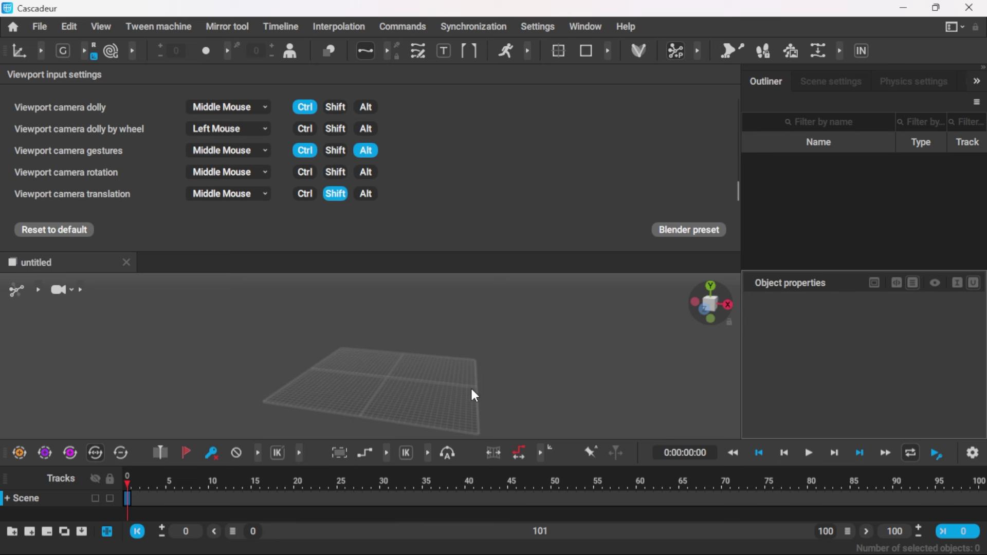
middle_drag(434, 403, 447, 348)
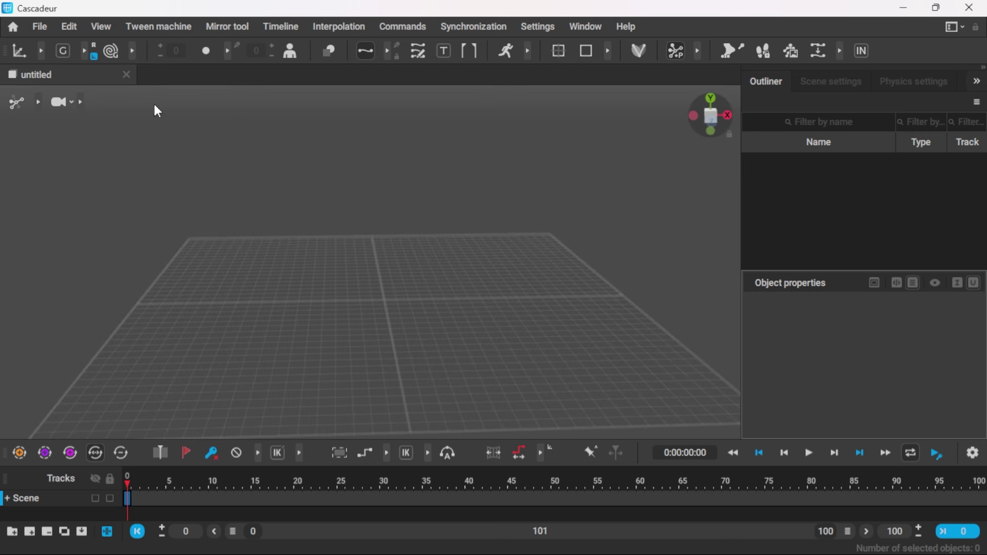
Import Criminal optimized.fbx from the Assets 3D folder as a new model using the Model preset.
click(41, 28)
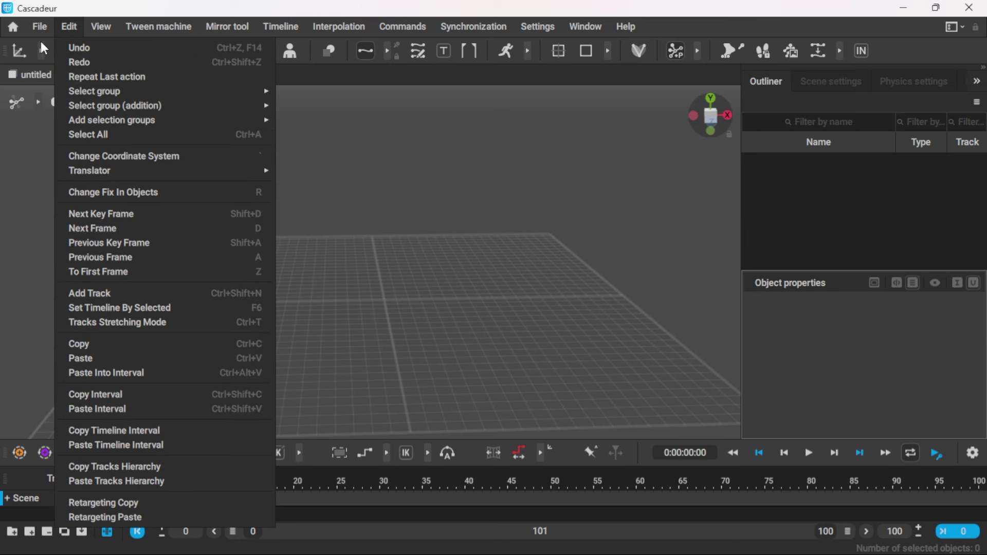
mouse_move(79, 171)
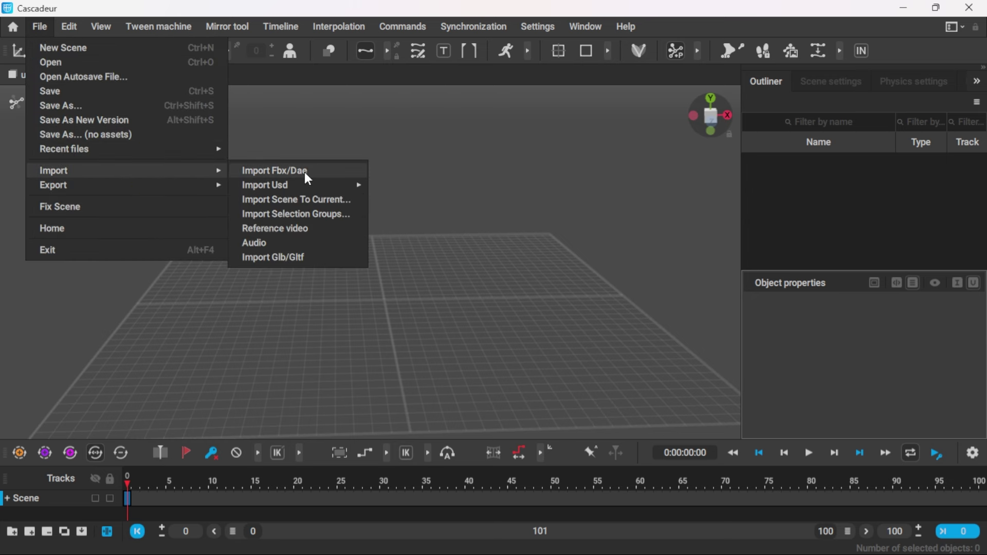
click(307, 175)
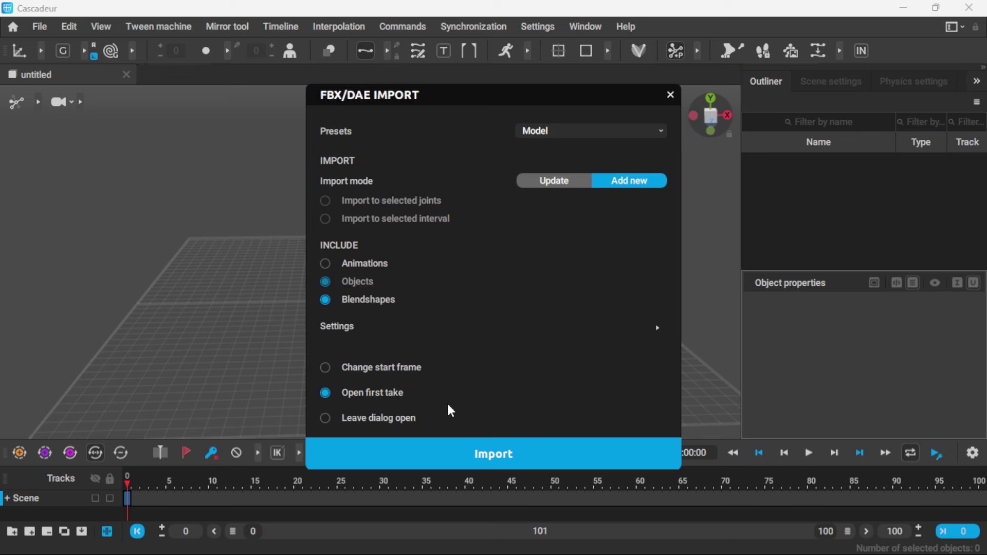
click(511, 465)
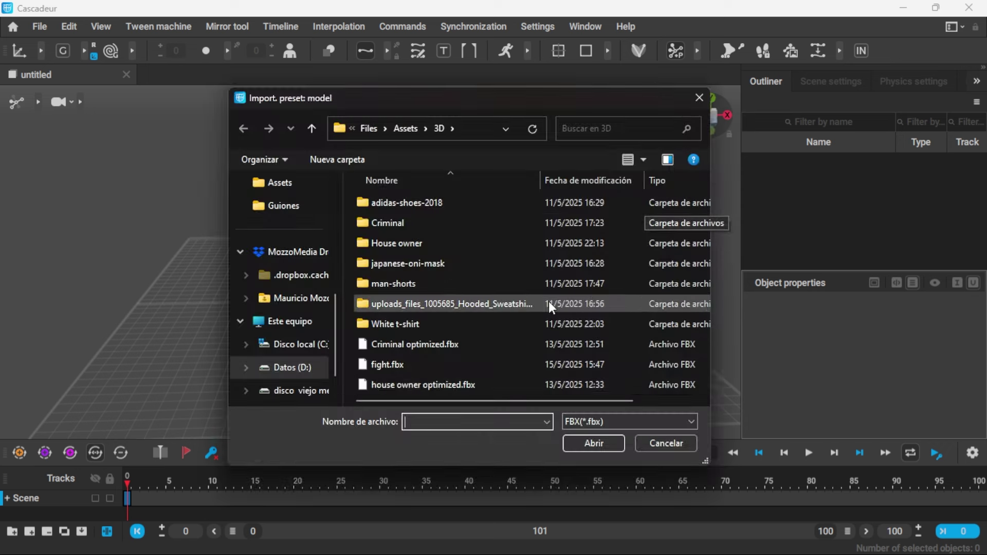
click(429, 344)
click(601, 442)
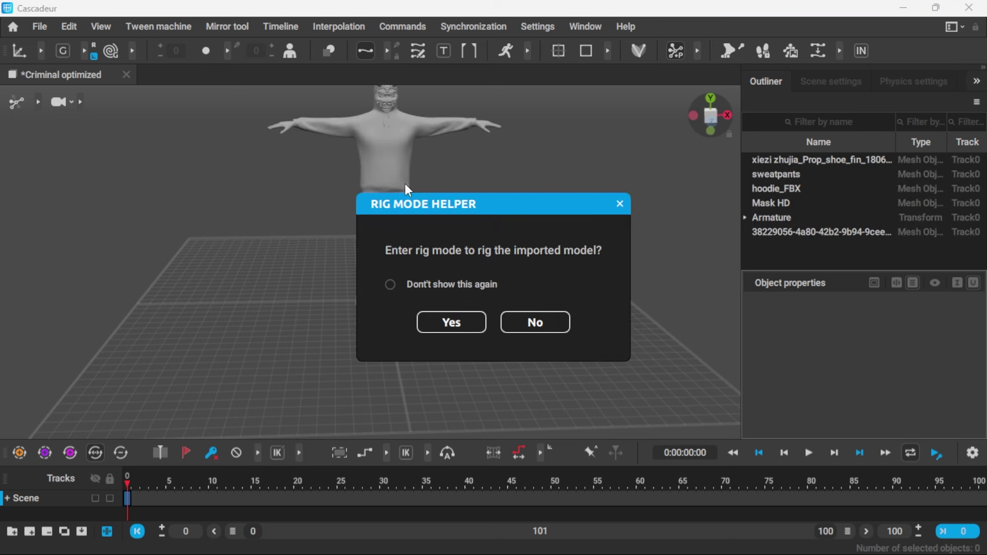
Enter rig mode for the imported model and generate its rig with the Quick Rigging Tool's recognized Mixamo bones and default options.
click(459, 320)
click(458, 303)
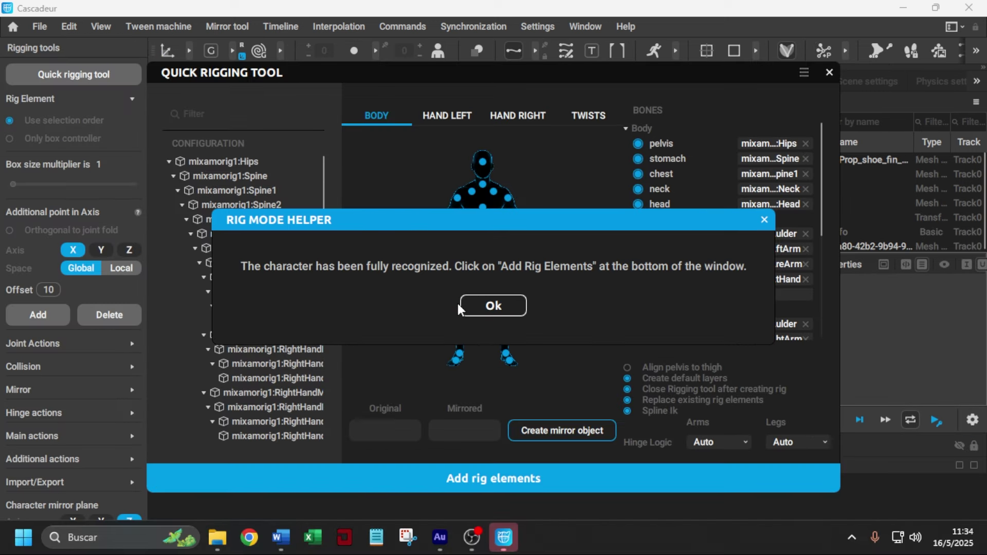
click(501, 308)
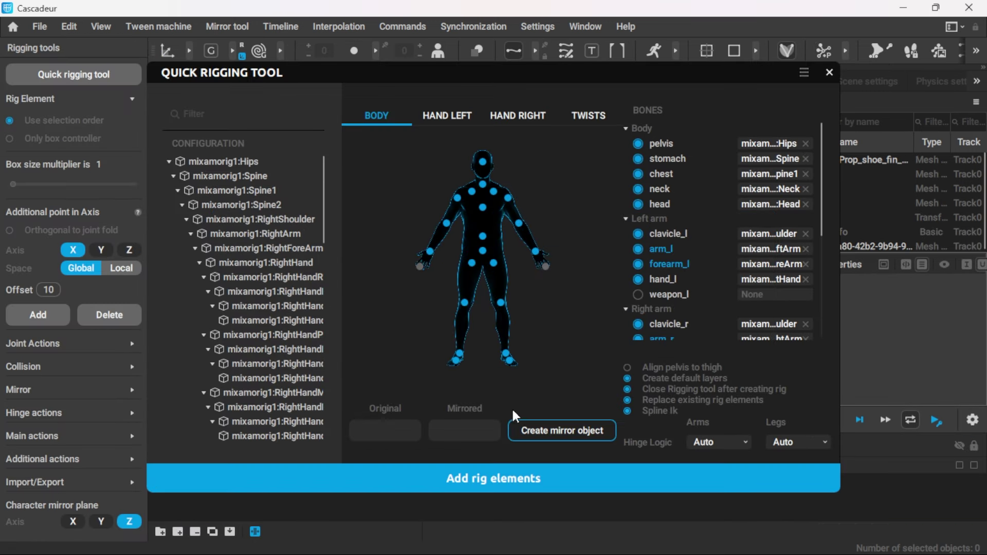
click(516, 482)
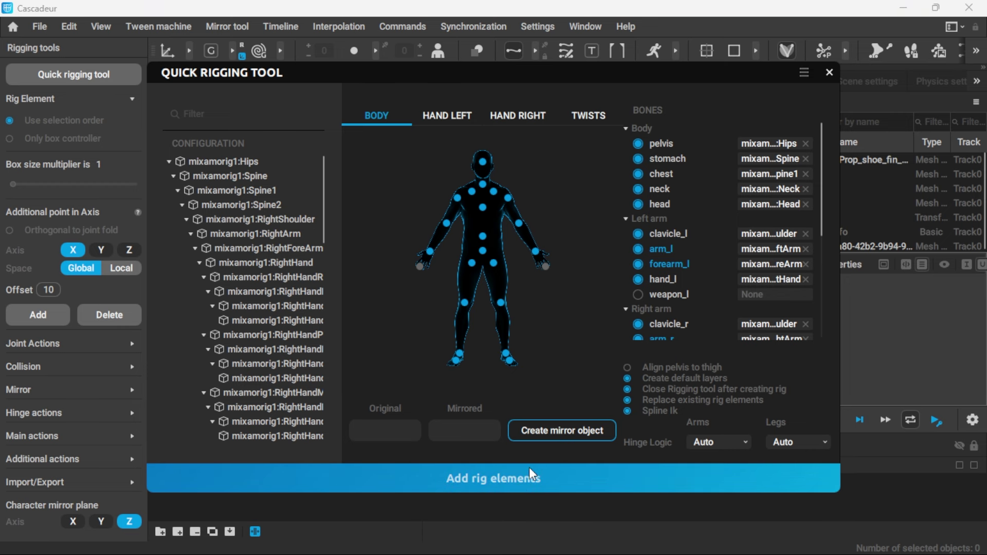
click(427, 328)
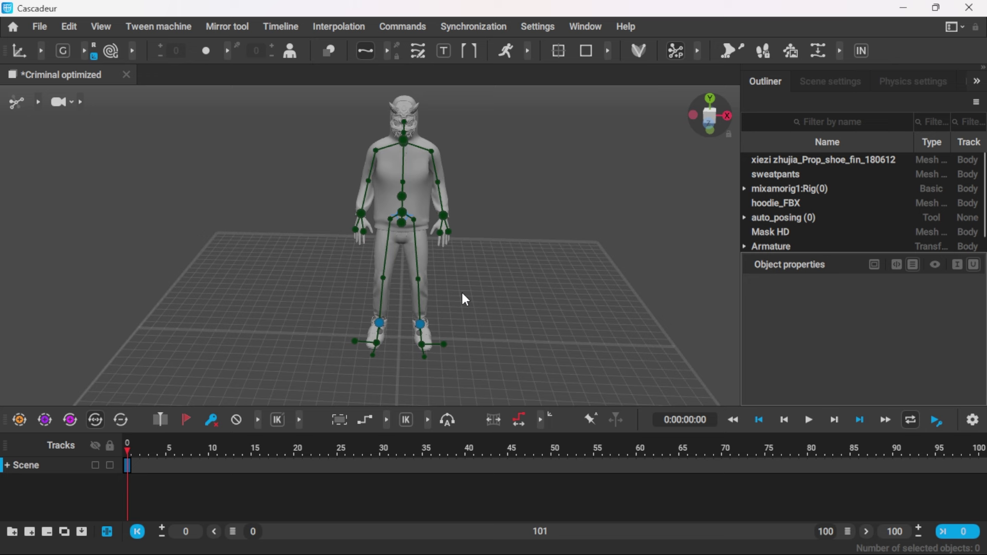
Try posing the character by raising and shifting its left foot controller, undoing the test moves.
click(423, 323)
alt+drag(530, 328, 559, 304)
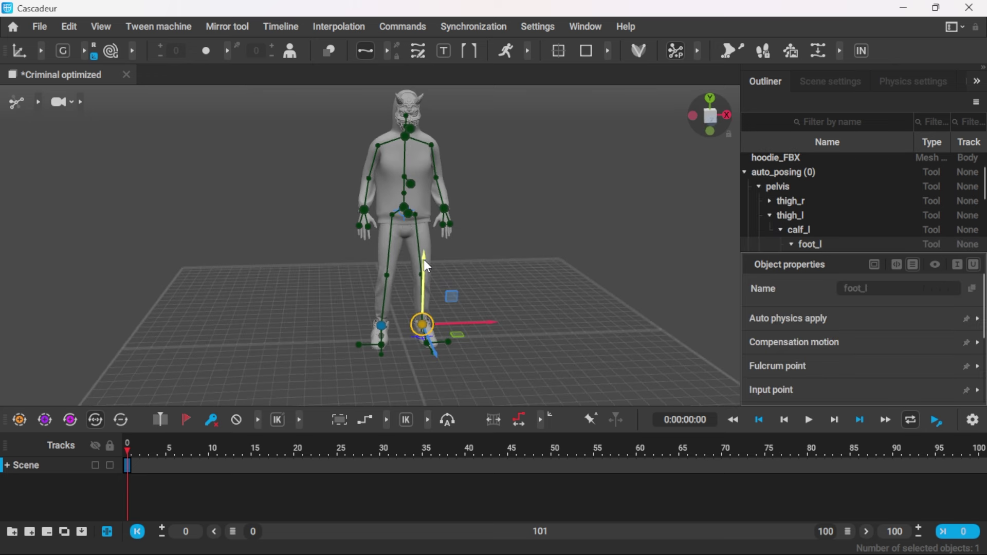
drag(425, 260, 407, 229)
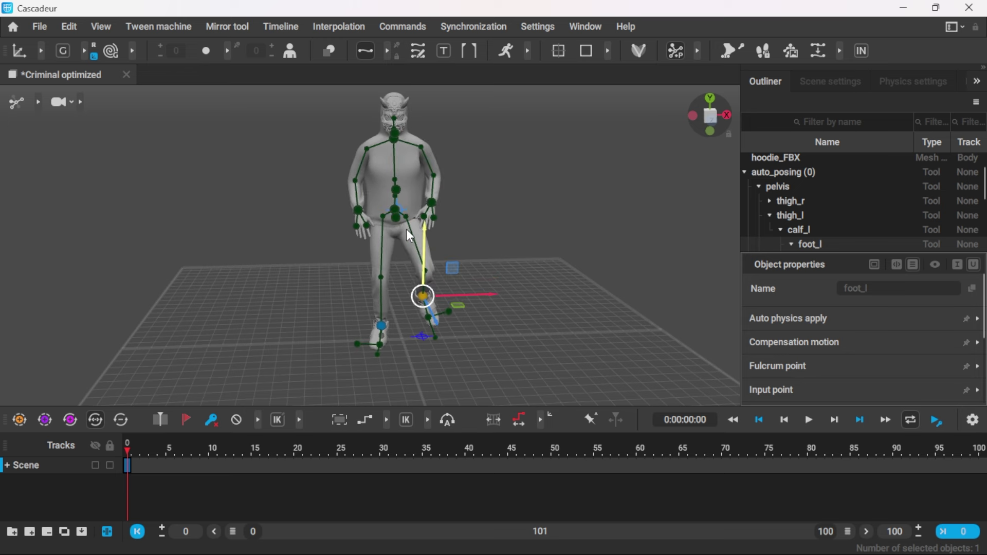
drag(486, 283, 541, 235)
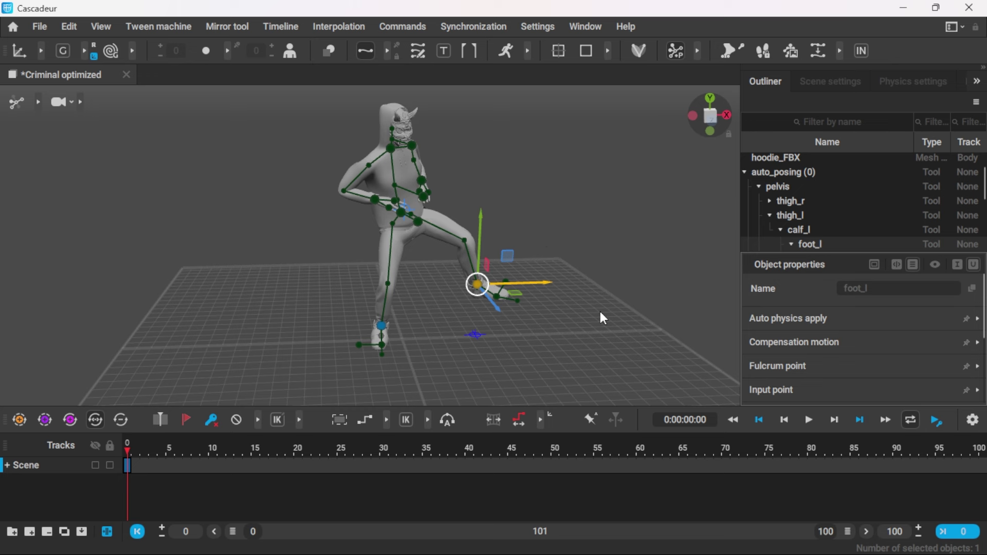
key(ctrl+z)
key(ctrl+z)
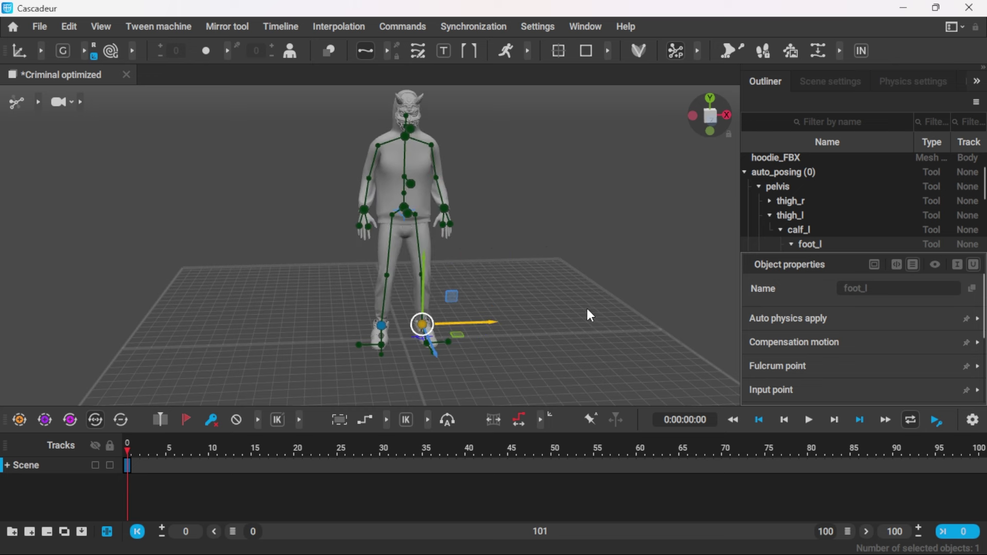
alt+drag(587, 309, 524, 330)
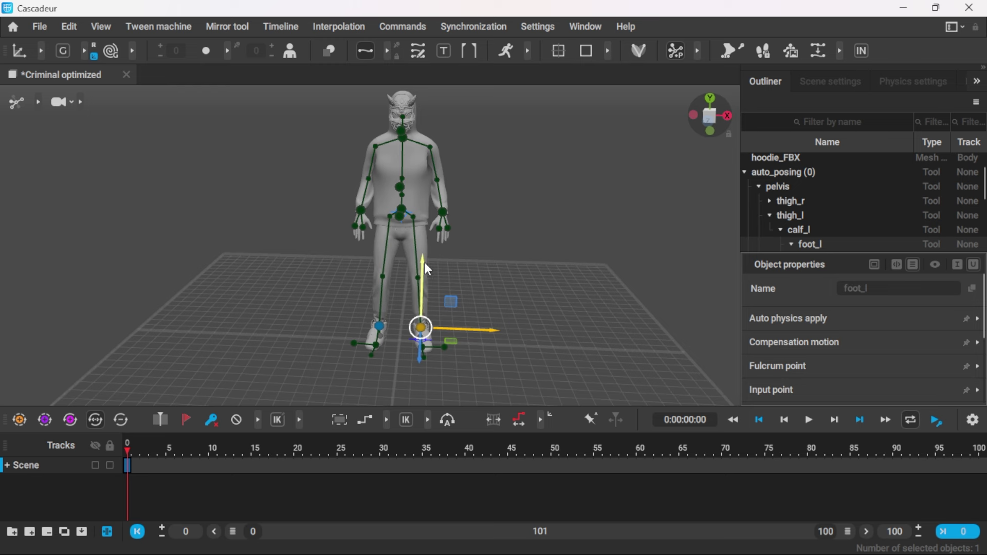
drag(423, 262, 406, 203)
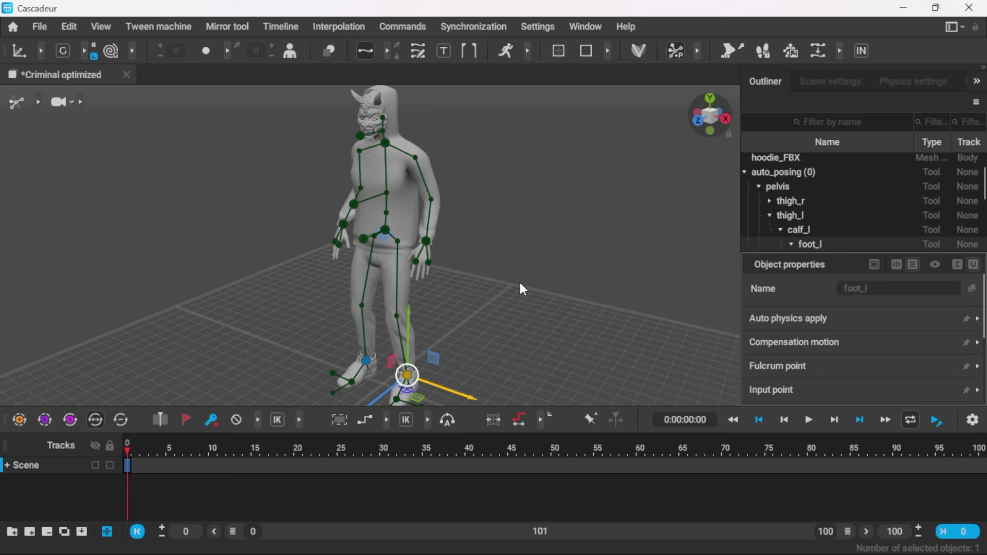
Try out panning, rotating and zooming the viewport camera around the rigged character.
middle_drag(519, 282, 523, 289)
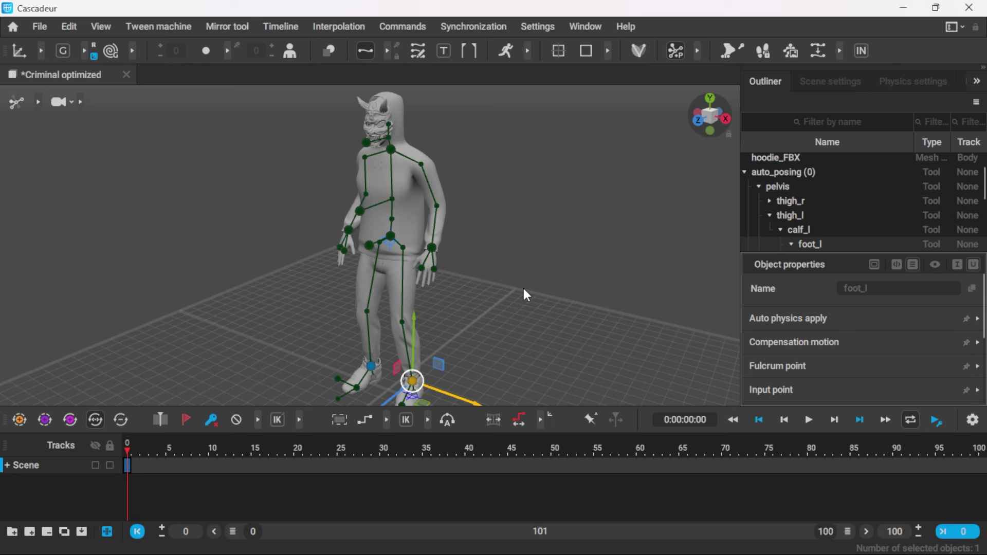
middle_drag(496, 256, 503, 281)
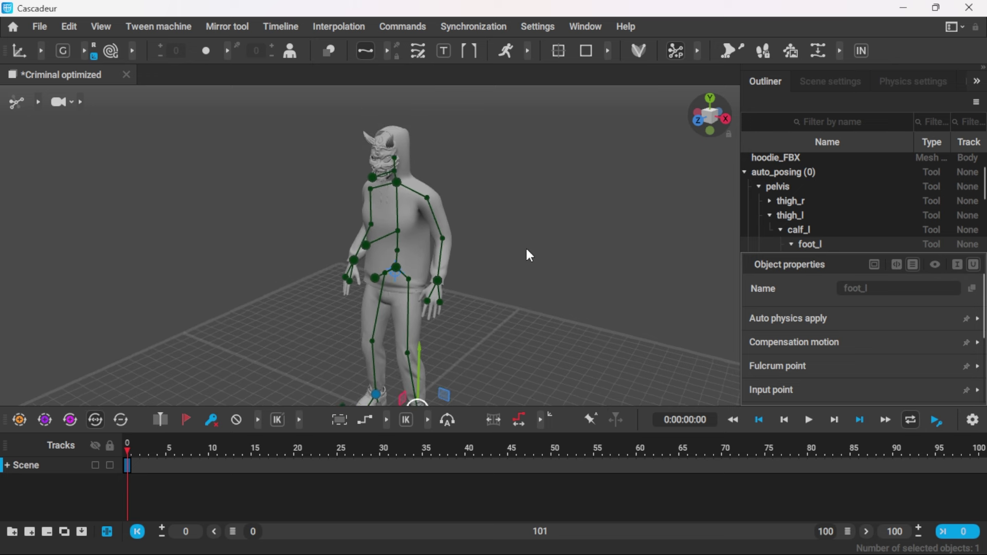
alt+drag(515, 283, 561, 346)
scroll(552, 334, down, 2)
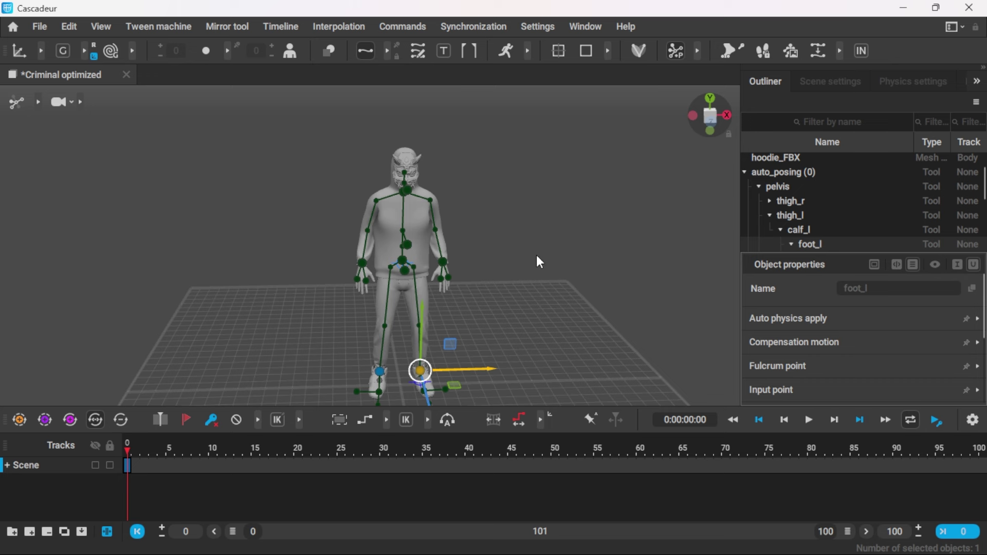
Create an empty scene, and import the House owner scene from the Cascadeur projects folder into the Criminal optimized scene.
key(ctrl+n)
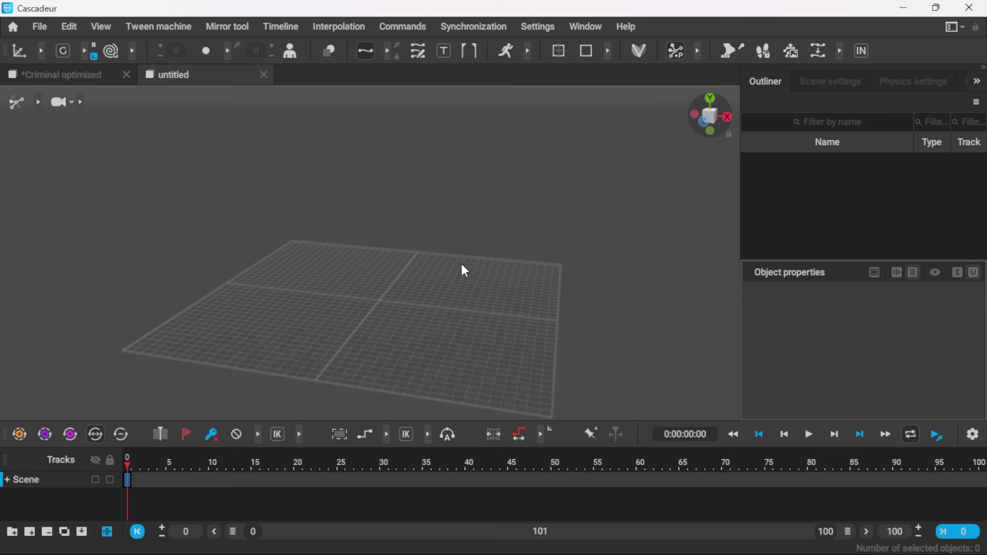
click(68, 74)
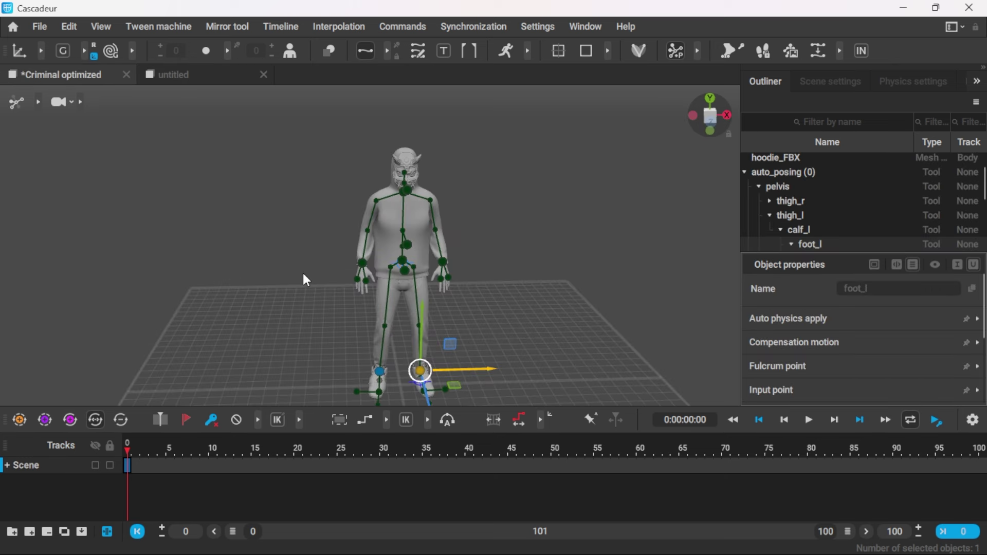
click(39, 31)
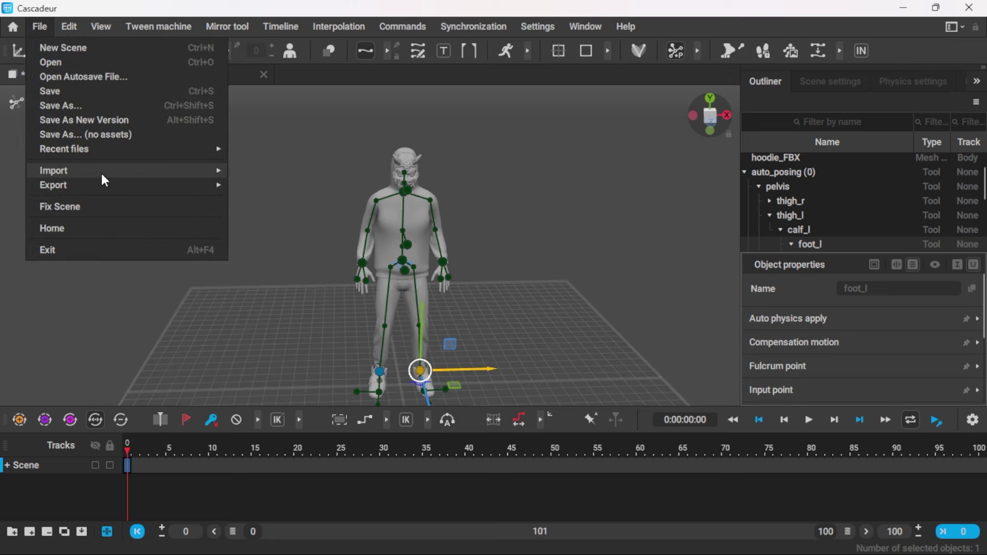
mouse_move(178, 170)
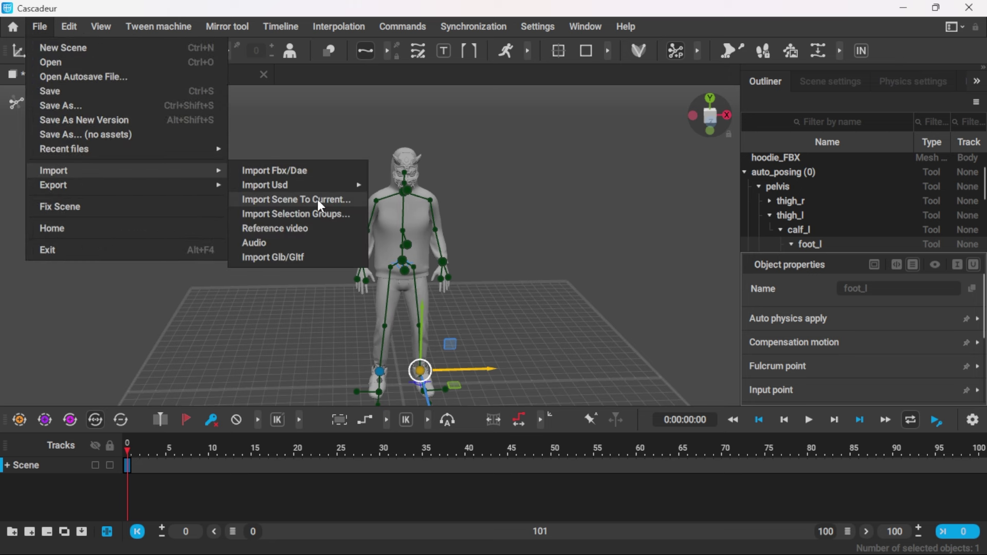
click(319, 200)
click(382, 223)
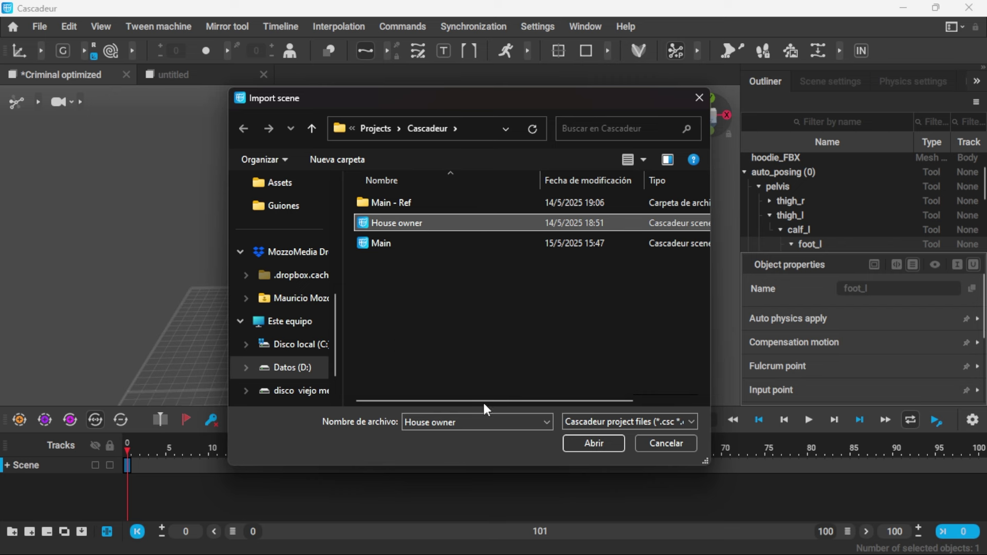
click(605, 445)
Move the House owner character sideways along the X axis by its center of mass so it stands beside the masked character.
scroll(469, 328, up, 2)
scroll(353, 275, up, 4)
click(358, 264)
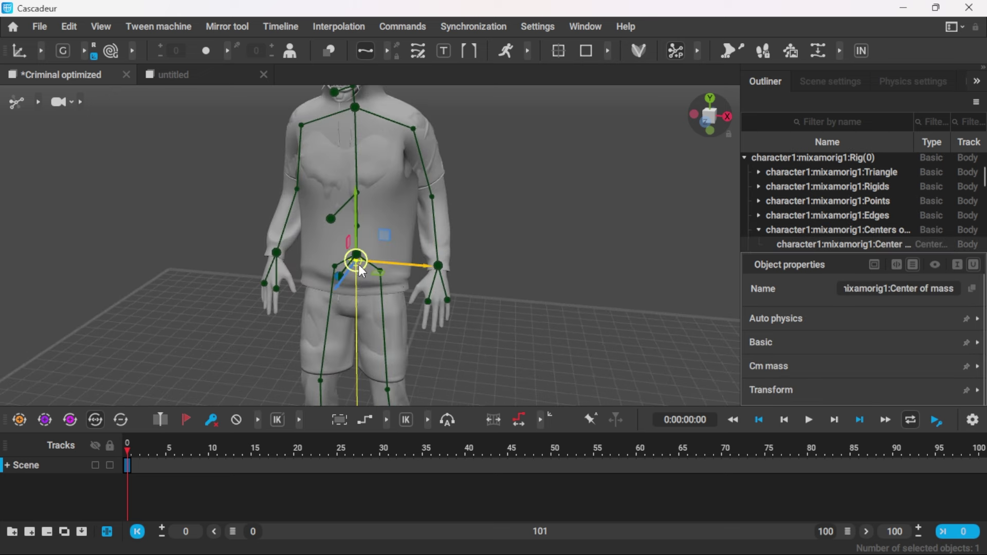
scroll(391, 272, down, 3)
scroll(300, 293, down, 3)
drag(422, 261, 326, 253)
click(492, 304)
middle_drag(471, 323, 521, 308)
alt+drag(520, 309, 526, 329)
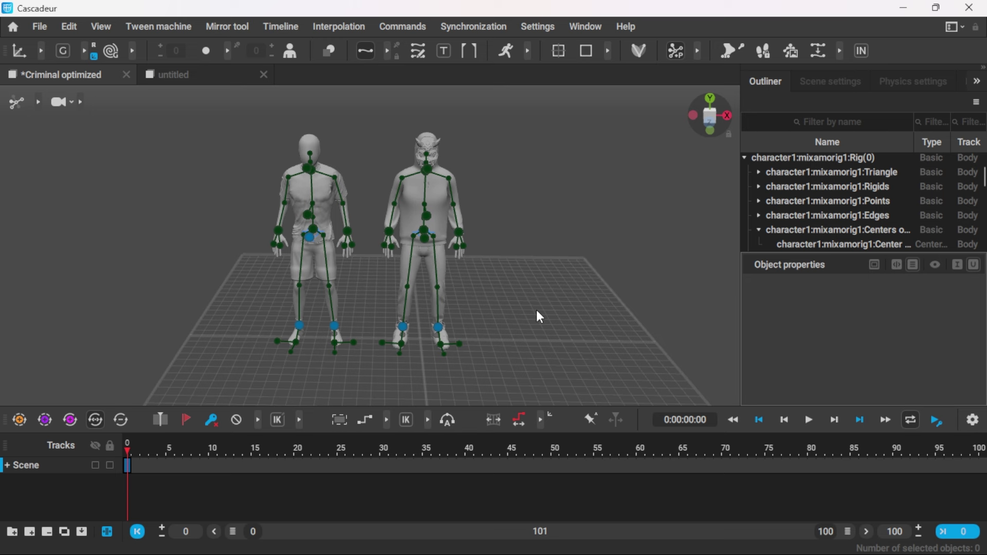
Start a reference video import and choose Ref.mp4 from the Assets folder as its source.
click(43, 30)
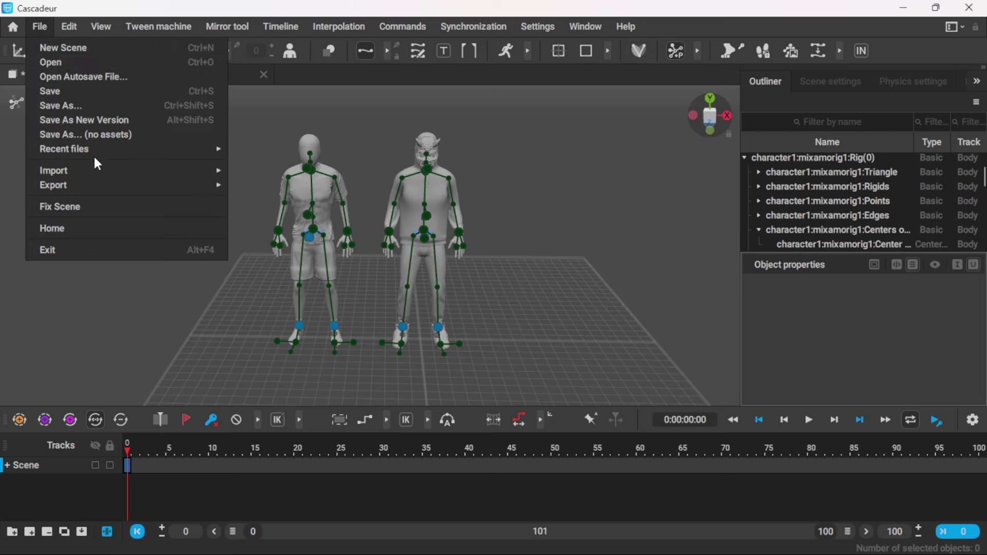
mouse_move(100, 167)
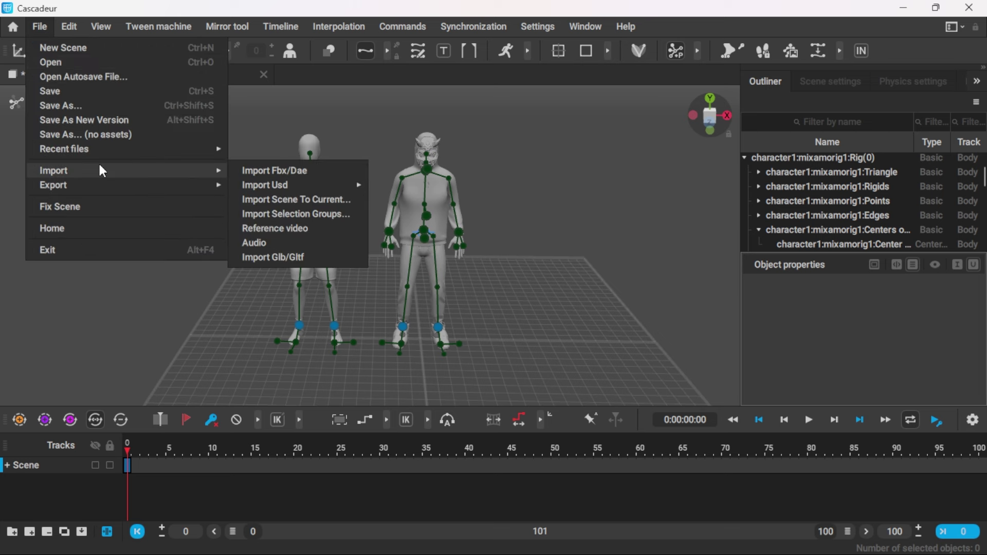
click(288, 234)
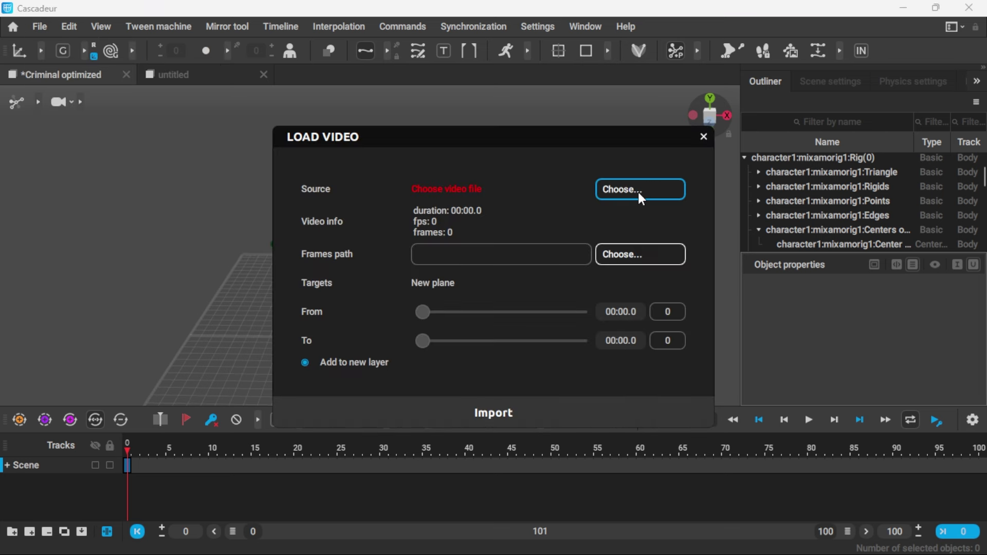
click(640, 191)
click(584, 234)
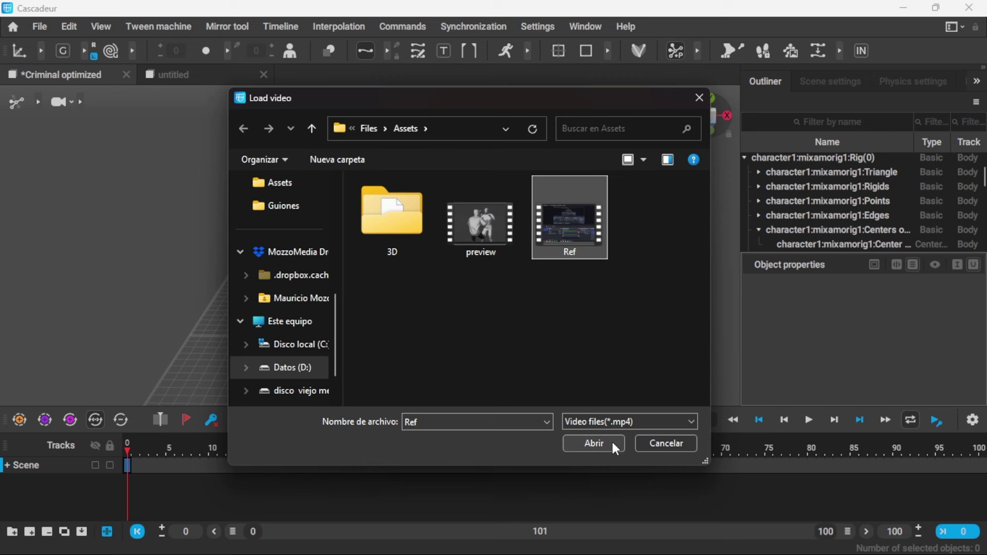
click(594, 443)
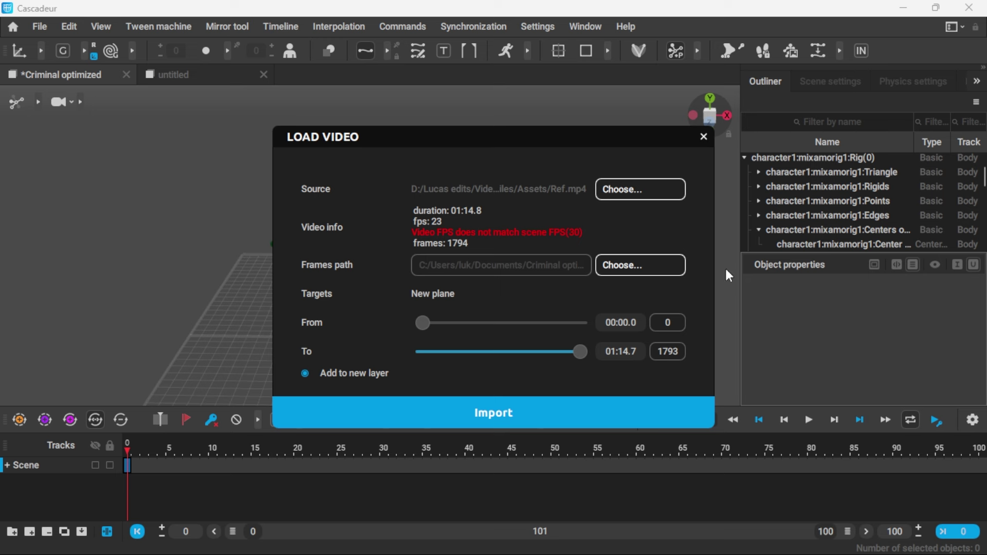
Trim the reference video to start at 01:03.0 with an earlier end time, and import it onto a new plane.
key(Delete)
text(1)
click(624, 323)
key(Delete)
text(3)
click(625, 352)
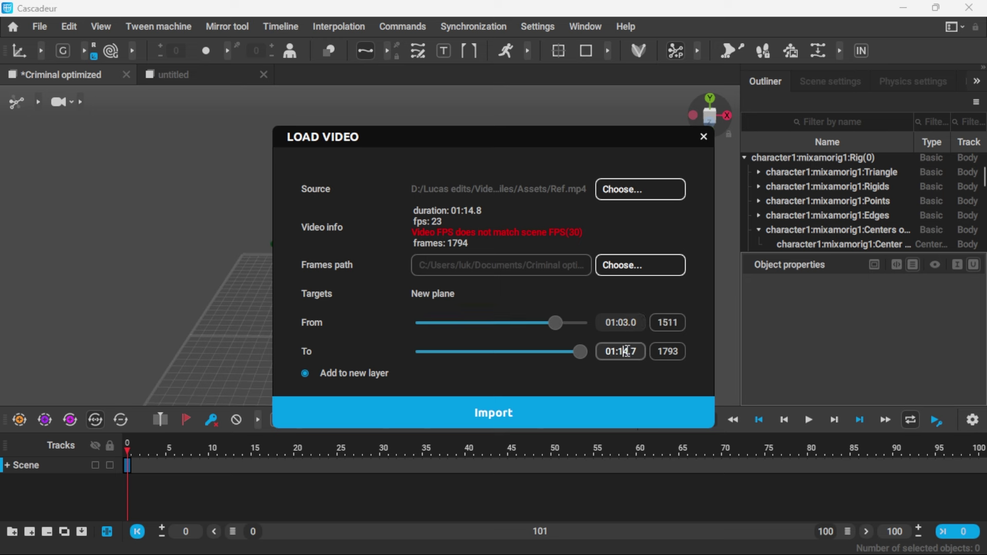
key(BackSpace)
text(9)
click(621, 352)
text(08)
click(515, 411)
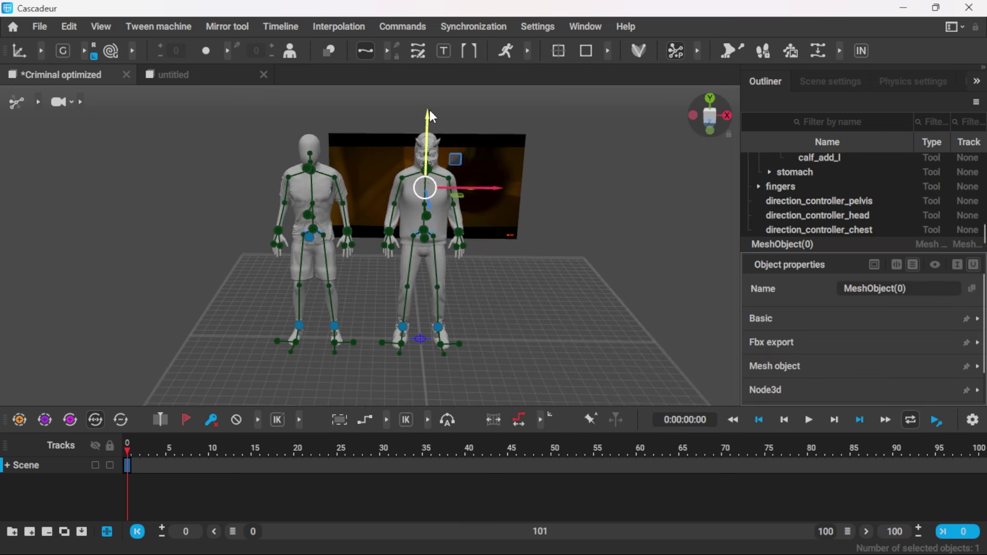
Move the reference video plane along the X axis away from the characters and scale it up uniformly to about twice its size.
right_drag(477, 154, 625, 242)
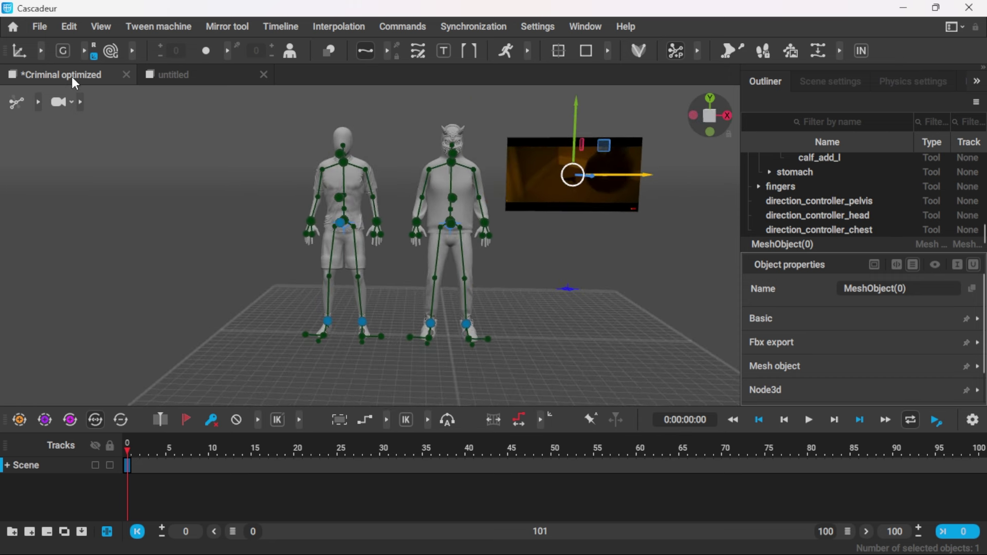
click(40, 51)
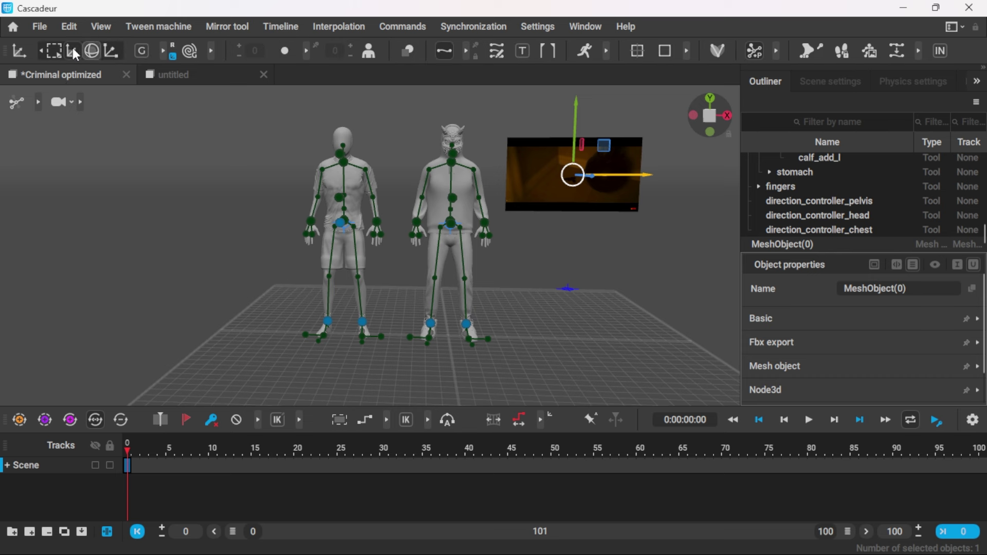
click(108, 53)
drag(565, 183, 547, 200)
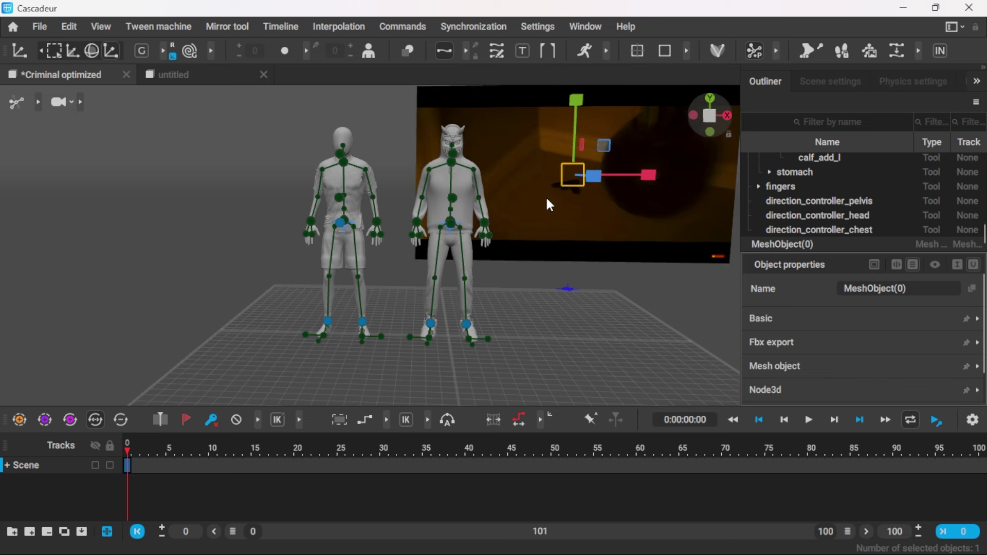
Scrub the timeline to frame 29 of the reference video and add a keyframe there with the masked character's center of mass selected.
scroll(547, 203, down, 3)
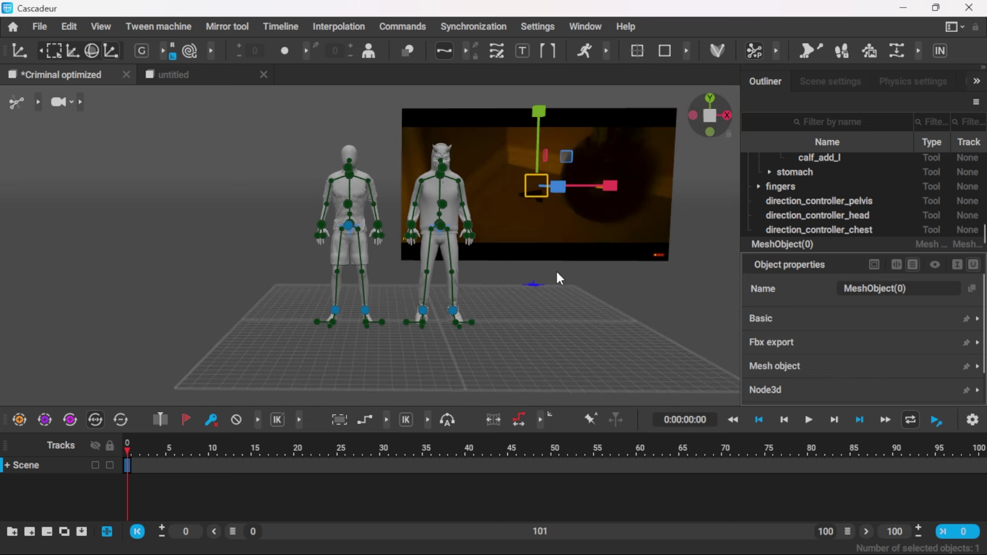
alt+drag(463, 278, 461, 296)
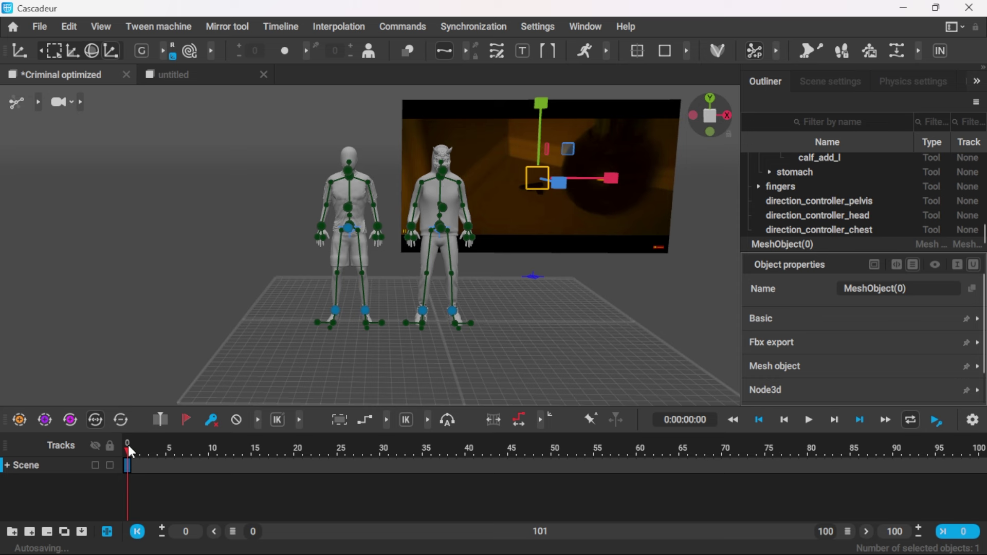
drag(128, 442, 375, 443)
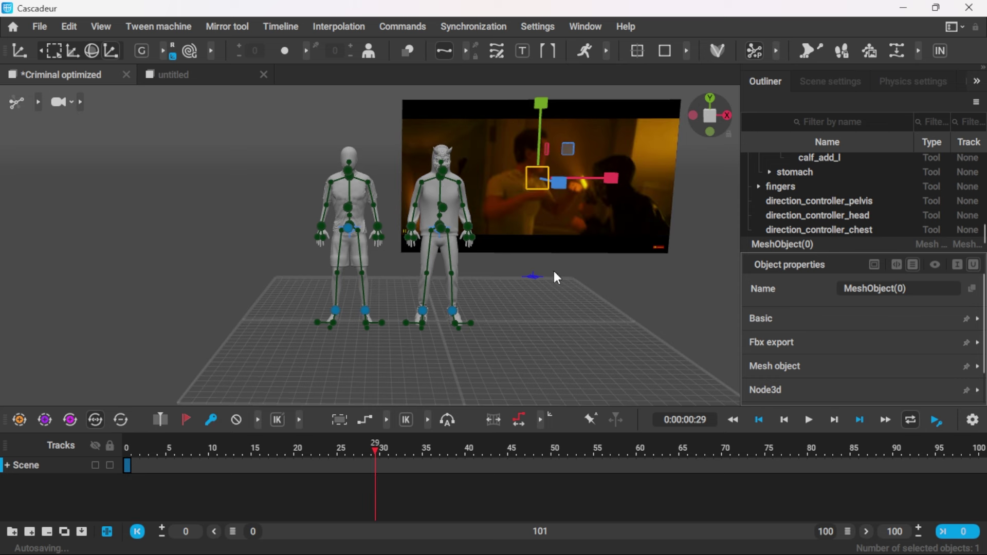
scroll(558, 270, up, 1)
alt+drag(583, 288, 589, 294)
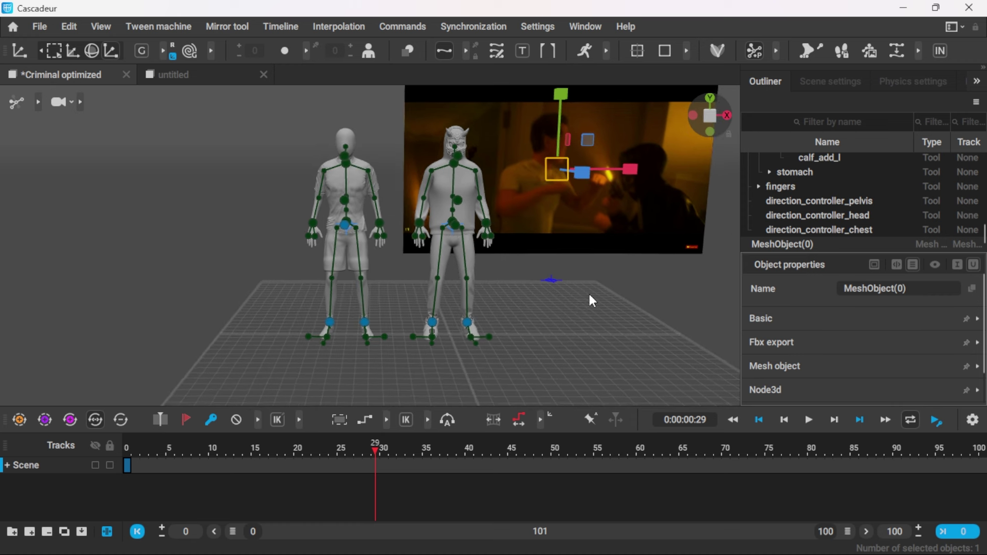
click(210, 420)
click(211, 420)
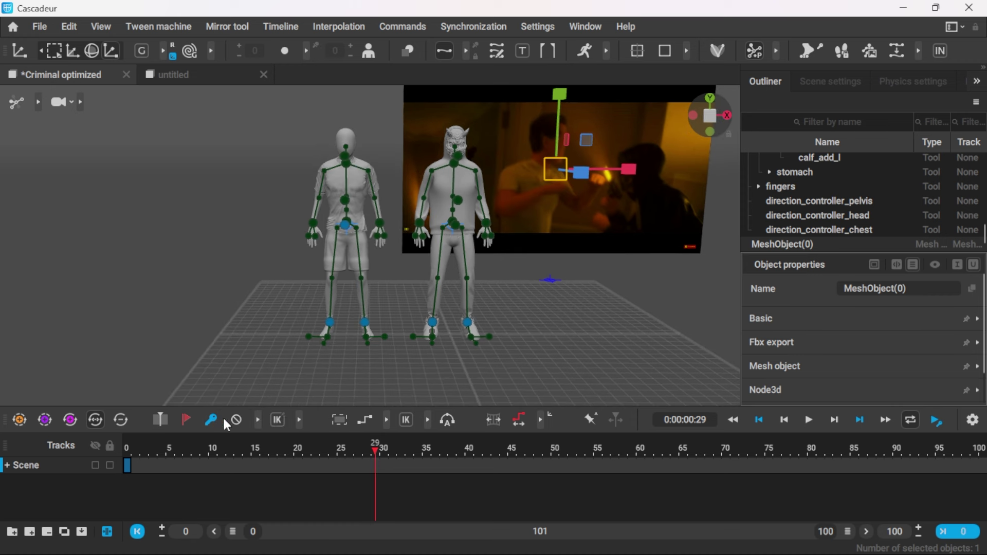
click(443, 221)
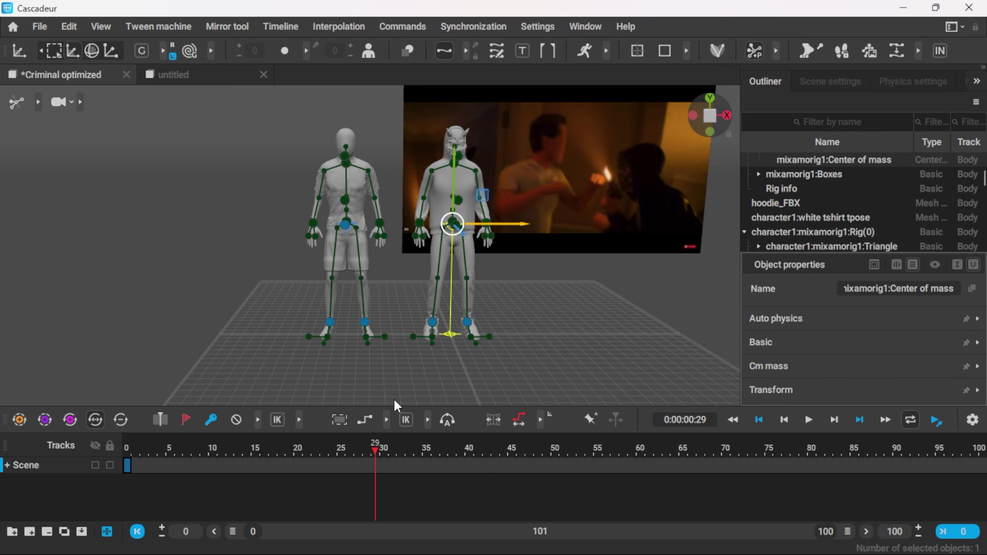
click(211, 421)
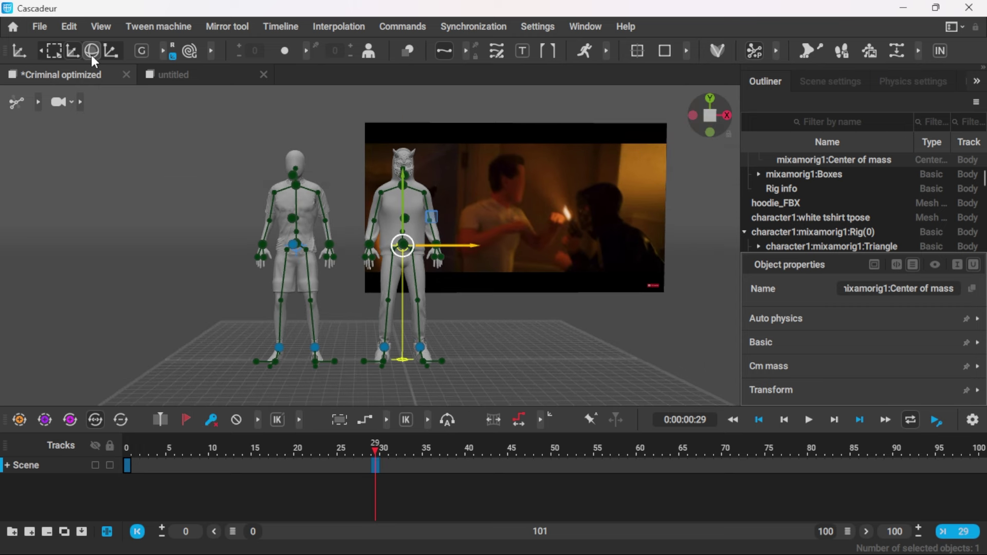
Rotate the masked character and the House owner about the vertical axis by their centers of mass so they turn toward each other.
click(91, 51)
drag(441, 242, 359, 250)
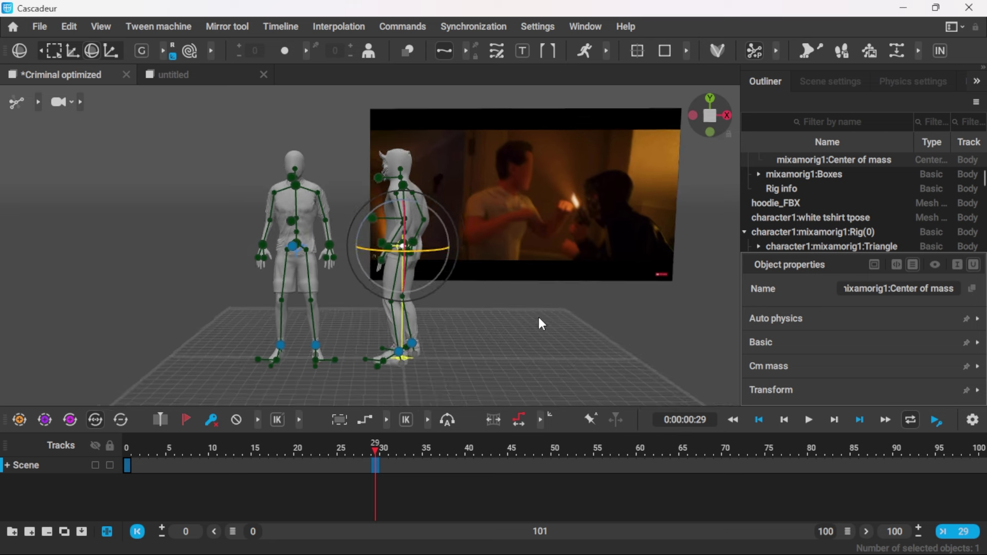
click(296, 247)
drag(297, 252, 337, 255)
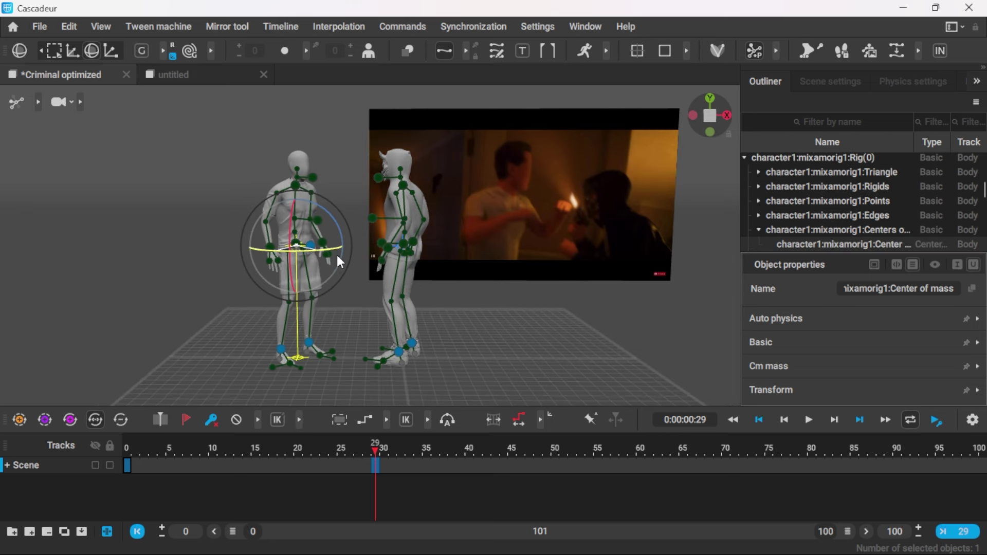
From the top view, move the House owner diagonally across the floor and rotate him slightly so he directly faces the masked character.
click(71, 50)
click(710, 99)
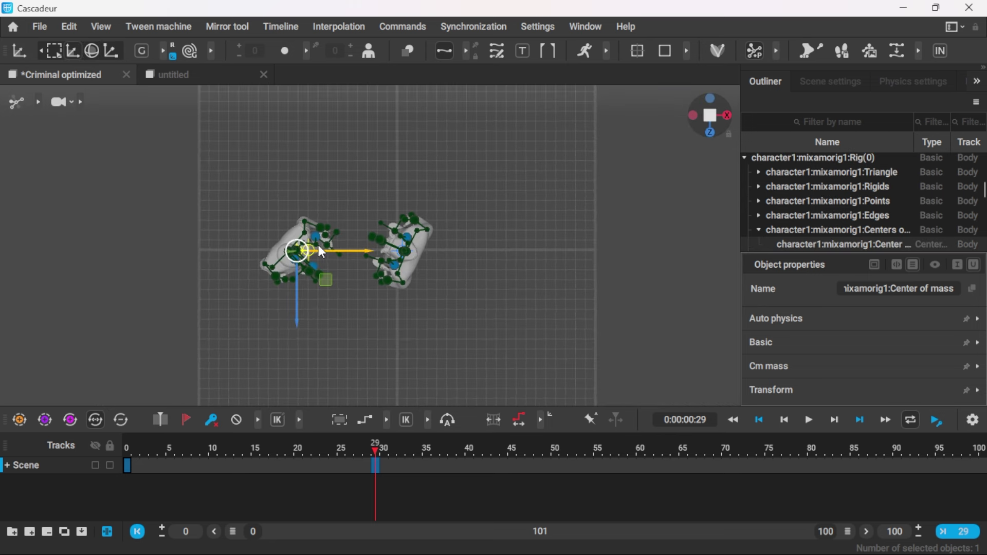
drag(325, 280, 368, 248)
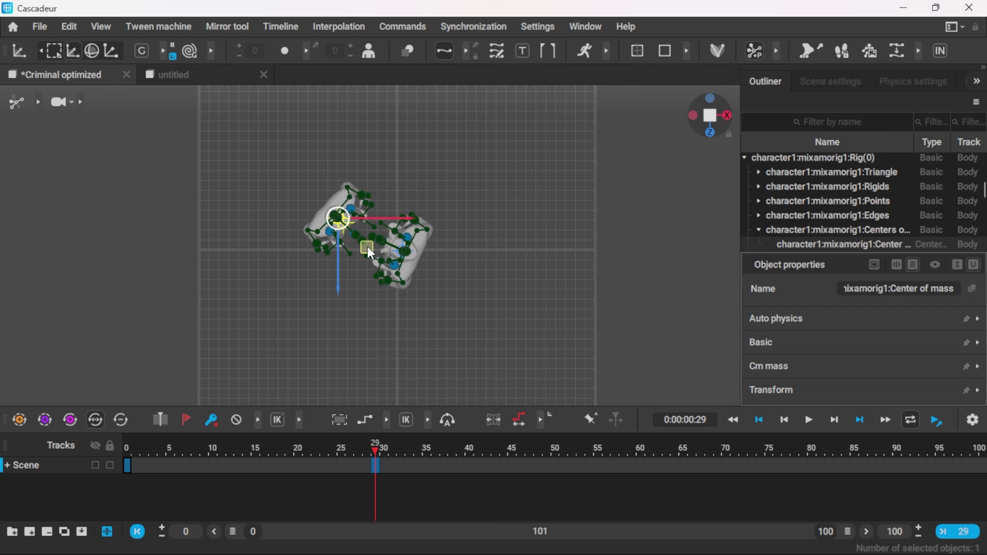
click(92, 51)
drag(318, 271, 311, 268)
key(w)
drag(371, 251, 358, 245)
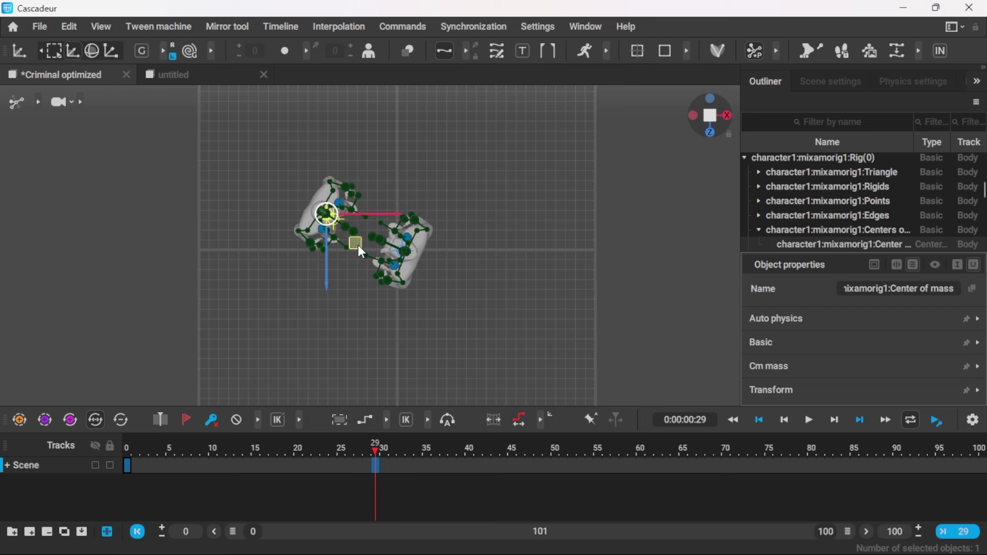
Lower the masked character's neck point into a crouch and adjust the head direction controller's height to match.
alt+drag(554, 316, 538, 173)
scroll(419, 159, up, 3)
click(419, 157)
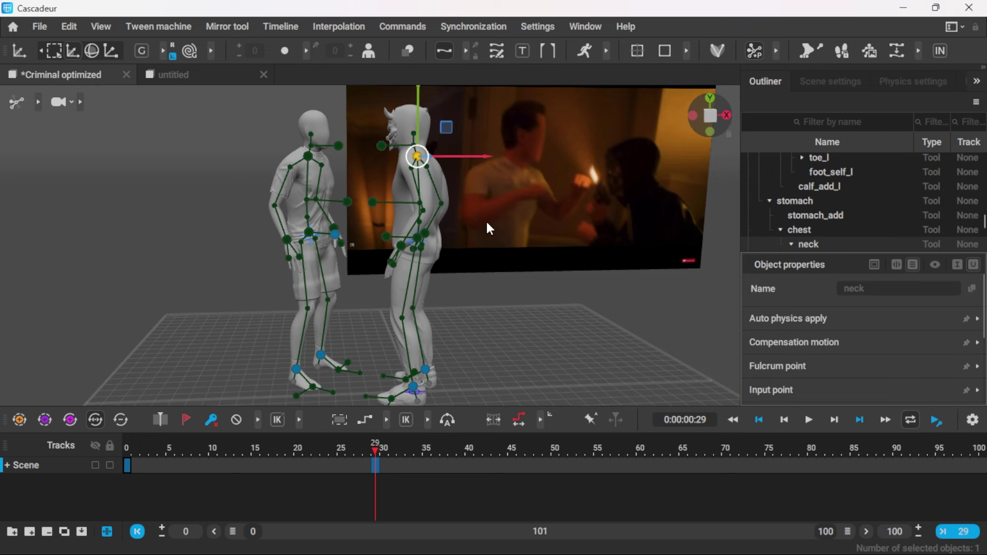
scroll(514, 236, down, 3)
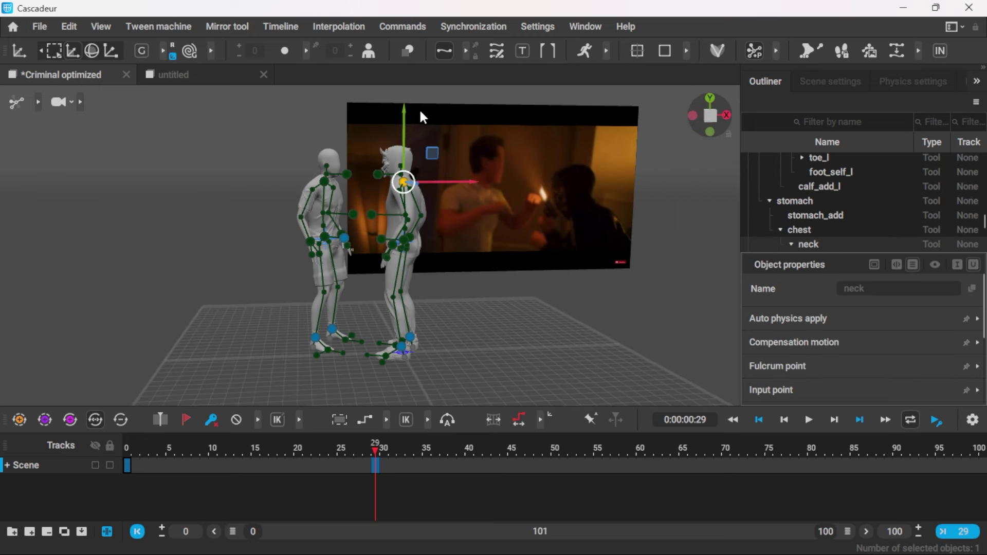
drag(403, 109, 403, 132)
click(378, 200)
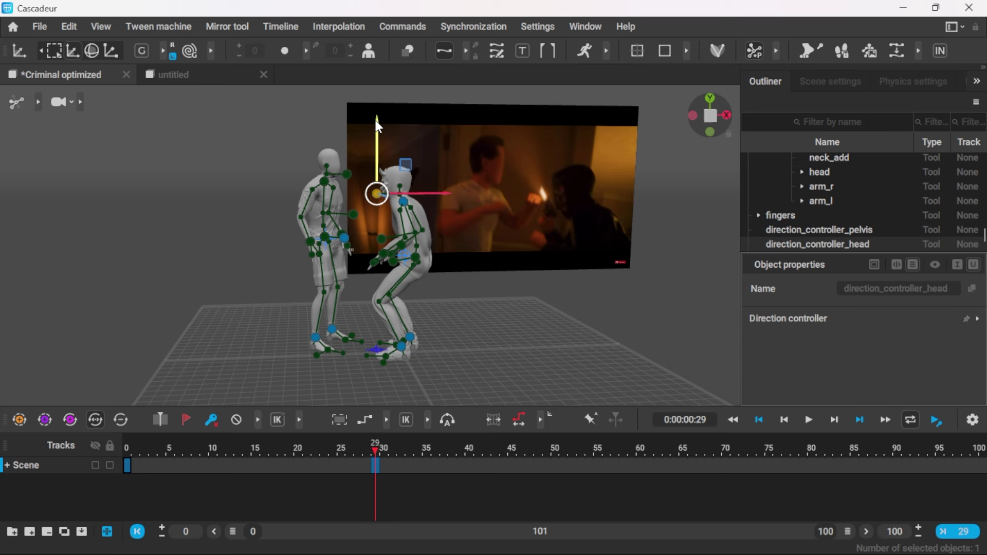
Move the masked character's right foot back along the X axis to widen the crouched stance.
right_drag(480, 268, 496, 302)
click(421, 333)
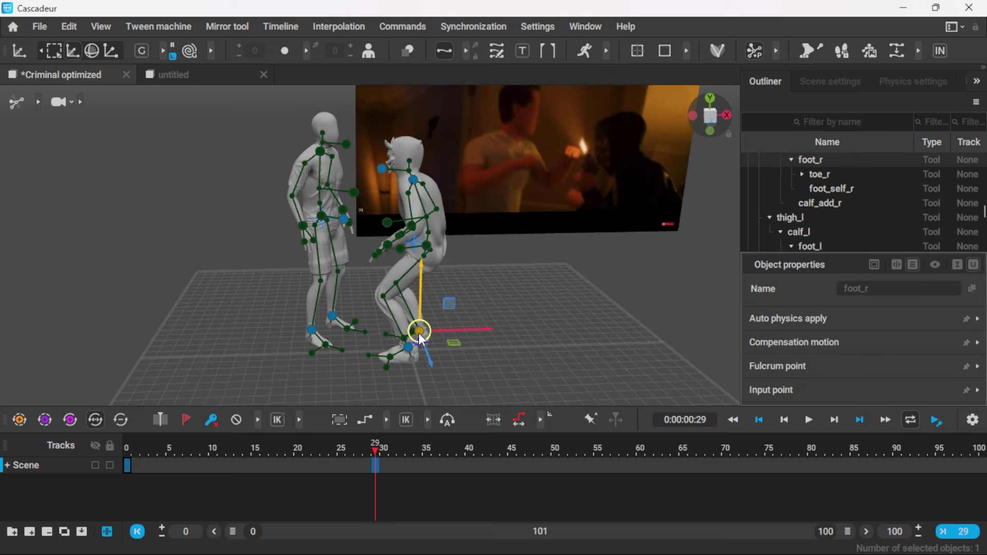
drag(482, 333, 494, 333)
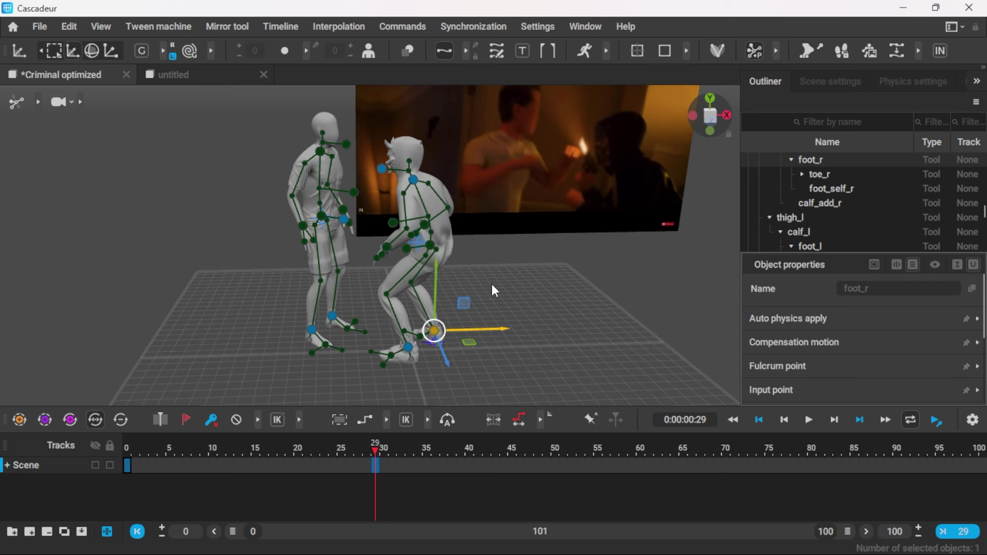
Raise the masked character's forearms and bring his hands forward toward the House owner.
alt+middle_drag(480, 300, 491, 318)
alt+middle_drag(529, 282, 531, 236)
alt+middle_drag(479, 215, 474, 279)
scroll(474, 279, up, 3)
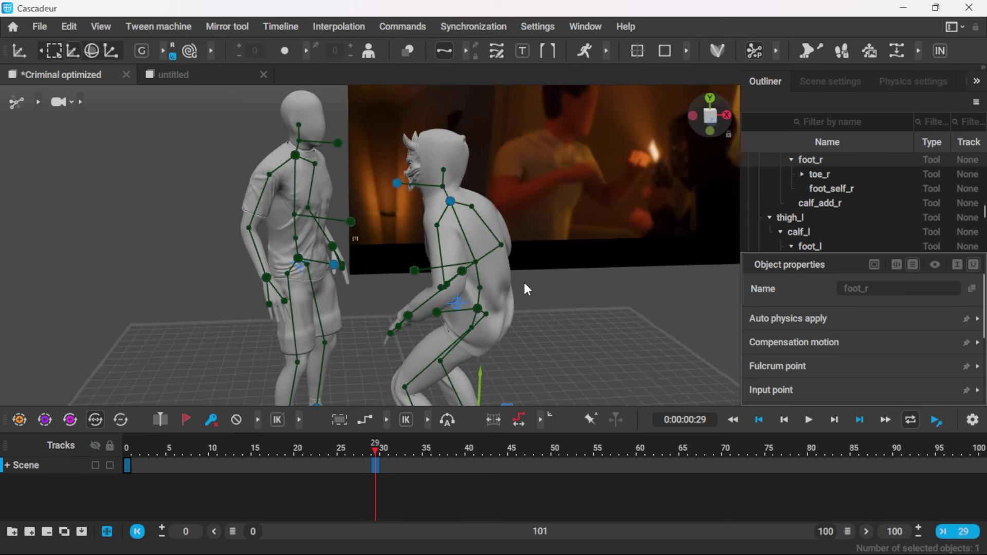
click(428, 311)
alt+drag(532, 323, 405, 182)
drag(479, 252, 361, 255)
Adjust the masked character's left palm direction with the hand_add_l point, shifting it up and in depth.
click(359, 254)
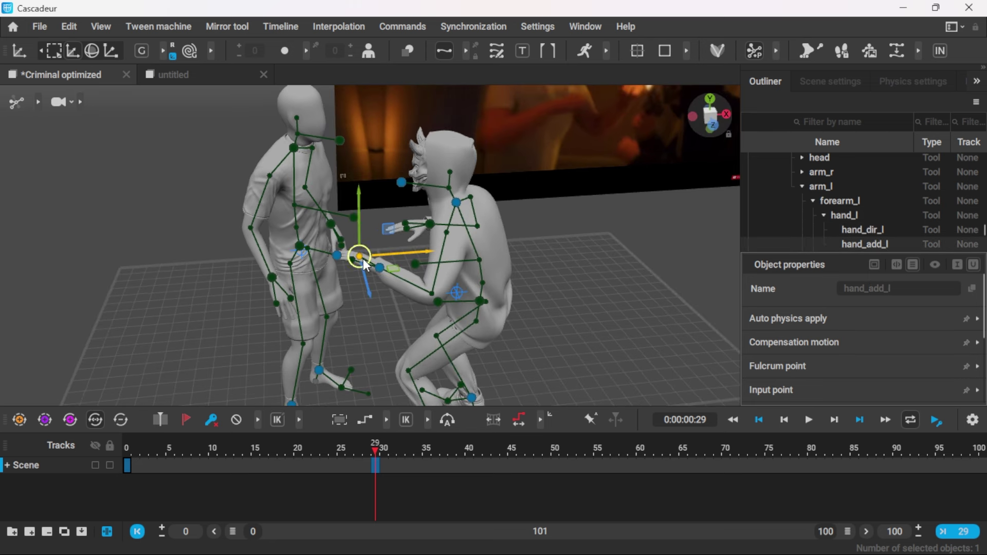
drag(359, 201, 359, 191)
drag(364, 284, 389, 267)
Show the finger controllers on the rigs for posing the masked character's left hand.
scroll(388, 266, up, 3)
alt+middle_drag(362, 255, 433, 268)
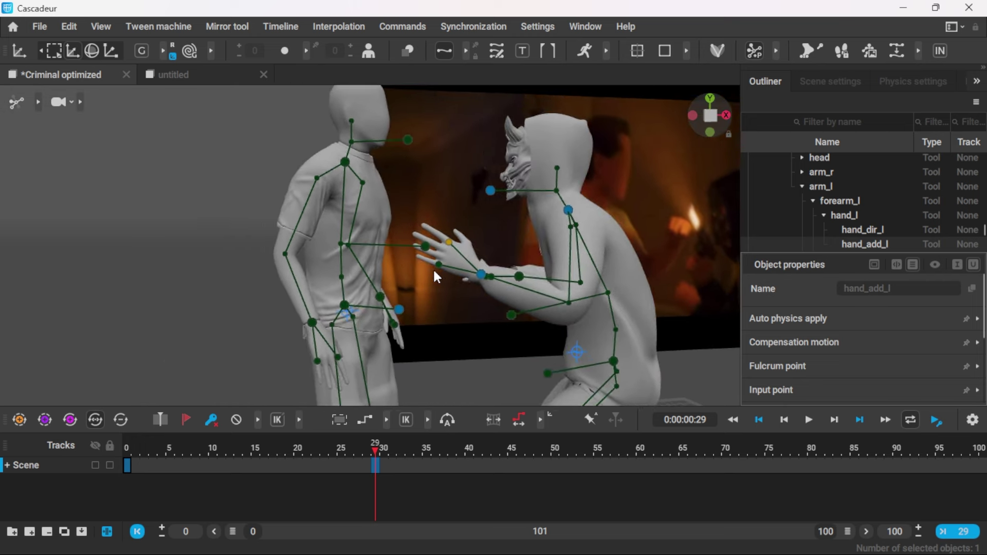
scroll(442, 268, up, 4)
alt+middle_drag(526, 270, 467, 266)
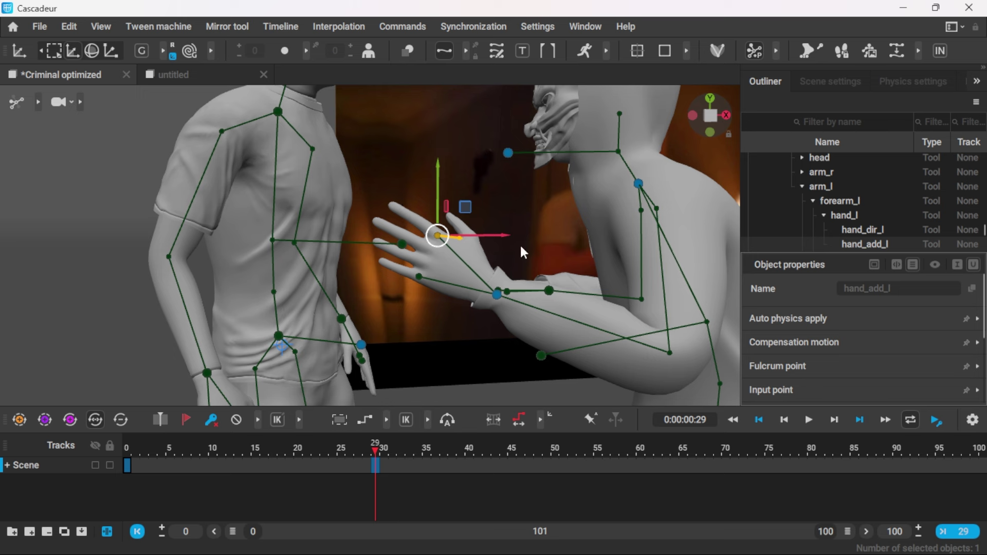
click(777, 50)
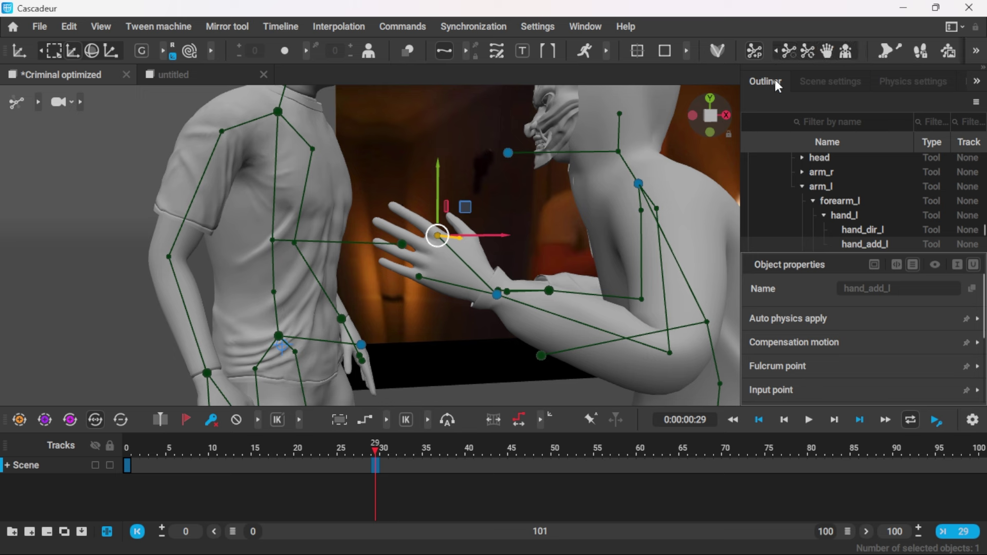
click(828, 50)
Switch the gizmo to local axes and pull the masked character's left index fingertip inward to curl the fingers.
scroll(454, 322, up, 5)
click(399, 180)
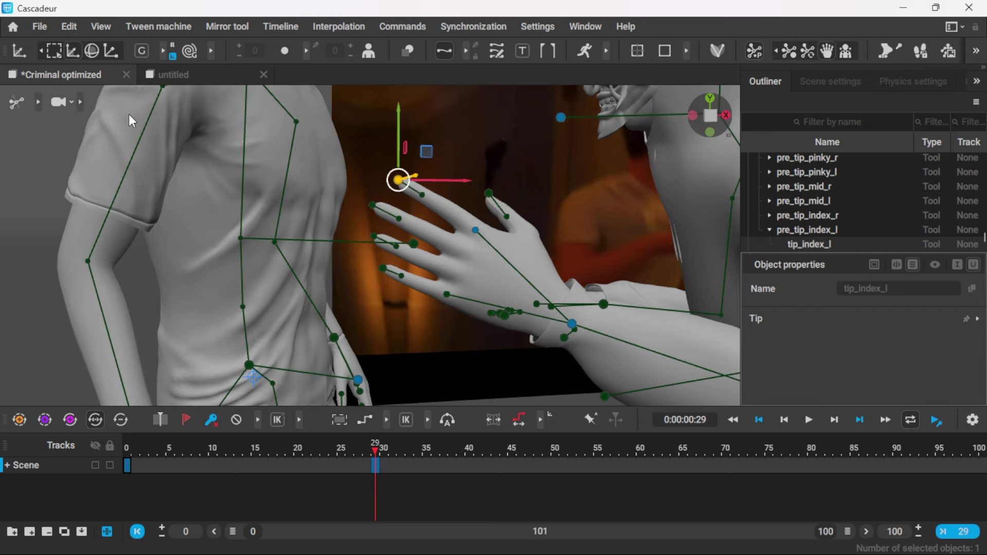
click(142, 50)
drag(363, 161, 402, 182)
key(ctrl+z)
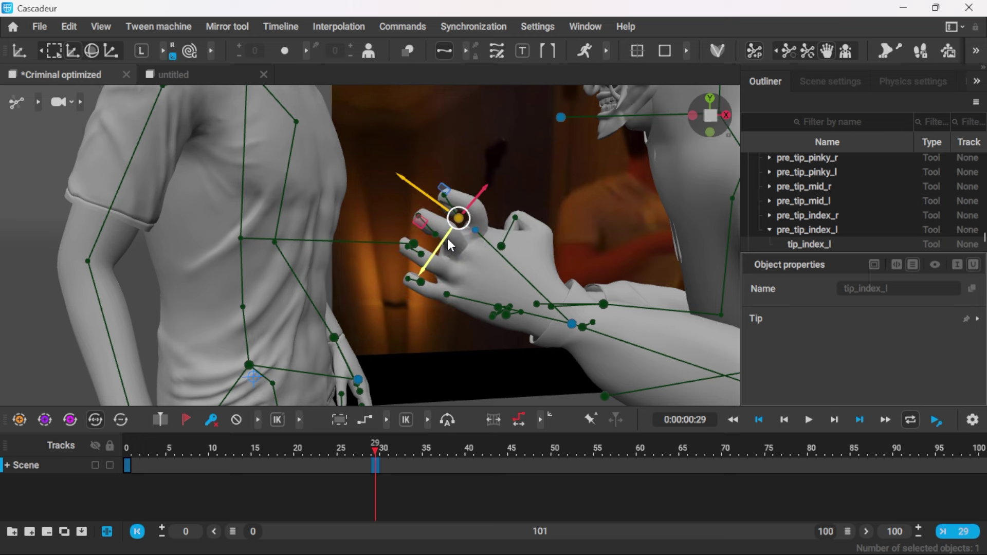
Move the left index fingertip further along its local axes until the left hand closes into a fist.
right_drag(445, 214, 487, 223)
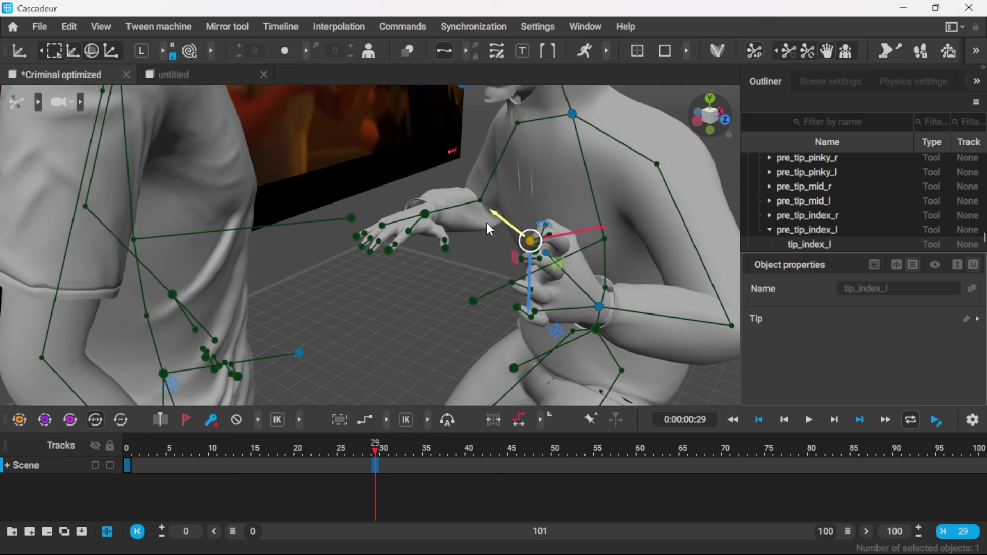
drag(475, 222, 522, 232)
drag(415, 235, 470, 245)
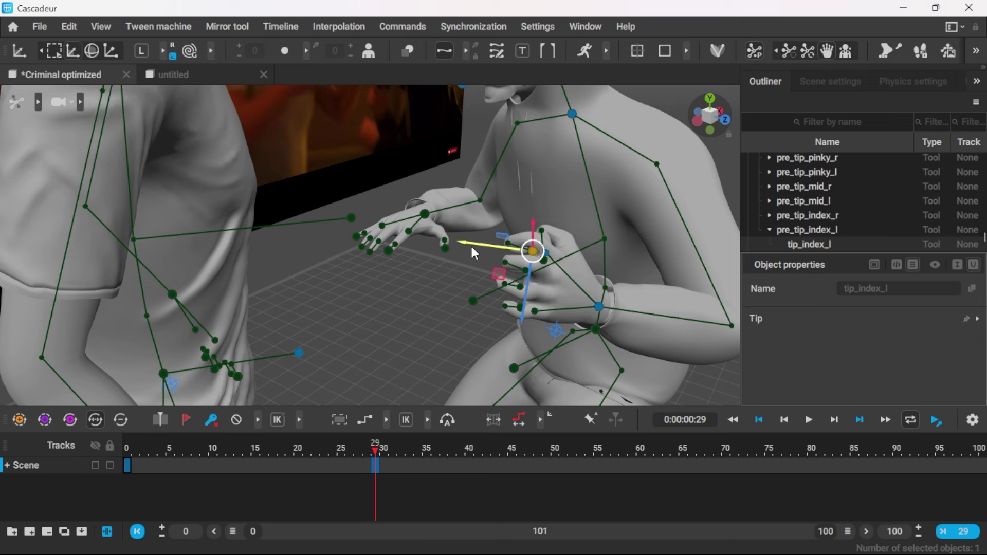
drag(528, 220, 869, 273)
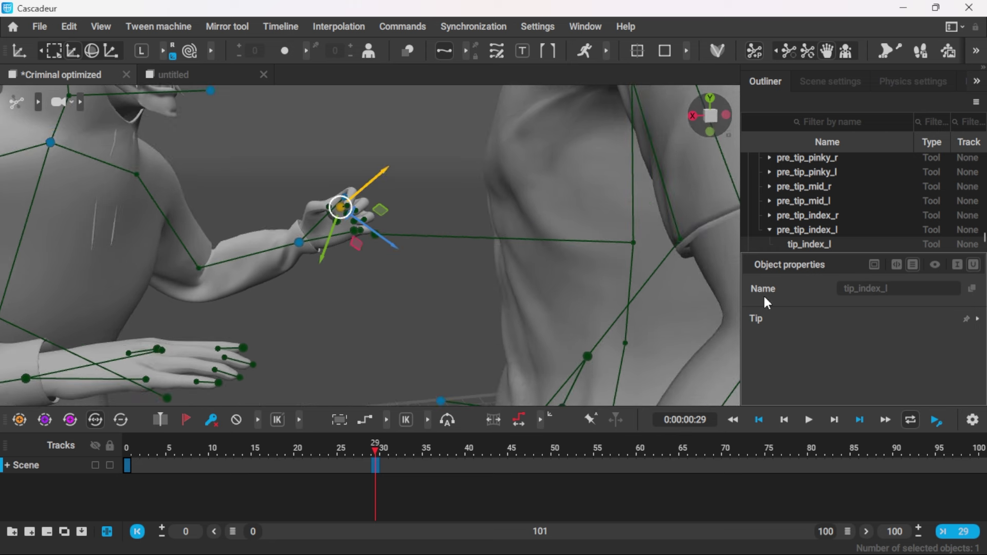
drag(379, 178, 413, 206)
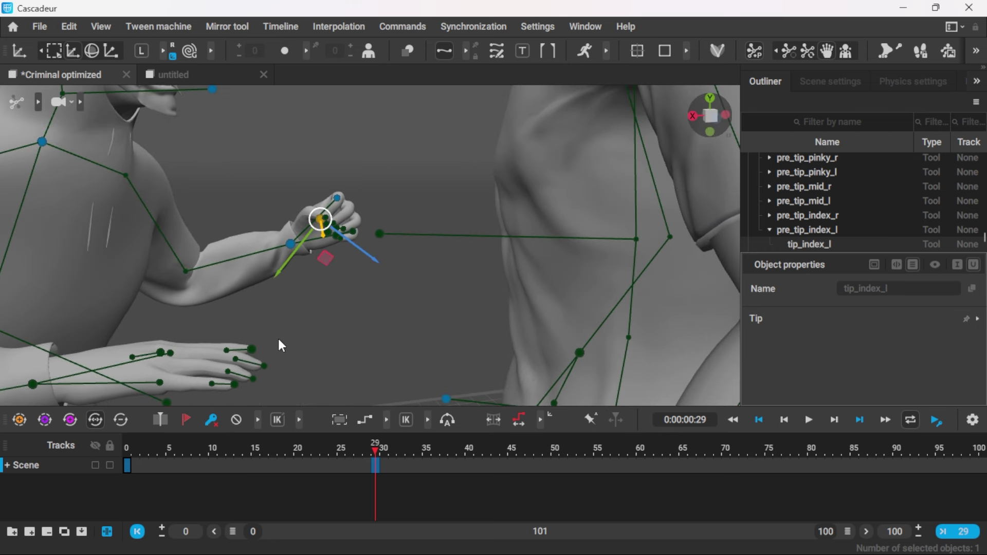
Move the masked character's right index fingertip in along its local axes to close the right hand into a fist.
click(252, 350)
alt+drag(255, 348, 285, 352)
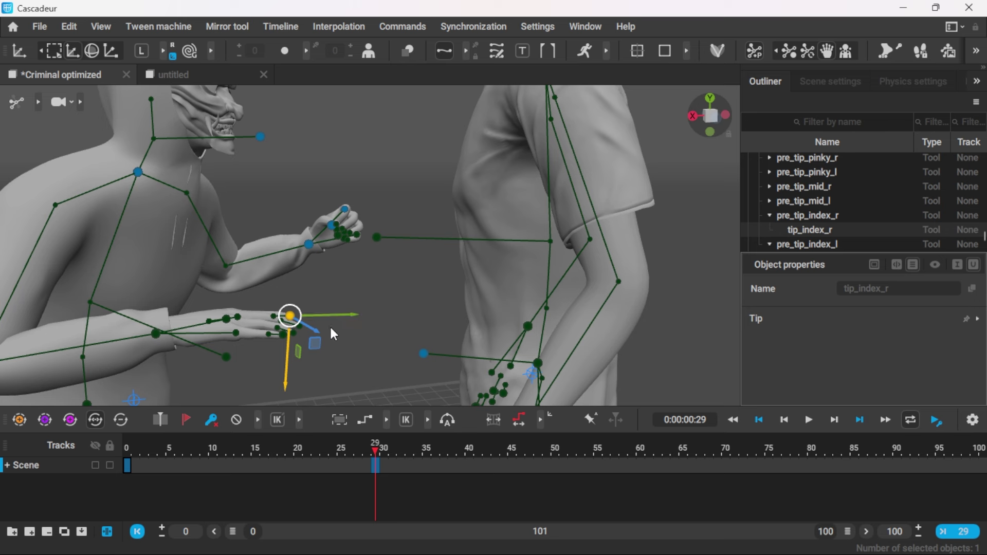
drag(341, 319, 306, 328)
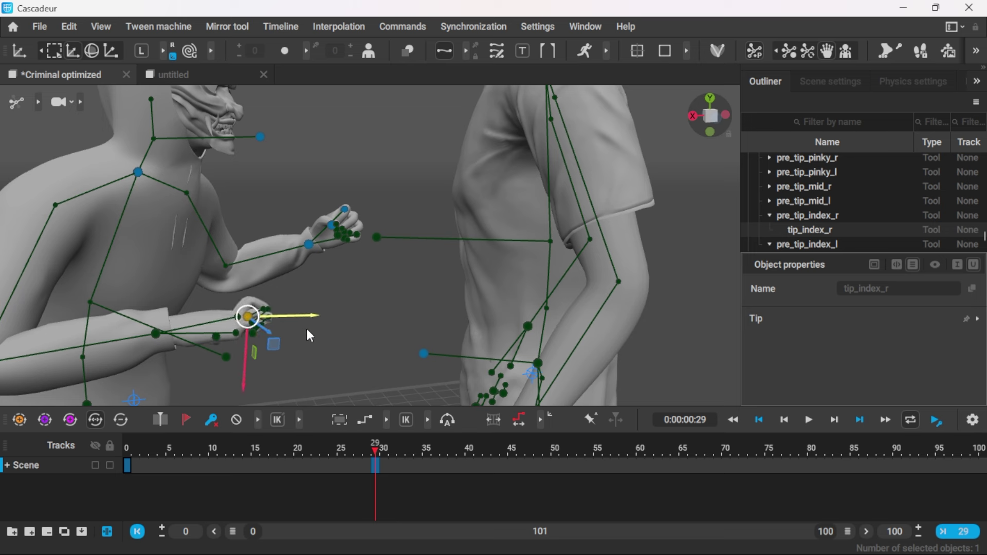
drag(245, 364, 245, 388)
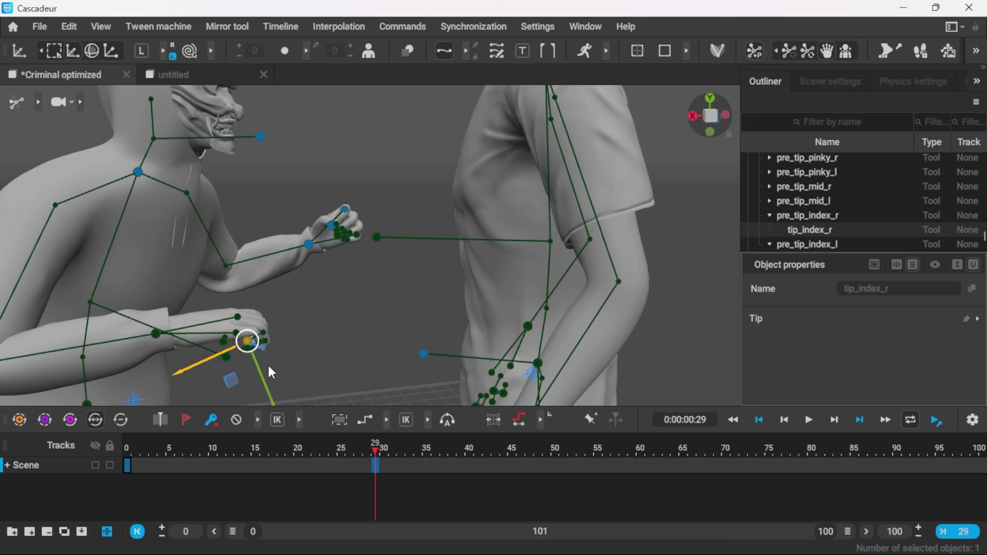
drag(203, 356, 161, 358)
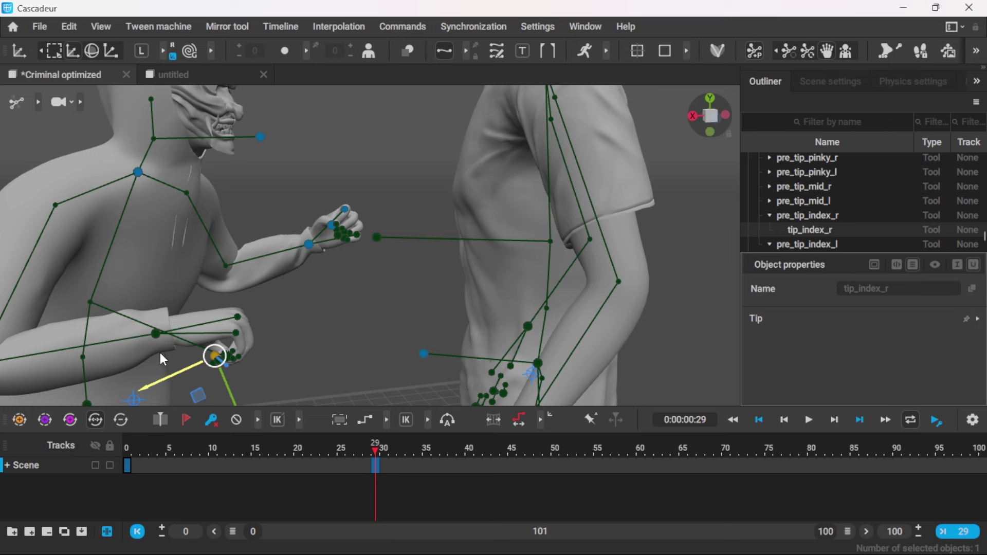
drag(197, 388, 212, 369)
Hide the finger controllers and adjust the masked character's right hand end controller (hand_add_r) with the gizmo on global axes.
right_drag(339, 292, 26, 308)
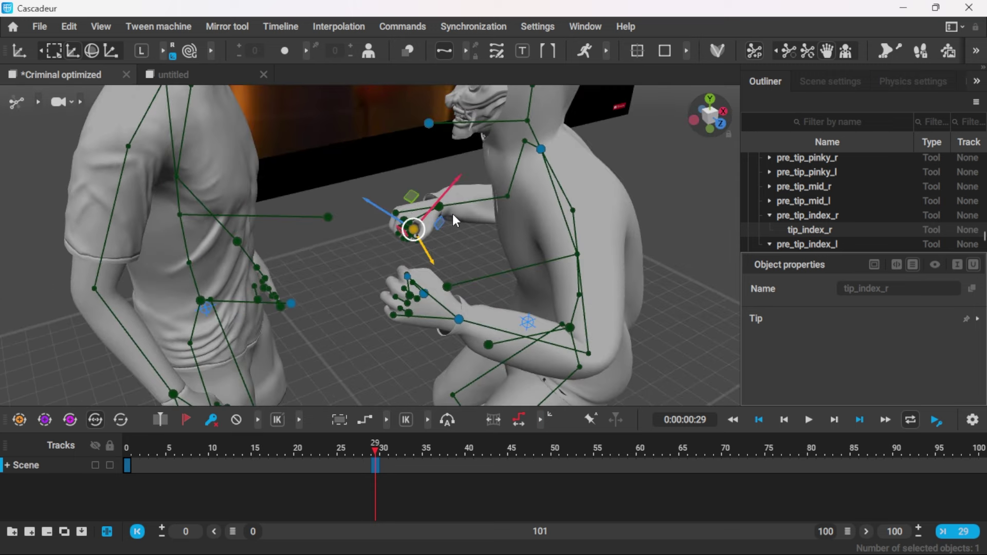
click(440, 206)
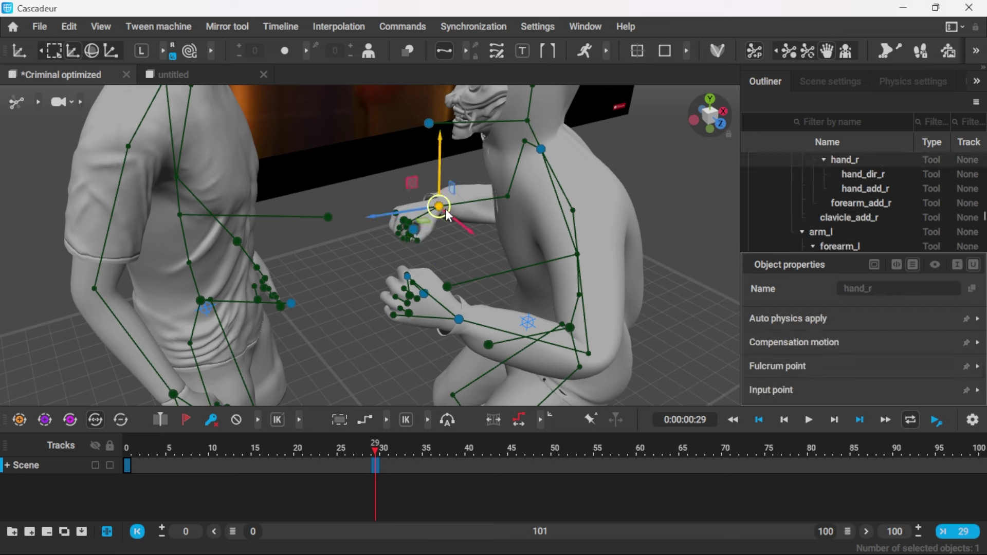
click(827, 51)
click(409, 223)
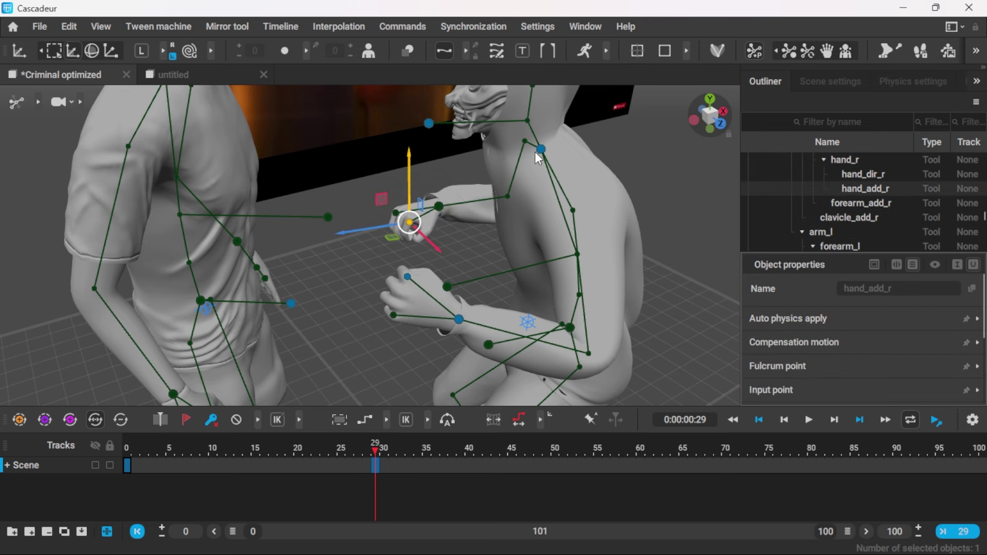
right_drag(637, 110, 383, 240)
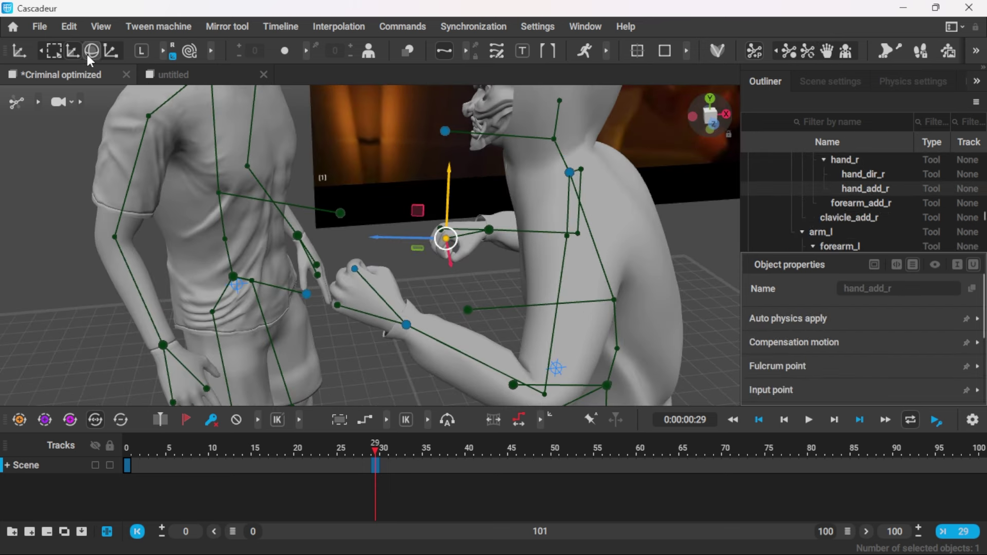
click(142, 50)
mouse_move(458, 269)
mouse_down()
mouse_move(464, 228)
mouse_move(455, 250)
mouse_up()
Lower the T-shirt character's neck controller along the vertical axis to bring the upper body down.
scroll(456, 254, down, 4)
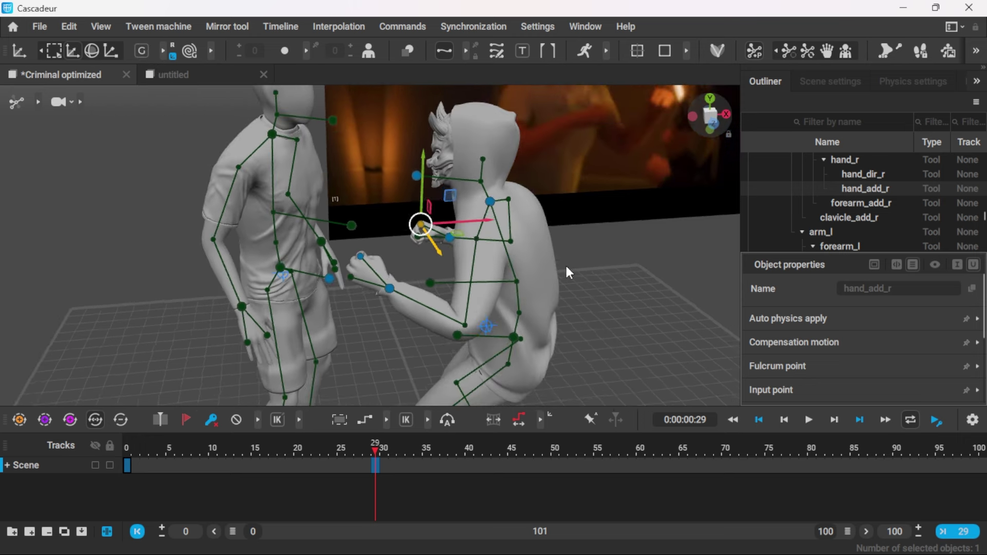
right_drag(567, 266, 556, 245)
scroll(556, 252, down, 4)
right_drag(545, 305, 460, 229)
right_drag(466, 293, 389, 283)
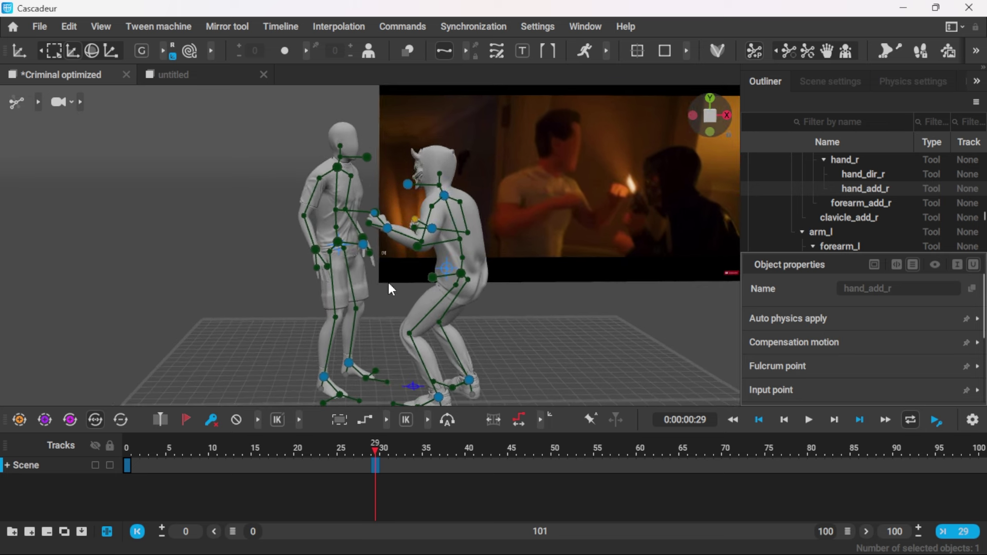
click(366, 156)
right_drag(394, 197, 314, 169)
click(316, 163)
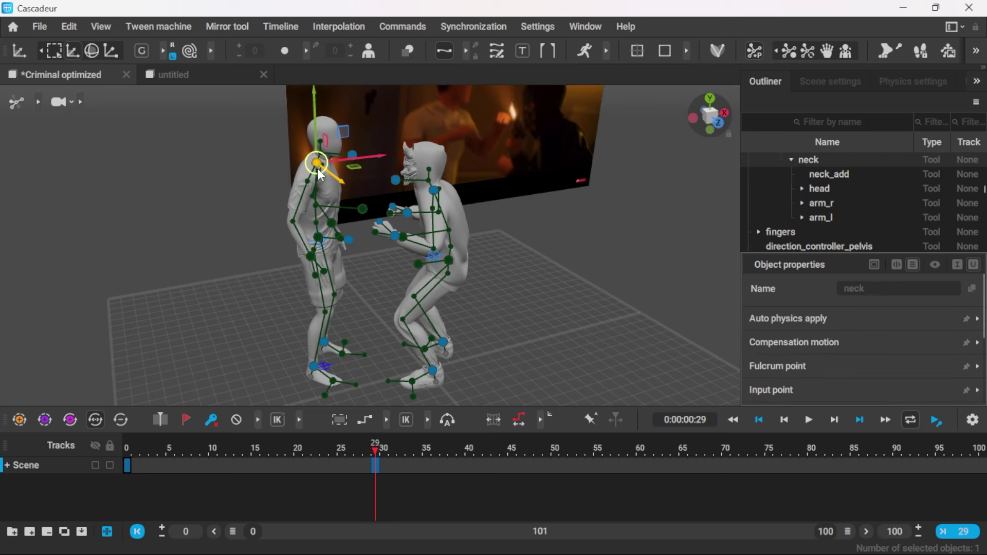
drag(316, 90, 319, 126)
Move the T-shirt character's right foot back, away from the masked character, to widen the fighting stance.
alt+drag(350, 257, 301, 252)
click(317, 372)
drag(377, 373, 354, 371)
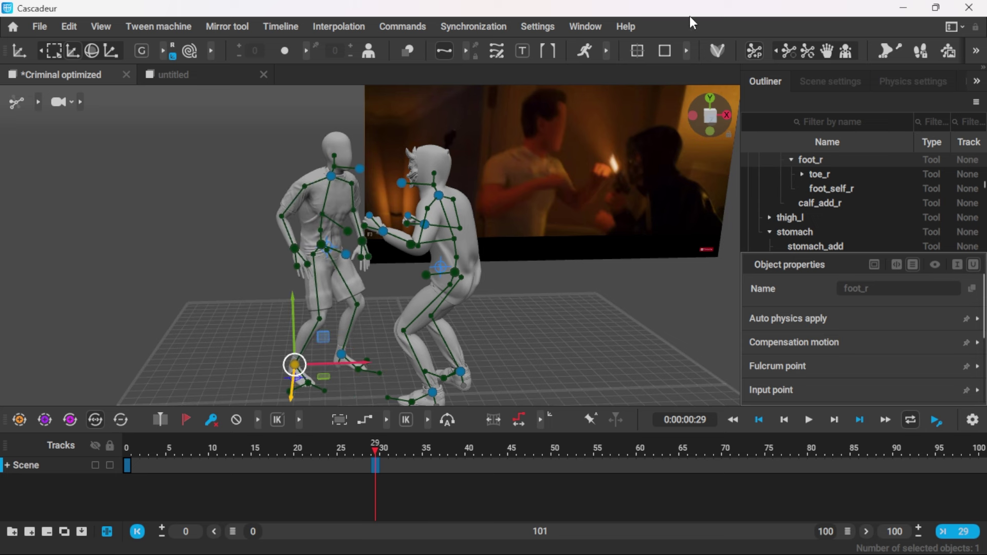
drag(690, 16, 730, 50)
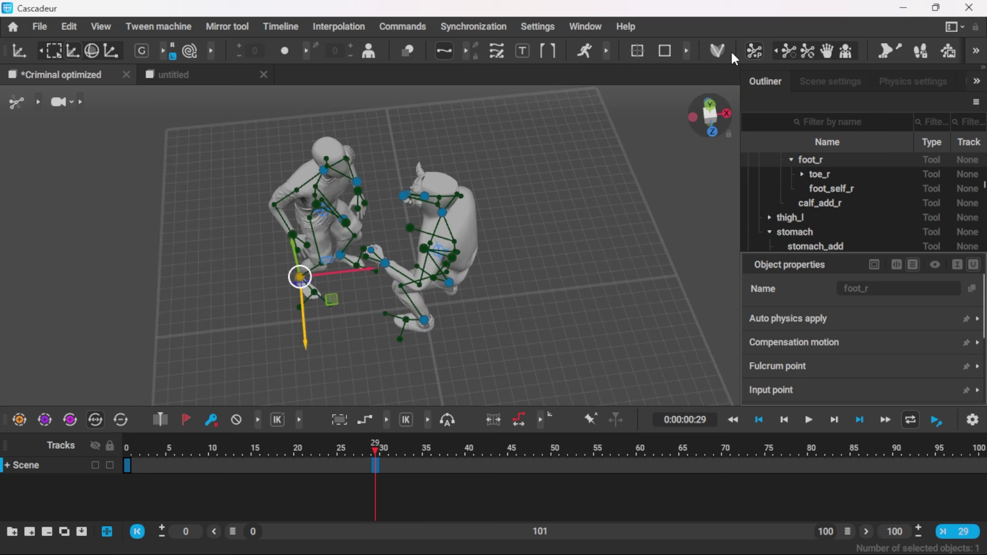
click(709, 109)
alt+drag(322, 222, 354, 135)
drag(348, 332, 341, 333)
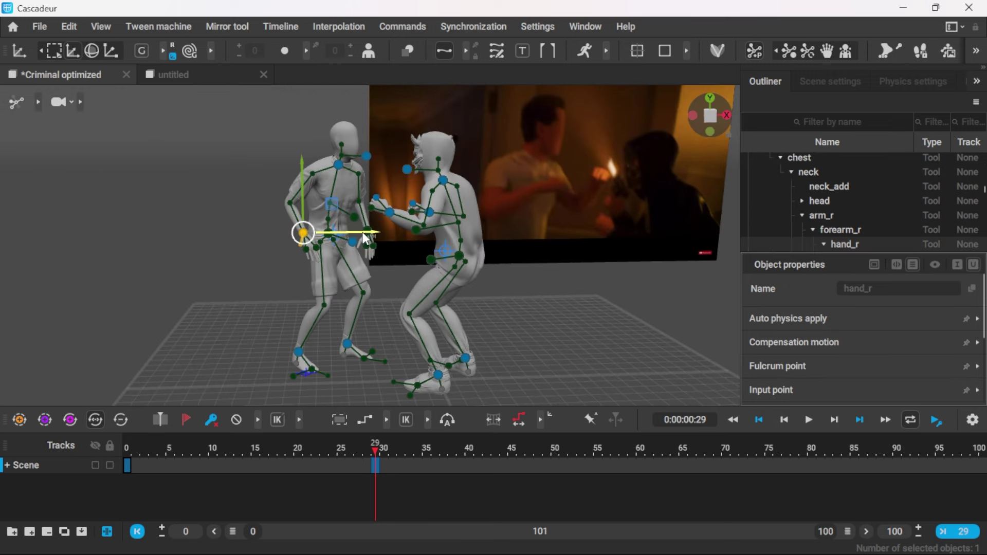
Bring the T-shirt character's right hand forward at waist height and raise the left hand in front of the face.
drag(362, 233, 402, 217)
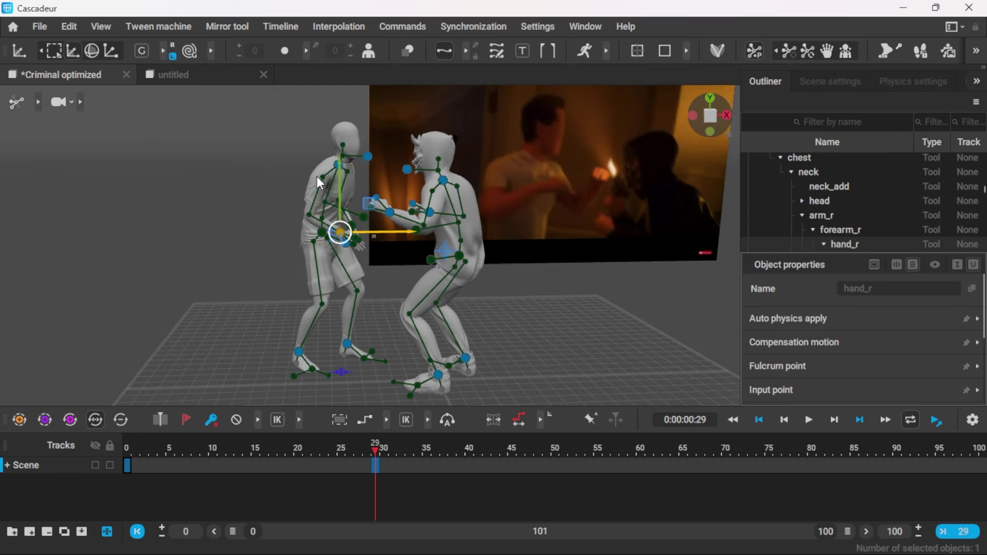
drag(342, 179, 333, 156)
alt+drag(356, 248, 307, 234)
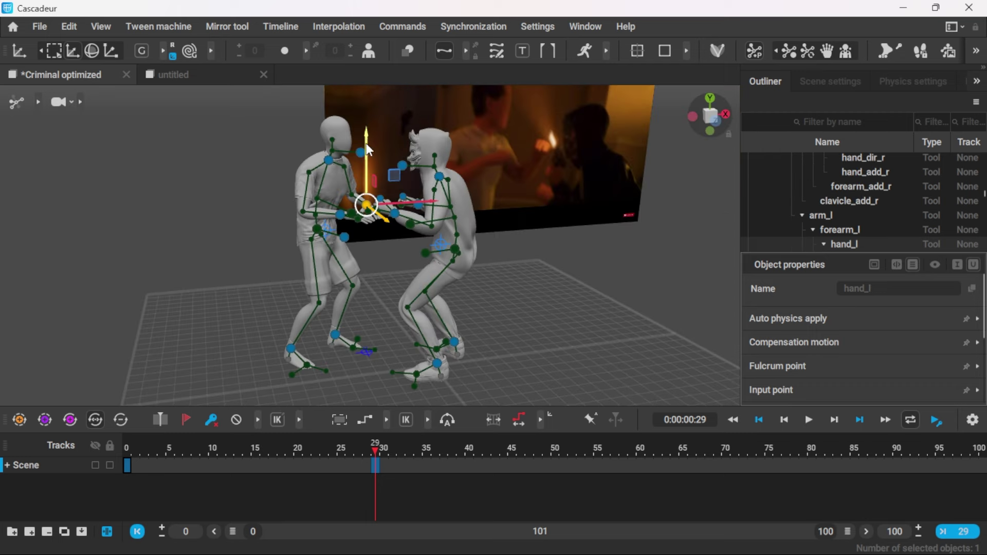
drag(367, 141, 372, 107)
alt+drag(460, 185, 319, 286)
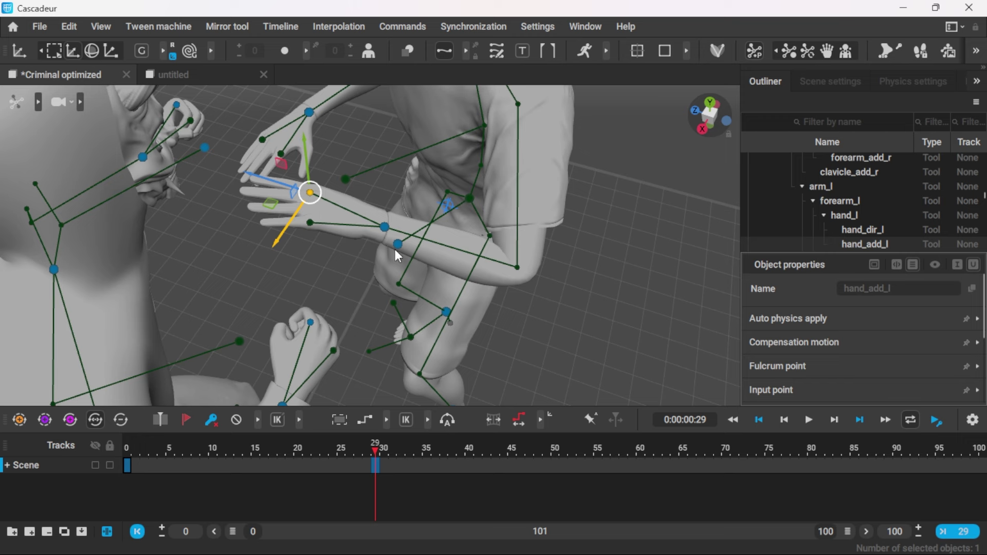
scroll(393, 251, down, 4)
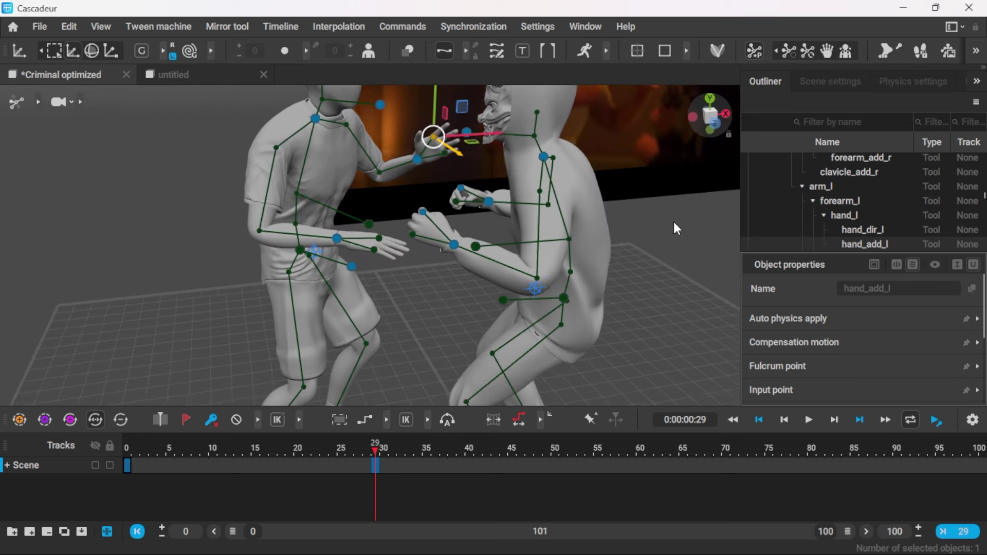
Adjust the T-shirt character's right hand end controller and lower the head direction controller slightly.
click(384, 241)
scroll(396, 270, down, 4)
alt+drag(396, 269, 421, 292)
click(377, 154)
drag(377, 106, 378, 114)
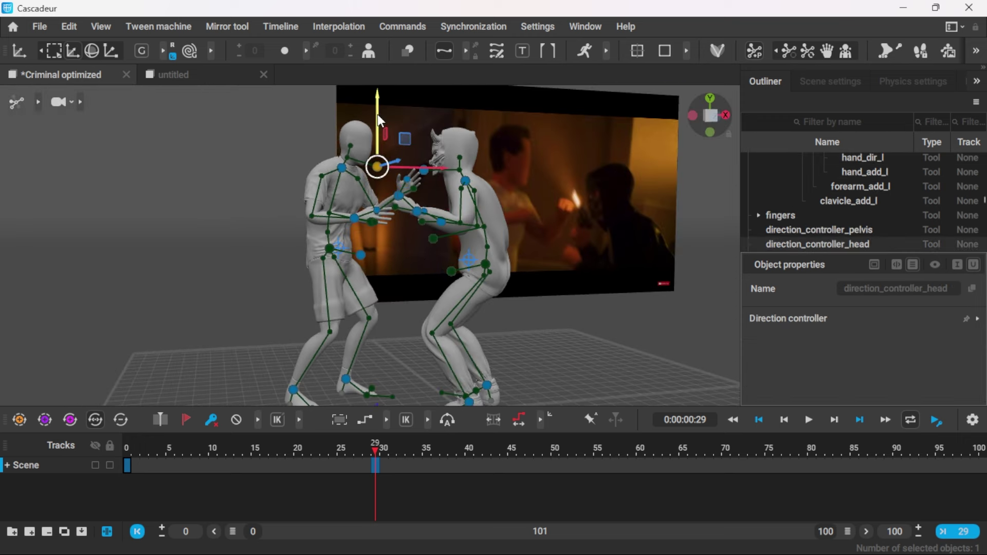
Show the finger controllers and pull the T-shirt character's right index fingertip inward along its local axes to curl the hand.
scroll(418, 195, up, 4)
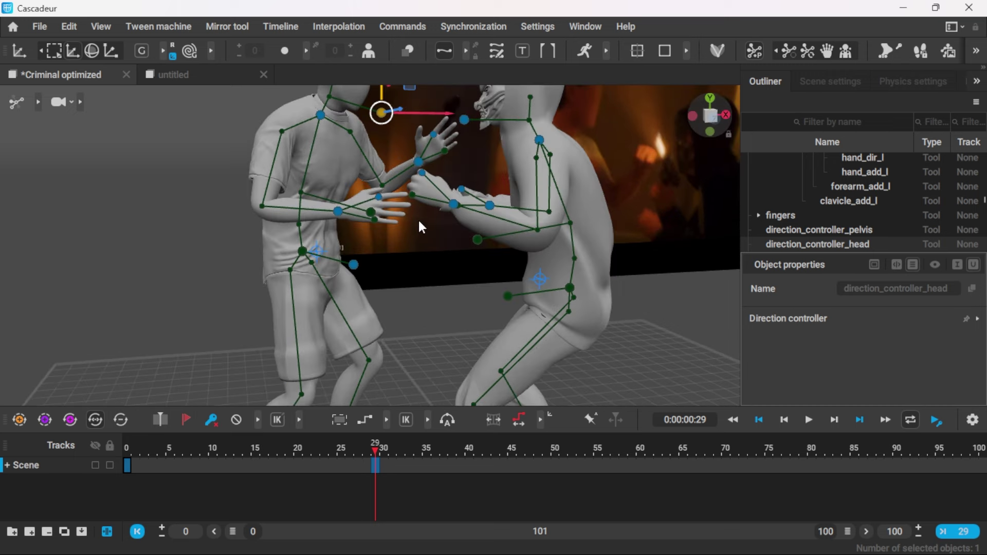
scroll(419, 242, up, 5)
click(348, 240)
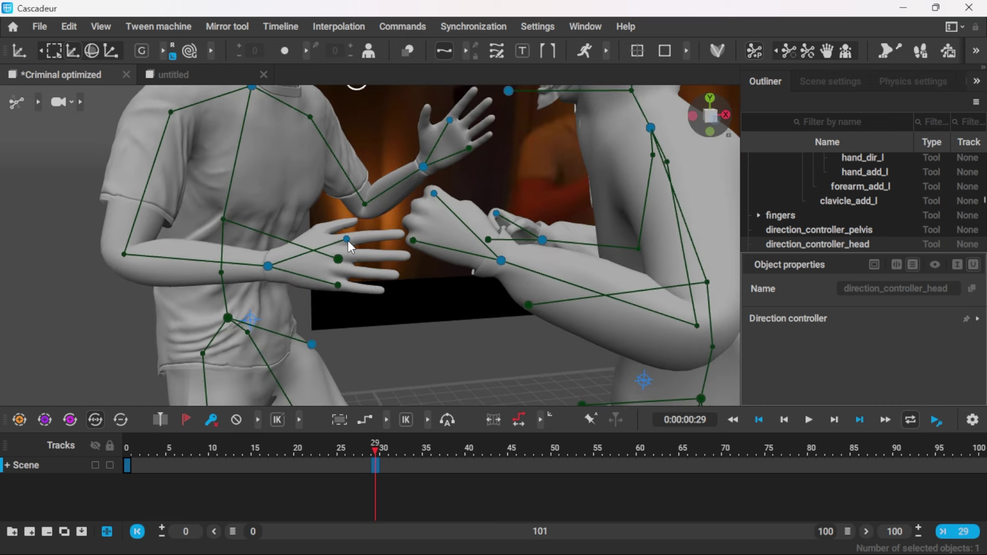
click(828, 52)
click(406, 235)
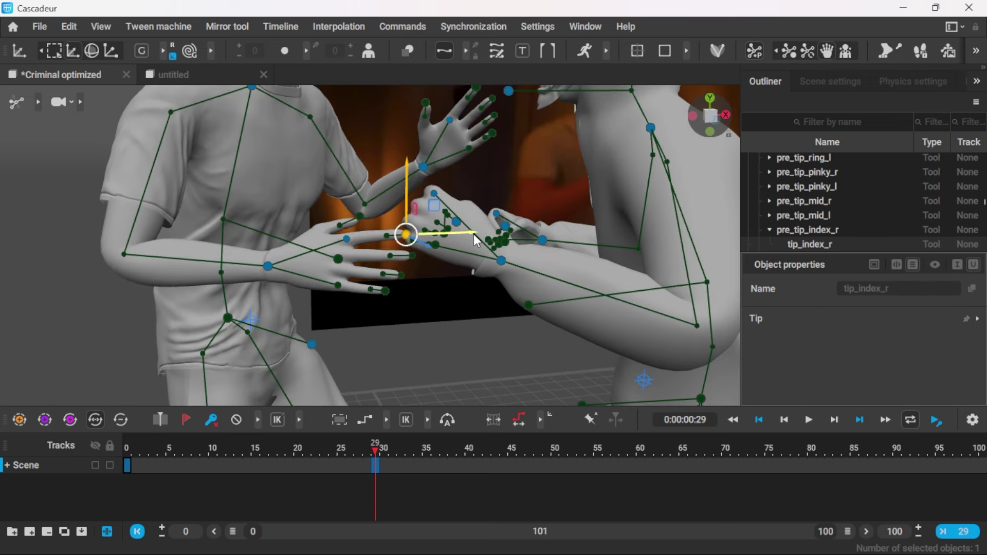
click(149, 51)
right_drag(461, 230, 366, 251)
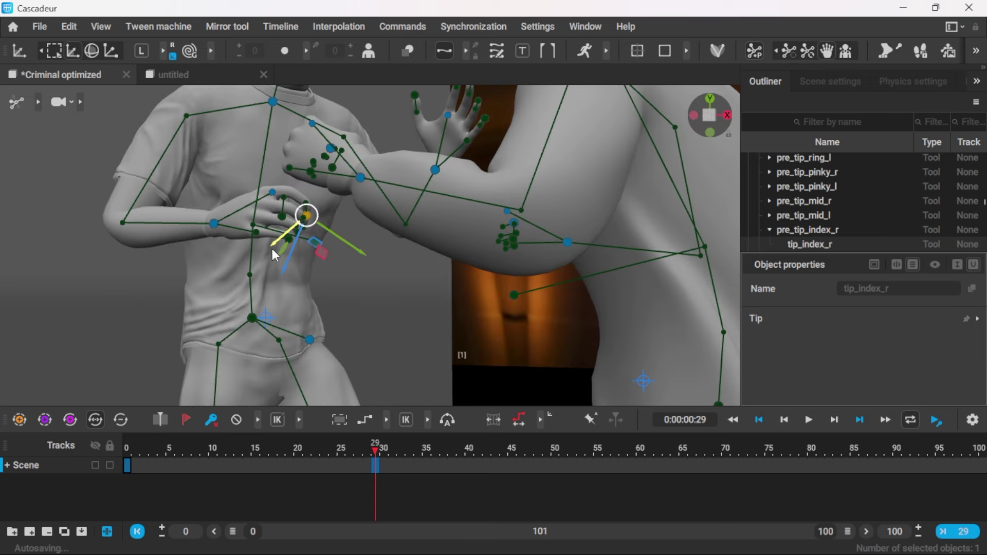
right_drag(353, 304, 200, 231)
drag(214, 227, 241, 227)
scroll(247, 226, down, 6)
right_drag(308, 224, 312, 210)
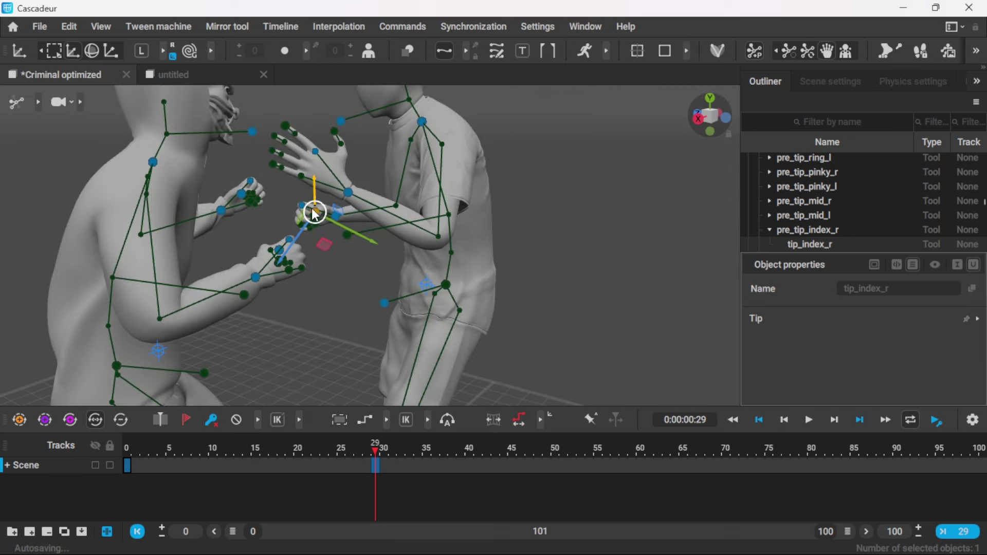
Pull the T-shirt character's left index fingertip inward along its local axes until the left hand closes into a fist.
click(287, 125)
right_drag(372, 215, 233, 85)
drag(236, 100, 267, 127)
right_drag(319, 206, 420, 288)
scroll(420, 288, up, 5)
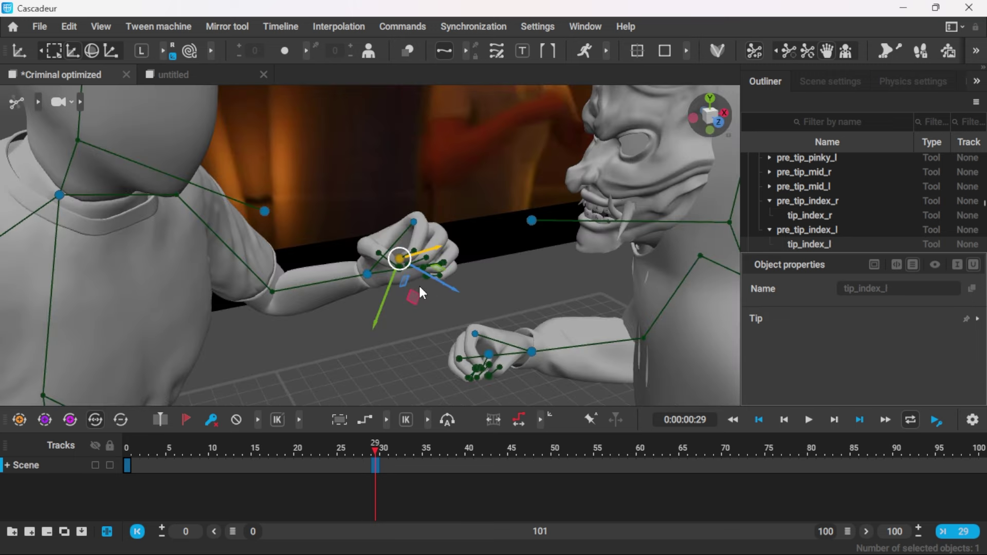
mouse_move(434, 280)
mouse_down()
mouse_move(419, 271)
mouse_move(432, 279)
mouse_up()
right_drag(576, 304, 529, 309)
scroll(506, 299, down, 10)
click(515, 340)
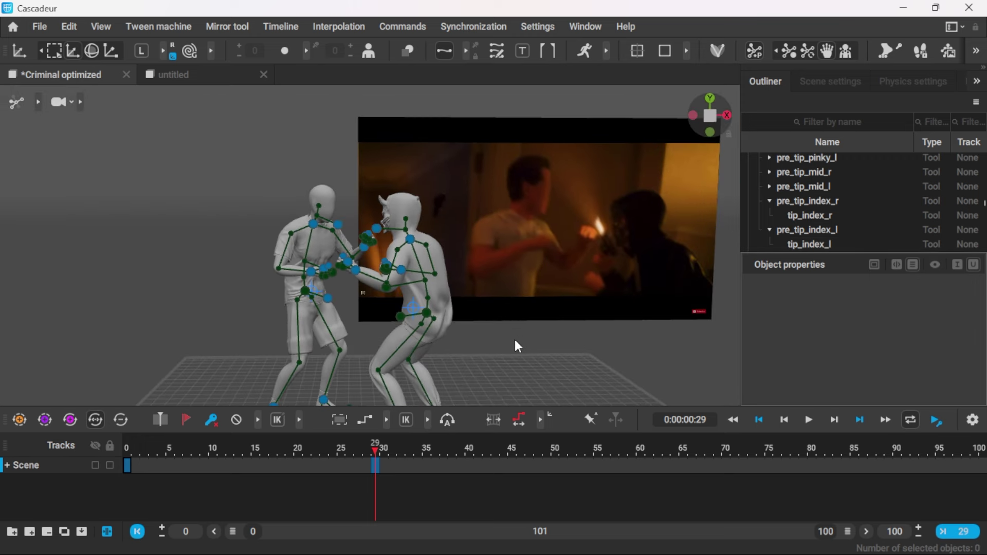
Expand the viewport display options and move the playhead to frame 33 for the next reference pose.
scroll(514, 340, down, 5)
middle_drag(509, 340, 518, 315)
scroll(518, 314, up, 5)
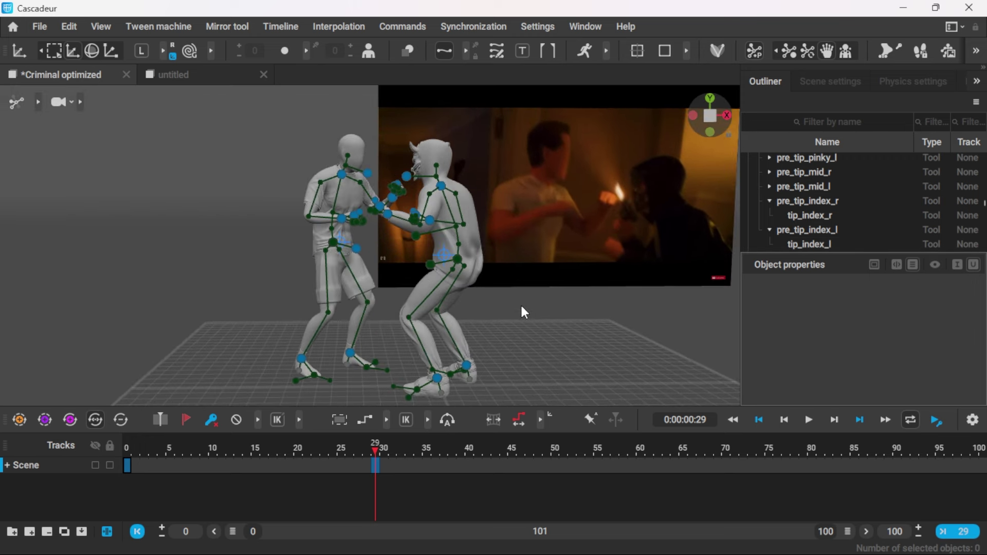
click(39, 106)
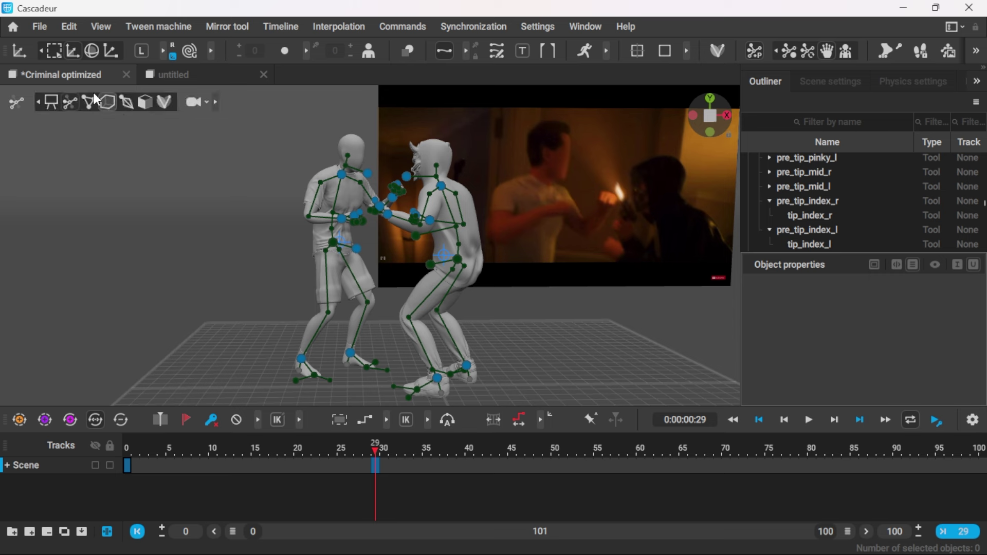
click(51, 101)
alt+drag(480, 300, 592, 302)
click(69, 105)
drag(375, 448, 409, 448)
alt+drag(545, 348, 665, 239)
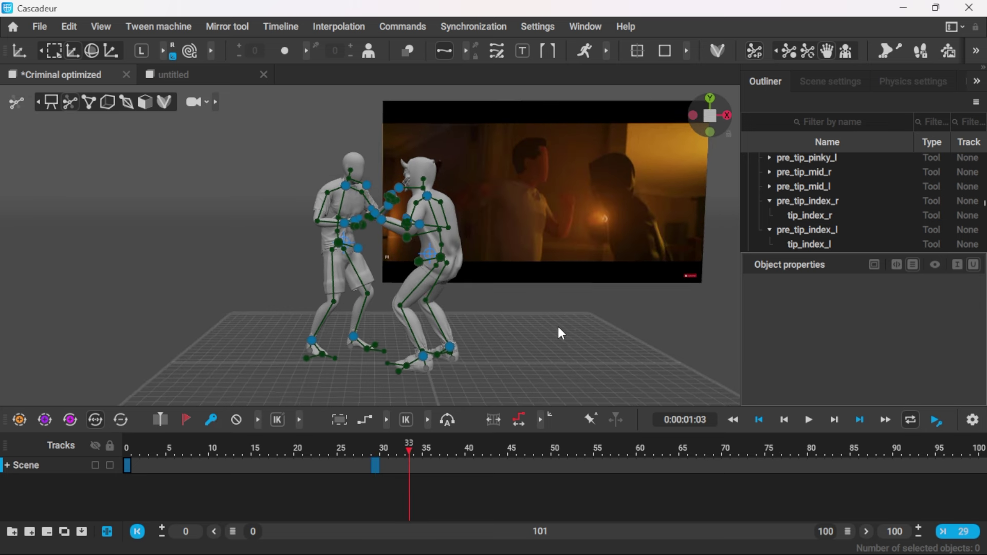
Compare both characters with the reference video and add a keyframe at frame 33.
scroll(531, 298, up, 3)
alt+drag(531, 303, 560, 309)
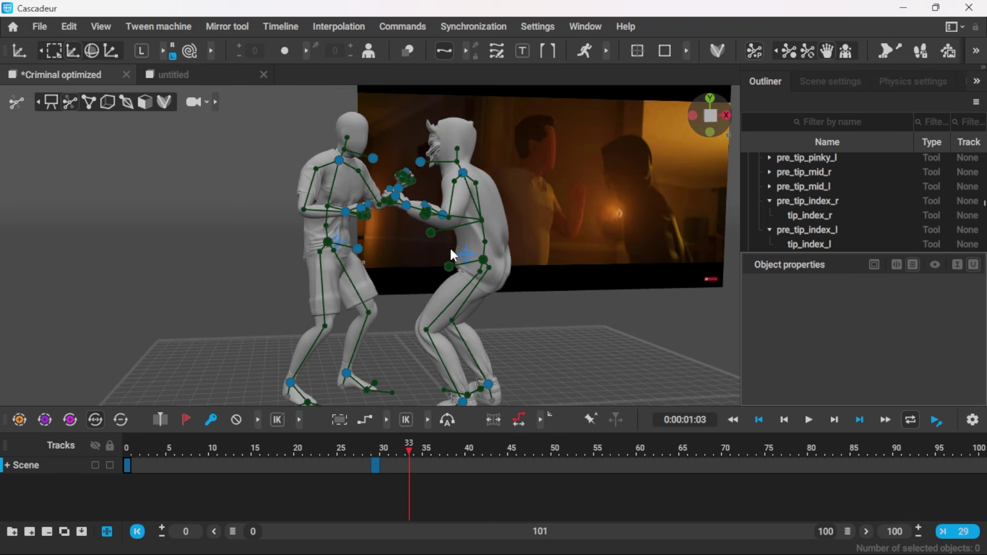
alt+drag(569, 308, 524, 301)
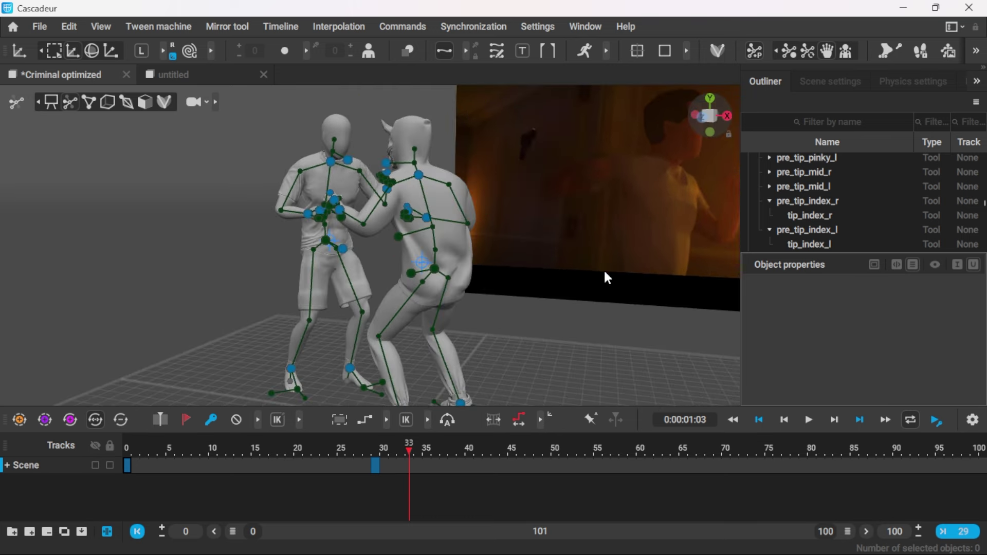
alt+drag(605, 273, 571, 285)
scroll(519, 315, down, 3)
alt+drag(515, 315, 550, 322)
scroll(551, 322, up, 2)
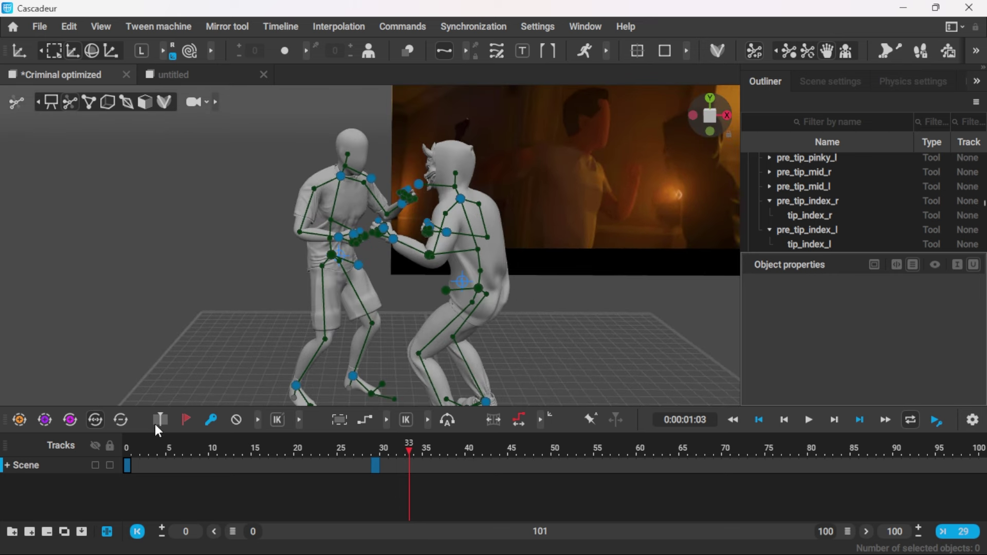
click(405, 251)
click(212, 421)
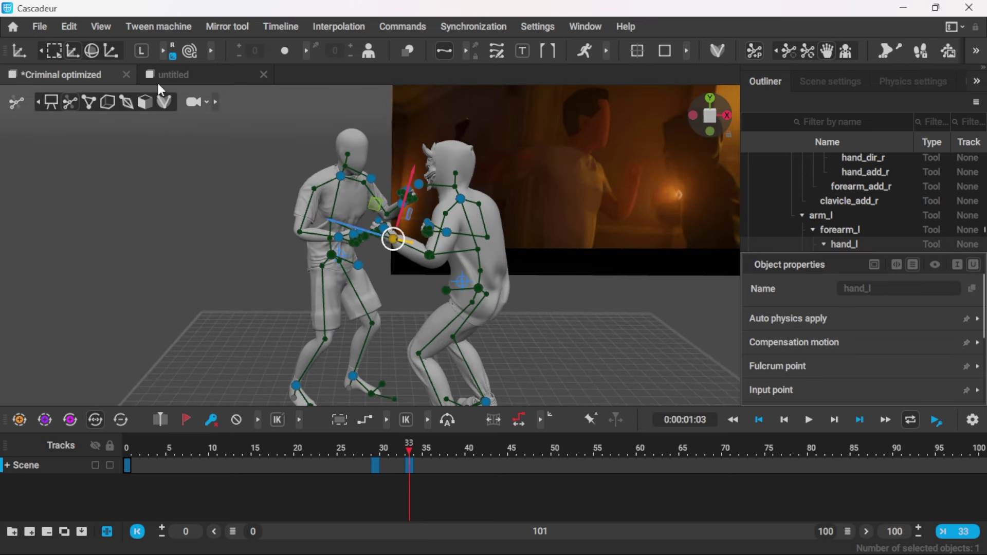
Switch the gizmo to global axes and pull the masked character's left hand back and down beside the hip.
click(142, 50)
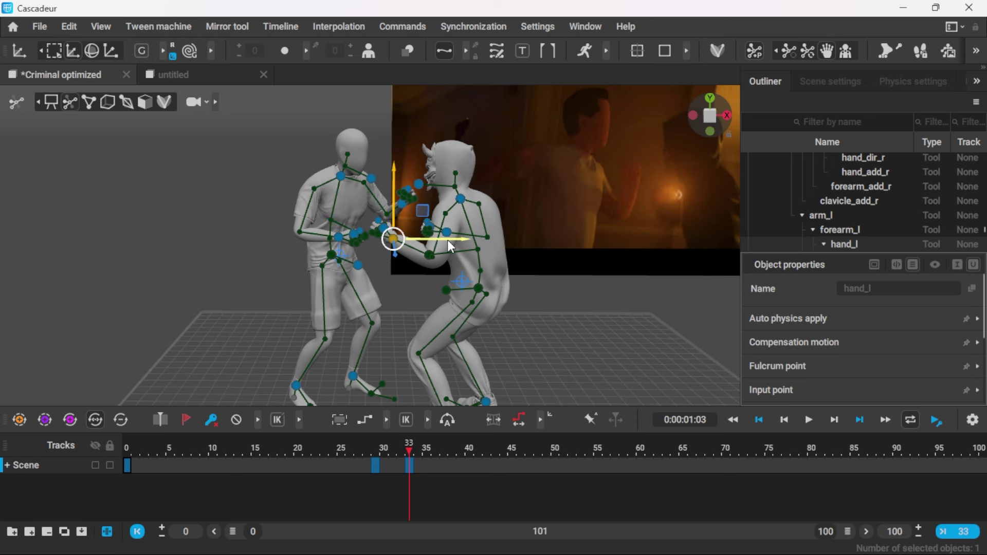
drag(448, 239, 489, 245)
drag(437, 178, 445, 304)
Focus on the masked character's left fist and hide the finger controllers on both characters.
click(443, 304)
key(f)
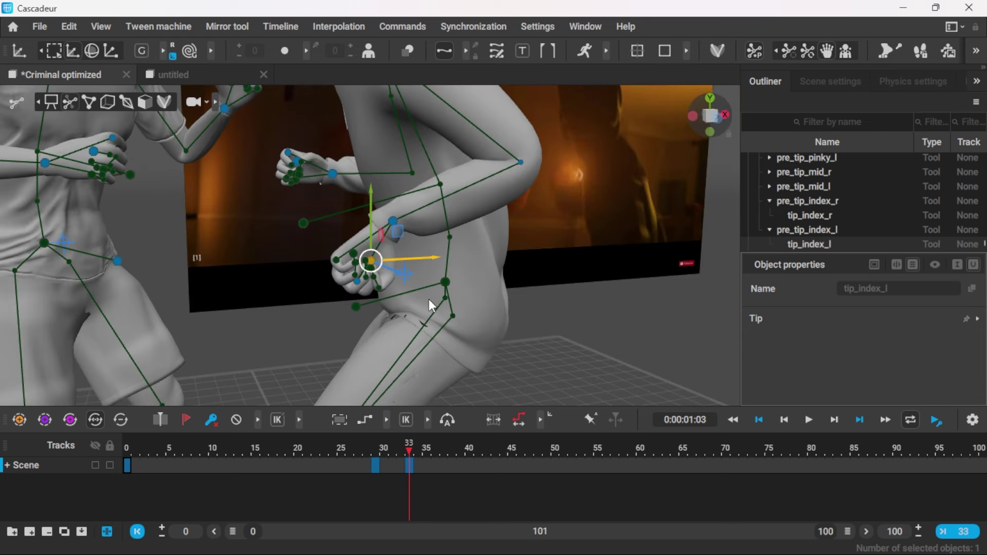
mouse_move(380, 284)
alt+mouse_down()
mouse_move(433, 312)
mouse_move(394, 288)
alt+mouse_up()
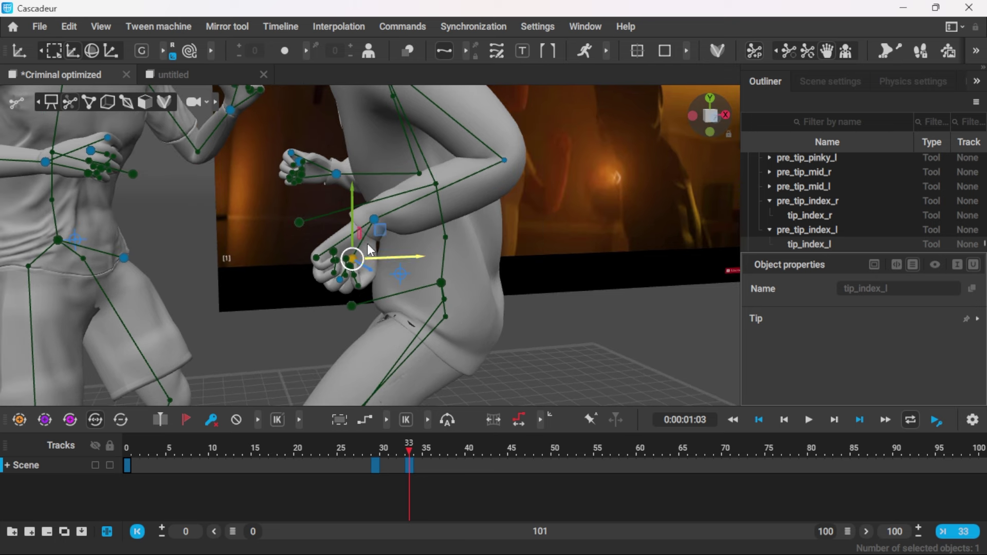
click(389, 230)
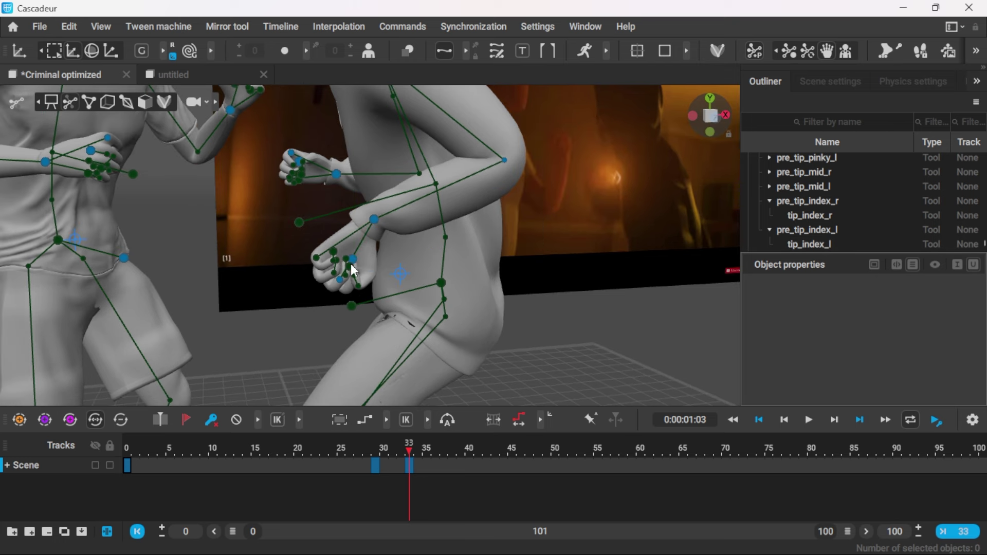
click(824, 56)
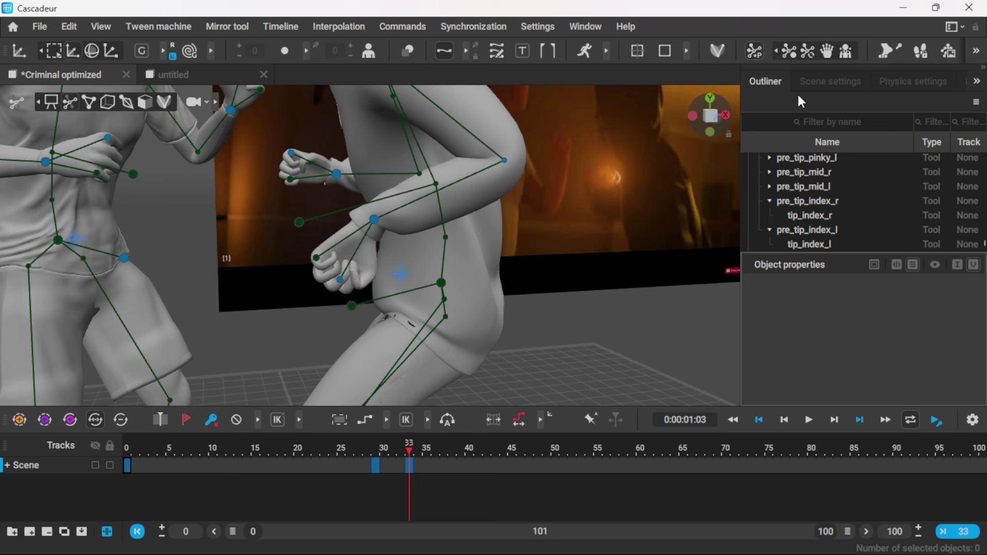
Release the masked character's hand_add_l controller and turn his chest with the chest direction controller.
click(341, 279)
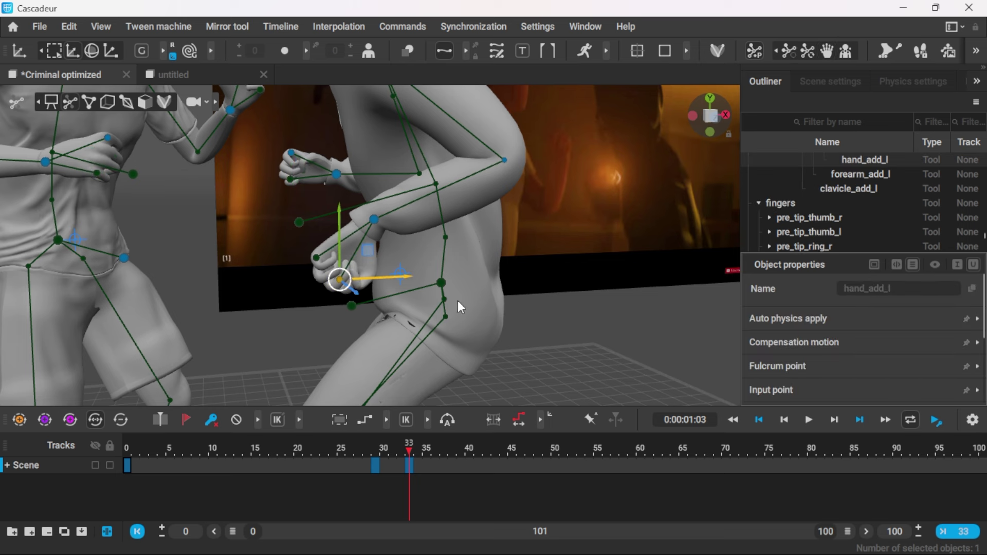
click(789, 54)
alt+drag(530, 231, 535, 263)
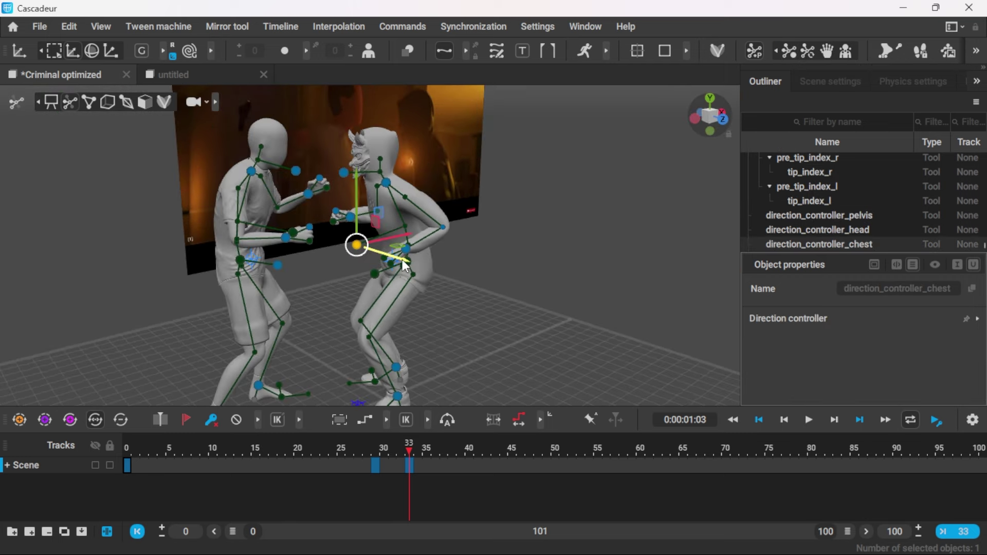
drag(403, 261, 425, 262)
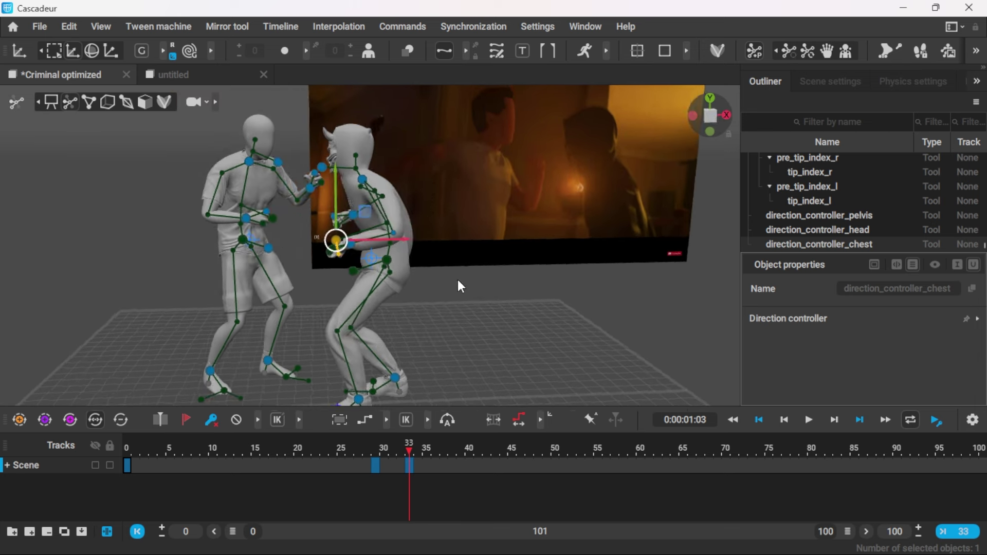
alt+drag(458, 280, 471, 276)
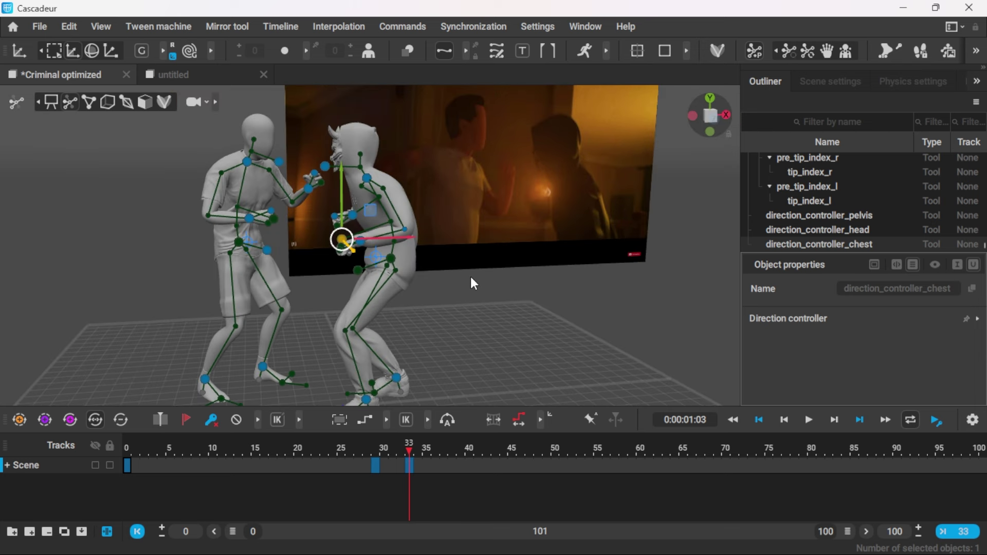
Raise the masked character's left hand and elbow and redirect the fist with hand_add_l.
drag(305, 295, 300, 305)
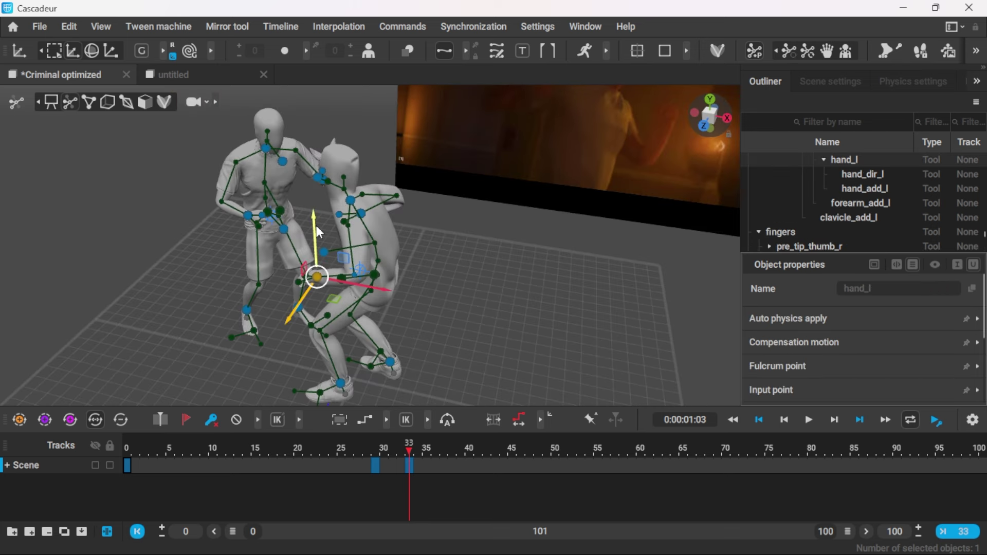
drag(316, 227, 315, 215)
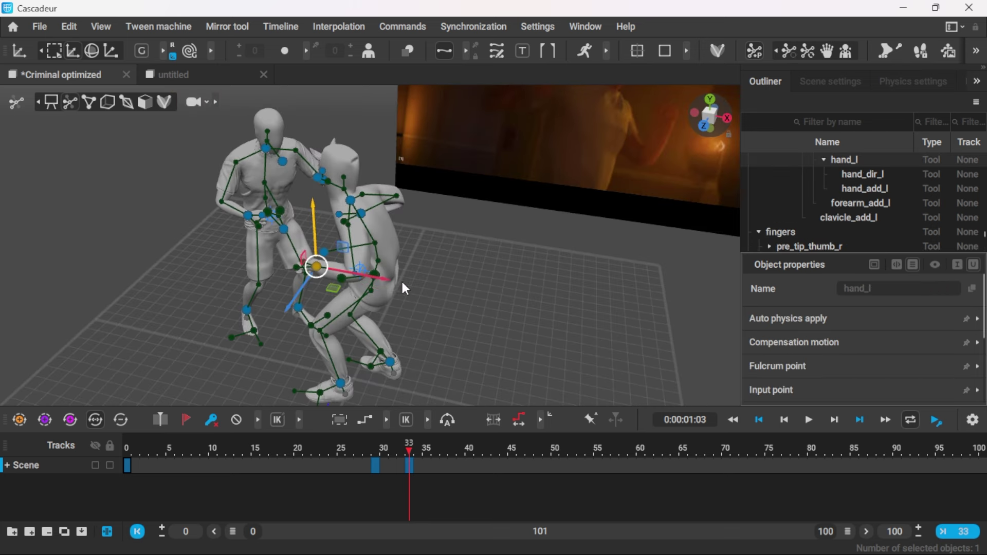
scroll(412, 307, up, 3)
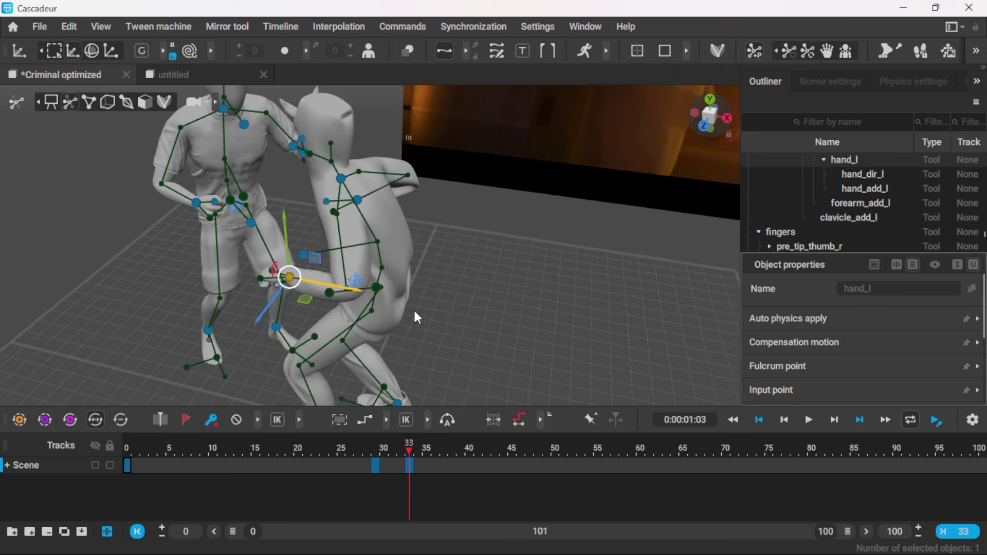
alt+middle_drag(438, 319, 481, 300)
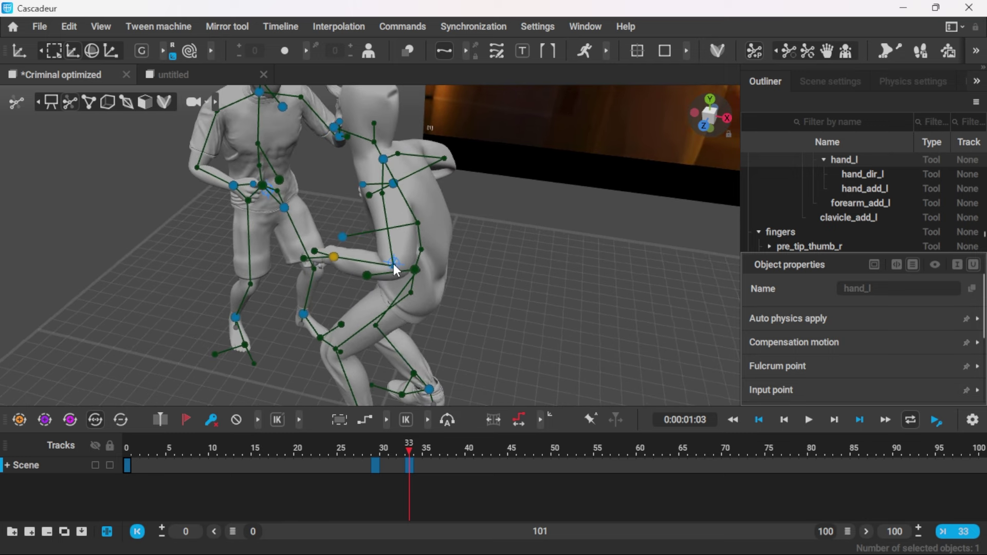
shift+click(393, 265)
drag(465, 276, 437, 293)
click(410, 276)
drag(406, 228, 406, 180)
right_drag(407, 253, 459, 278)
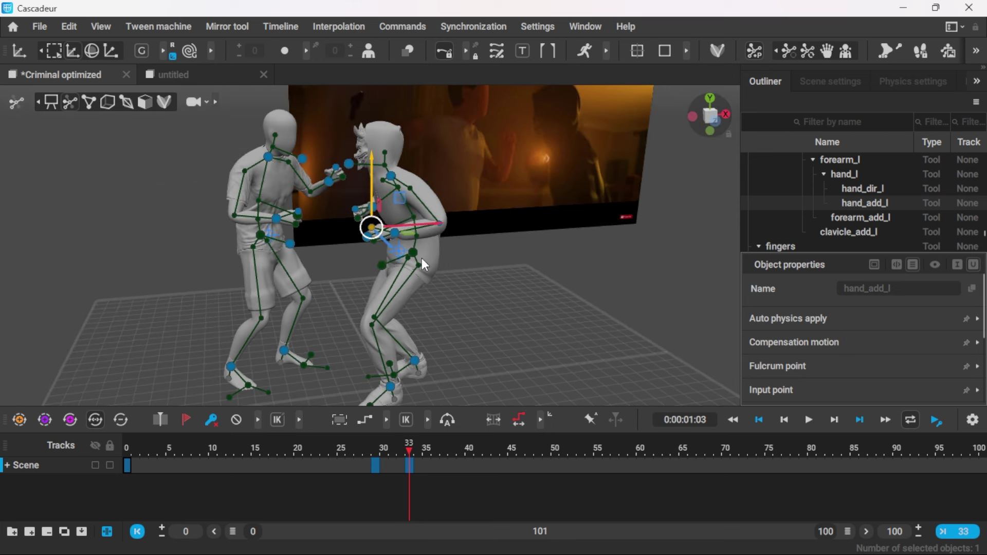
Release the T-shirt character's right hand_add_r controller and pelvis direction controller.
click(291, 243)
mouse_move(342, 288)
right_down()
mouse_move(351, 289)
mouse_move(322, 287)
right_up()
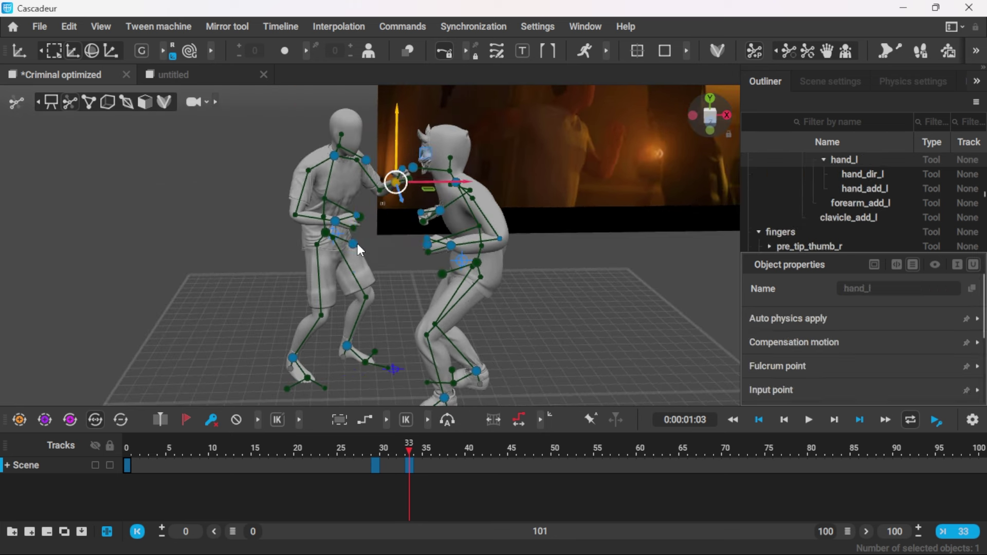
click(355, 244)
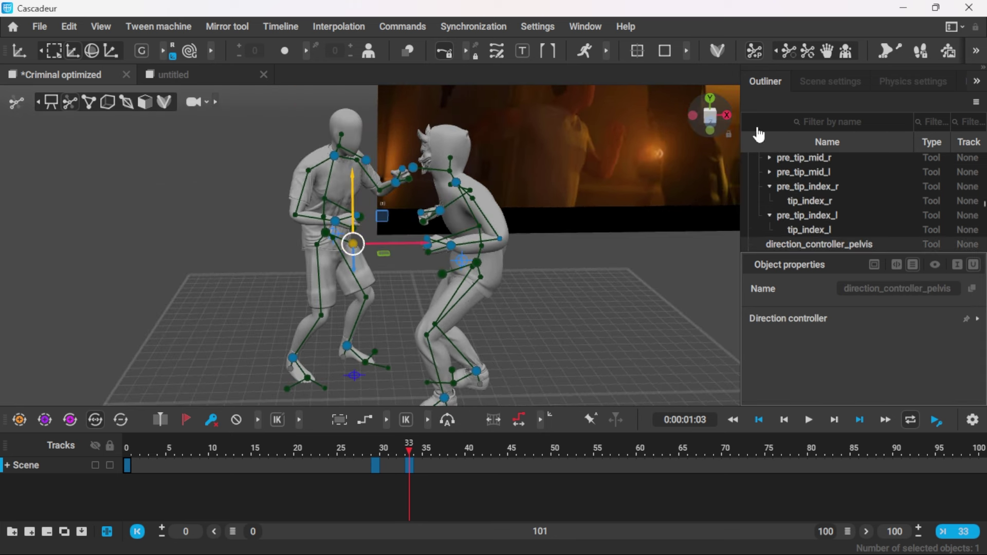
scroll(407, 204, up, 5)
click(352, 172)
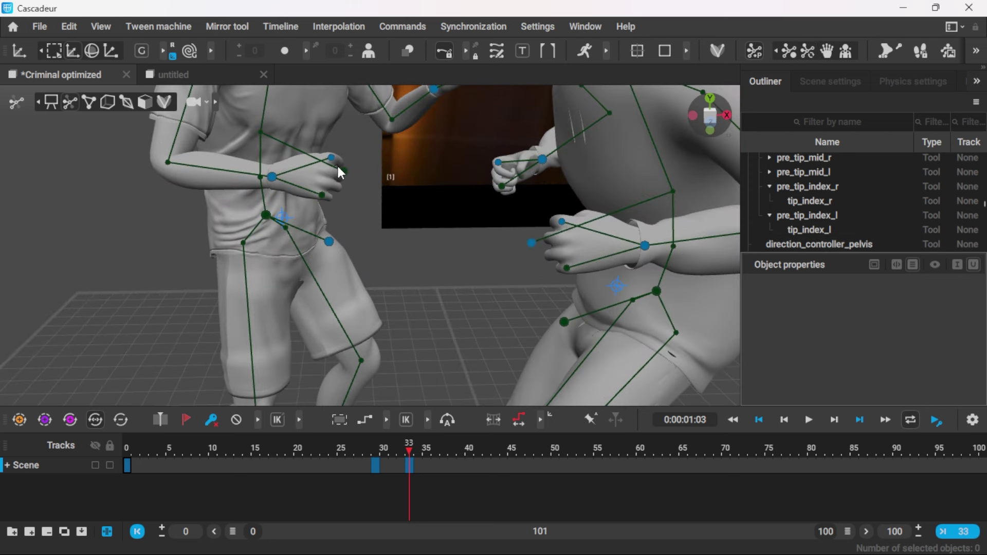
click(331, 157)
click(788, 51)
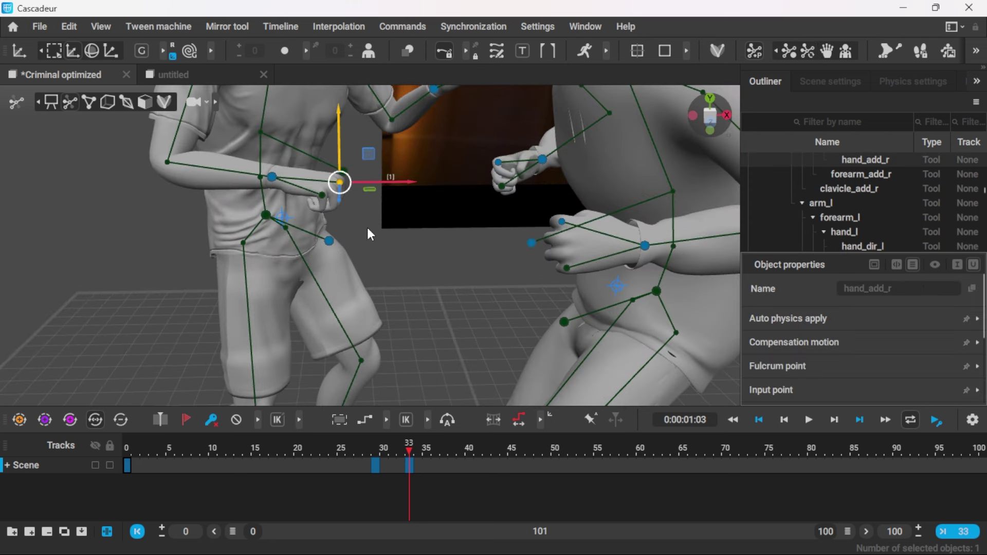
click(329, 241)
click(790, 56)
Pull the T-shirt character's right hand back and raise it to shoulder height.
scroll(370, 252, down, 5)
click(317, 210)
scroll(399, 265, down, 3)
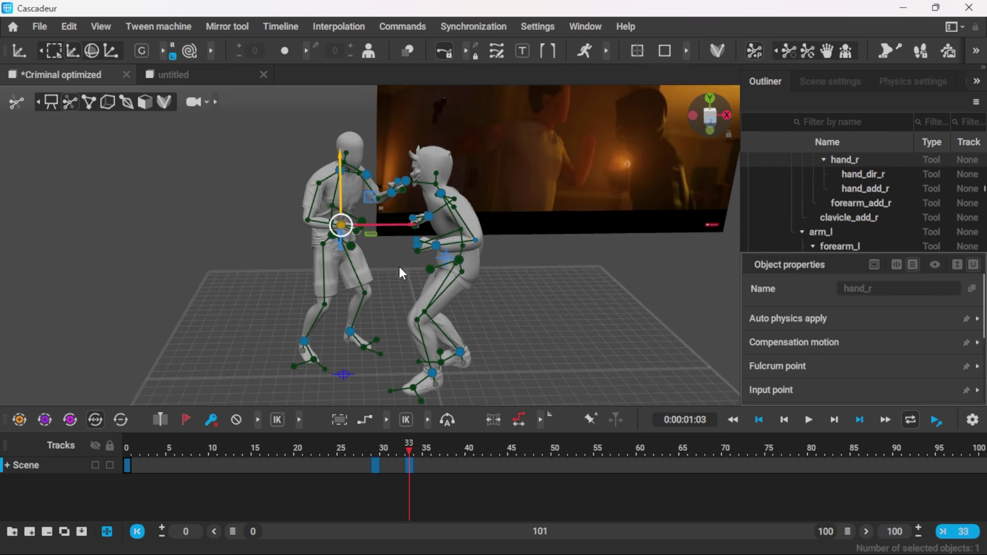
drag(399, 224, 367, 221)
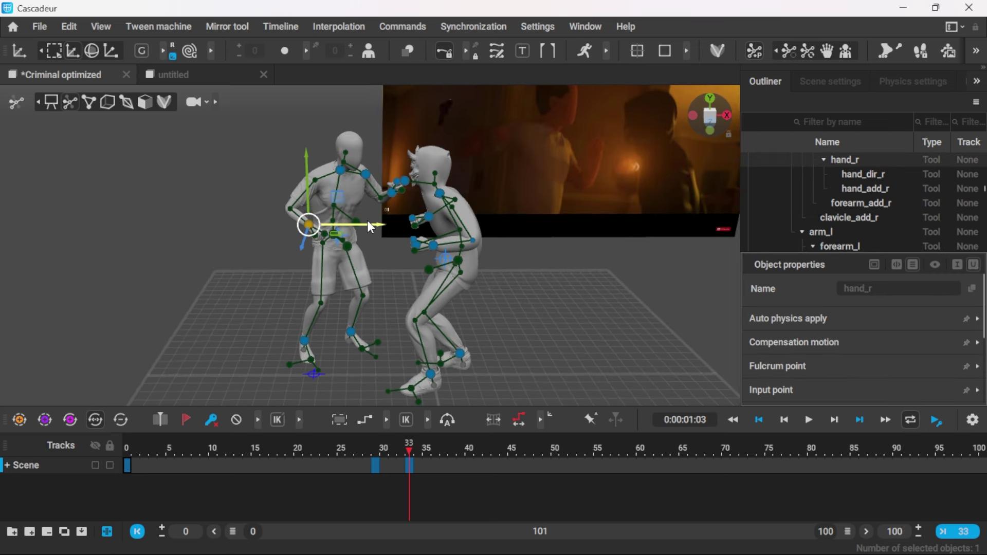
drag(309, 148, 320, 107)
drag(365, 184, 354, 183)
Raise the T-shirt character's right elbow and turn the right fist inward with hand_add_r.
click(282, 202)
alt+drag(254, 236, 289, 237)
drag(293, 129, 288, 109)
click(345, 187)
alt+drag(360, 224, 317, 233)
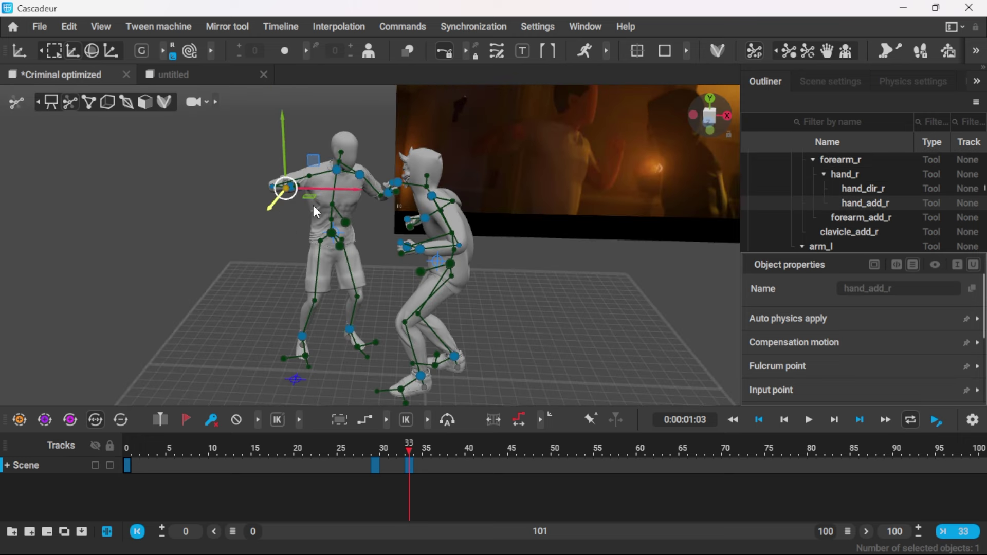
click(288, 260)
Move the playhead to frame 36 and add a keyframe for the next reference pose.
alt+drag(289, 261, 516, 233)
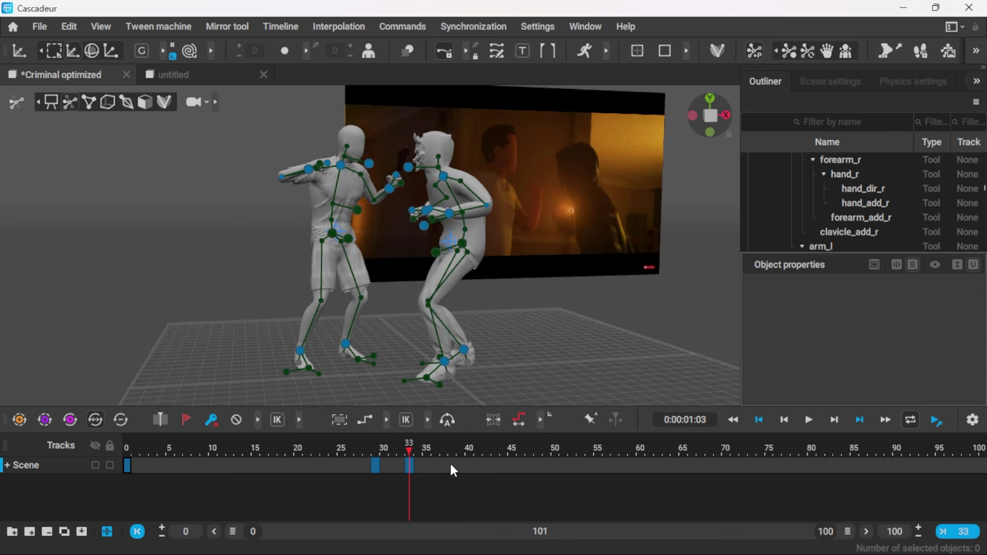
alt+drag(565, 313, 514, 329)
drag(409, 450, 436, 448)
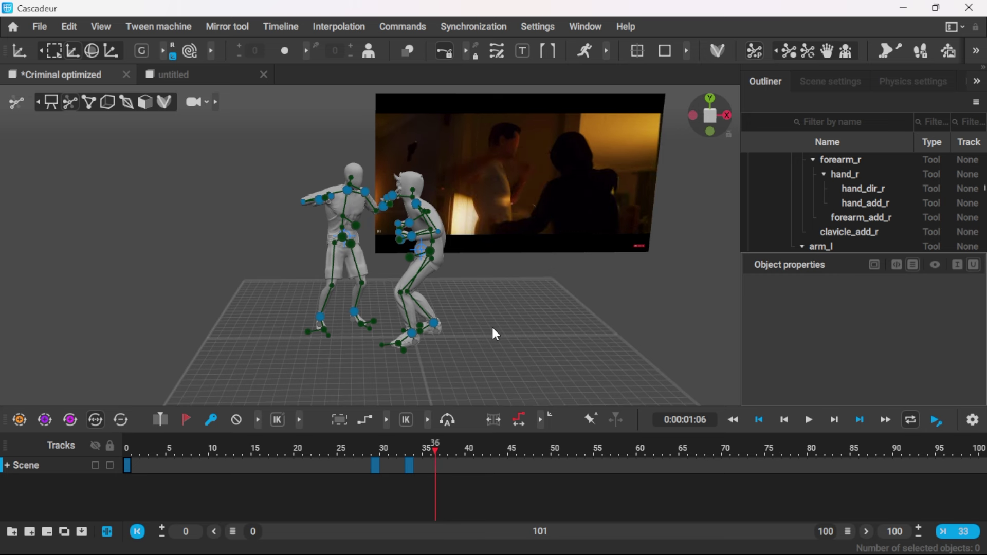
scroll(492, 325, up, 3)
click(210, 422)
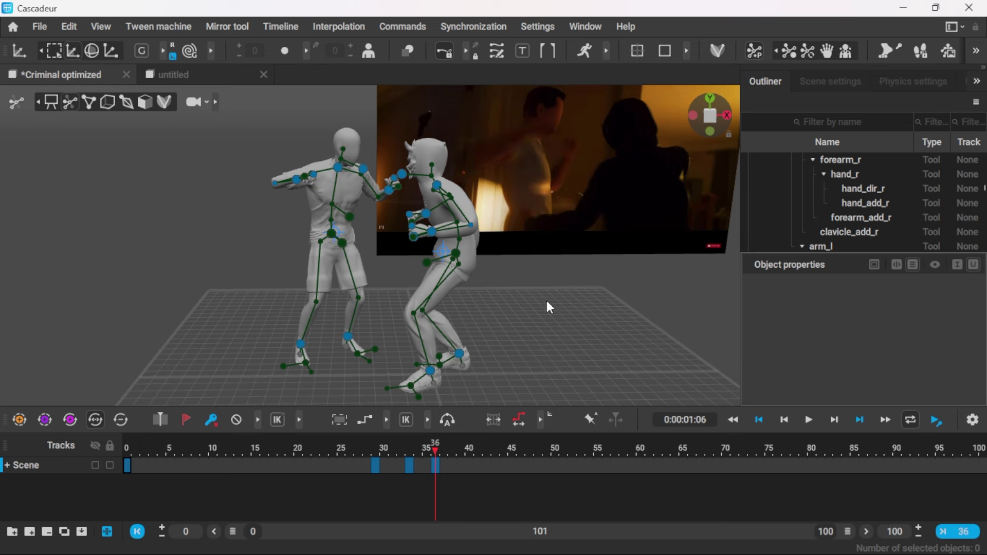
Release the masked character's chest direction controller and left forearm controller.
scroll(547, 303, down, 3)
alt+drag(506, 307, 596, 329)
scroll(596, 330, up, 5)
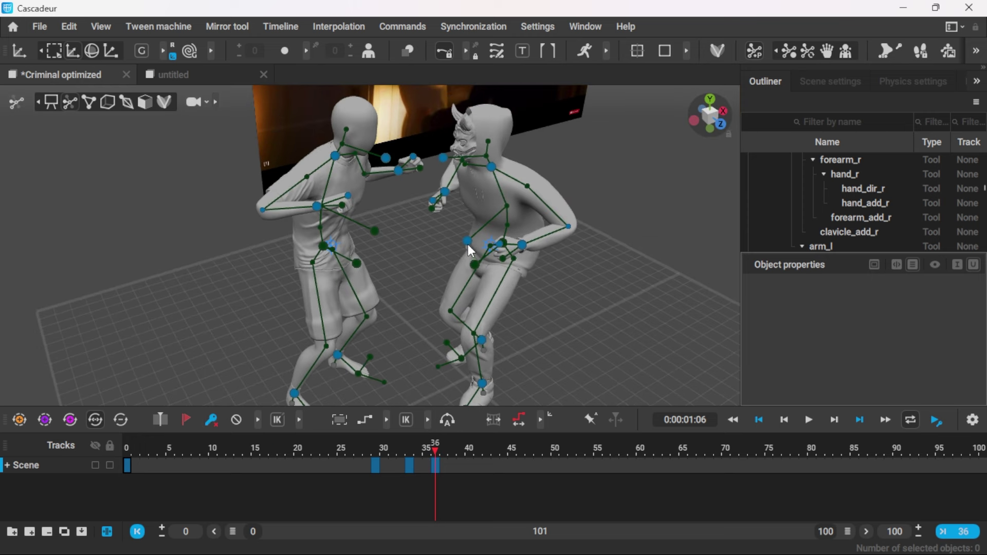
click(467, 241)
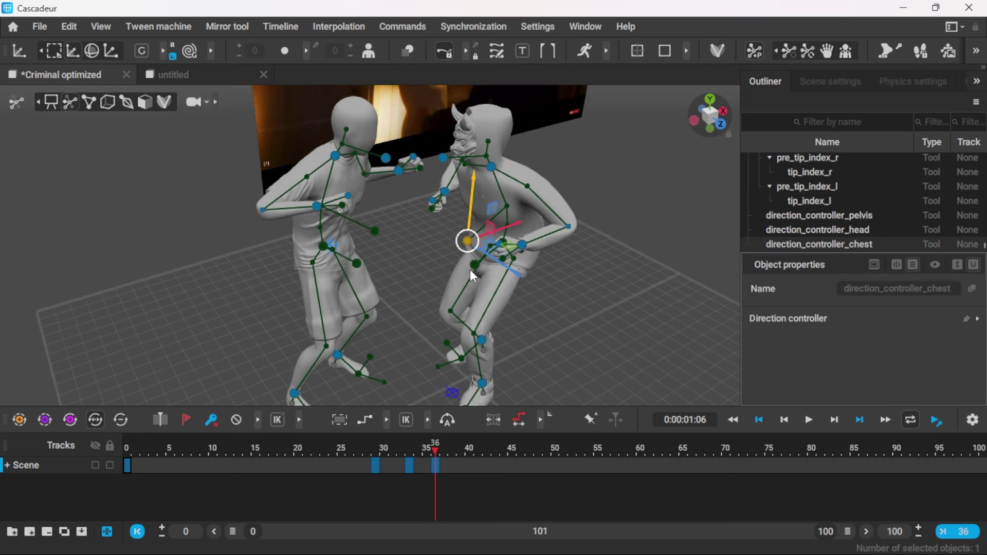
click(788, 51)
click(563, 217)
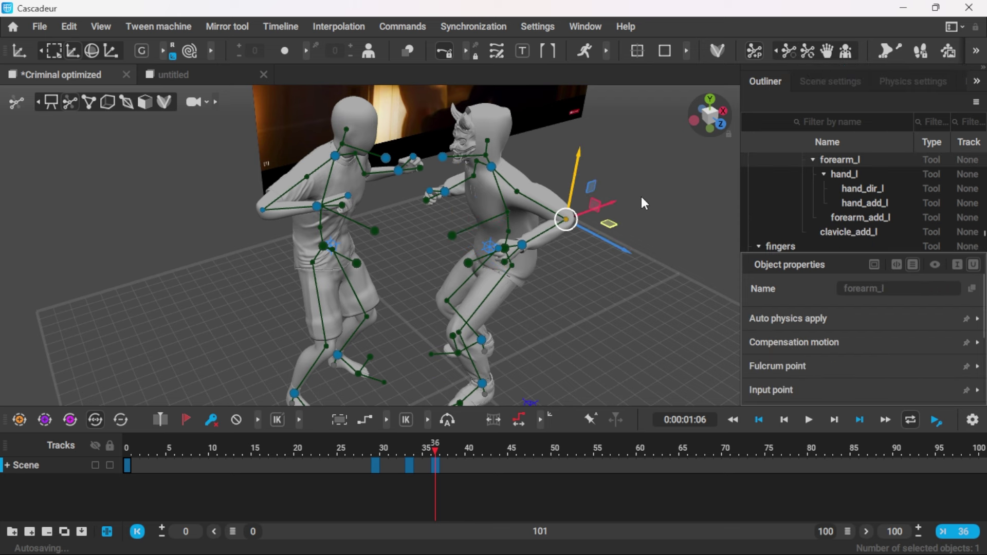
click(786, 52)
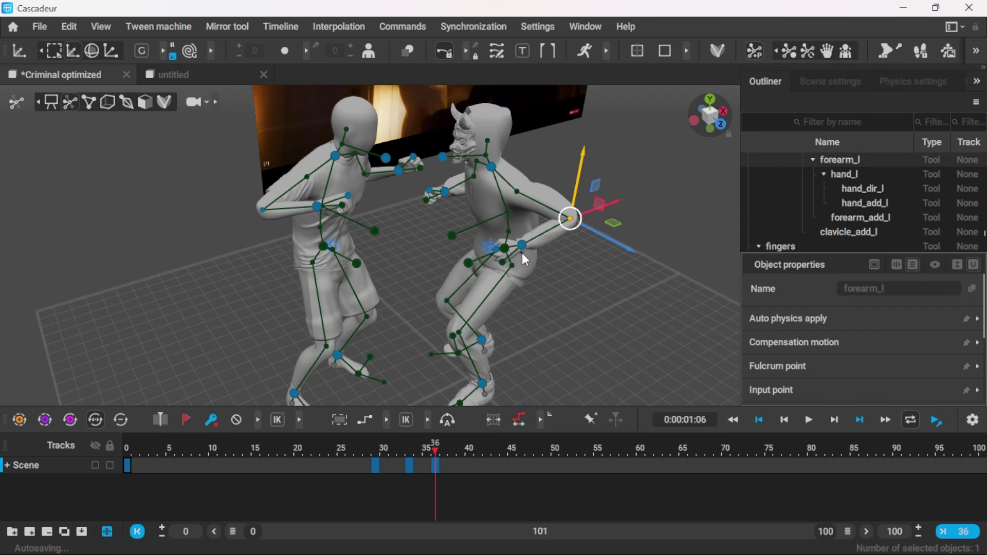
Thrust the masked character's left hand forward and raise it toward the T-shirt character's stomach.
click(521, 251)
alt+drag(521, 254, 475, 242)
drag(538, 246, 455, 243)
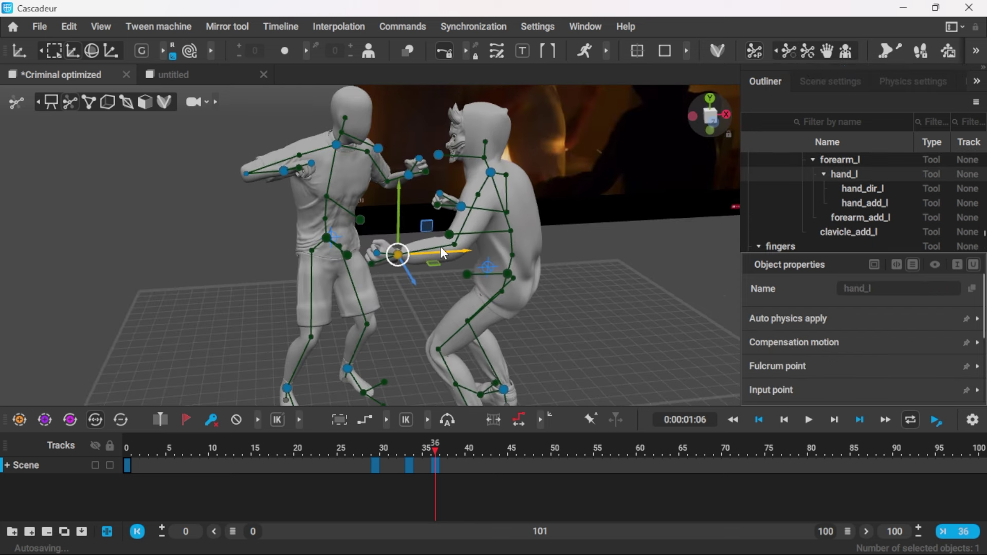
alt+drag(407, 278, 586, 316)
alt+middle_drag(587, 316, 584, 262)
click(468, 337)
drag(533, 328, 494, 168)
Aim the masked character's head with its direction controller and adjust his right hand.
click(424, 174)
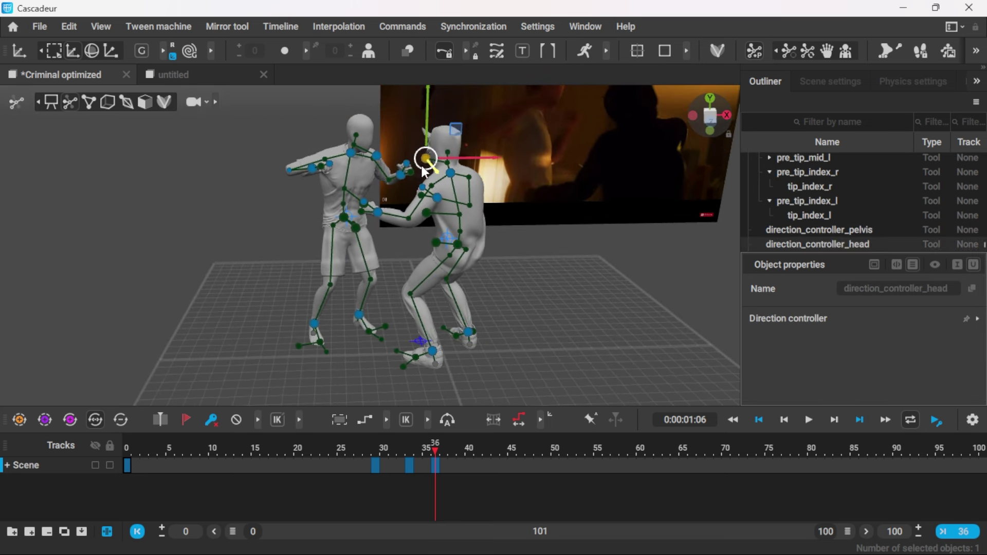
alt+drag(531, 233, 511, 209)
click(440, 199)
alt+drag(536, 246, 649, 260)
Turn the masked character's chest and adjust his pelvis to follow the punch in the reference.
click(420, 202)
alt+drag(516, 227, 491, 203)
alt+drag(522, 273, 497, 225)
scroll(497, 225, up, 1)
click(482, 234)
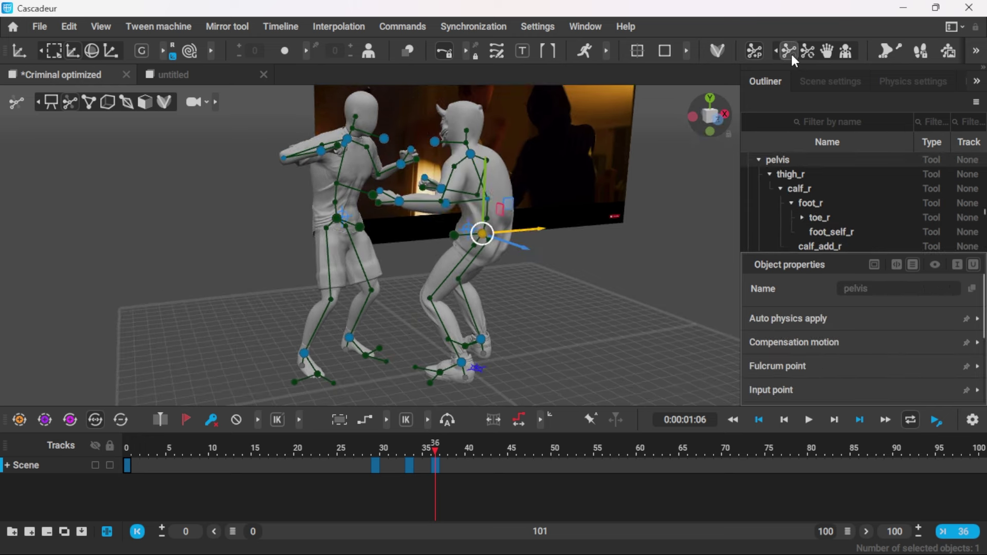
click(606, 256)
Bring the T-shirt character's right hand in front of his face and move the right elbow forward and up.
scroll(542, 276, up, 3)
alt+drag(541, 288, 582, 249)
alt+middle_drag(578, 356, 537, 329)
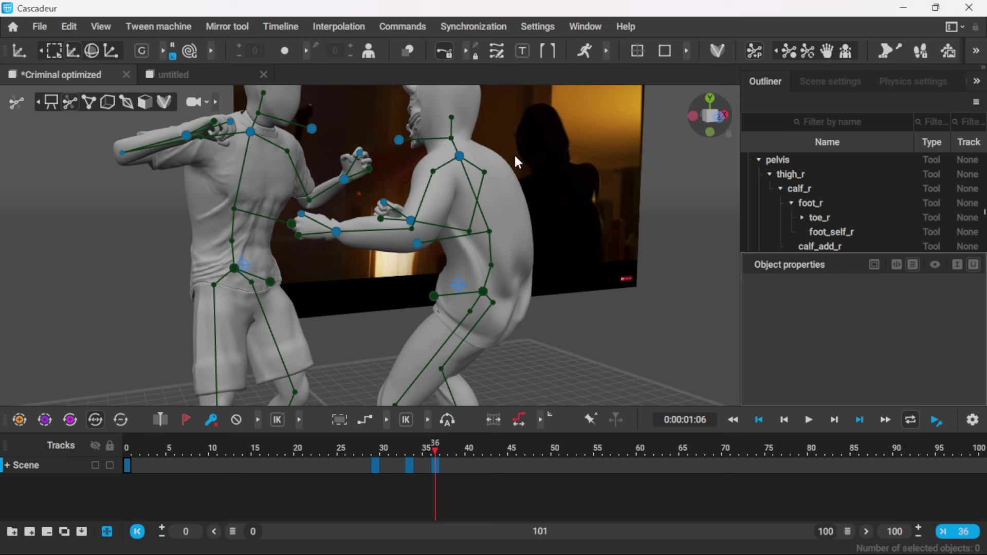
alt+drag(337, 309, 274, 257)
scroll(311, 312, down, 3)
click(274, 257)
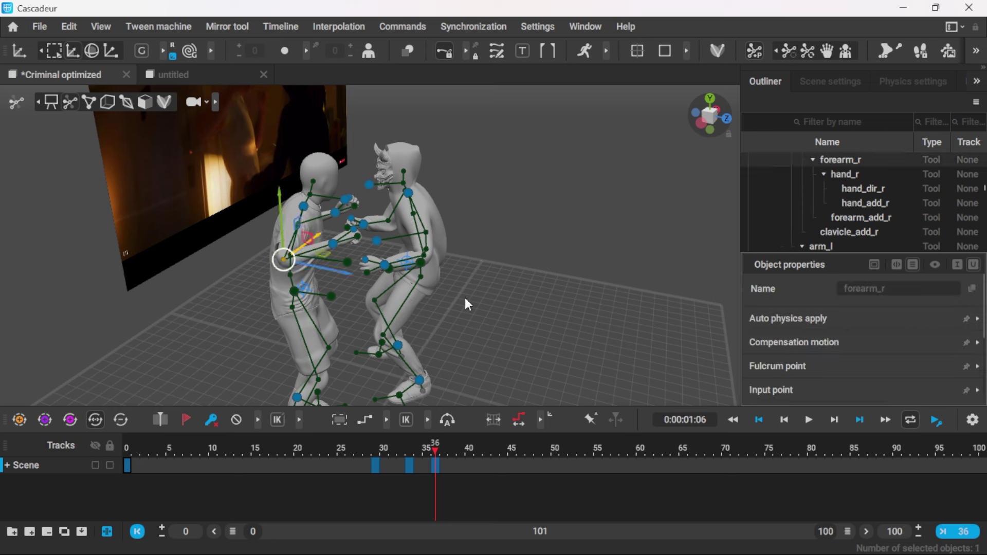
alt+drag(465, 298, 309, 259)
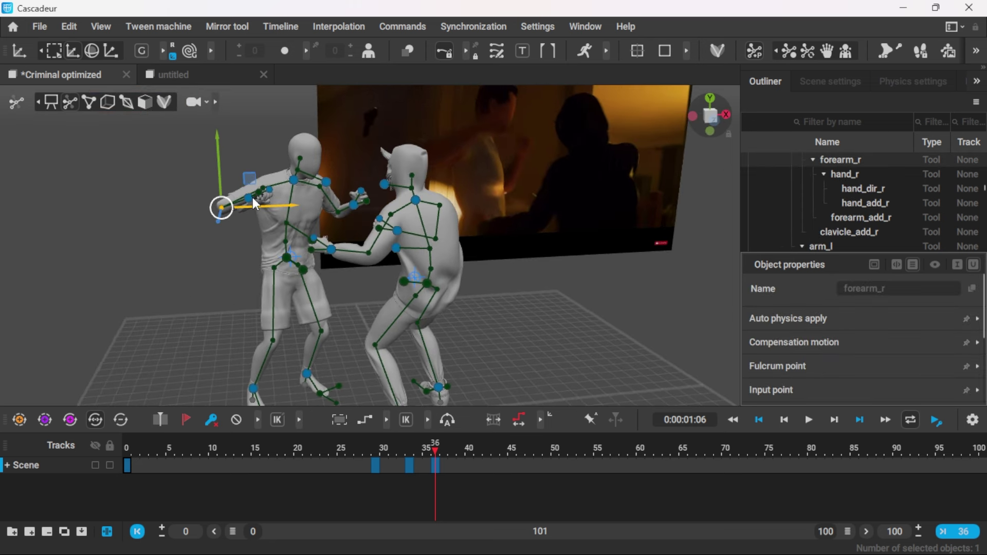
click(252, 197)
drag(309, 195, 263, 205)
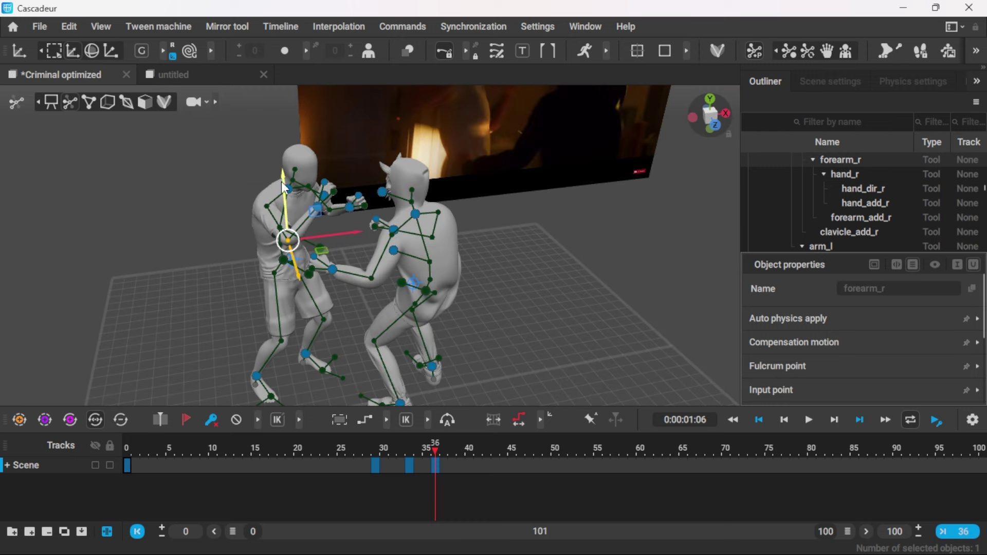
drag(282, 181, 282, 153)
Raise the T-shirt character's neck and shift his chest slightly forward at frame 36.
alt+drag(339, 303, 323, 227)
click(322, 230)
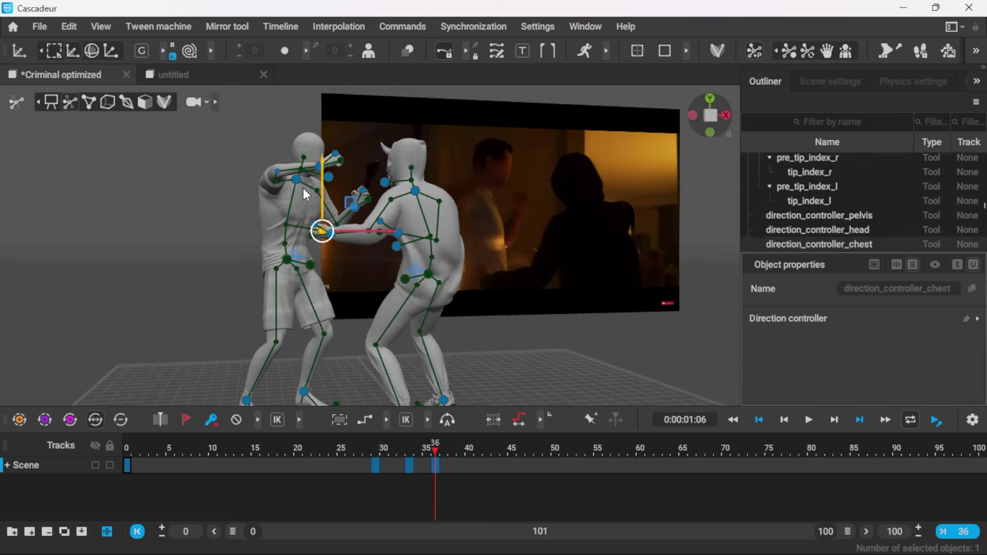
click(298, 181)
drag(298, 118, 297, 101)
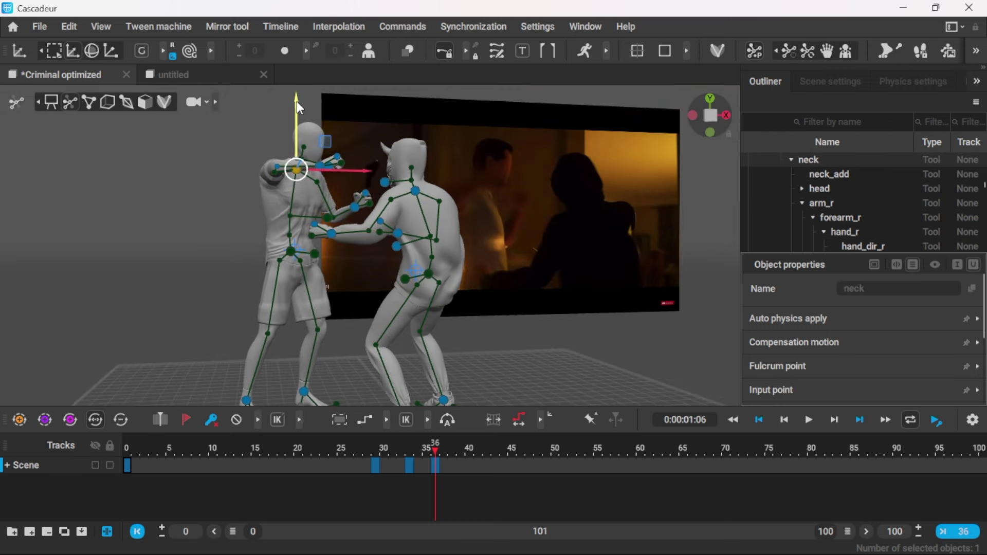
click(329, 230)
drag(383, 218, 278, 221)
click(298, 220)
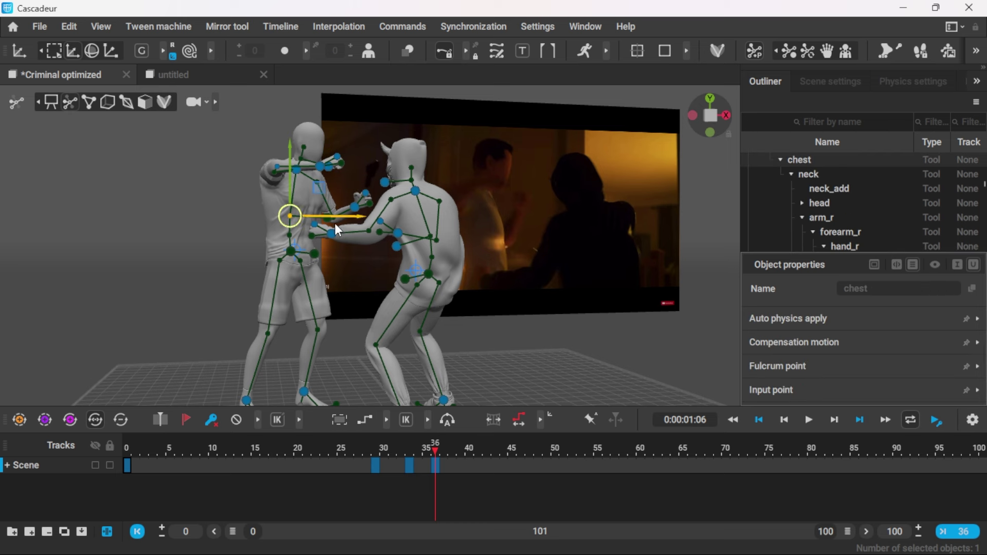
mouse_move(359, 219)
mouse_down()
mouse_move(374, 216)
mouse_move(366, 214)
mouse_up()
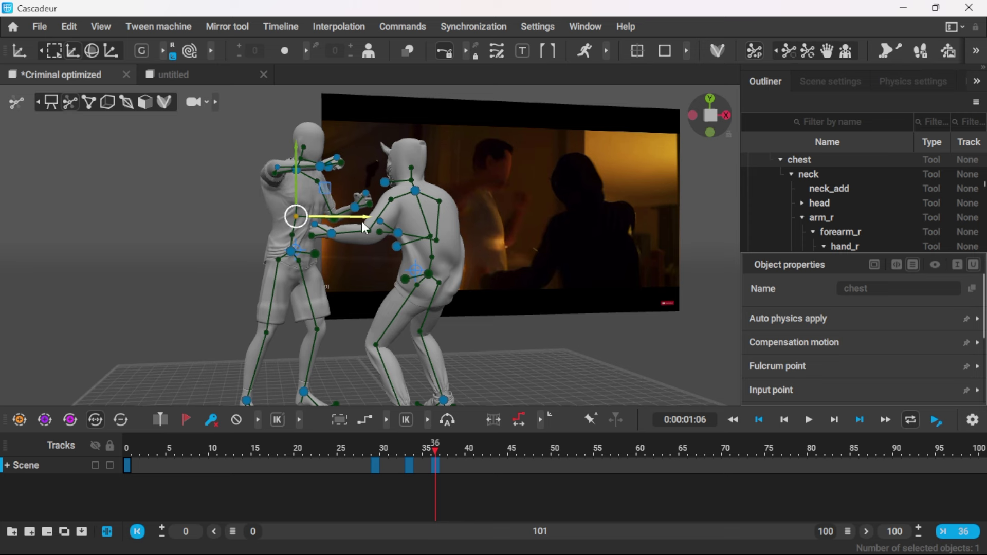
Turn the T-shirt character's chest with its direction controller.
alt+drag(331, 321, 335, 359)
click(338, 235)
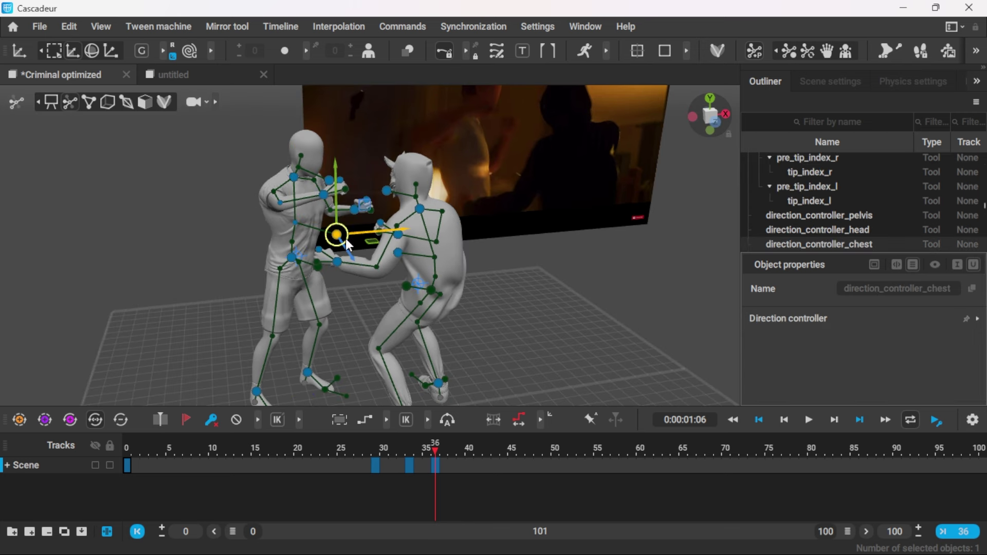
drag(349, 255, 352, 250)
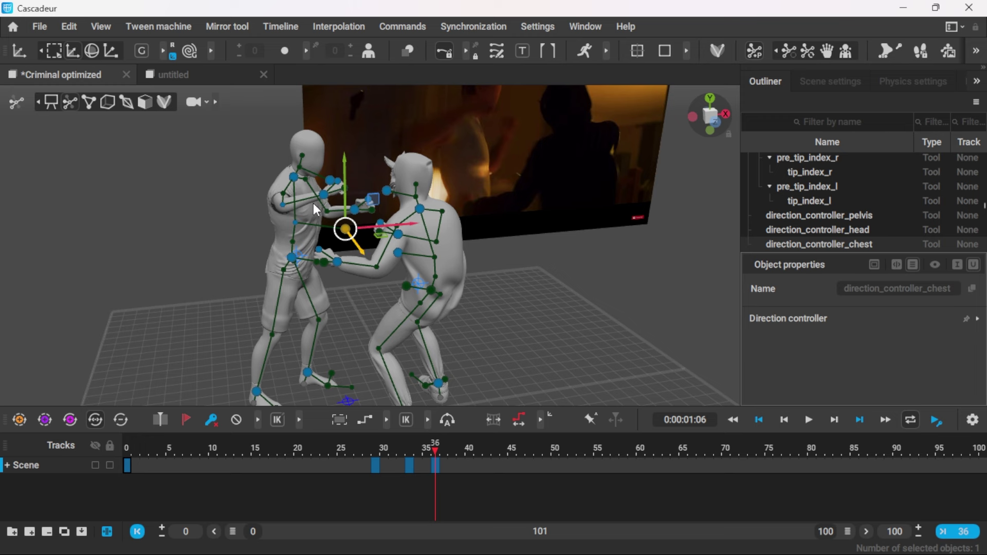
Pull the T-shirt character's right hand and elbow back together, and shift the hand sideways.
click(323, 195)
shift+click(281, 204)
drag(369, 211, 324, 212)
right_drag(324, 208, 238, 246)
click(281, 174)
click(282, 176)
mouse_move(242, 191)
mouse_down()
mouse_move(224, 195)
mouse_move(245, 196)
mouse_up()
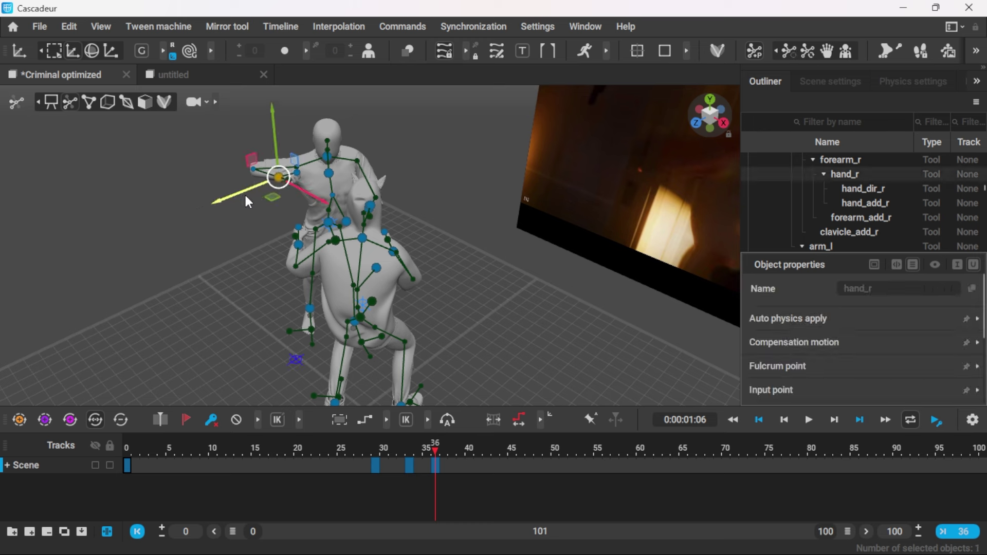
Fine-tune the T-shirt character's right hand by moving its main, additional and direction points outward, away from his chest.
click(296, 173)
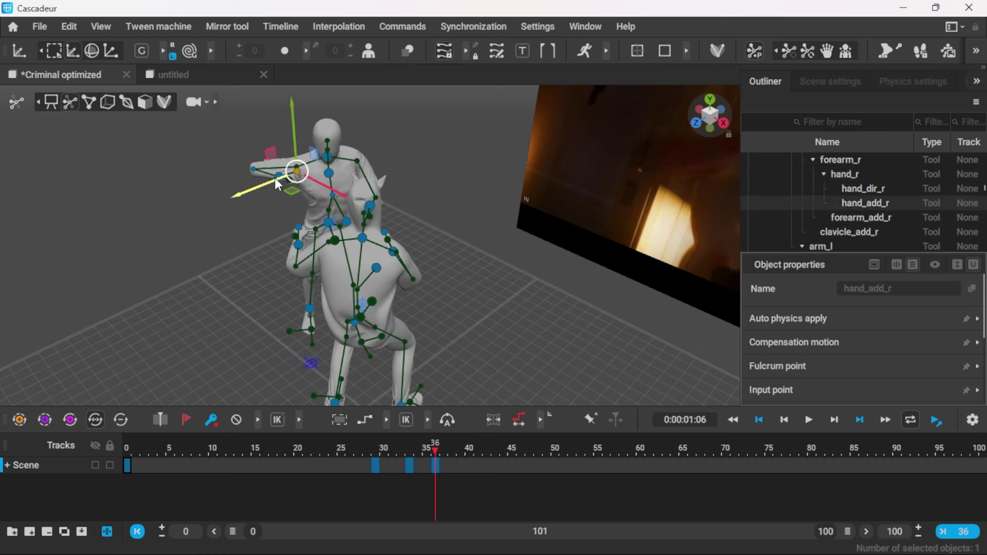
shift+click(280, 178)
mouse_move(238, 195)
mouse_down()
mouse_move(221, 194)
mouse_move(245, 193)
mouse_up()
click(299, 207)
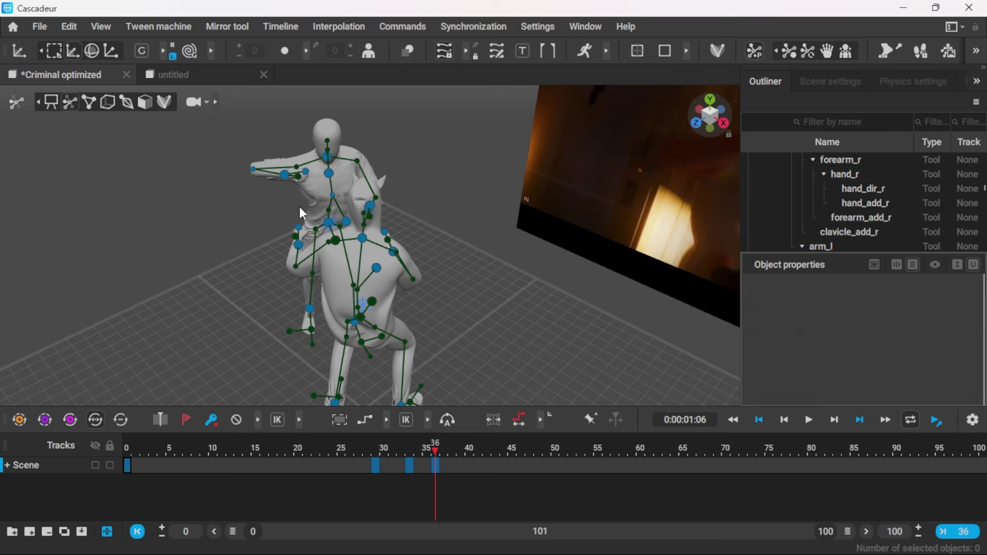
click(297, 175)
shift+click(285, 176)
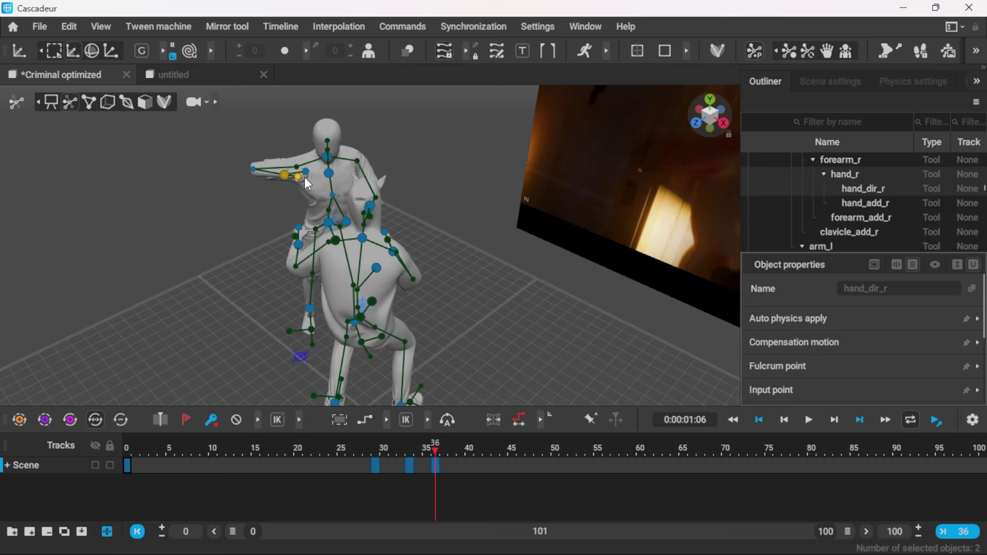
shift+click(305, 173)
drag(267, 184, 227, 188)
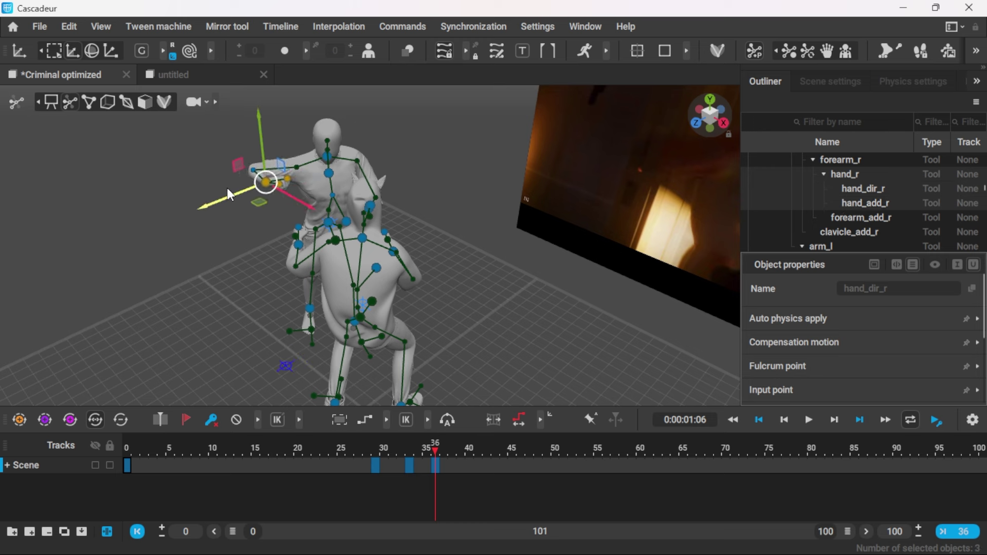
click(270, 218)
click(277, 179)
shift+click(289, 177)
drag(260, 199, 236, 204)
click(261, 252)
Move both of the T-shirt character's feet slightly forward toward the masked character.
right_drag(262, 253, 375, 195)
click(262, 398)
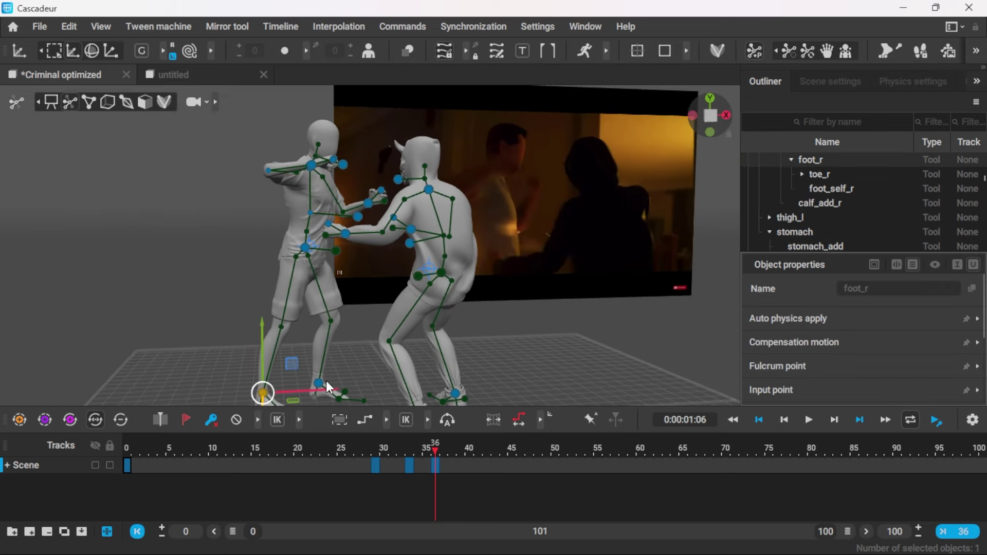
drag(349, 382, 366, 378)
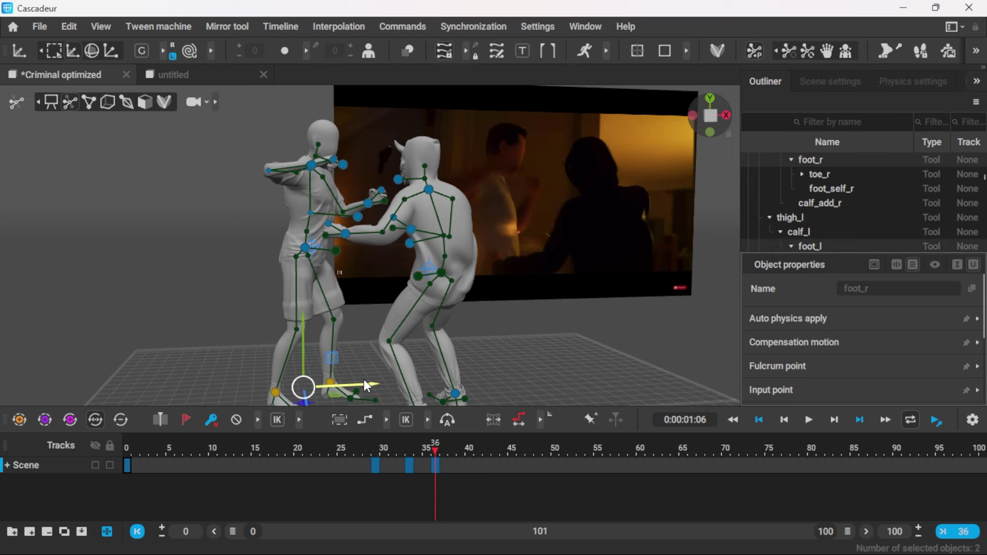
Raise the T-shirt character's left hand and pull it back toward his face, adjusting its depth.
mouse_move(352, 291)
right_down()
mouse_move(354, 302)
mouse_move(363, 295)
mouse_move(351, 298)
right_up()
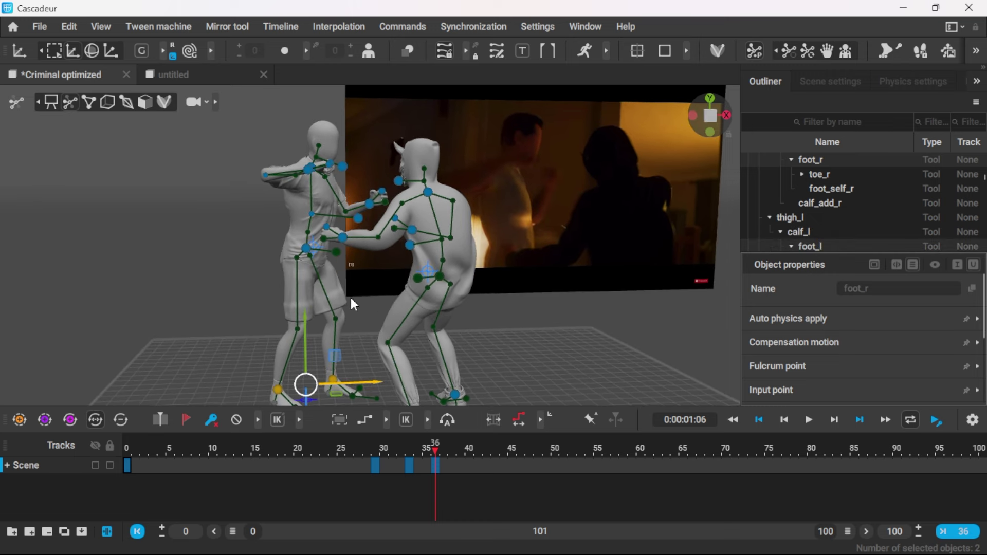
click(374, 199)
right_drag(412, 239, 378, 252)
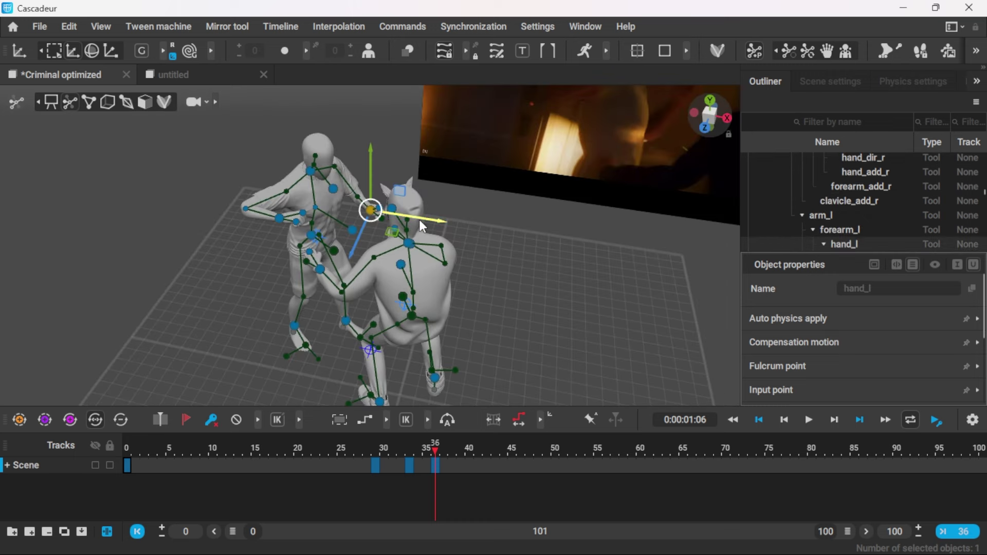
drag(420, 221, 408, 215)
drag(362, 153, 367, 132)
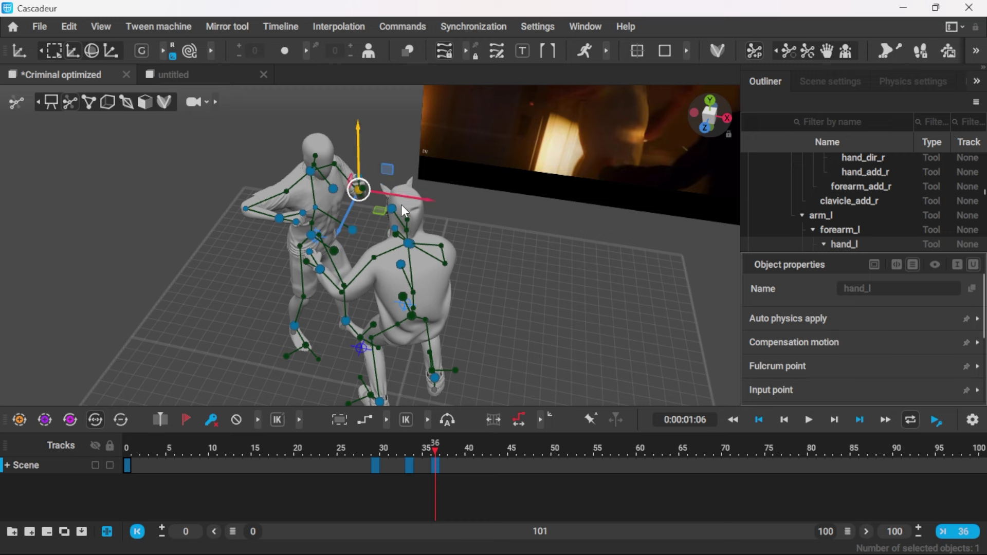
drag(332, 233, 345, 225)
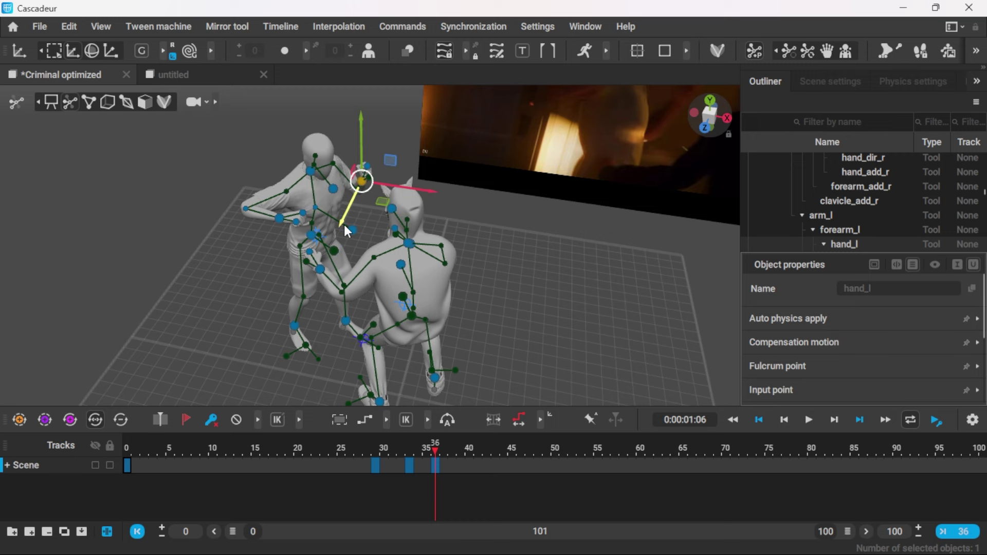
alt+drag(431, 238, 296, 209)
alt+drag(447, 190, 395, 270)
Adjust the T-shirt character's head direction controller in depth and raise it slightly.
click(341, 179)
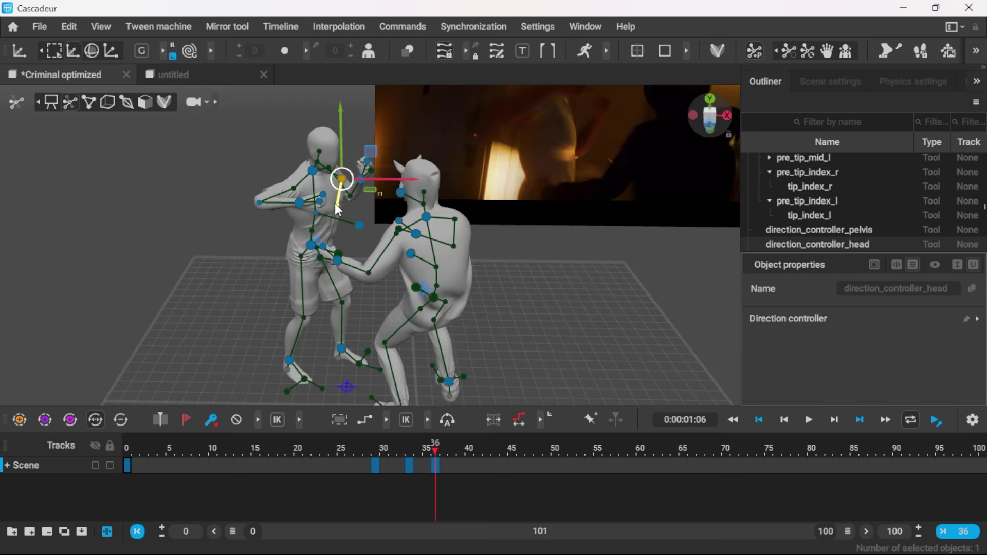
drag(335, 204, 342, 200)
drag(346, 134, 351, 122)
Display the characters without their rig points and limit the timeline range to frames 29 to 40.
alt+drag(376, 184, 576, 193)
scroll(536, 193, down, 3)
key(1)
drag(436, 444, 376, 438)
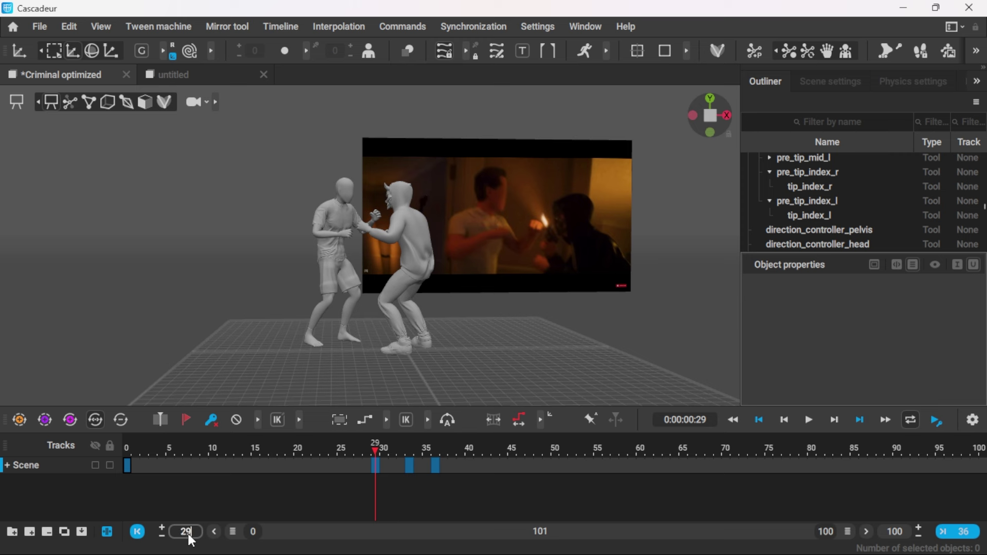
click(359, 493)
drag(138, 446, 117, 447)
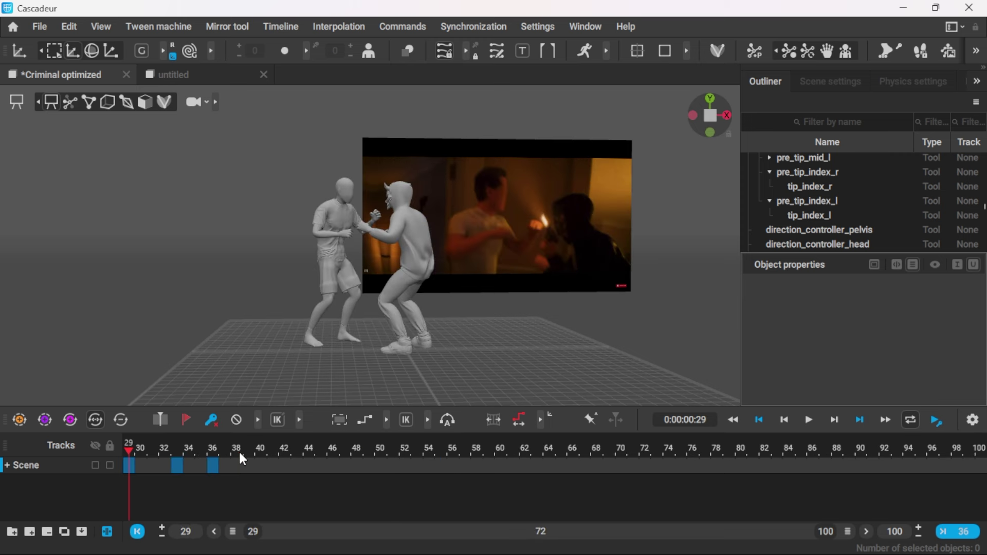
click(258, 449)
click(894, 536)
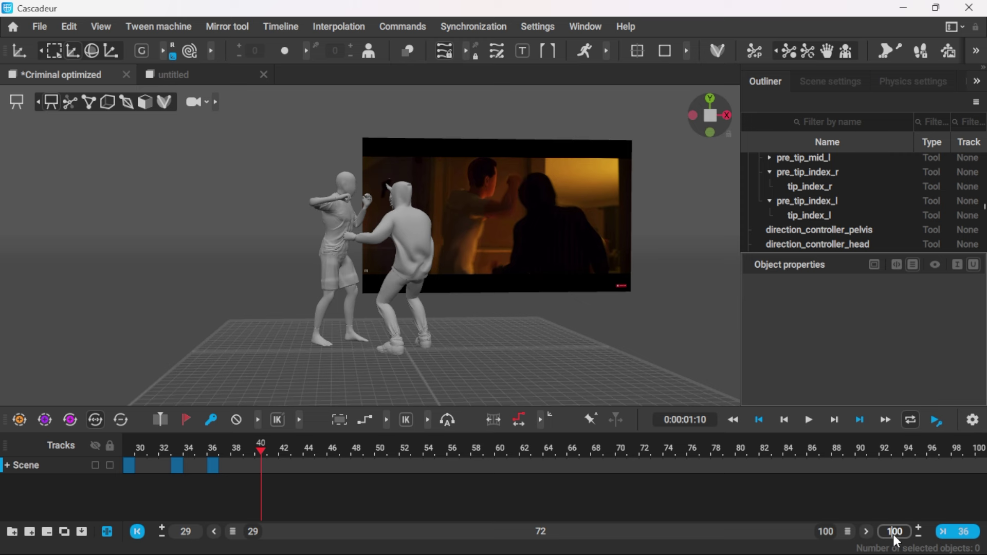
double_click(896, 535)
text(40)
key(Return)
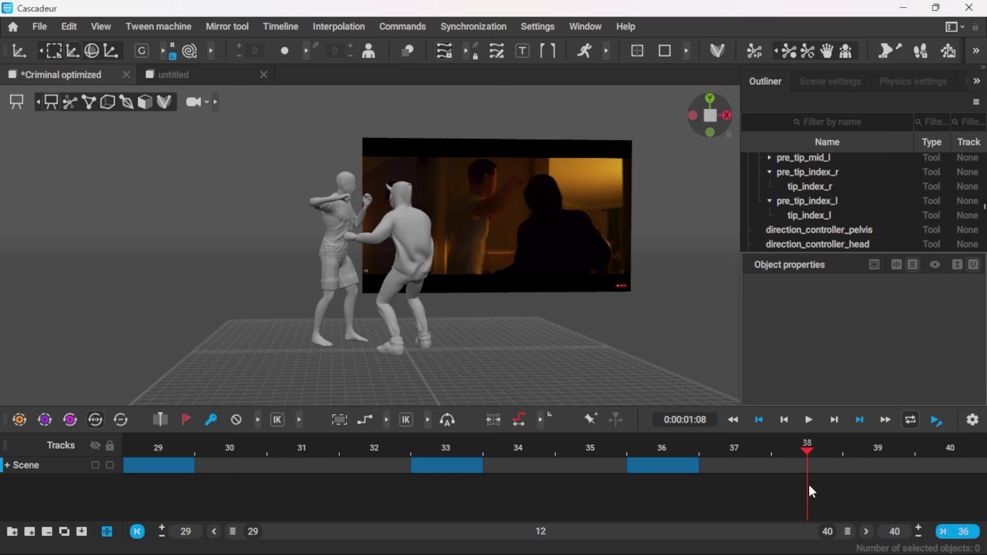
Compare both characters with the reference across the frames, and examine their frame 33 poses up close with the rig points shown.
alt+drag(467, 289, 445, 292)
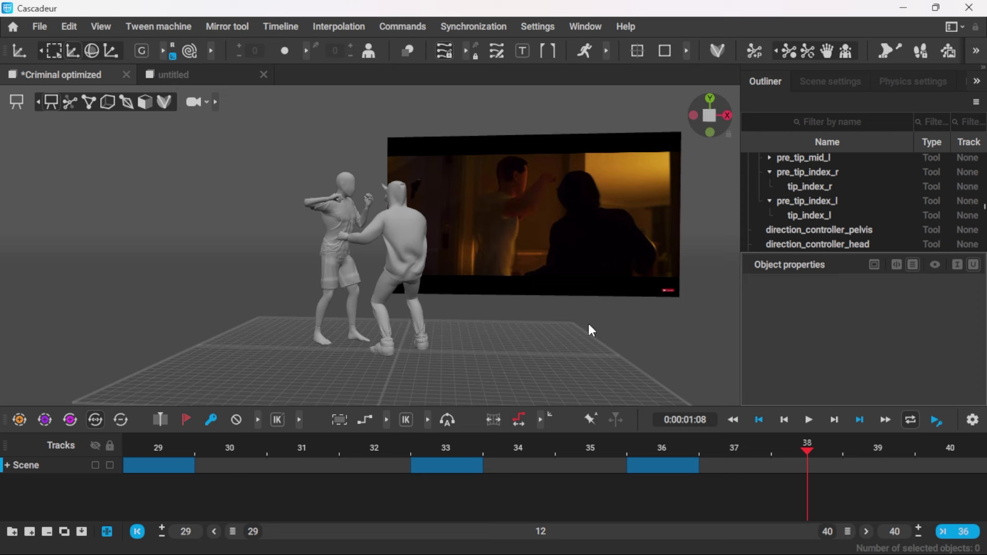
alt+drag(641, 324, 479, 323)
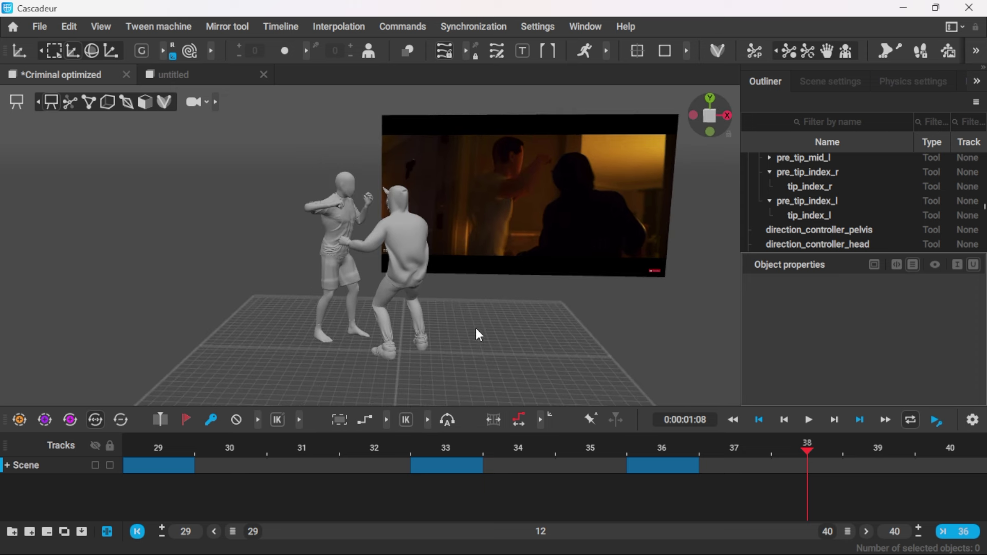
drag(172, 453, 446, 453)
click(68, 100)
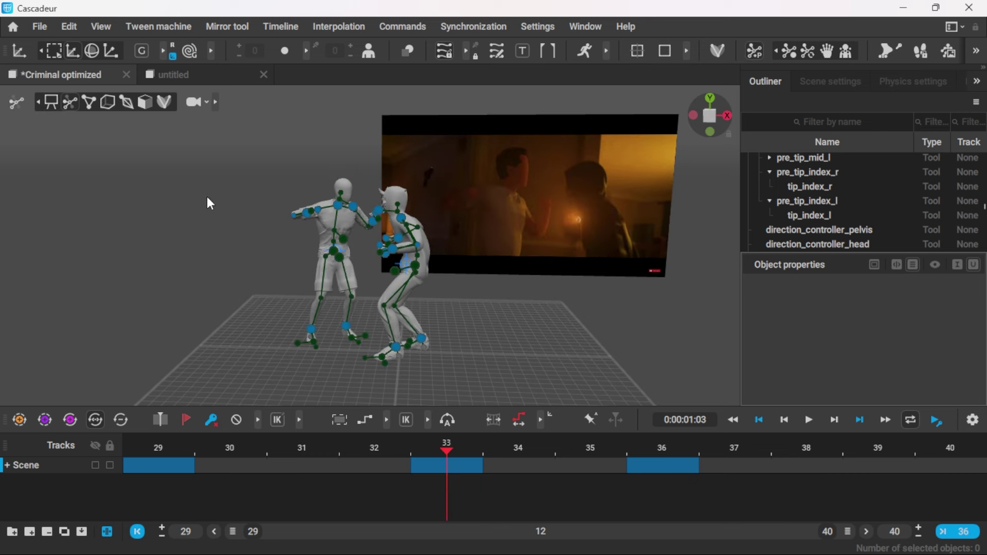
scroll(379, 291, up, 3)
scroll(384, 291, up, 5)
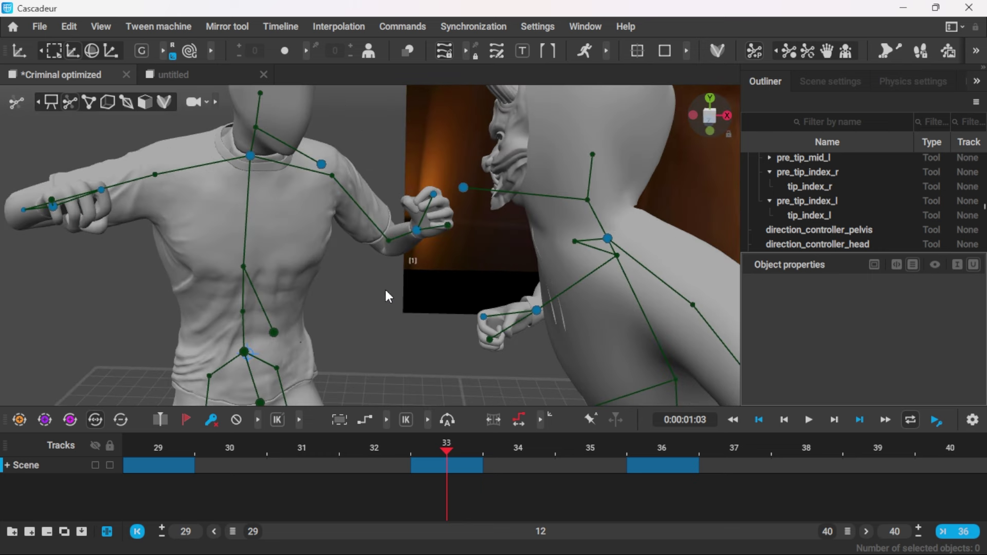
scroll(420, 253, down, 3)
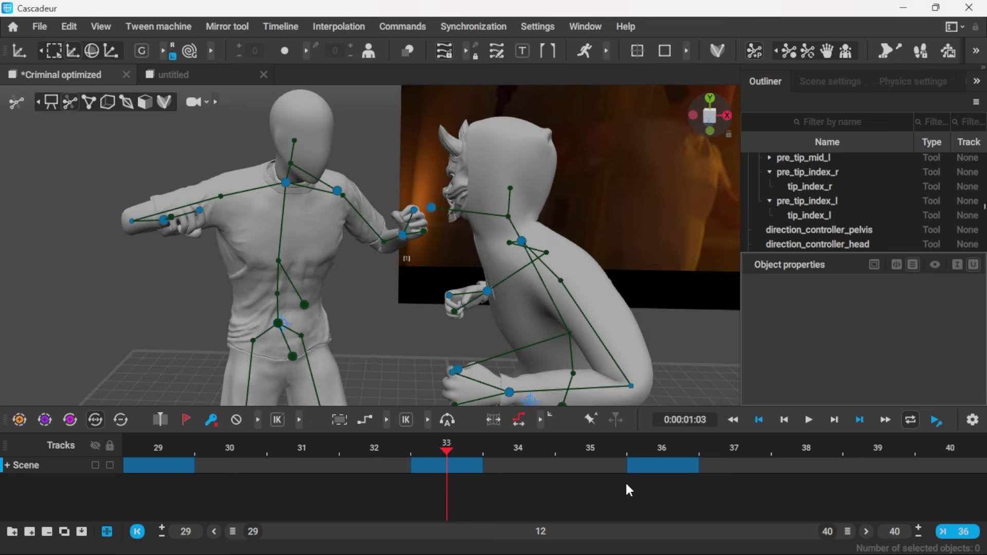
scroll(344, 230, down, 3)
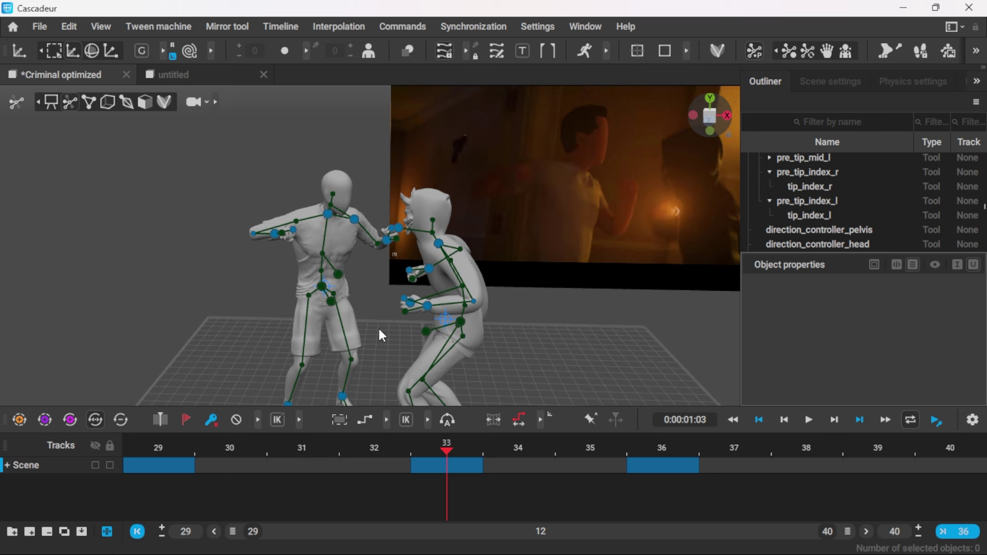
scroll(379, 329, up, 5)
alt+drag(379, 327, 438, 280)
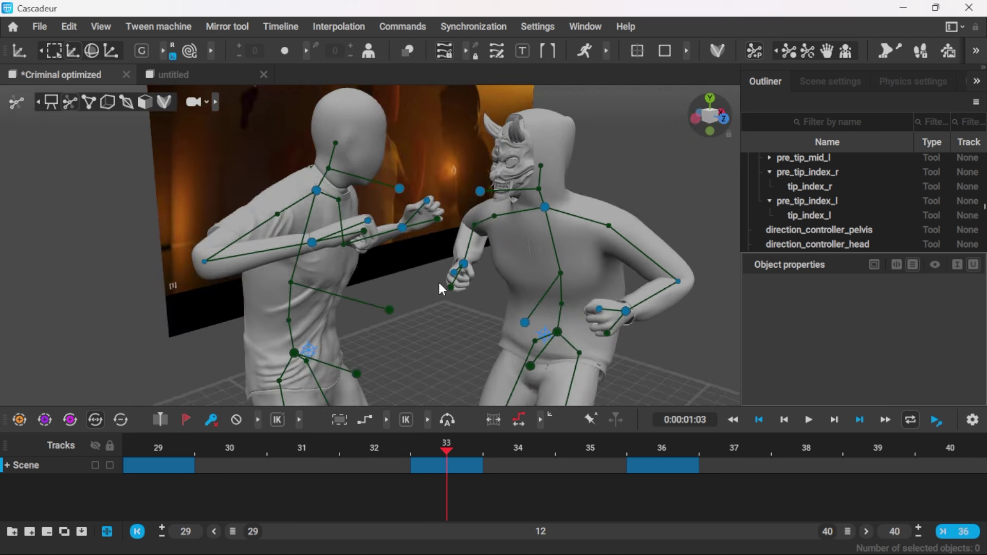
Examine the T-shirt fighter's right hand and forearm controllers and both characters' poses at frame 33 from different angles.
click(312, 243)
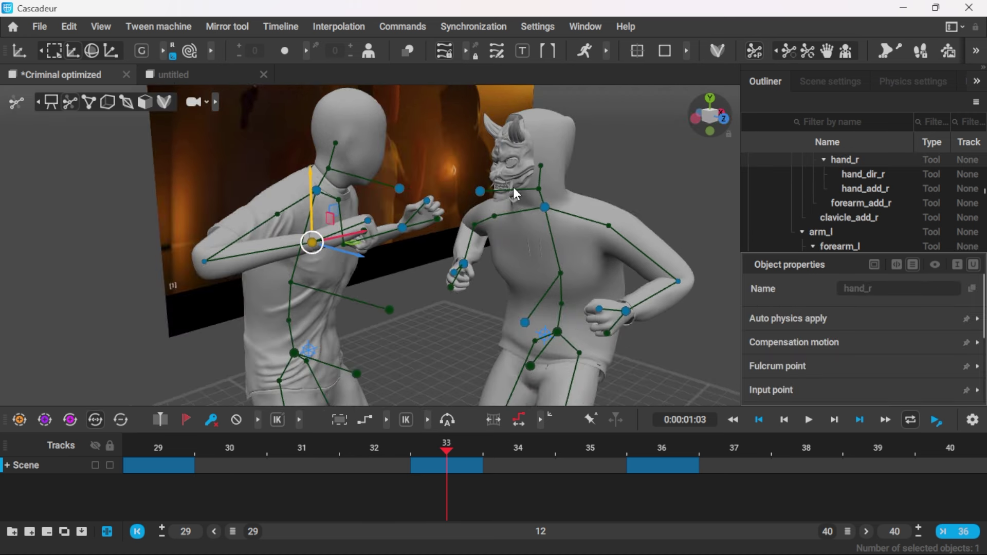
alt+drag(375, 313, 426, 298)
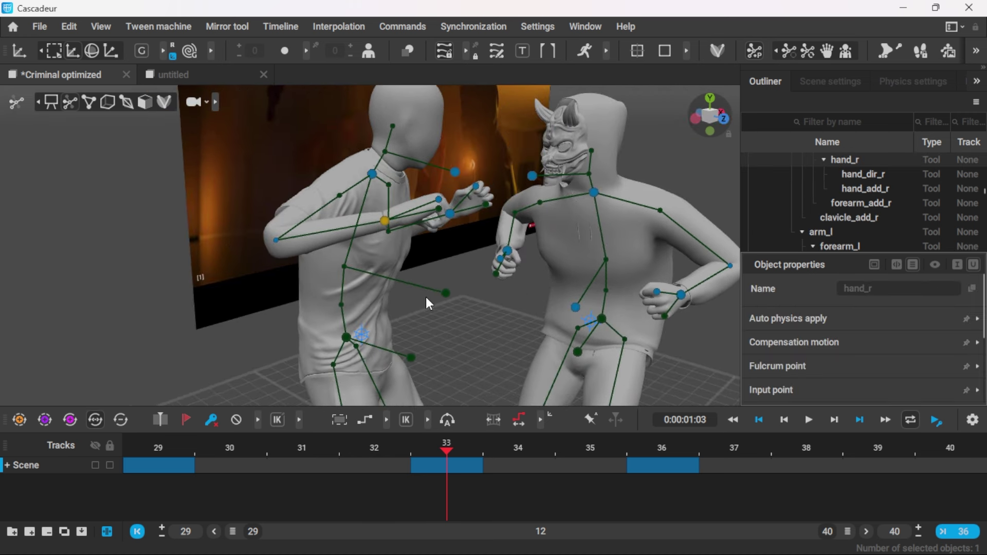
click(277, 233)
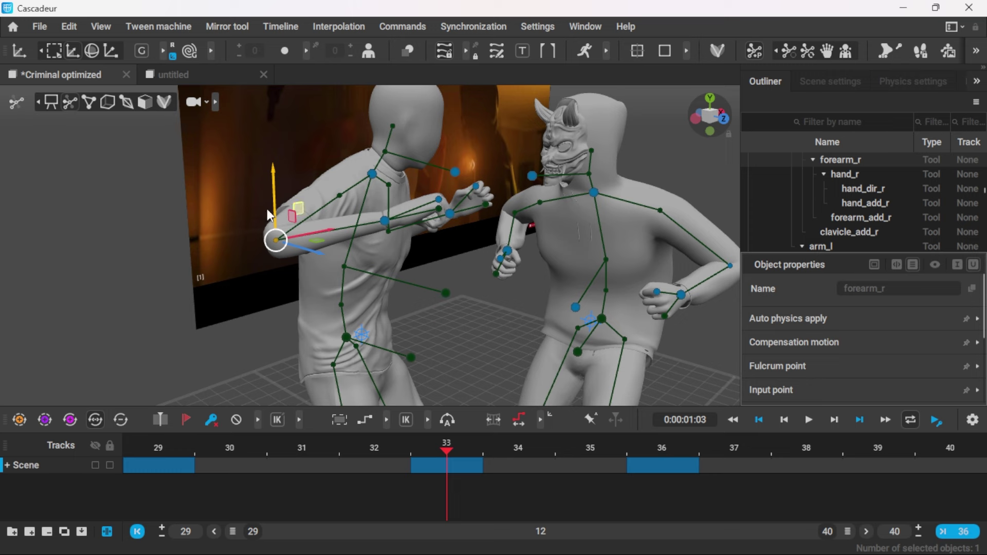
alt+drag(436, 316, 361, 311)
scroll(363, 311, down, 3)
alt+middle_drag(433, 340, 422, 310)
scroll(438, 260, down, 3)
scroll(422, 310, down, 3)
click(422, 310)
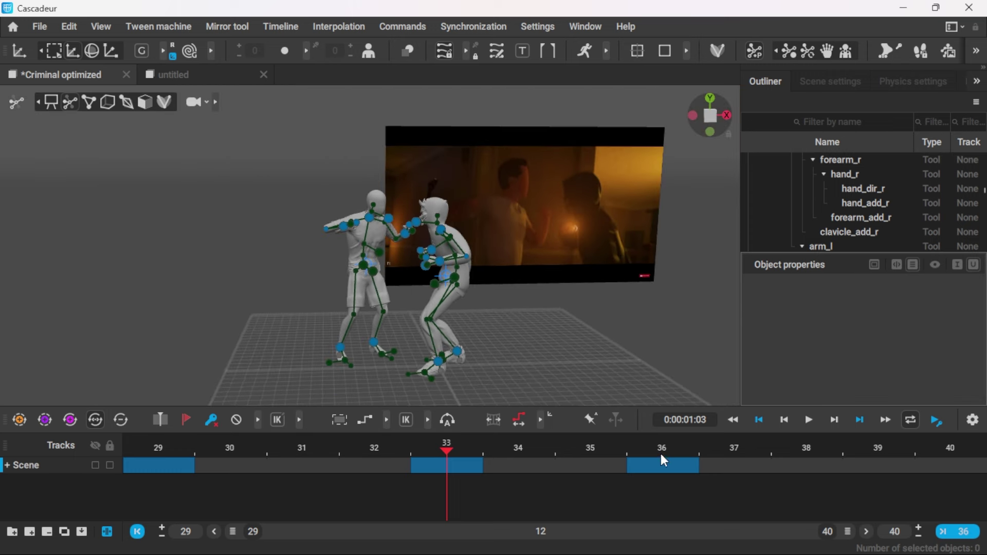
Apply smooth Bezier interpolation to the Scene track from frame 29 to frame 40.
click(152, 447)
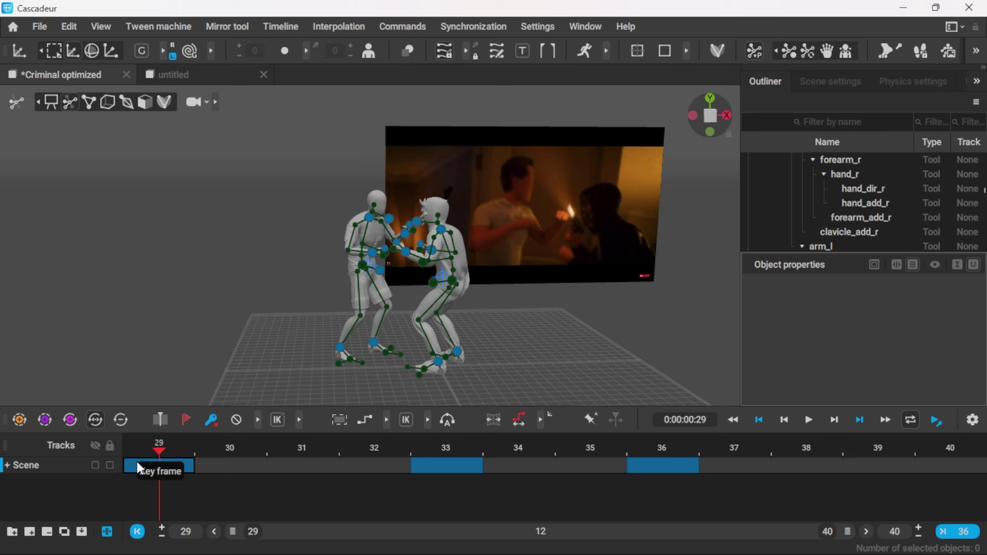
click(395, 464)
click(972, 469)
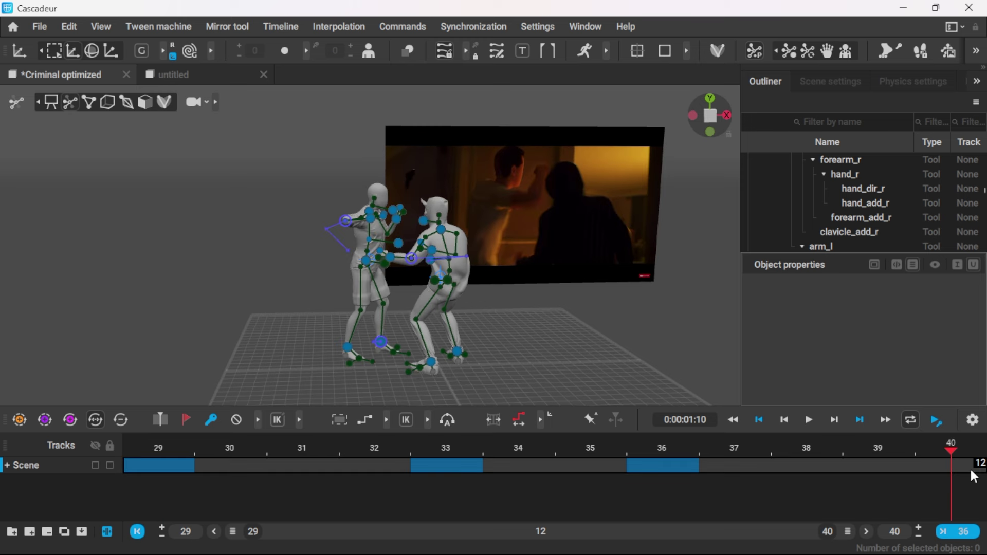
click(387, 421)
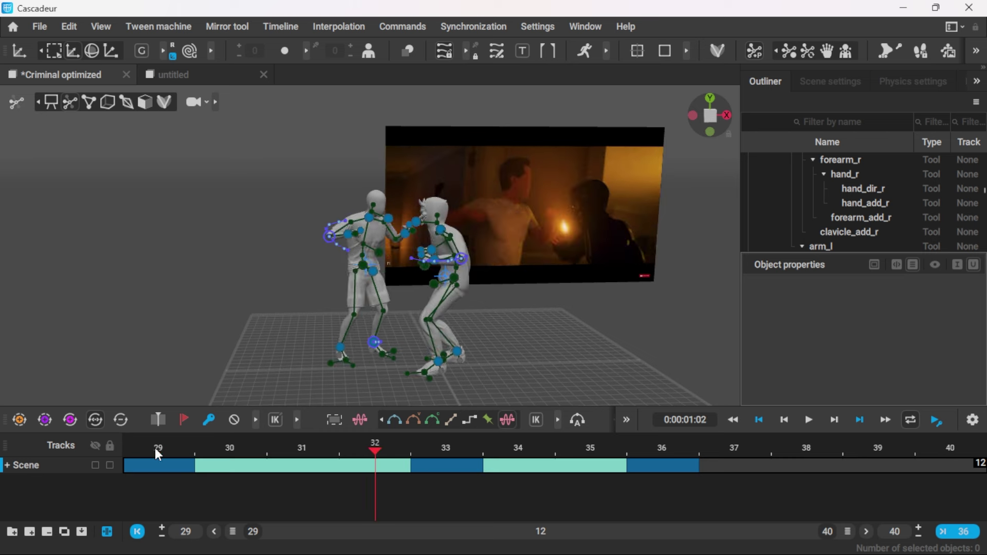
Hide the rig controllers to show only the character meshes and review the interpolated motion from frame 29.
mouse_move(155, 449)
mouse_down()
mouse_move(205, 474)
mouse_move(162, 448)
mouse_move(123, 451)
mouse_move(283, 461)
mouse_move(128, 466)
mouse_move(149, 450)
mouse_up()
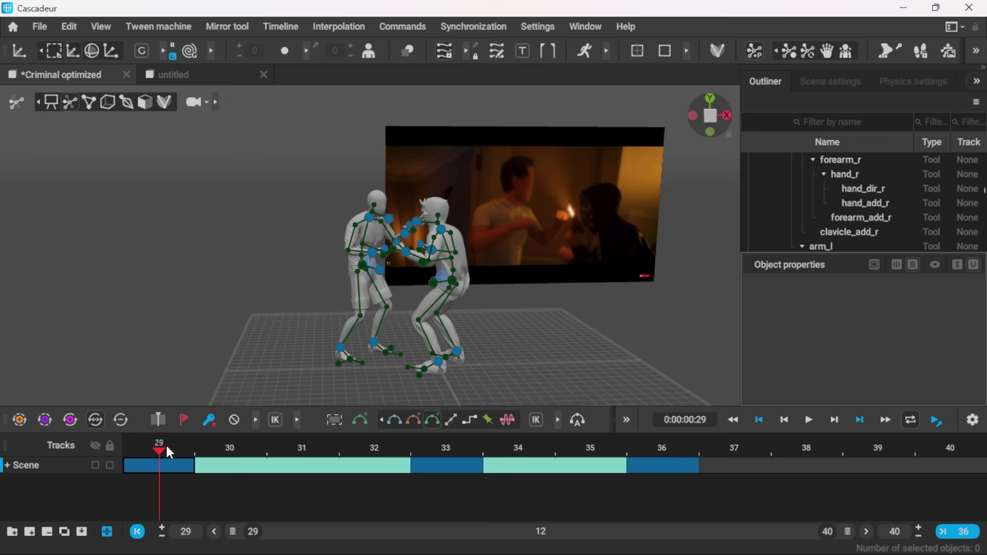
click(51, 102)
drag(160, 450, 11, 474)
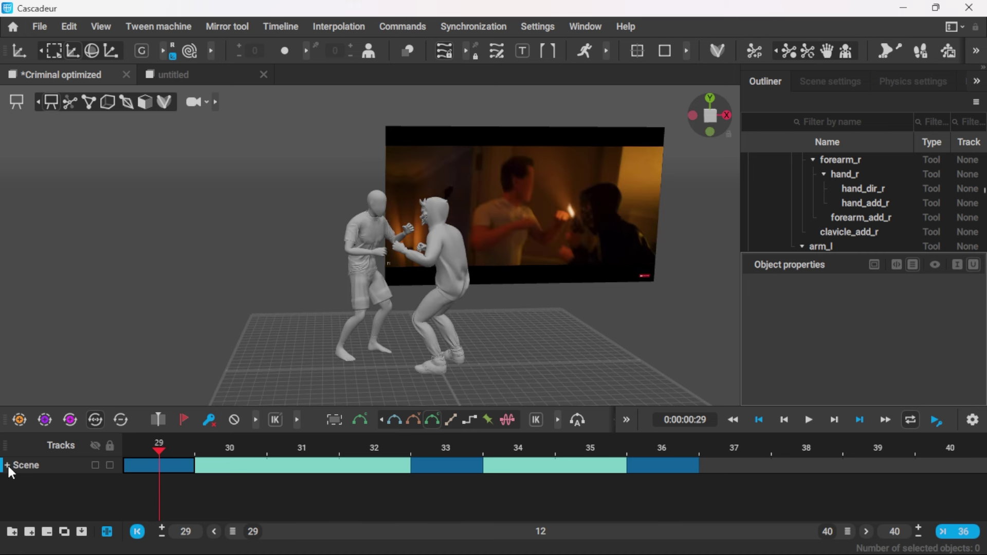
Expand the Scene track and the second character's track to reach its Body, Head, Arms and Legs tracks.
click(8, 466)
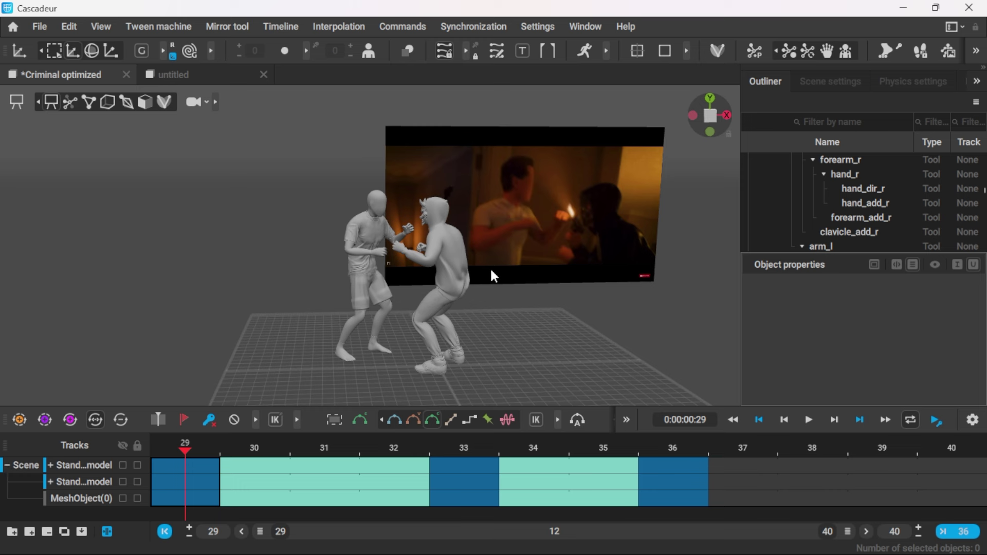
click(82, 464)
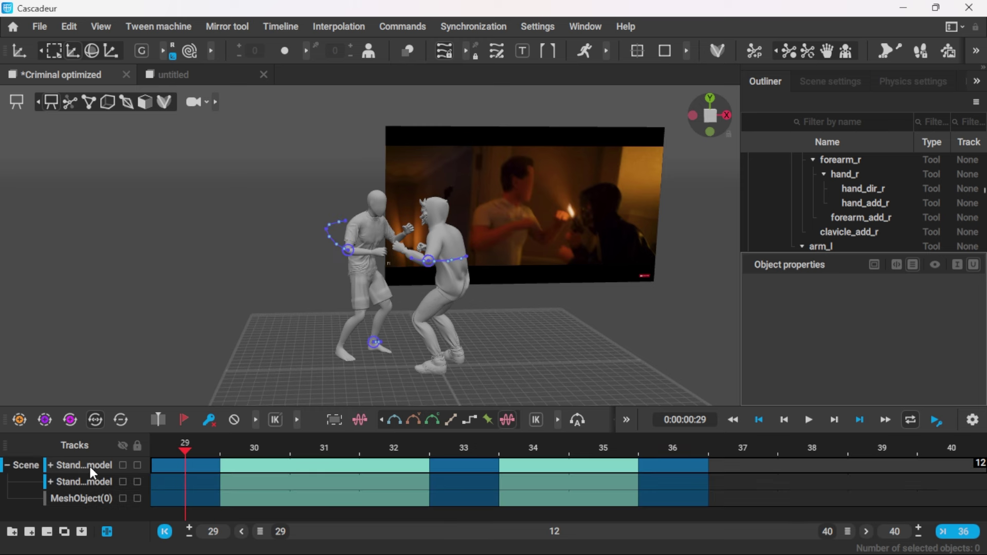
click(51, 482)
scroll(82, 490, up, 1)
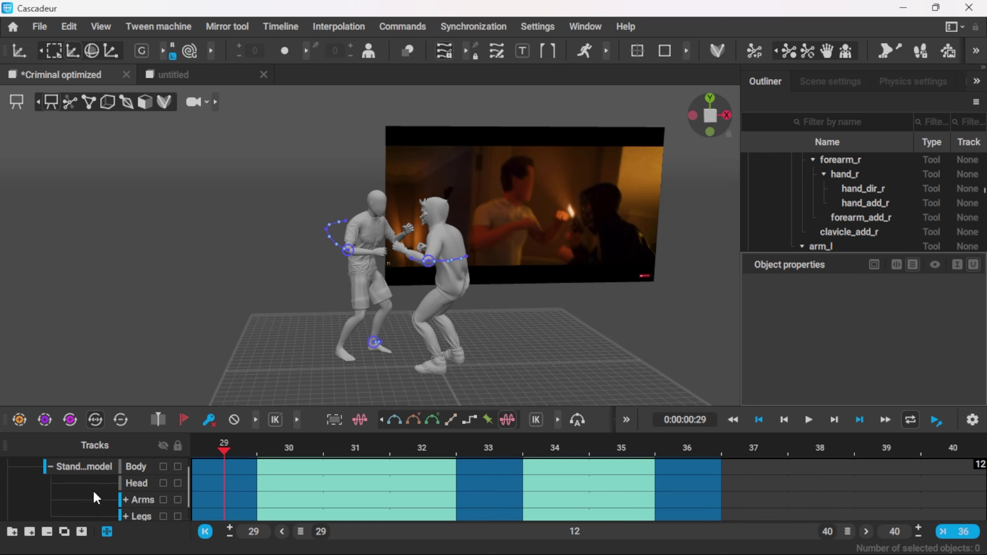
scroll(134, 482, down, 1)
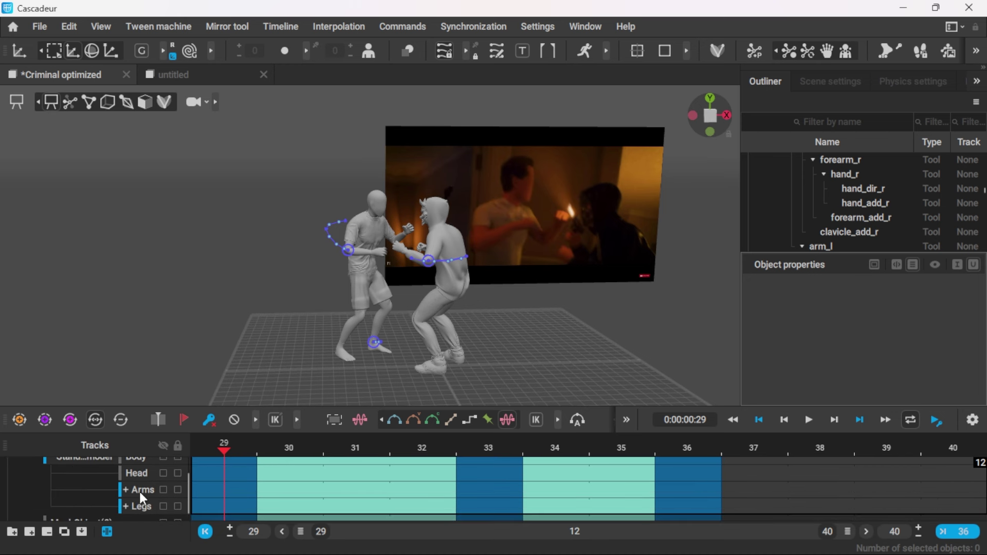
Set the second character's Arms track to FK interpolation over frames 29 to 36 and scrub through the motion.
click(222, 491)
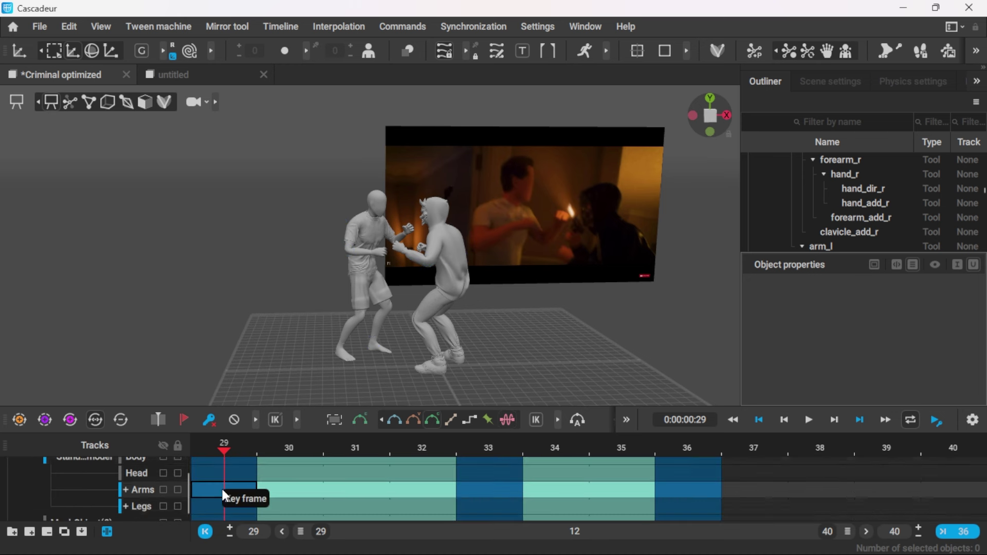
drag(235, 496, 676, 498)
click(557, 419)
click(591, 417)
drag(256, 456, 168, 468)
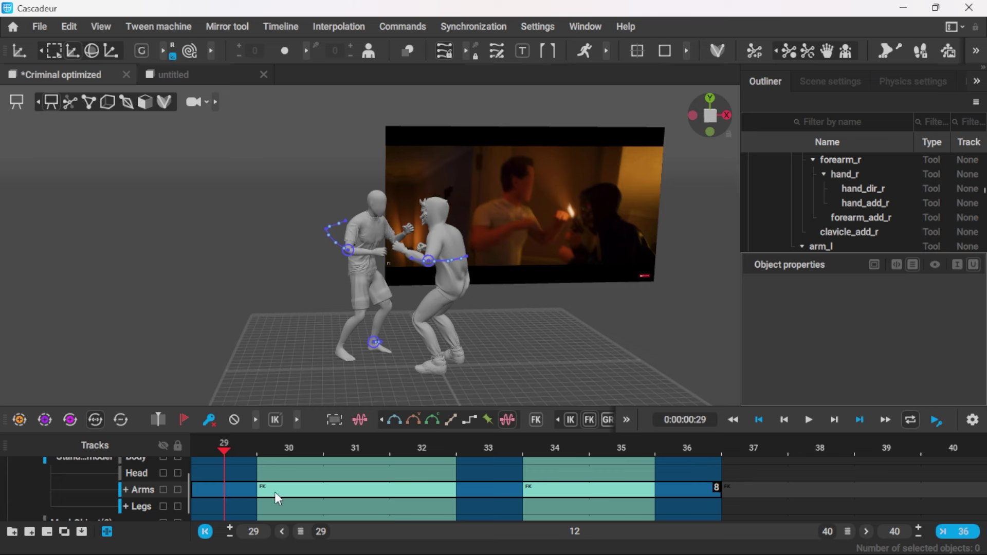
drag(229, 449, 479, 459)
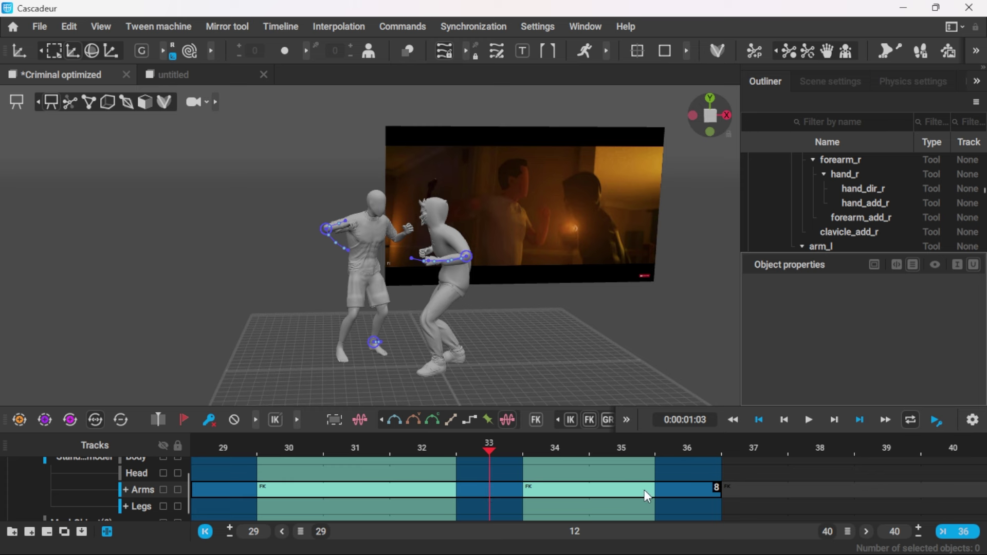
Try IK interpolation on the Arms track from frame 33 to frame 36, and undo it.
drag(508, 490, 704, 484)
click(569, 419)
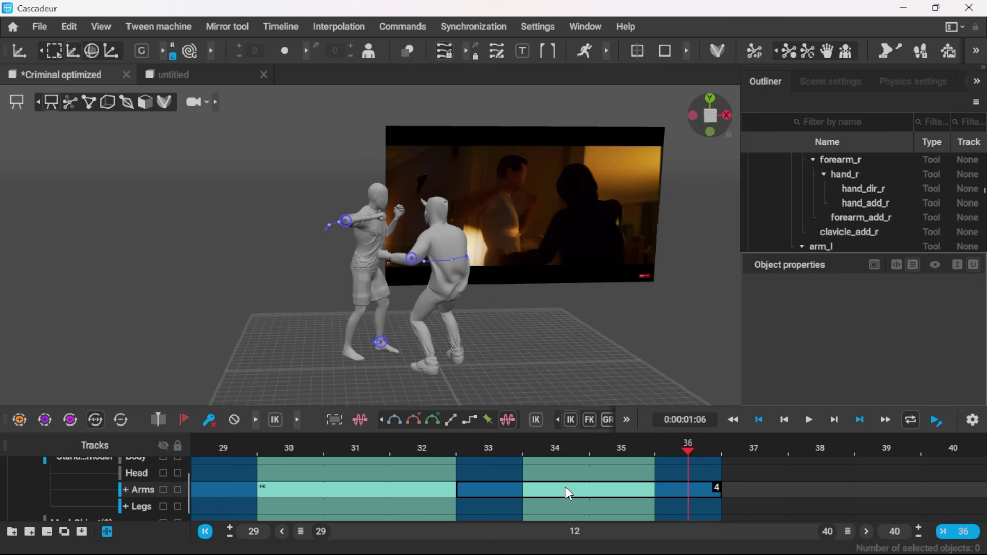
key(ctrl+z)
Review the Legs and Body tracks of the second character between frames 29, 33 and 36 against the reference footage.
click(246, 502)
mouse_move(223, 450)
mouse_down()
mouse_move(645, 455)
mouse_move(408, 441)
mouse_move(228, 459)
mouse_up()
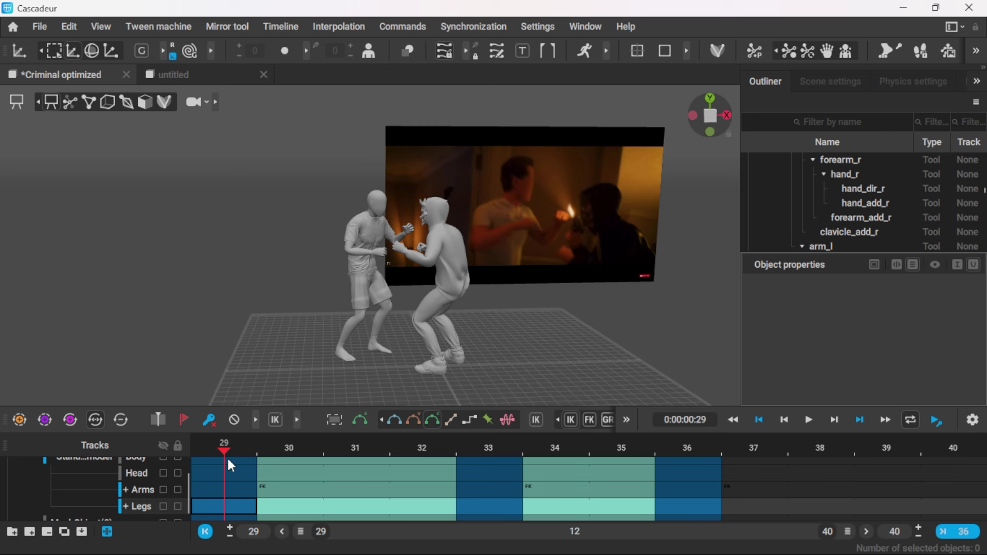
drag(228, 459, 506, 443)
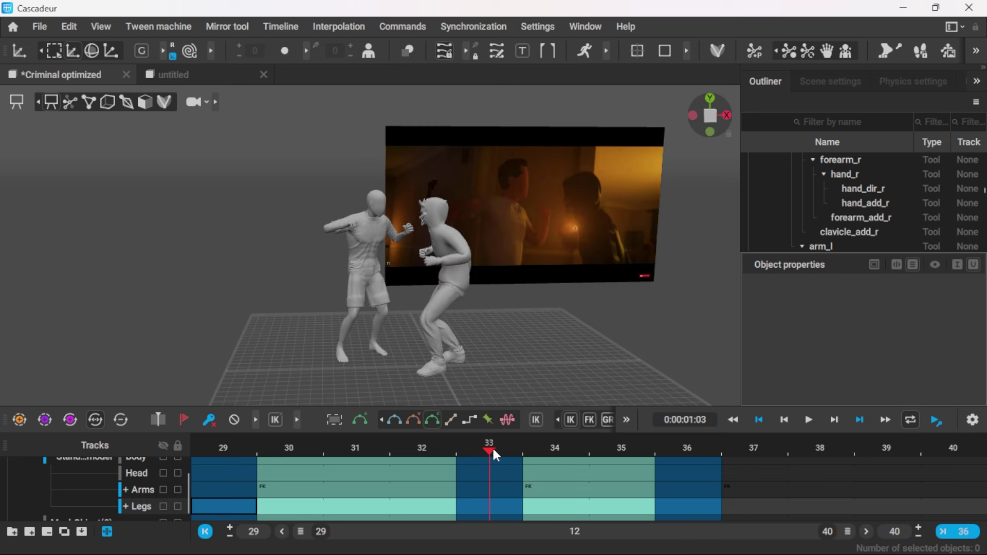
mouse_move(495, 450)
mouse_down()
mouse_move(679, 447)
mouse_move(510, 449)
mouse_up()
drag(513, 509, 691, 511)
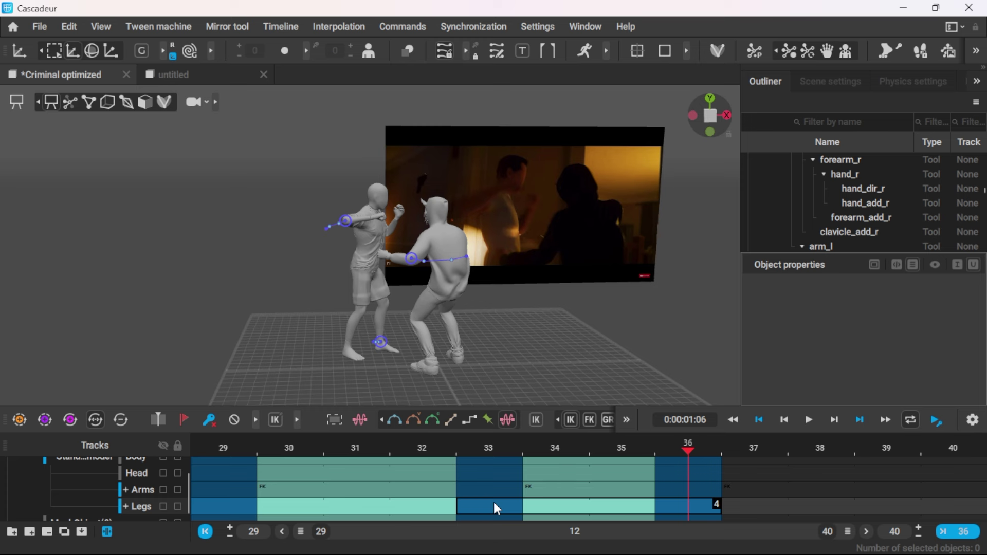
scroll(303, 500, up, 2)
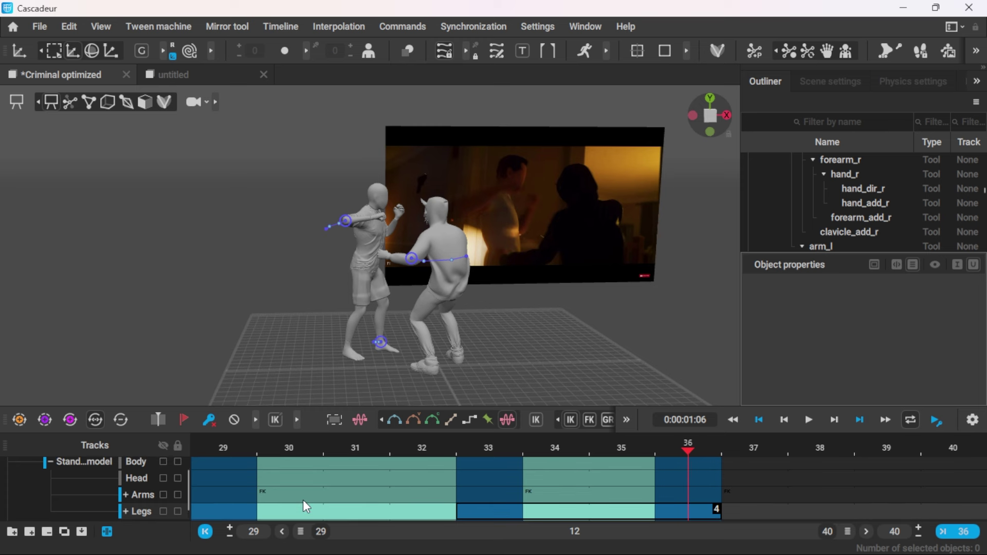
click(239, 471)
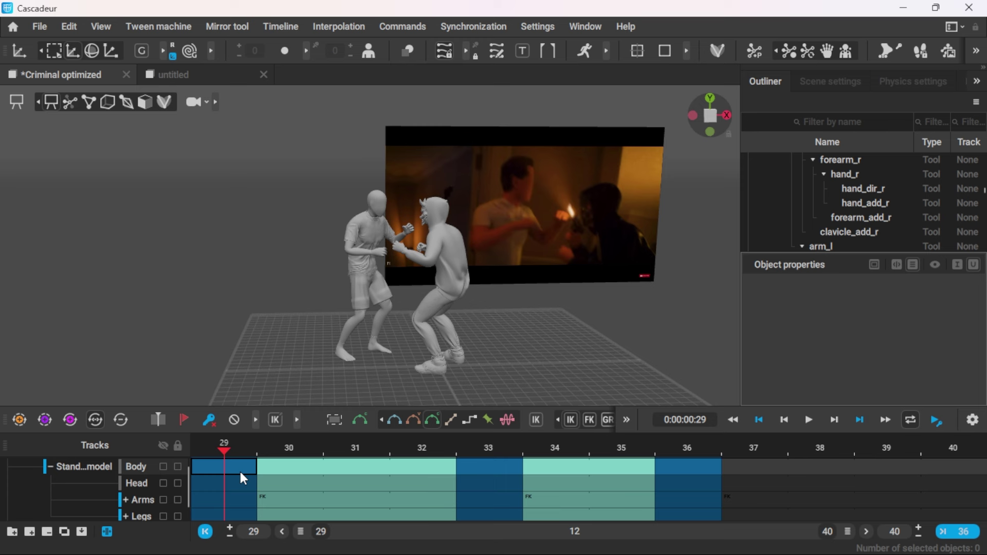
drag(507, 461, 650, 493)
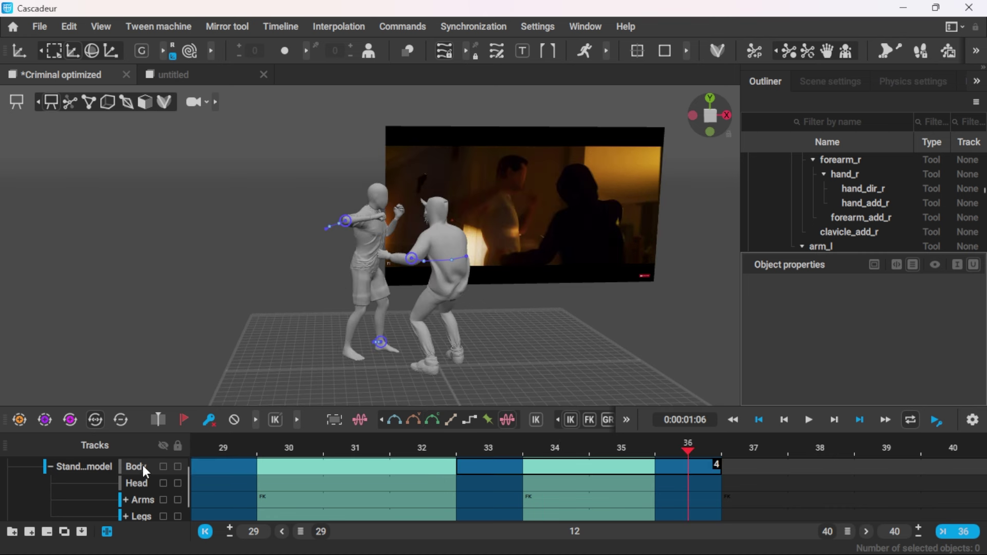
Apply FK interpolation within the first character's track over frames 29 to 36 and scrub through the motion.
click(590, 420)
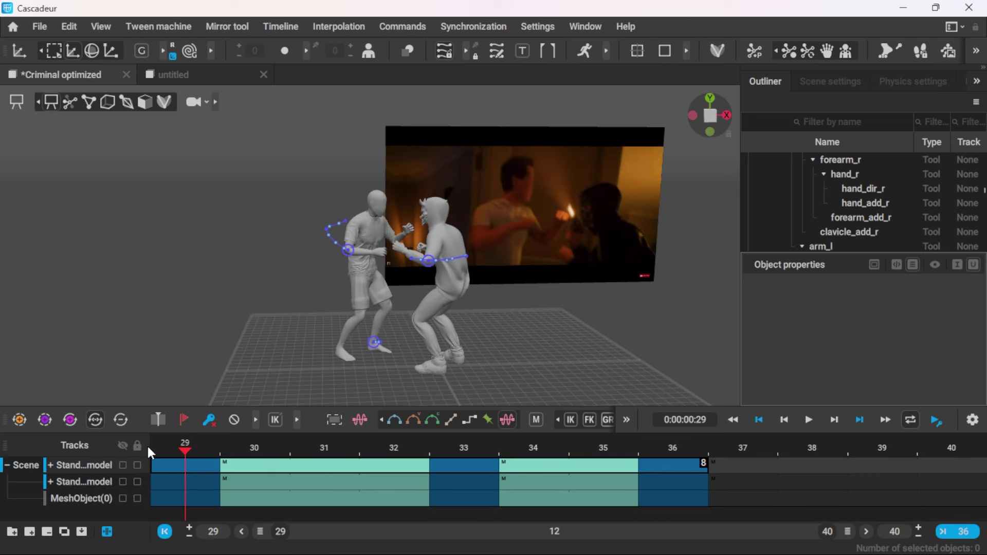
drag(147, 445, 646, 463)
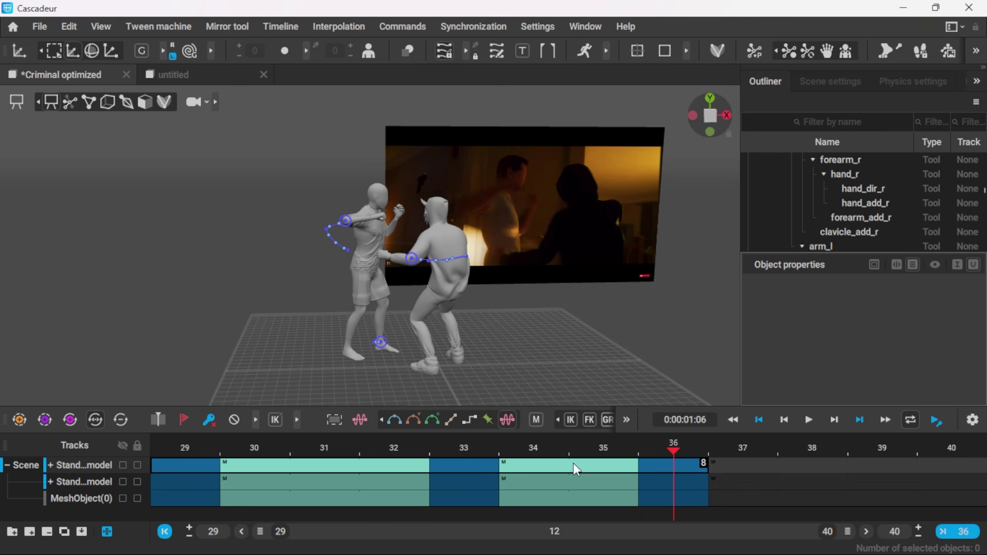
Examine both characters' arm poses and trajectories at frame 34 with the rig controllers shown, and return to the mesh-only view.
click(551, 443)
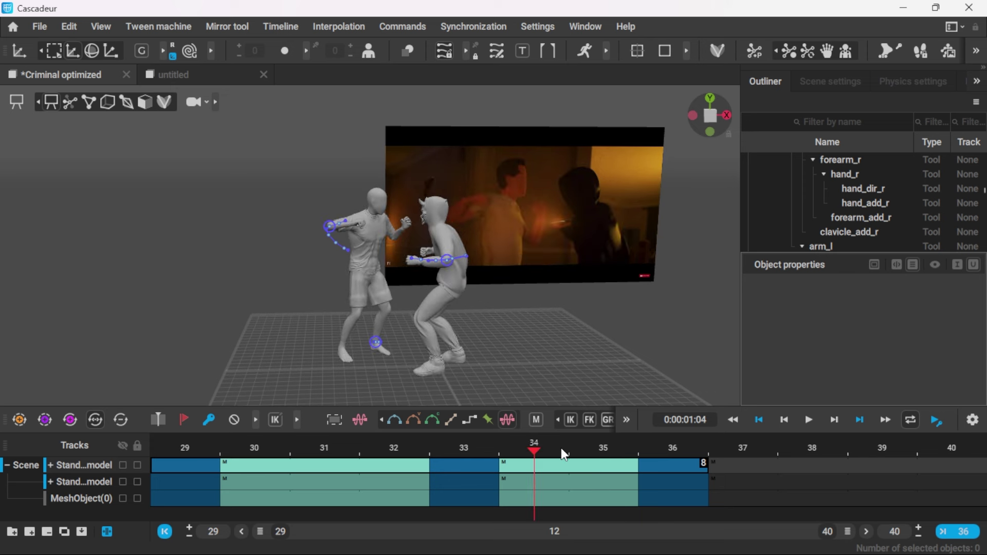
alt+drag(514, 325, 510, 348)
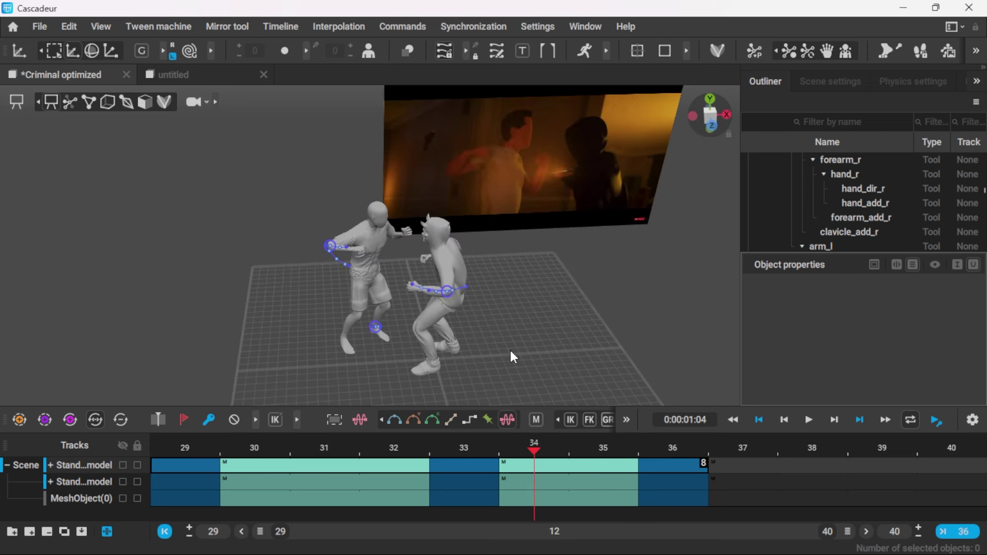
click(70, 102)
scroll(602, 316, up, 3)
alt+drag(602, 317, 589, 316)
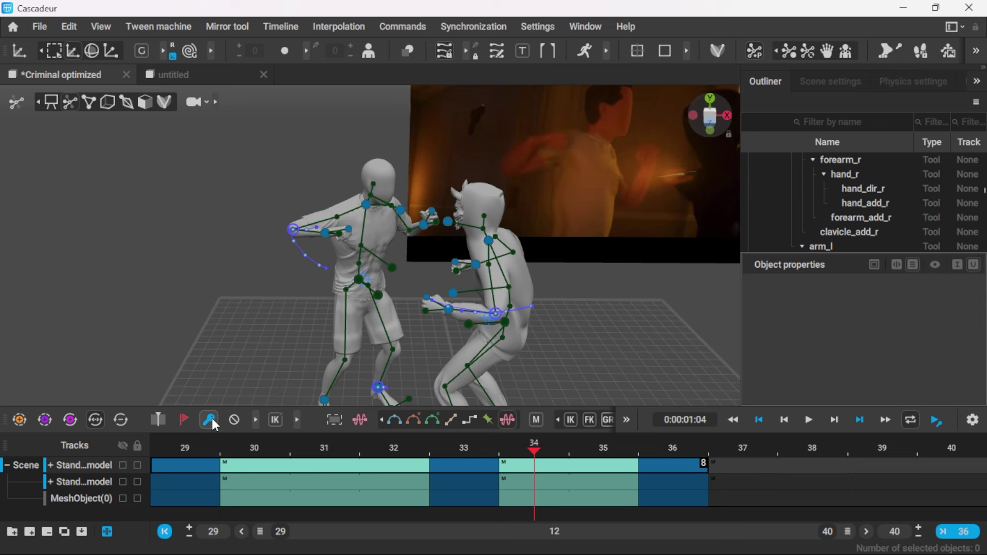
scroll(425, 329, up, 2)
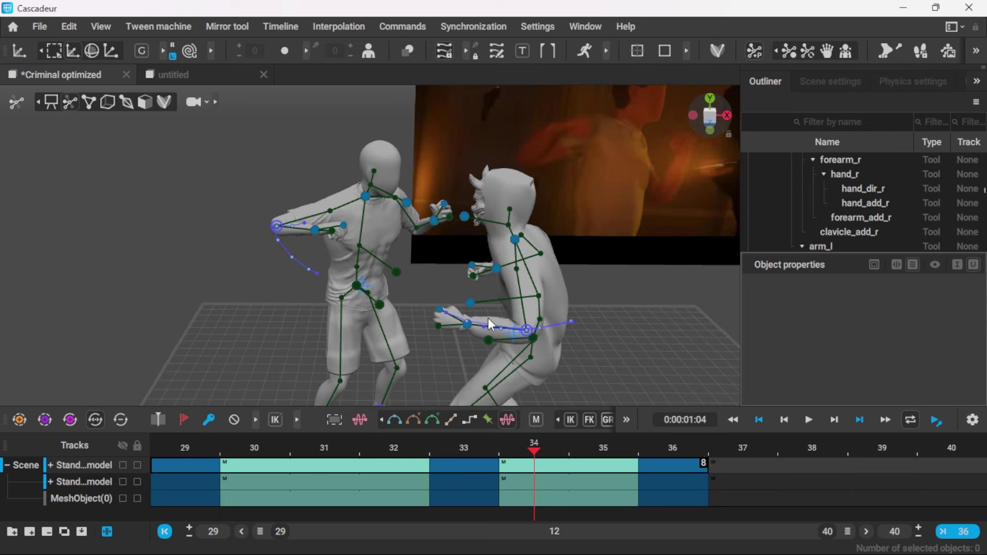
scroll(529, 341, down, 5)
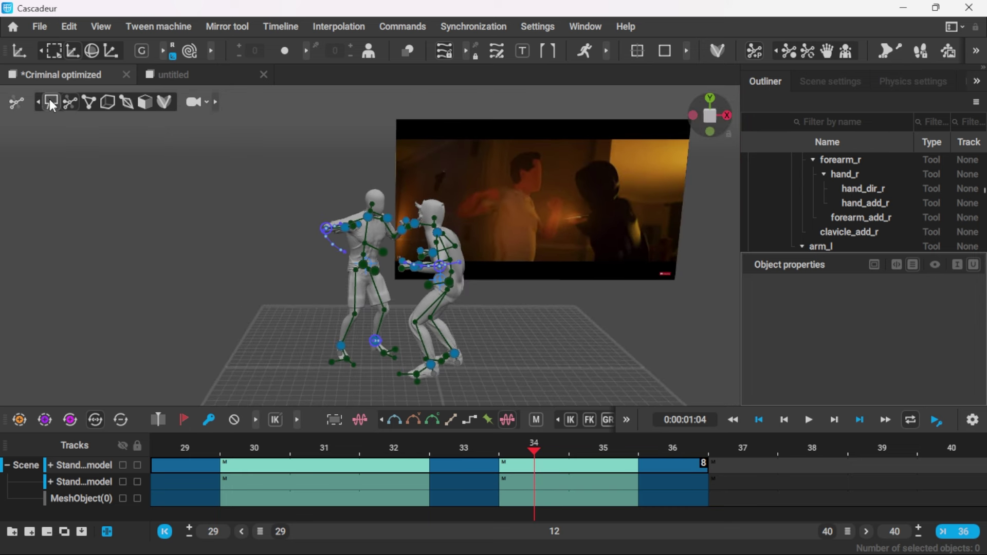
click(16, 102)
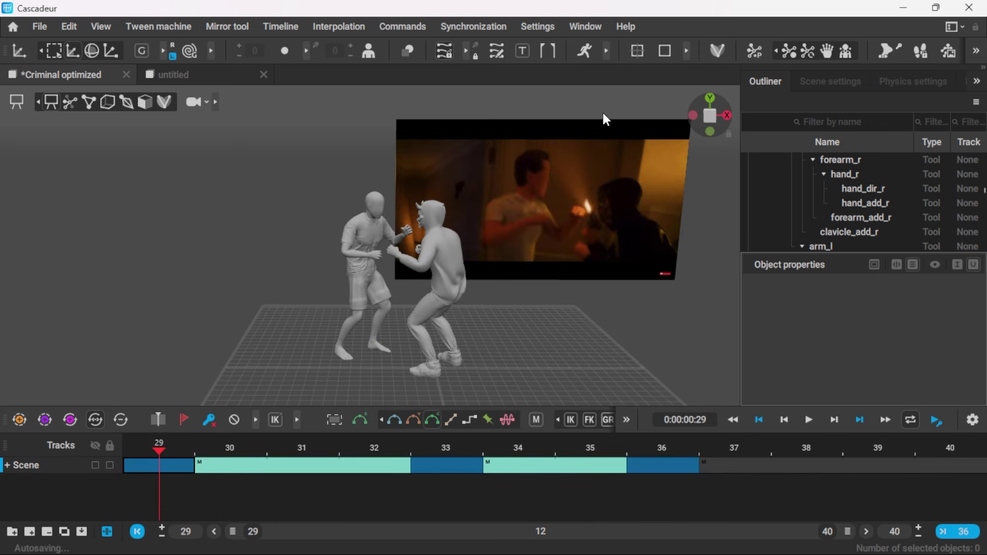
Turn on the Physics Assistant and compare the green physics figures with the original characters up to frame 36.
click(584, 50)
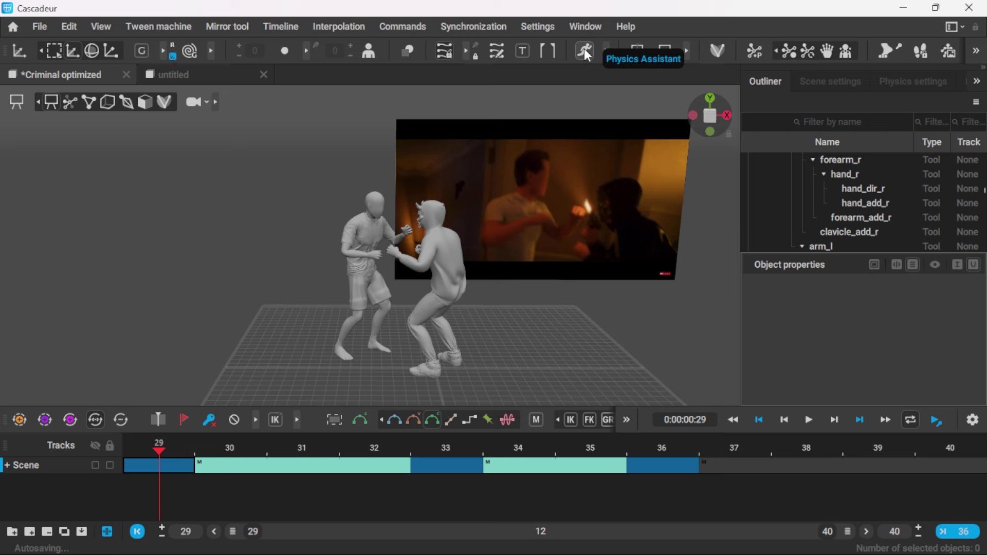
drag(156, 452, 659, 455)
scroll(415, 341, up, 5)
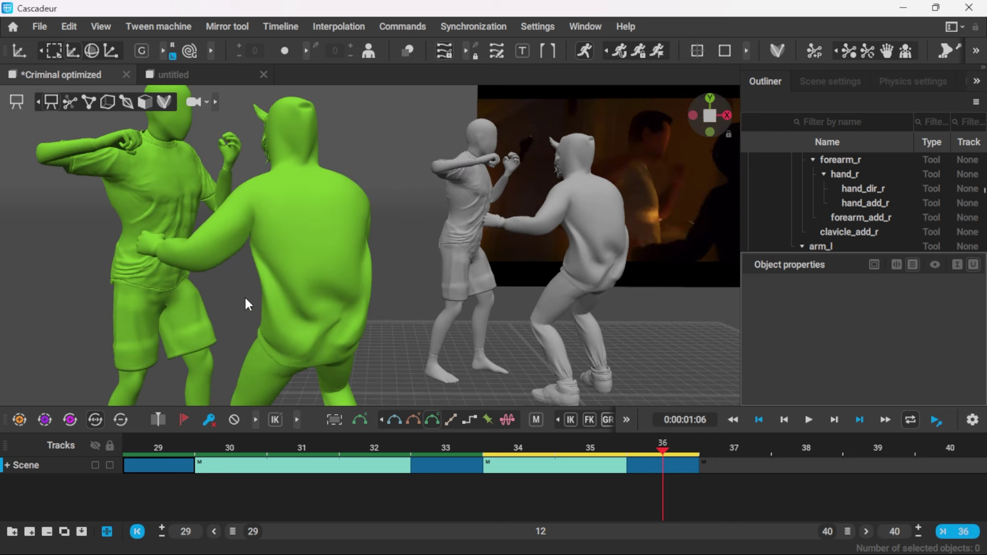
middle_drag(500, 305, 451, 295)
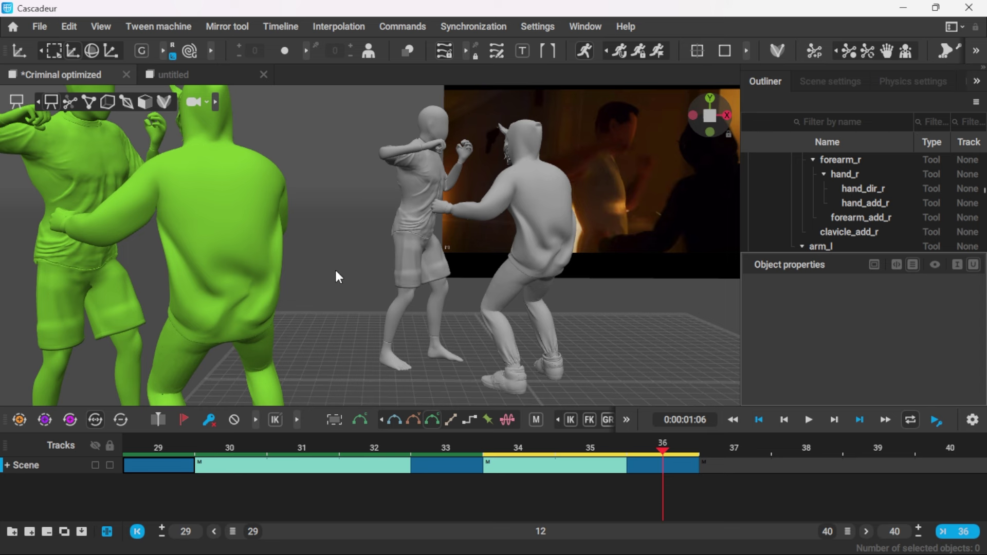
middle_drag(372, 270, 488, 261)
scroll(487, 260, down, 3)
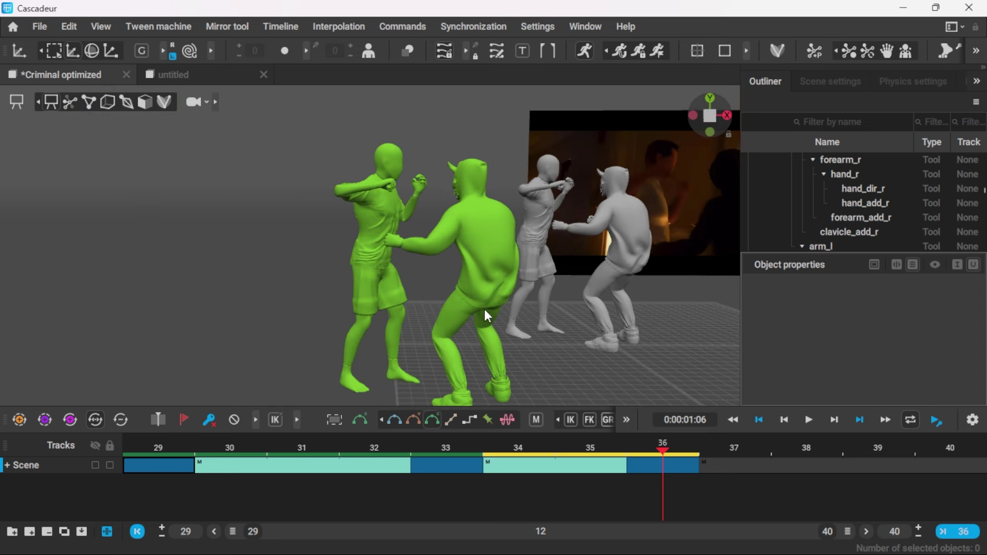
Scrub between frames 33 and 36 with the rig controllers shown, comparing the green physics figures with the original characters.
middle_drag(497, 314, 479, 305)
drag(386, 455, 661, 412)
scroll(541, 334, down, 2)
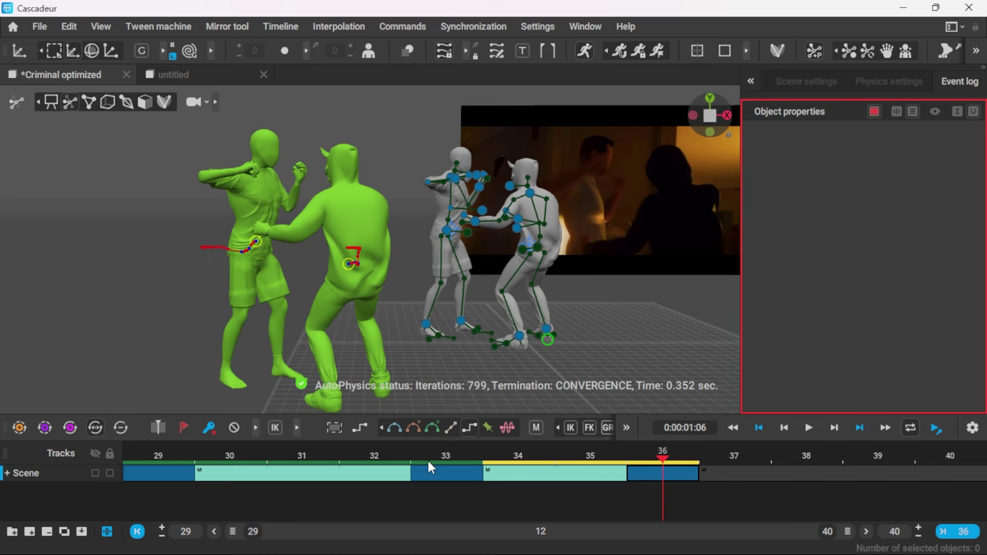
click(432, 457)
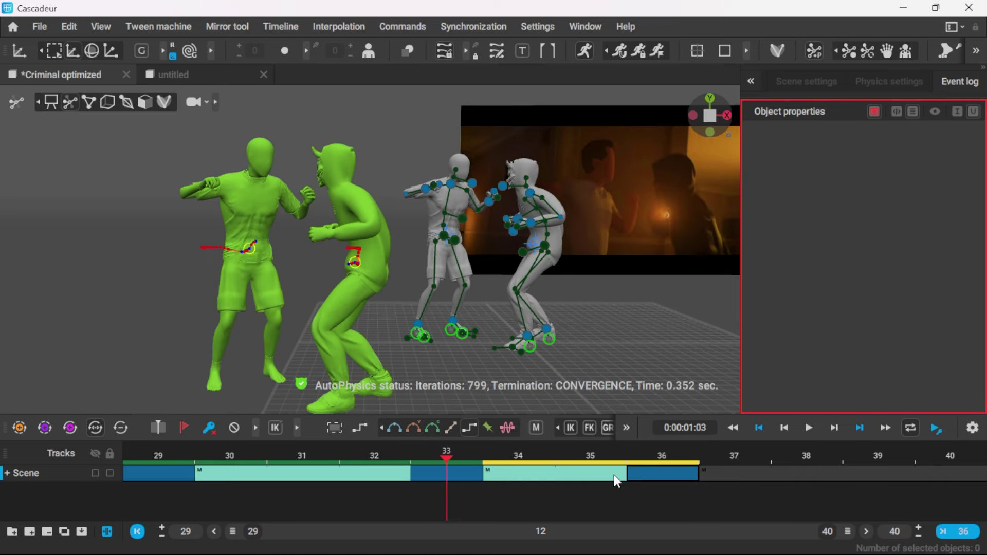
middle_drag(419, 363, 474, 357)
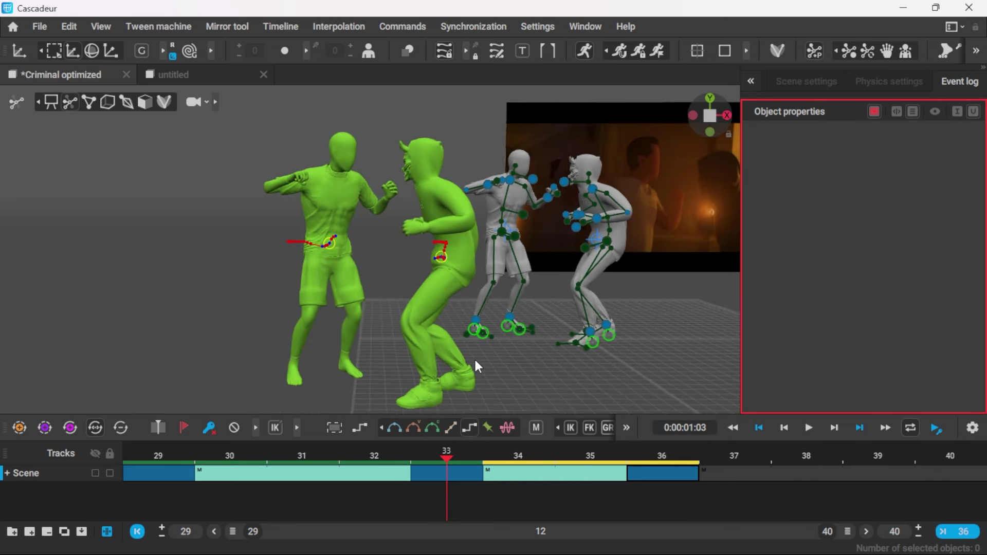
click(551, 452)
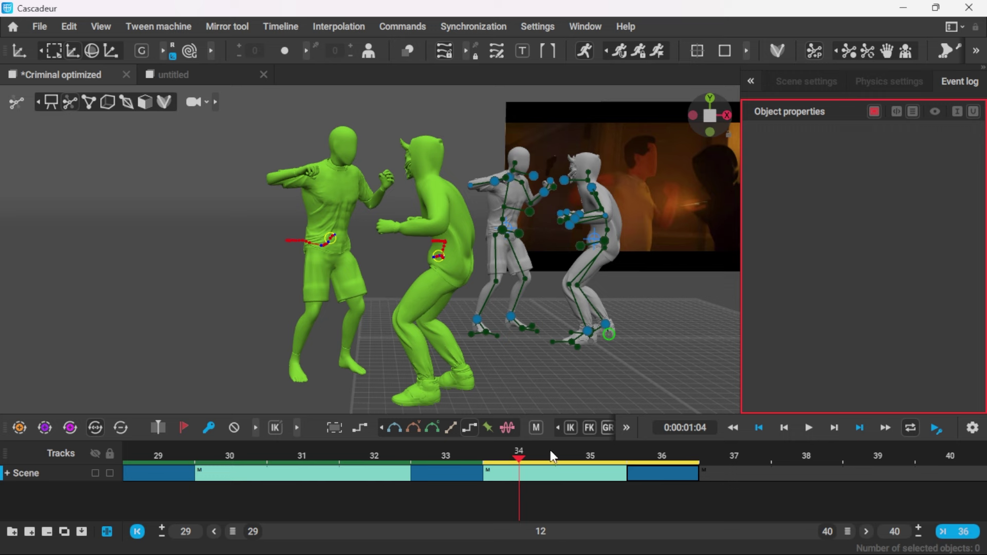
drag(551, 455, 661, 458)
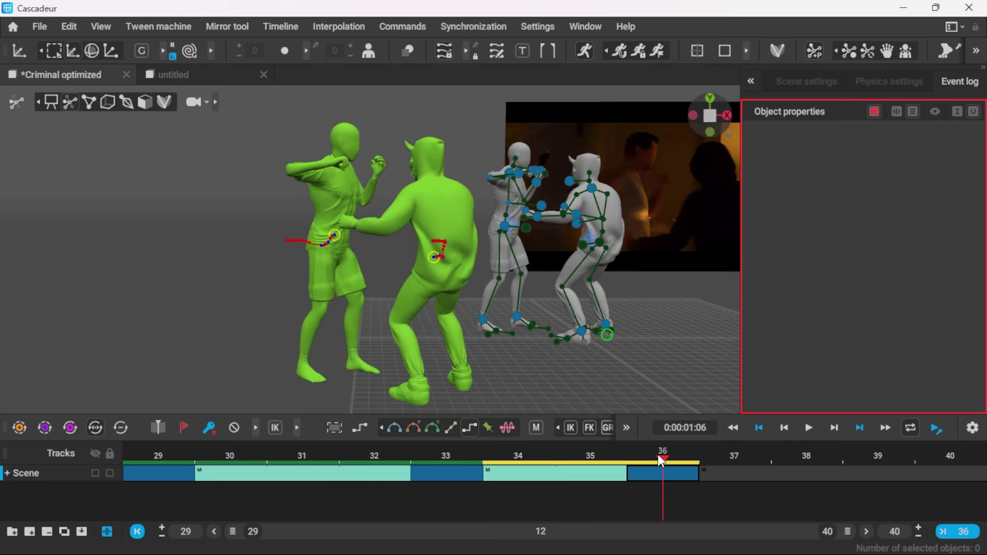
Examine the fulcrum points on both characters' feet from frame 33 to 36 alongside the physics figures' leg motion.
mouse_move(471, 461)
mouse_down()
mouse_move(641, 446)
mouse_move(468, 449)
mouse_up()
scroll(592, 387, up, 5)
middle_drag(592, 386, 426, 312)
scroll(426, 312, up, 2)
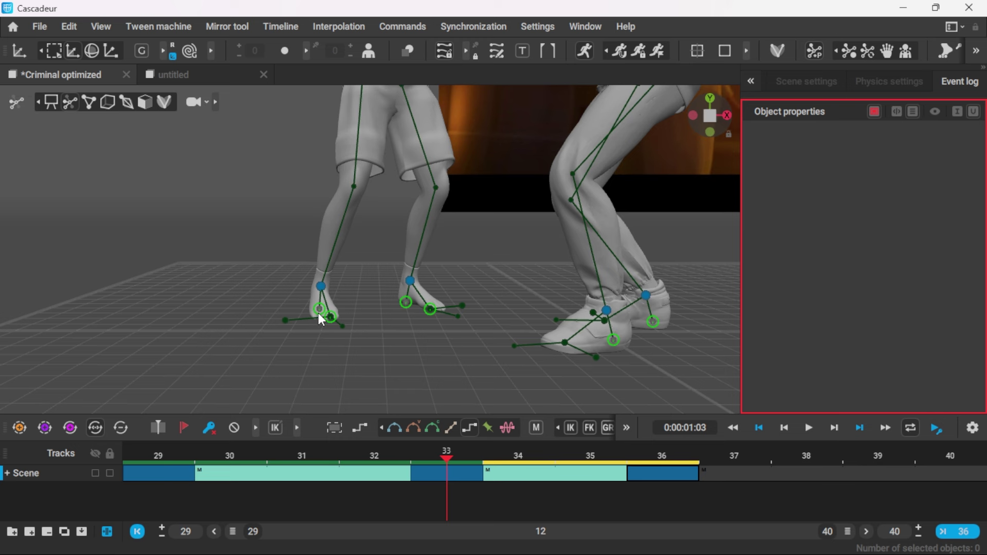
scroll(399, 371, down, 5)
middle_drag(306, 332, 423, 324)
scroll(424, 324, up, 2)
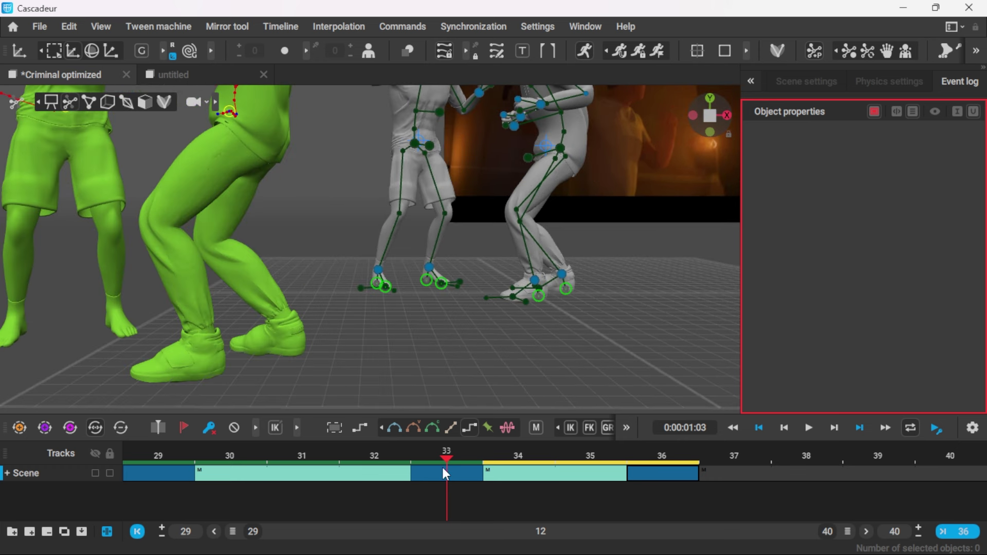
drag(446, 455, 503, 453)
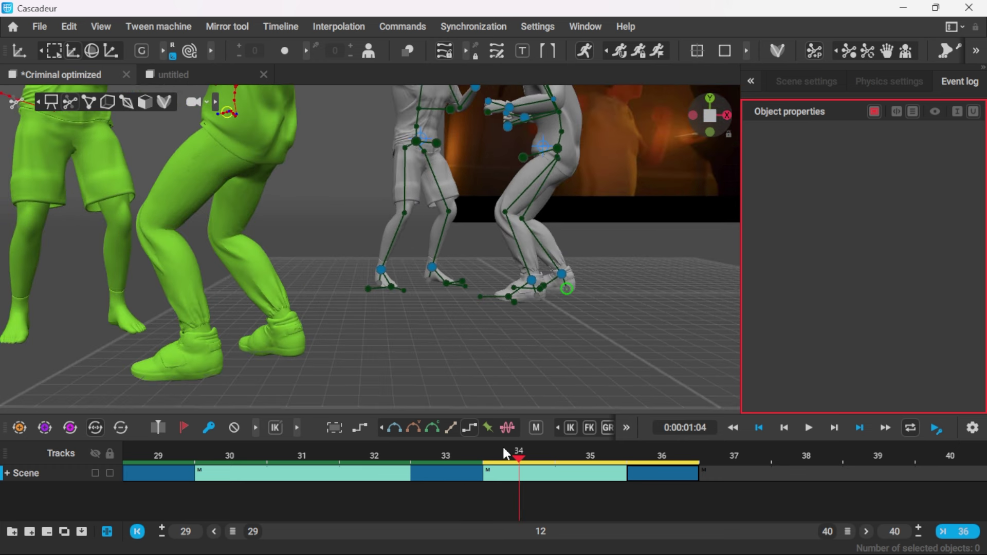
scroll(410, 312, up, 3)
drag(529, 459, 653, 457)
scroll(386, 329, down, 4)
middle_drag(369, 322, 458, 332)
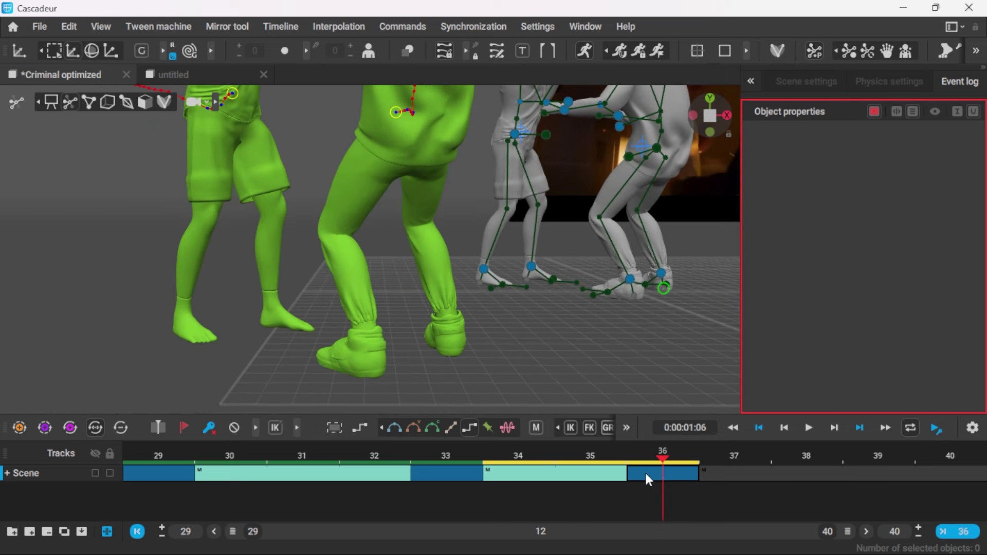
Turn on the previous-frame ghost and compare the first character's feet at frames 33 and 36.
middle_drag(618, 328, 460, 304)
scroll(535, 340, up, 5)
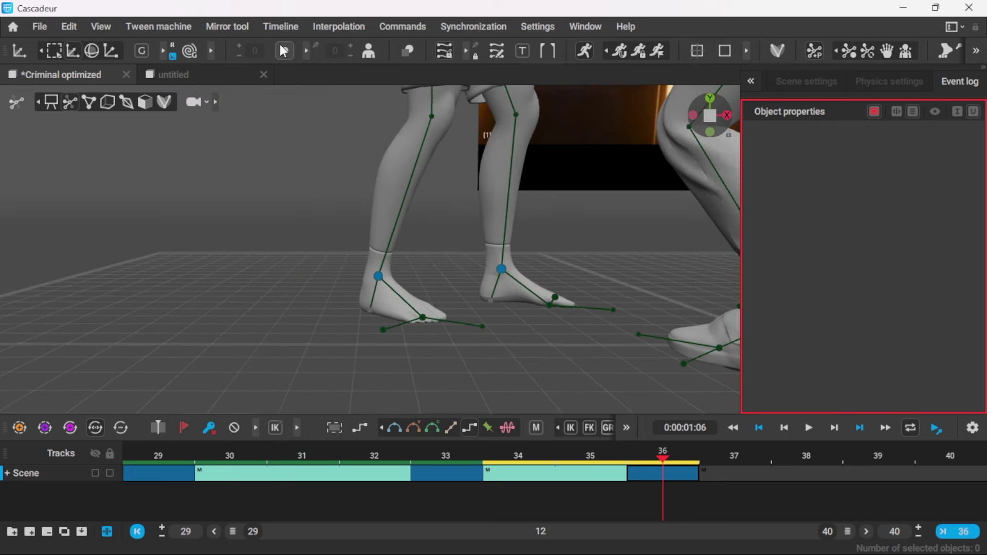
click(286, 51)
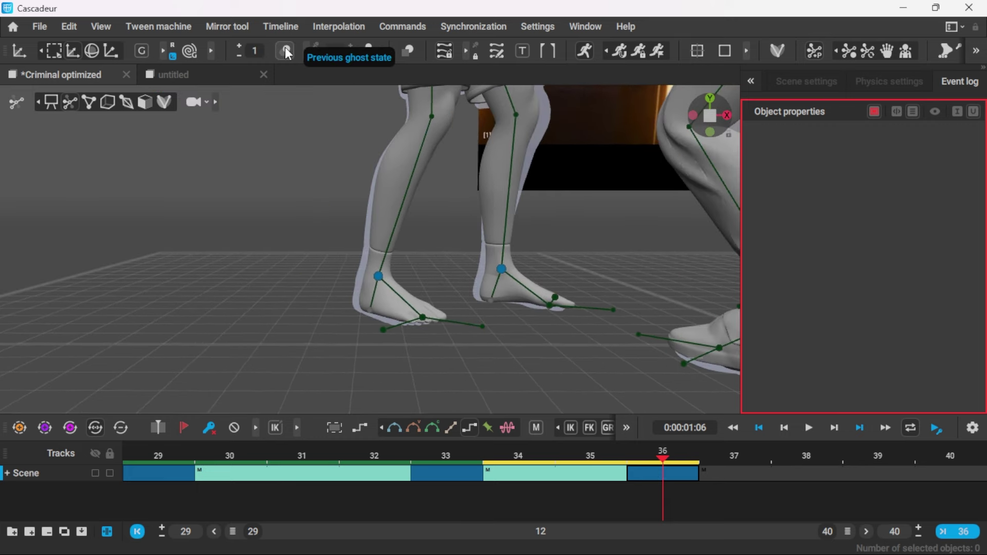
alt+drag(434, 289, 390, 309)
click(446, 474)
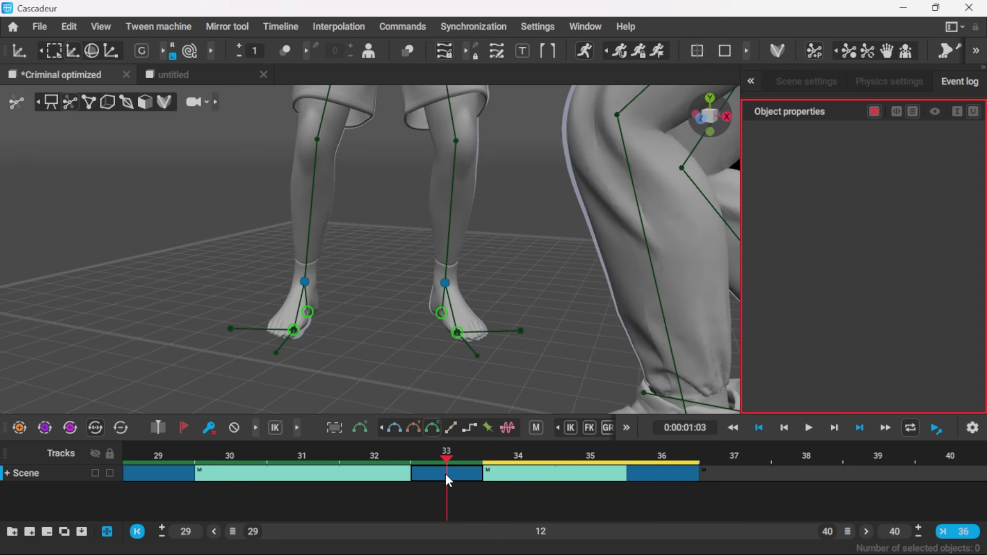
click(663, 475)
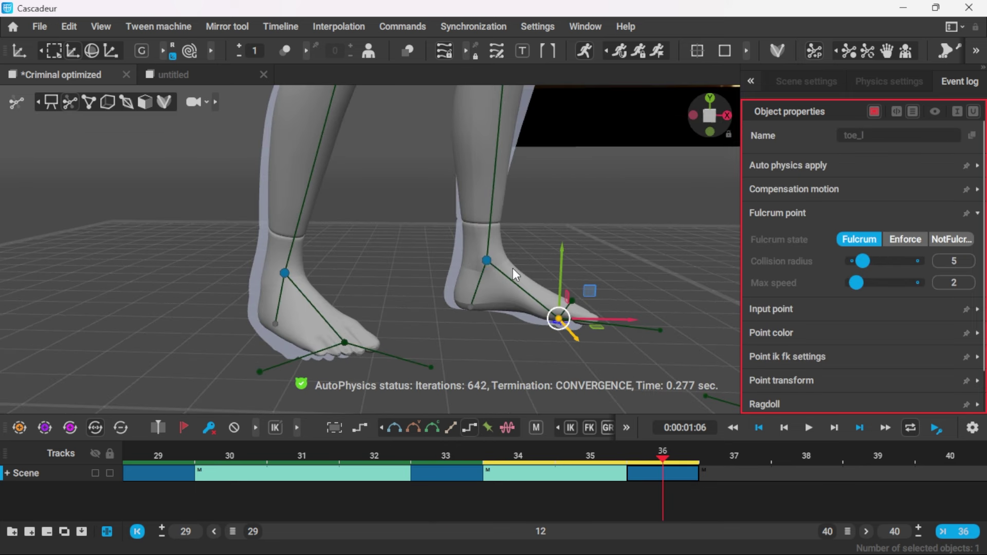
Shift the first character's left foot slightly backward at frame 36 so that its heel registers as a fulcrum point.
click(487, 261)
drag(565, 264, 548, 267)
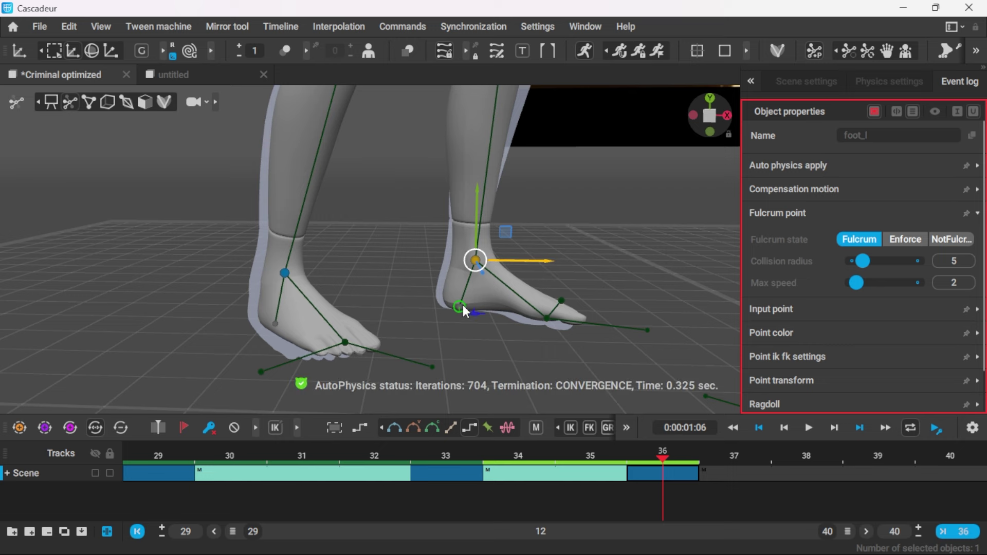
click(546, 318)
mouse_move(551, 329)
alt+mouse_down()
mouse_move(507, 340)
mouse_move(536, 339)
alt+mouse_up()
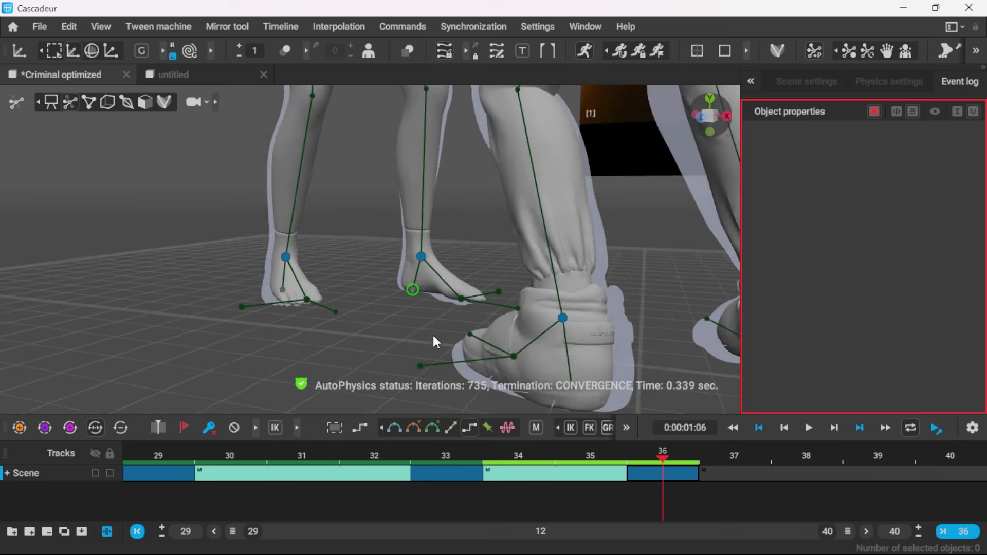
Check both characters' foot contacts and the physics figures between frames 33 and 36 with the adjusted left foot.
alt+drag(433, 336, 449, 342)
scroll(412, 314, down, 3)
alt+drag(379, 313, 399, 313)
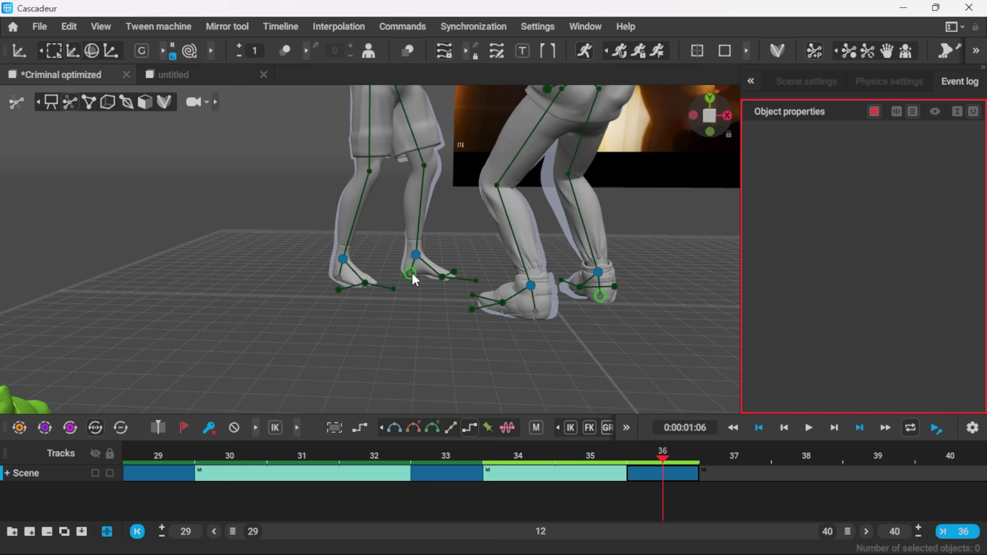
key(ctrl+Left)
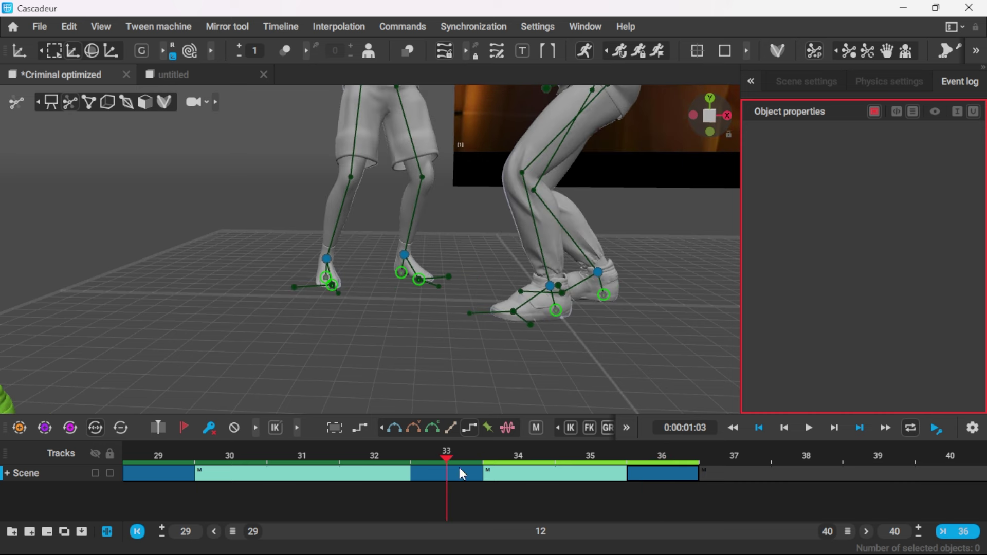
drag(464, 454, 653, 447)
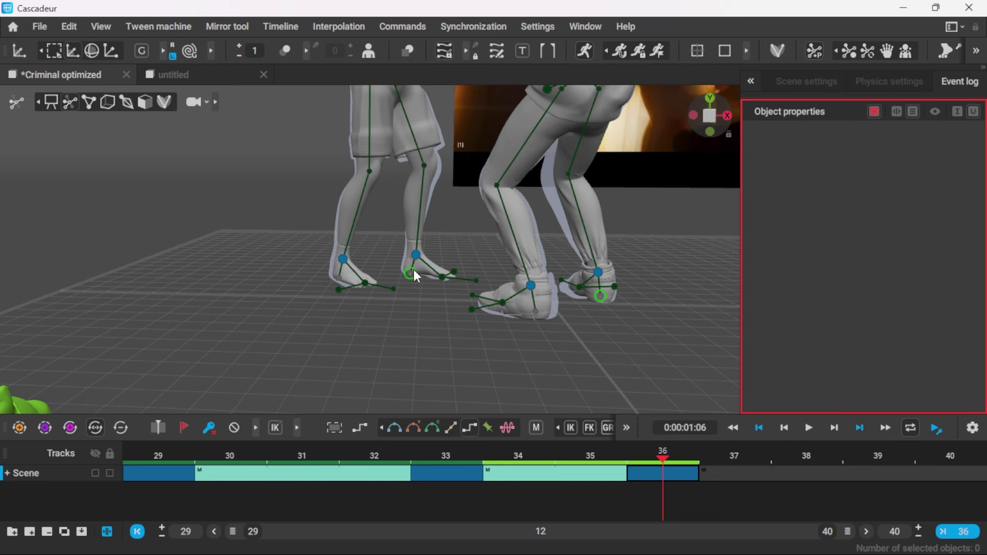
scroll(428, 302, down, 5)
middle_drag(340, 313, 475, 327)
scroll(475, 327, up, 1)
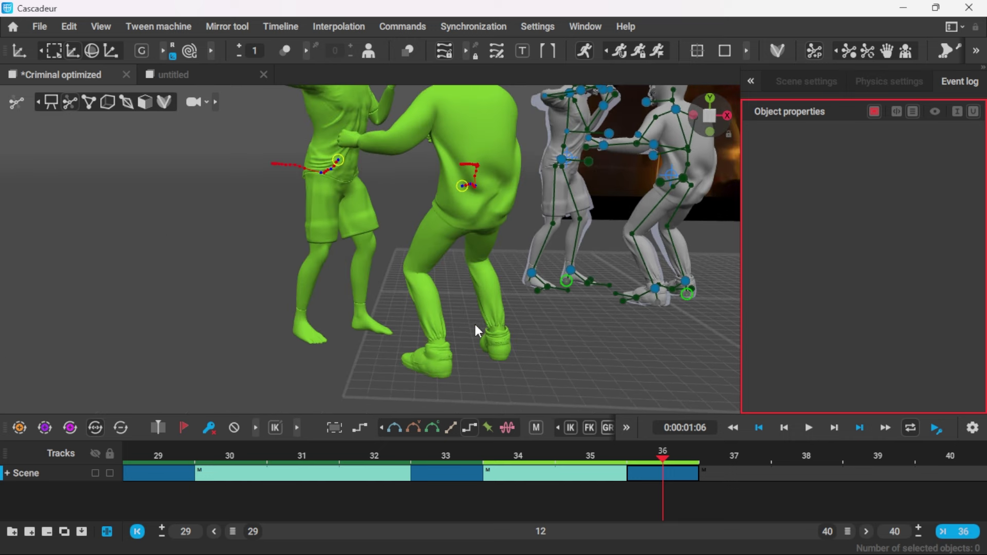
click(460, 459)
drag(469, 451, 662, 452)
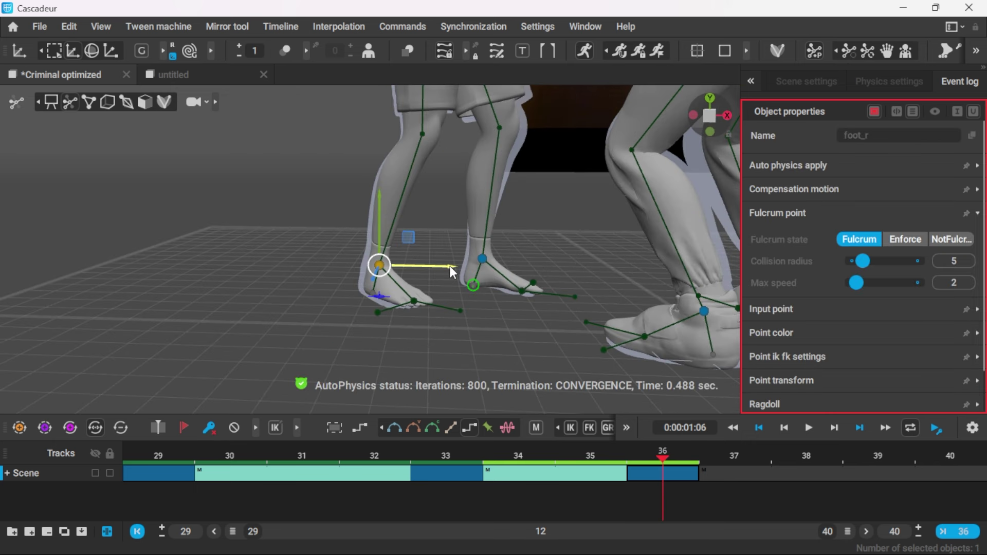
Shift the first character's right foot slightly backward at frame 36 to make its heel a fulcrum point, and review the physics motion.
drag(449, 265, 443, 264)
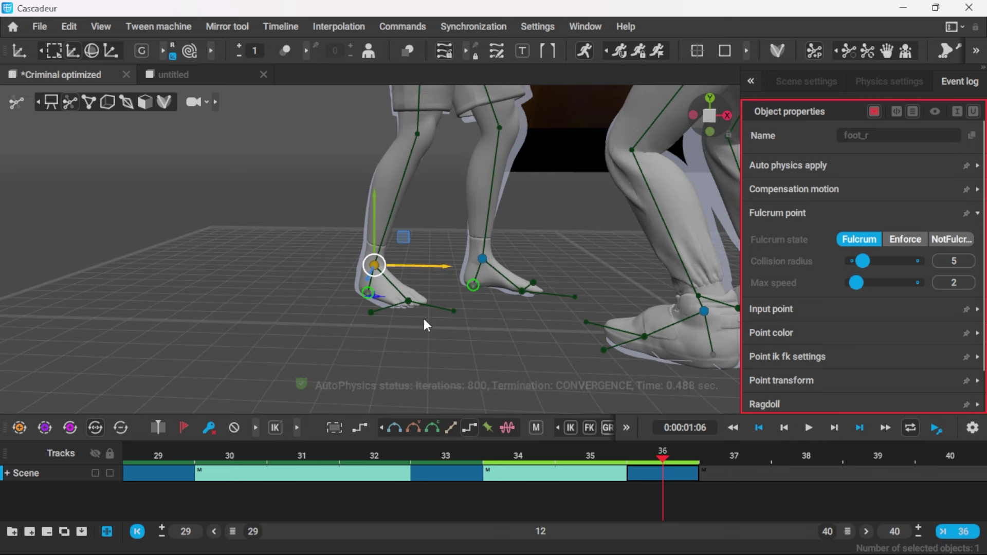
scroll(477, 374, down, 6)
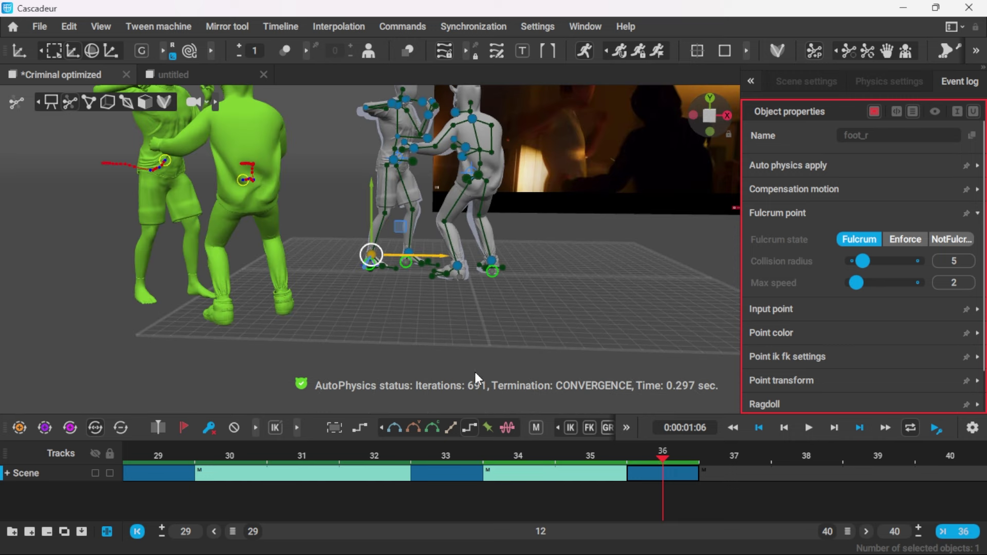
alt+middle_drag(477, 373, 515, 371)
drag(440, 465, 663, 438)
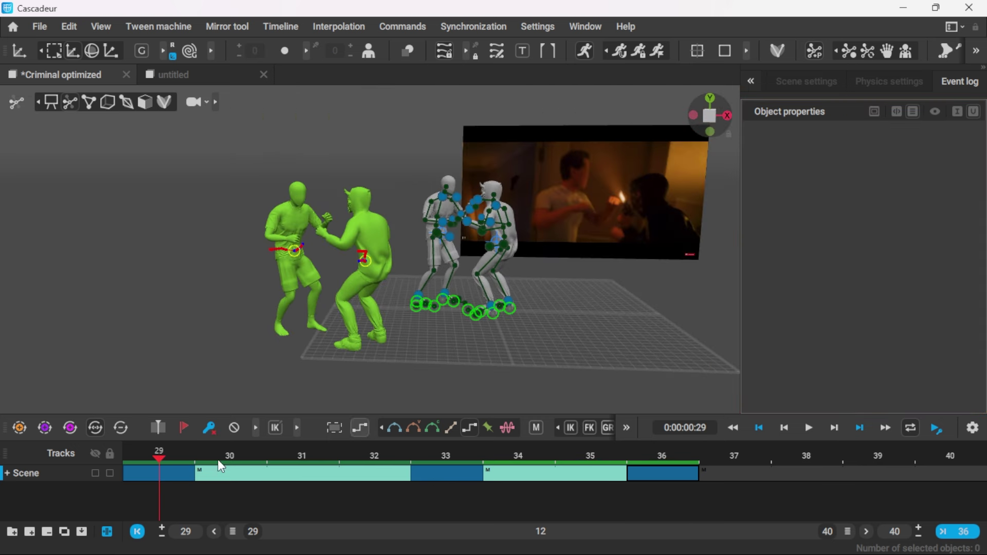
Snap both characters to physics over frames 29 to 36 and review the motion with the Physics Assistant turned off.
scroll(334, 322, up, 3)
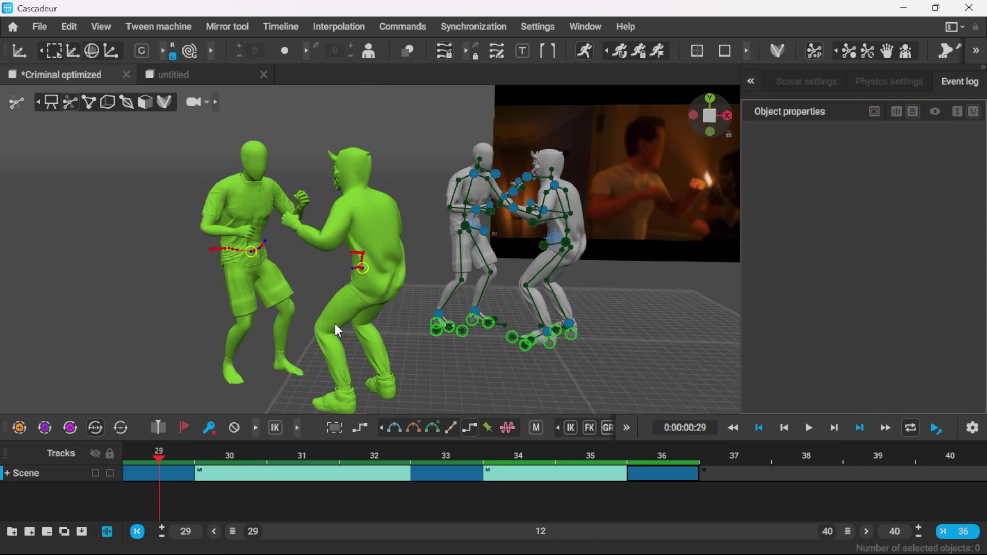
scroll(313, 314, down, 2)
scroll(468, 302, up, 1)
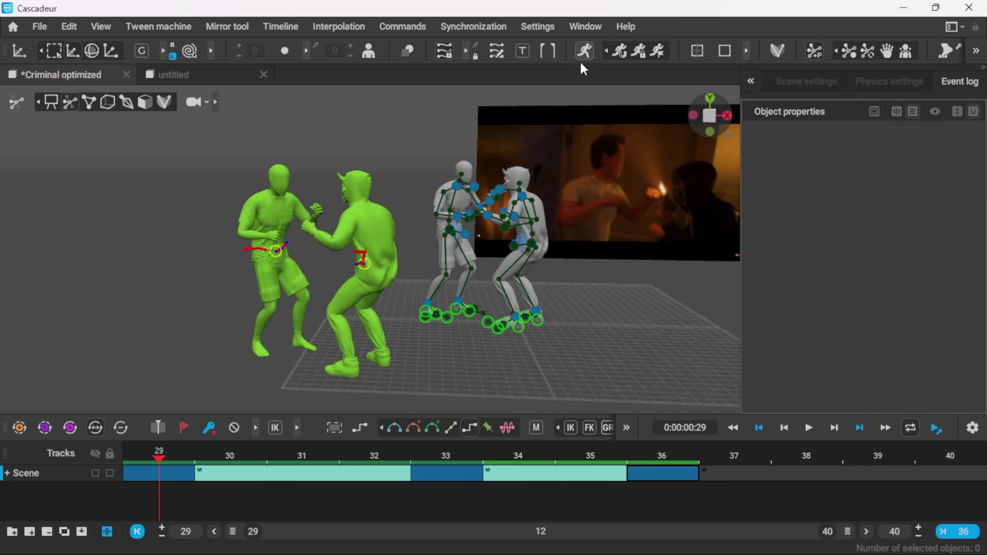
click(676, 499)
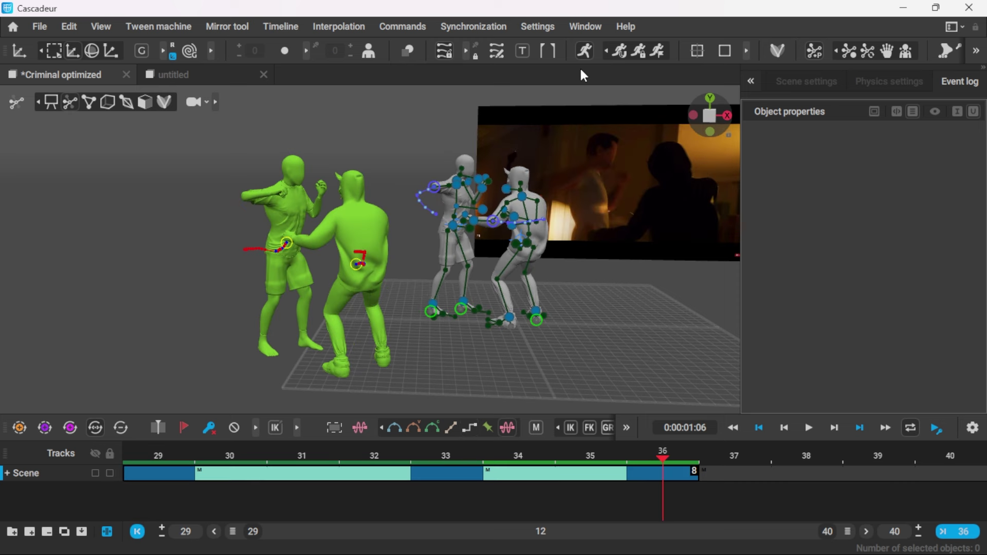
click(619, 51)
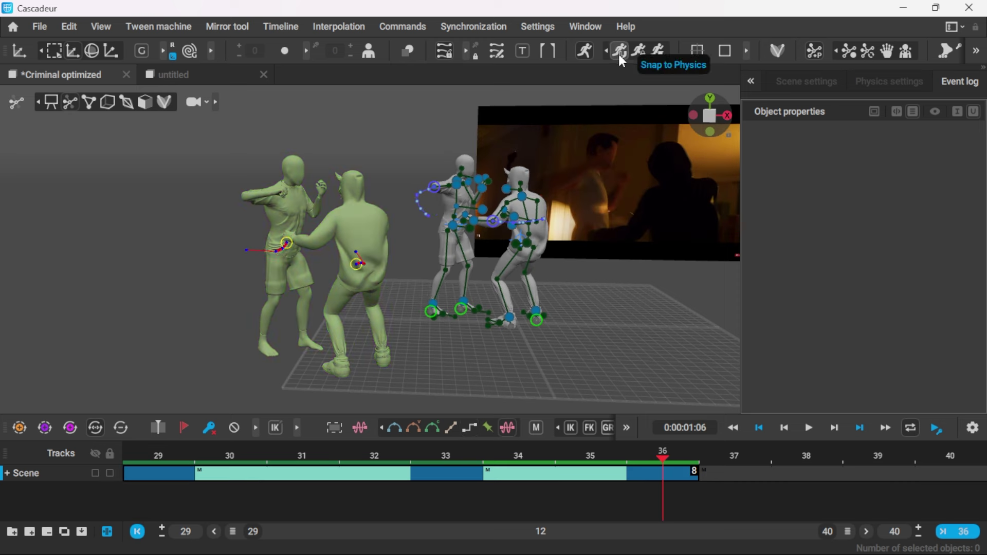
click(585, 50)
drag(144, 457, 655, 413)
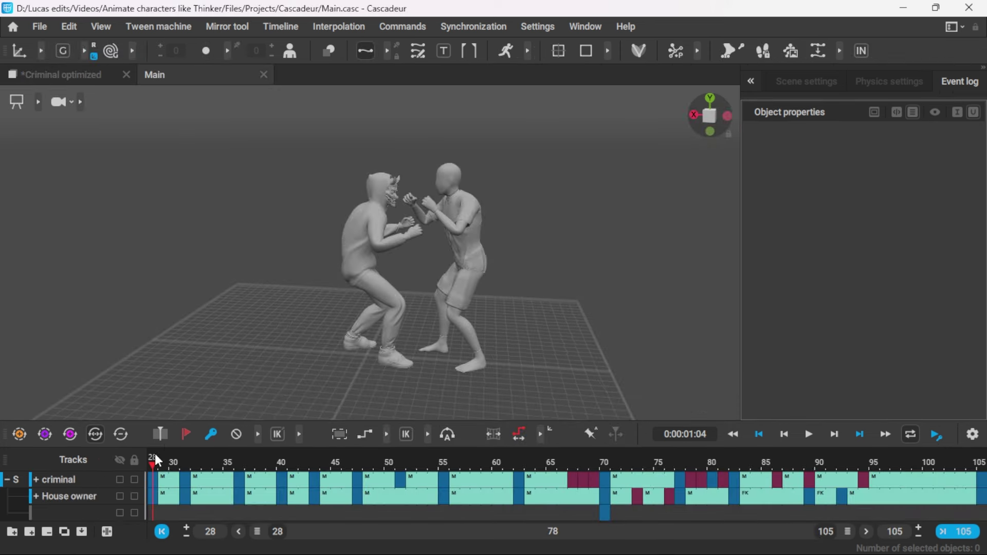
Scrub through the full fight in the Main scene, and turn on the Physics Assistant with frames 28 to 105 selected.
drag(156, 457, 843, 469)
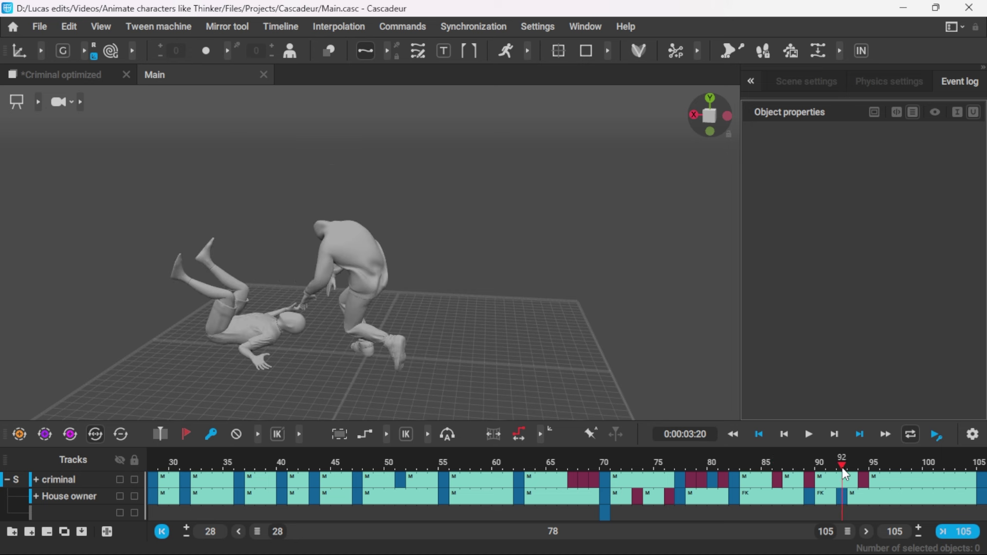
drag(844, 466, 900, 464)
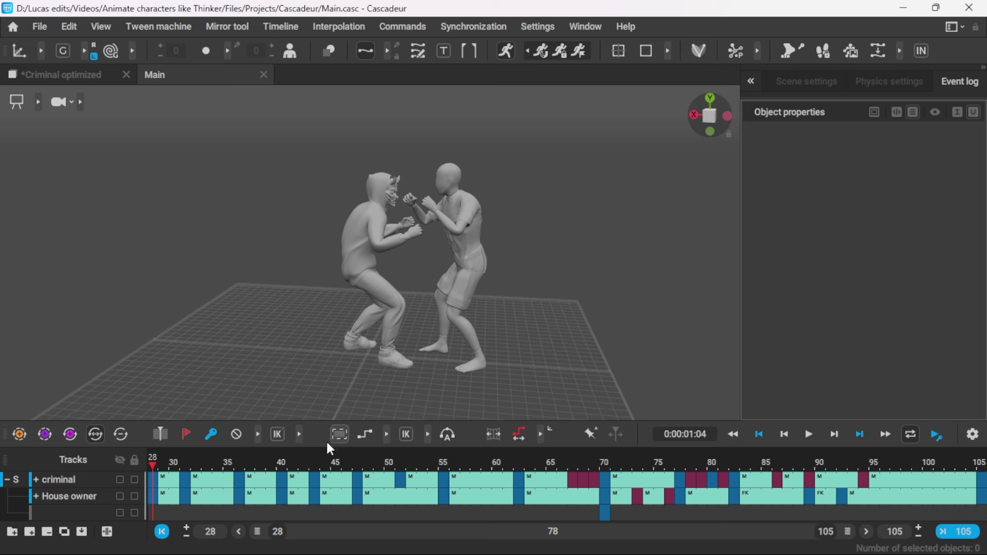
drag(157, 485, 979, 476)
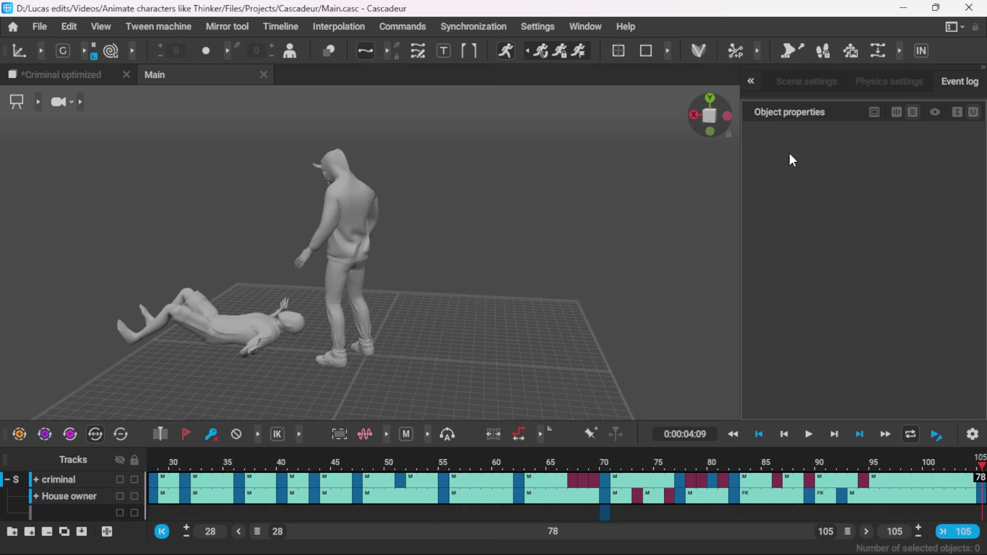
click(504, 51)
Compare the green physics figures with the original characters in the Main scene between frames 73 and 90.
scroll(498, 288, down, 5)
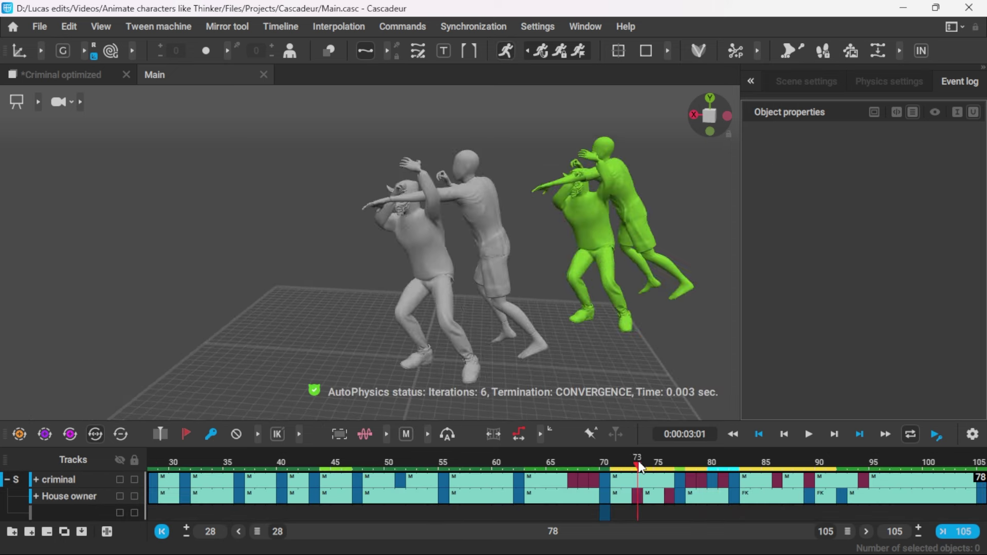
drag(638, 465, 792, 465)
scroll(601, 344, up, 5)
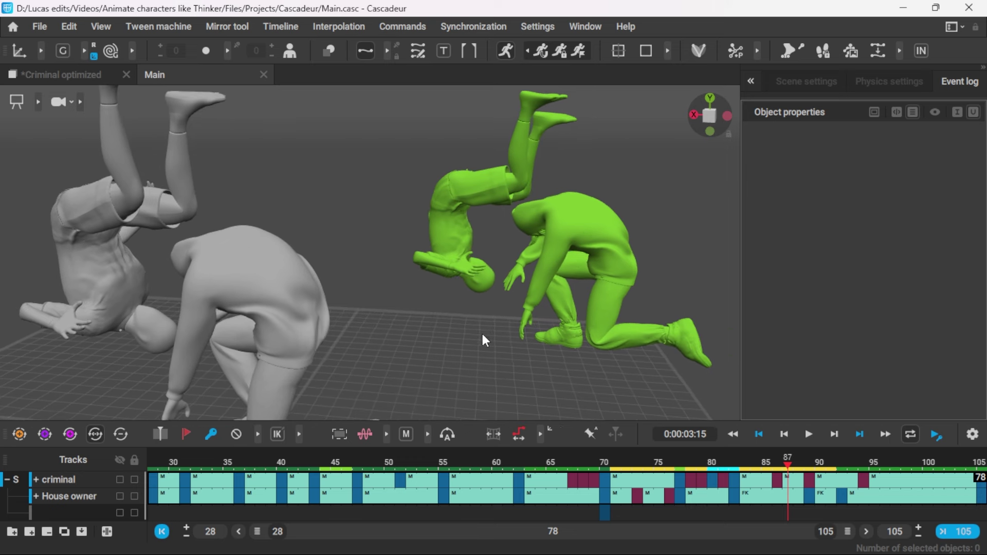
click(821, 466)
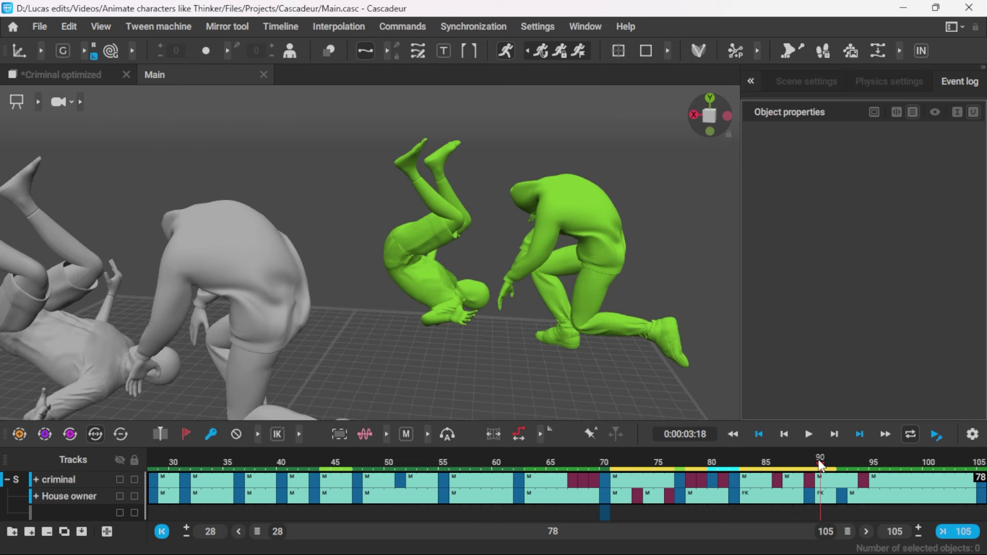
mouse_move(827, 466)
mouse_down()
mouse_move(843, 466)
mouse_move(810, 467)
mouse_move(907, 465)
mouse_move(813, 457)
mouse_up()
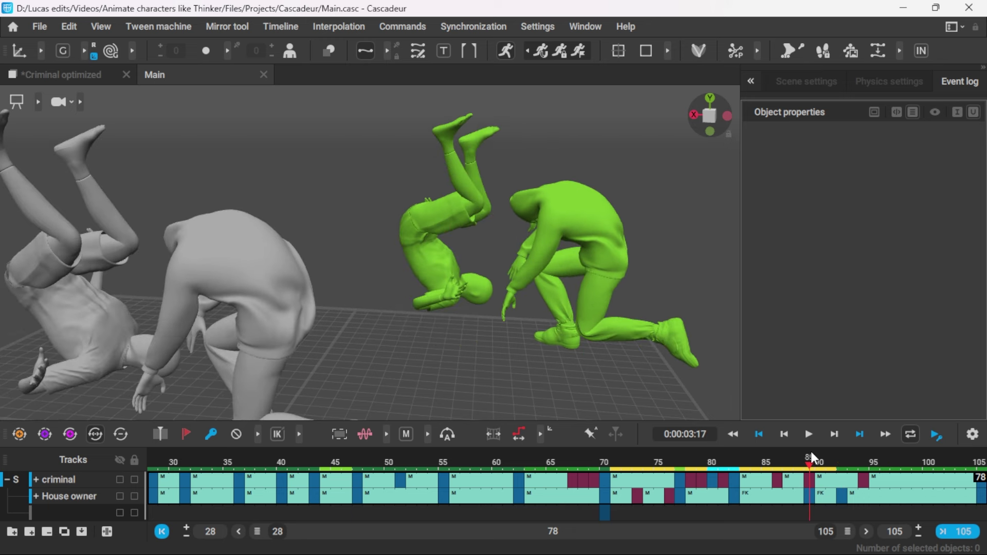
Scrub through the physics motion up to frame 105 in the Main scene and turn off the Physics Assistant.
drag(812, 458, 778, 458)
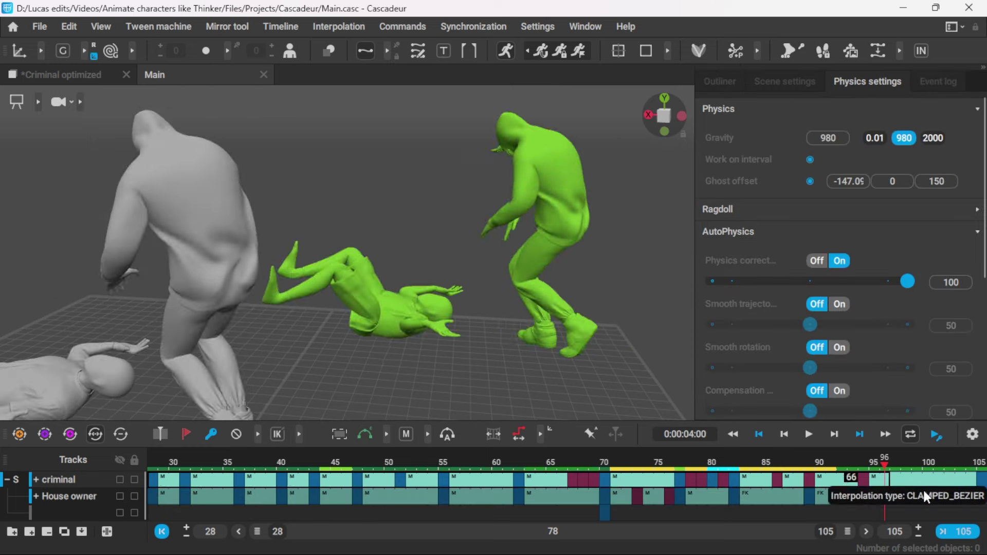
drag(926, 497, 982, 496)
click(506, 50)
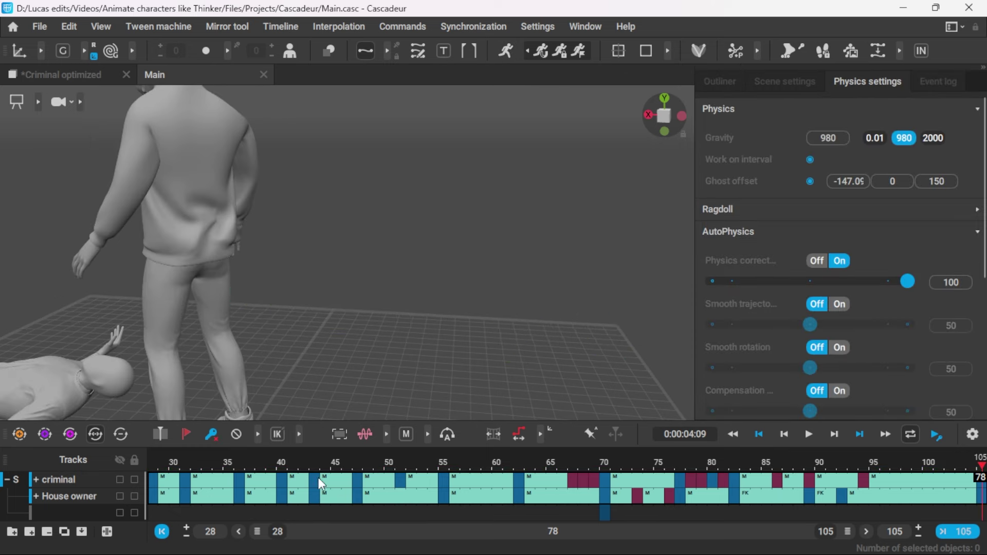
Select frames 28 to 89 on both the criminal and House owner tracks and turn the Physics Assistant back on.
click(636, 482)
drag(153, 478, 810, 498)
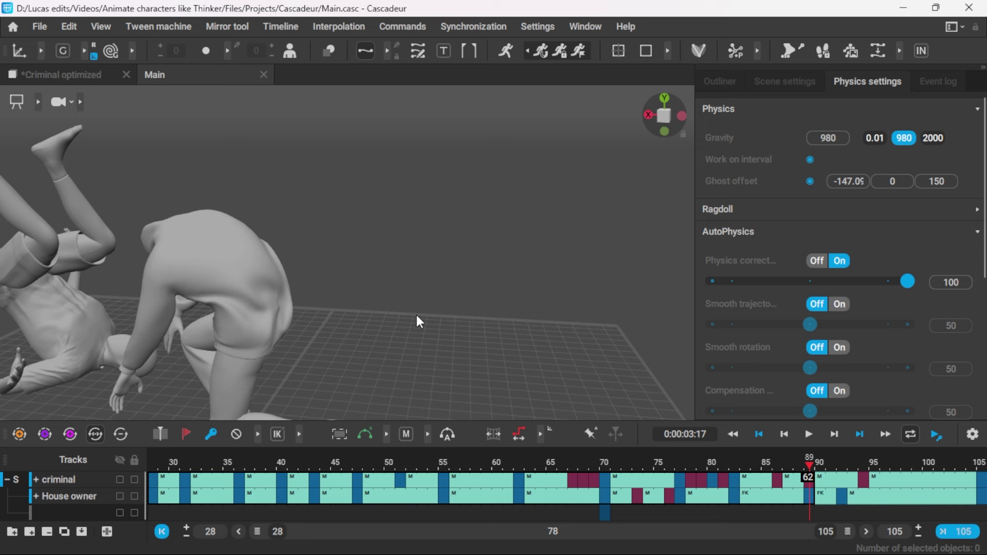
scroll(417, 315, down, 3)
alt+drag(431, 314, 451, 308)
alt+middle_drag(451, 332, 466, 306)
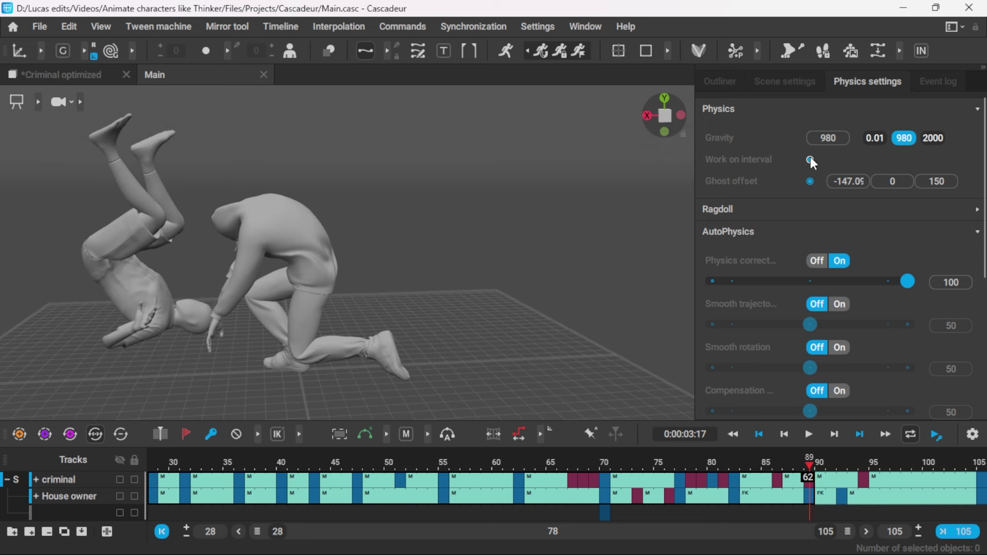
click(506, 51)
Scrub the Main scene from frame 28 to the end of the fight and compare the green physics figures with the originals.
drag(168, 462, 813, 447)
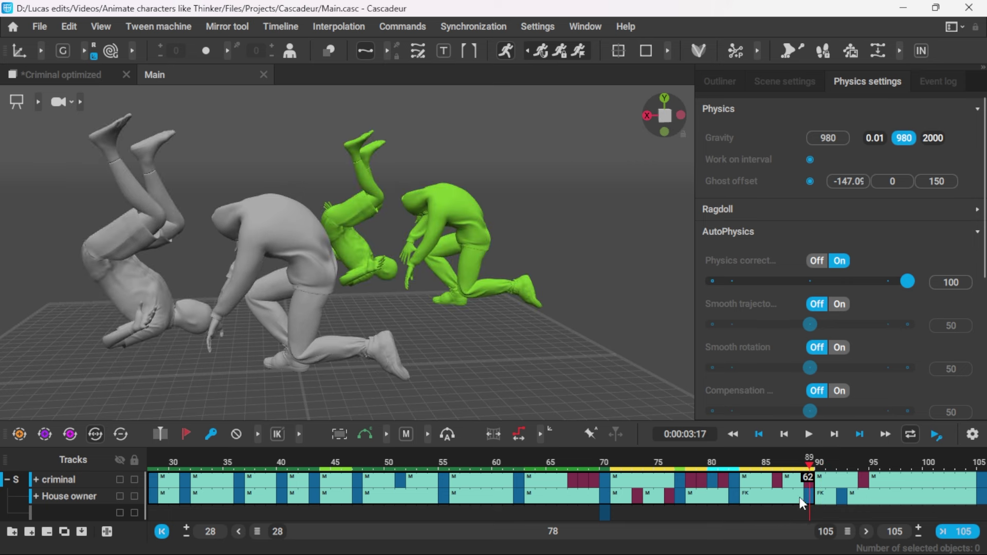
drag(811, 463, 931, 471)
scroll(338, 328, down, 3)
middle_drag(343, 327, 471, 319)
drag(932, 467, 972, 483)
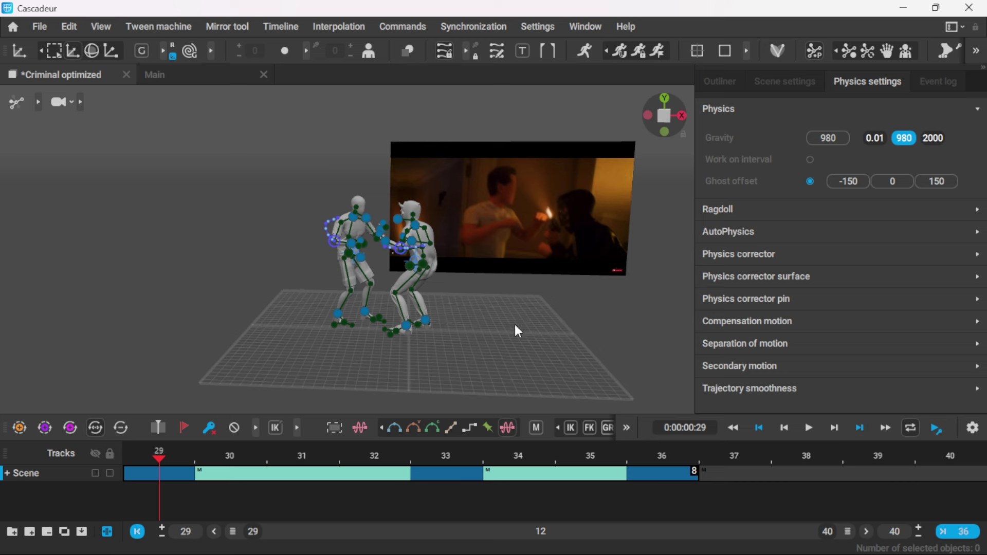
Hide the rig controls in the Criminal optimized scene so only the character meshes are displayed.
click(39, 103)
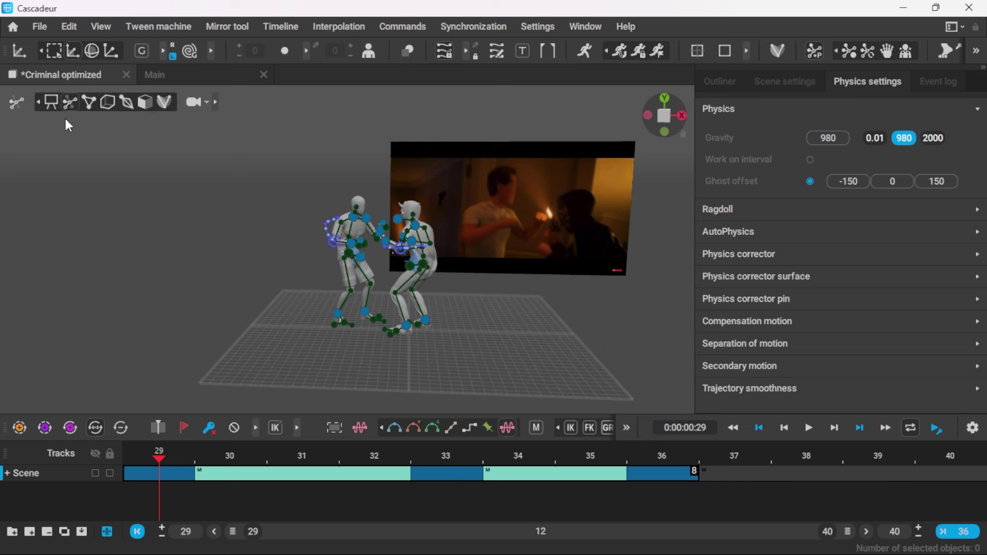
click(52, 103)
scroll(533, 324, up, 3)
Look at the FBX/DAE scene export options and close them without exporting.
click(39, 28)
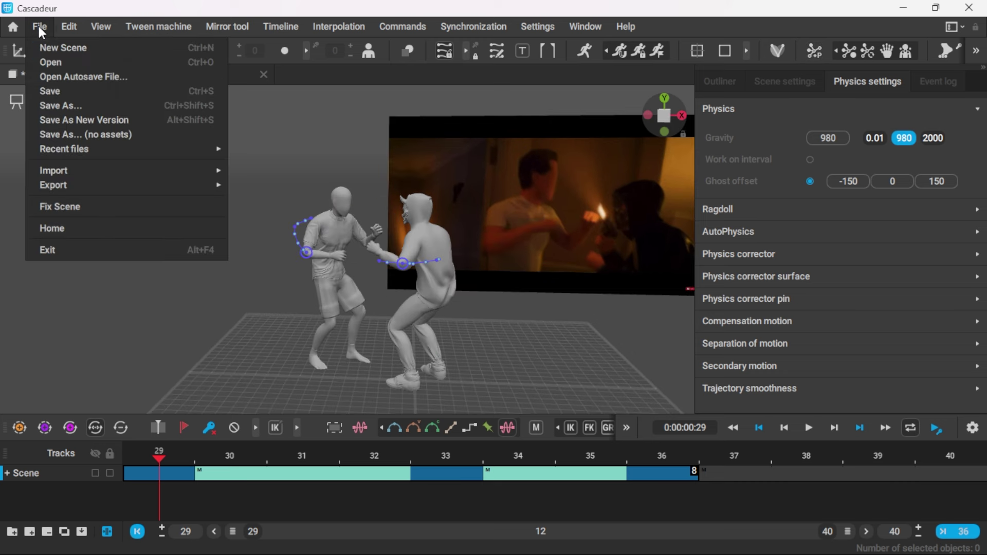
mouse_move(57, 185)
click(303, 192)
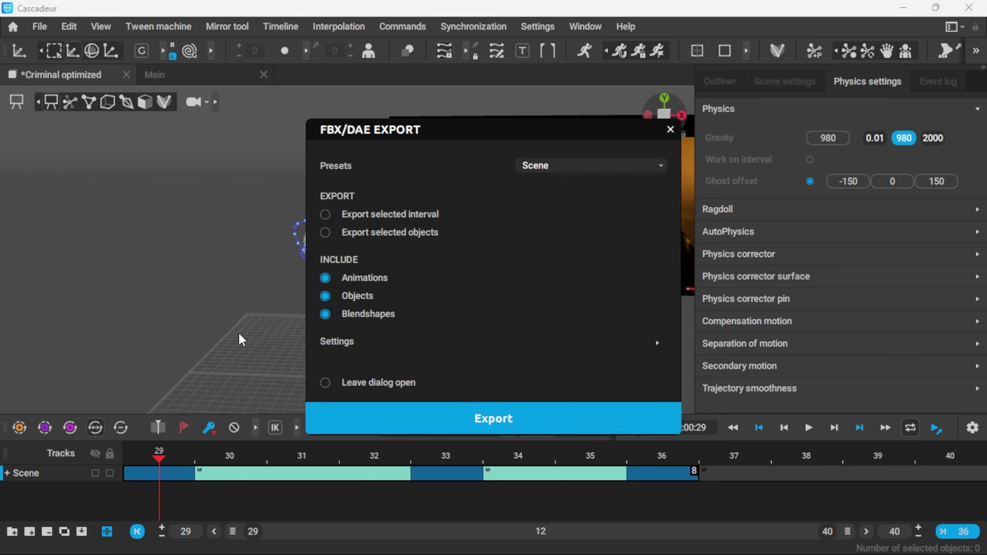
click(671, 129)
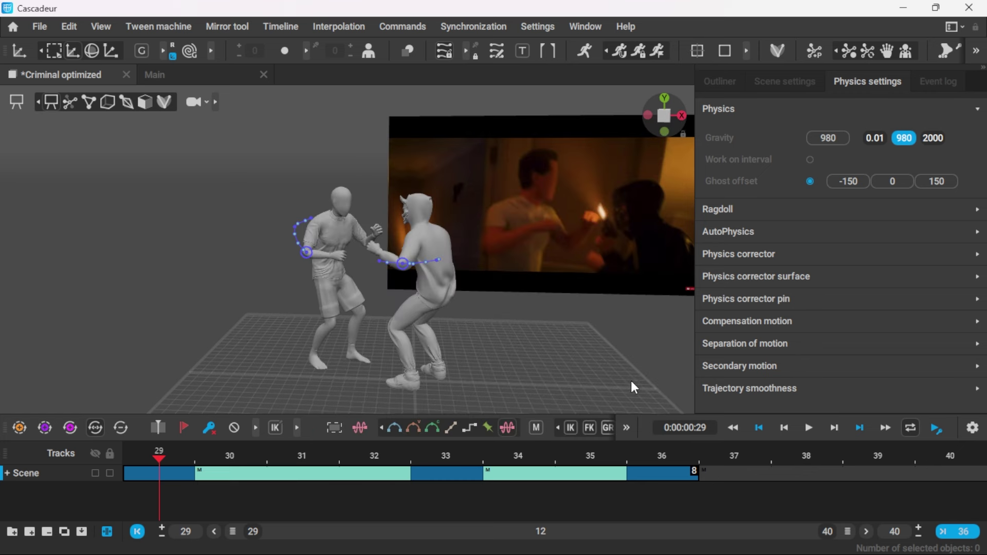
Collapse the rig and auto_posing hierarchies in the Outliner so only the top-level objects are listed.
click(727, 85)
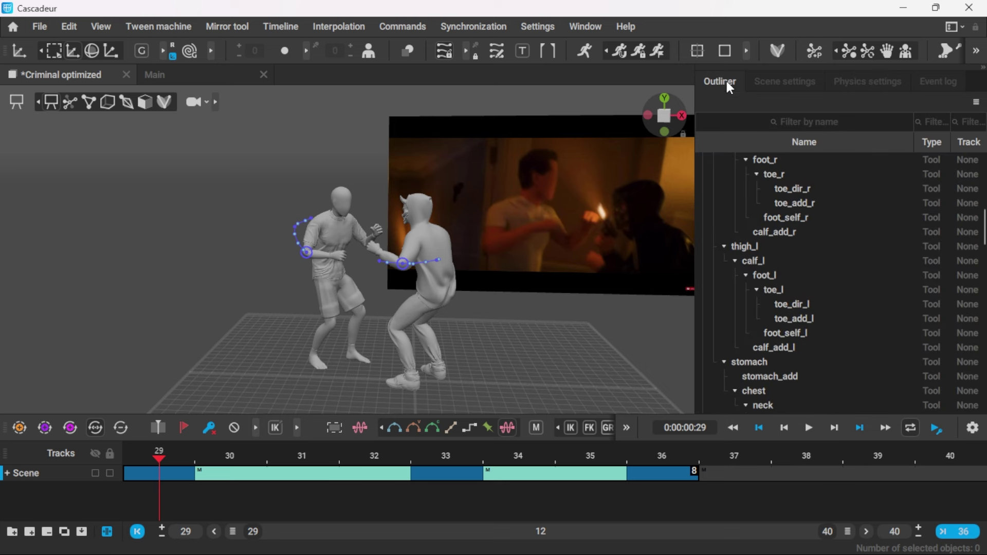
scroll(720, 258, up, 10)
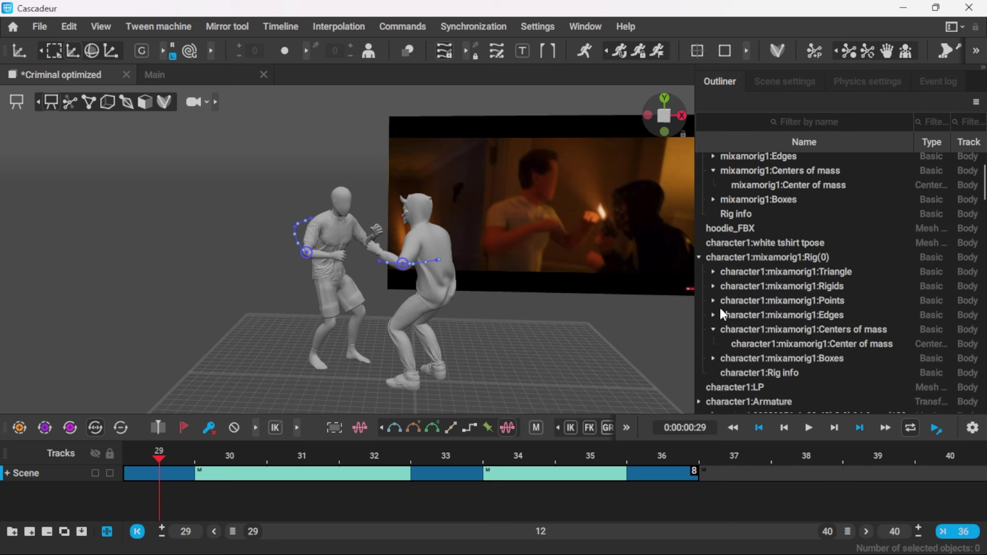
click(699, 189)
click(699, 232)
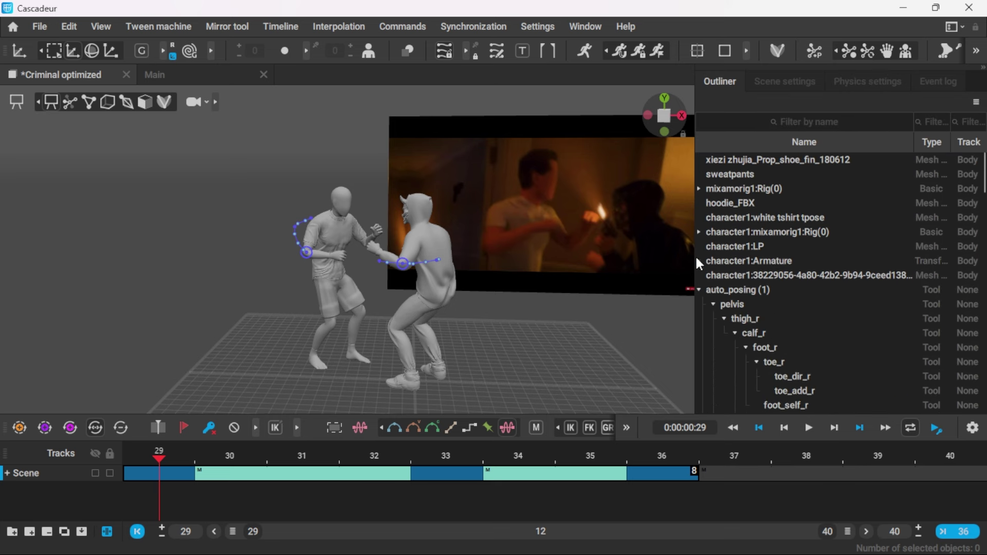
click(699, 290)
click(699, 305)
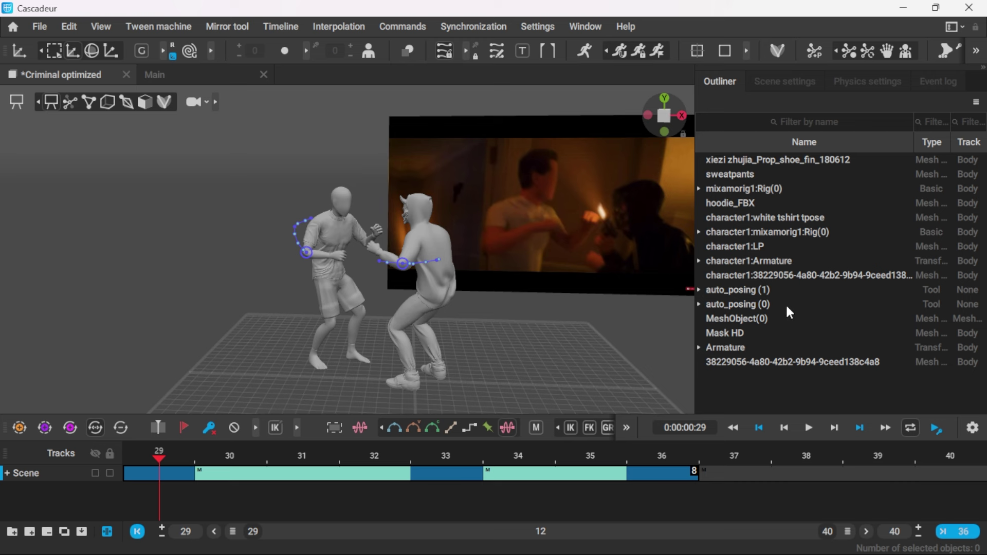
Compare both characters' armatures and body meshes in the Outliner, and open the body mesh name 38229056-4a80-42b2-9b94-9ceed138c4a8 for renaming without changing it.
click(769, 261)
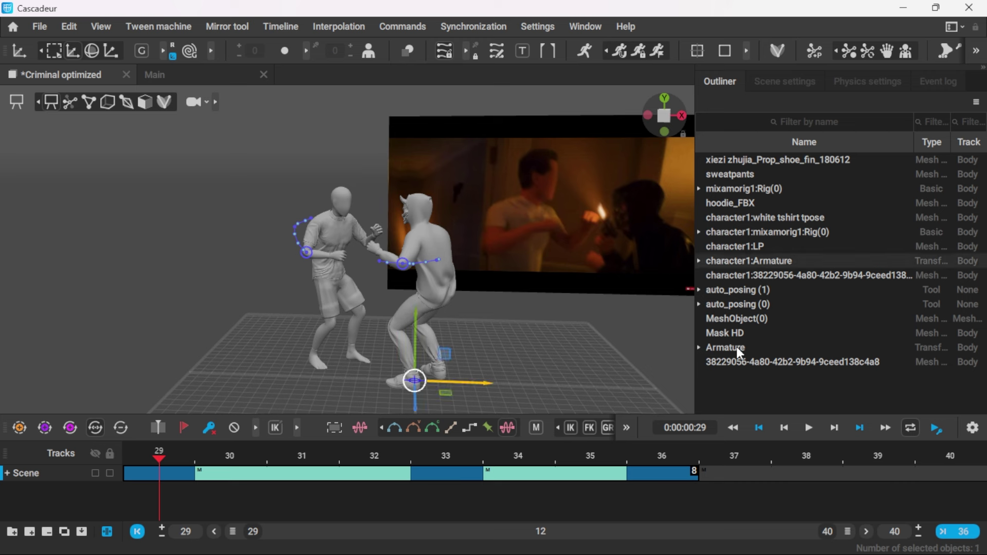
click(772, 275)
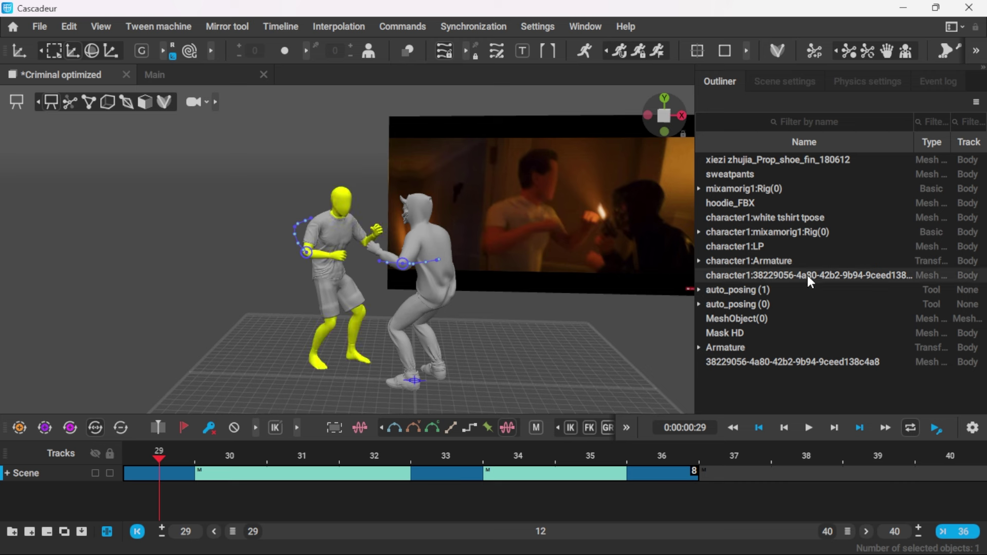
click(762, 362)
click(776, 276)
click(779, 364)
right_click(786, 362)
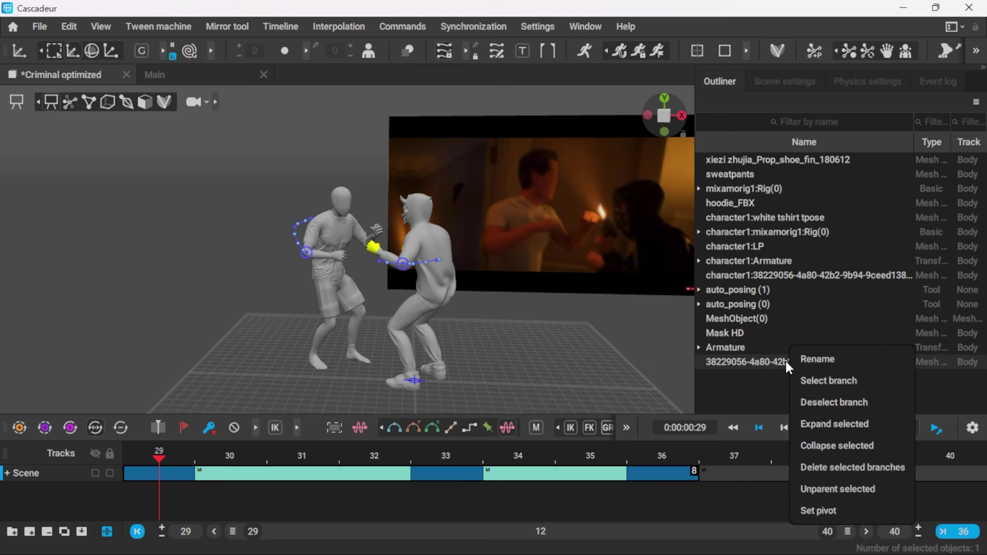
click(831, 364)
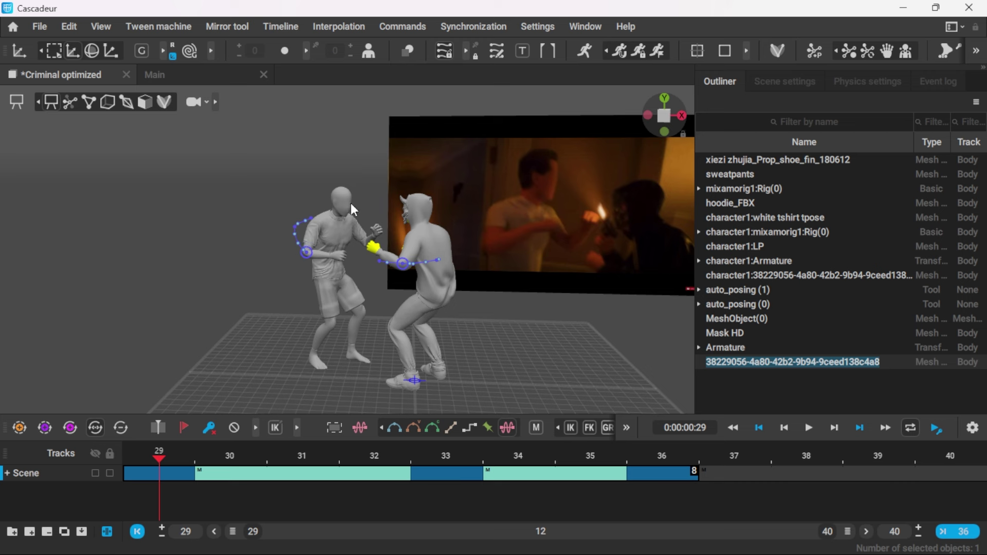
click(806, 393)
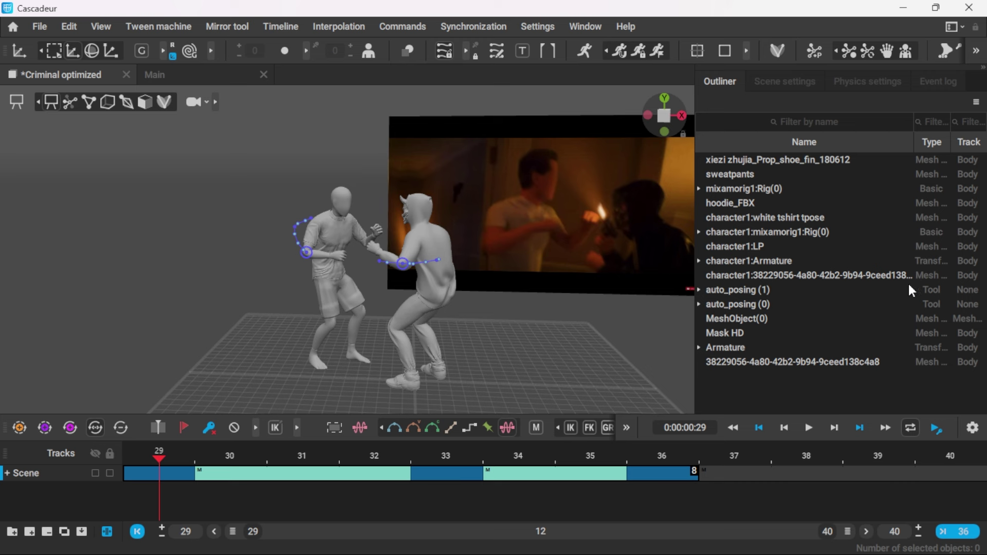
Review the FBX export settings for the whole scene, including animations, objects and blendshapes, and close the dialog.
click(39, 26)
mouse_move(53, 185)
click(300, 186)
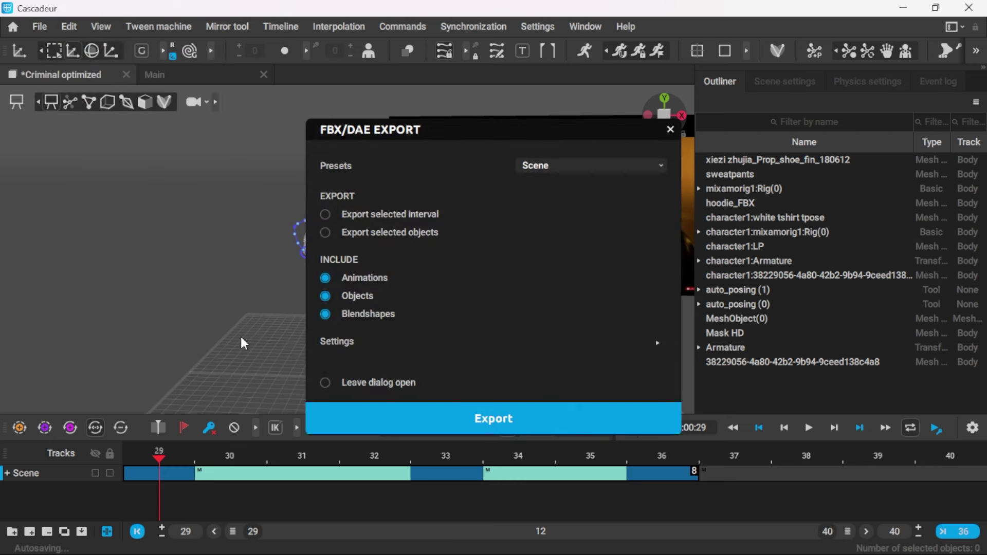
click(671, 129)
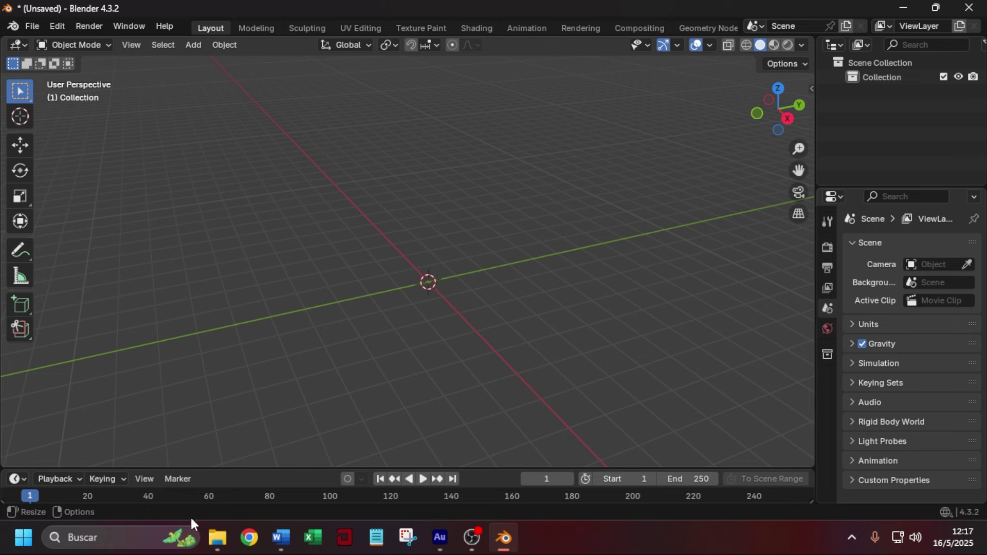
Switch to Blender and import fight.fbx from the Assets\3D folder with Custom Normals turned off.
click(217, 537)
drag(319, 331, 89, 350)
click(99, 135)
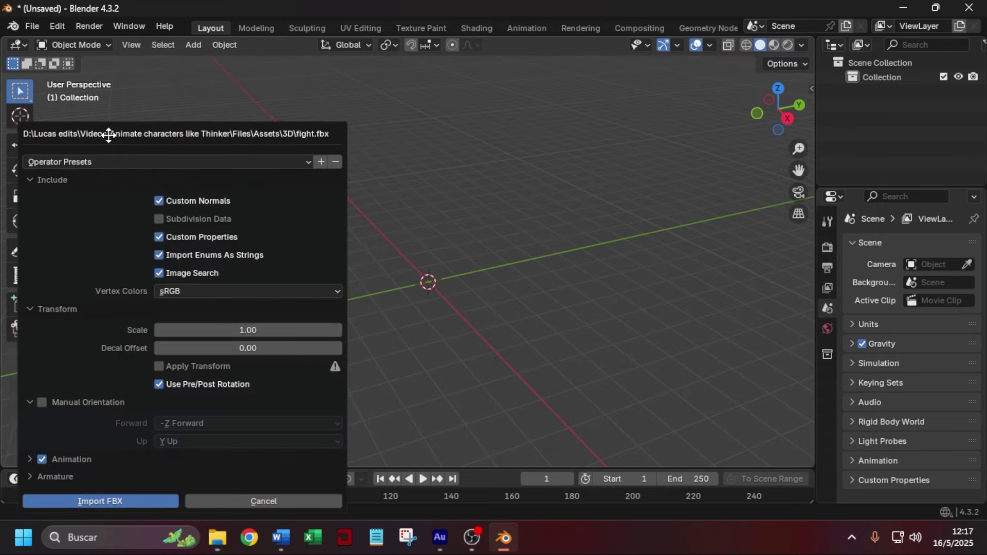
click(188, 203)
click(134, 497)
Enlarge the timeline and delete the keyframes before frame 29 on both armatures.
drag(536, 469, 536, 314)
drag(33, 355, 80, 353)
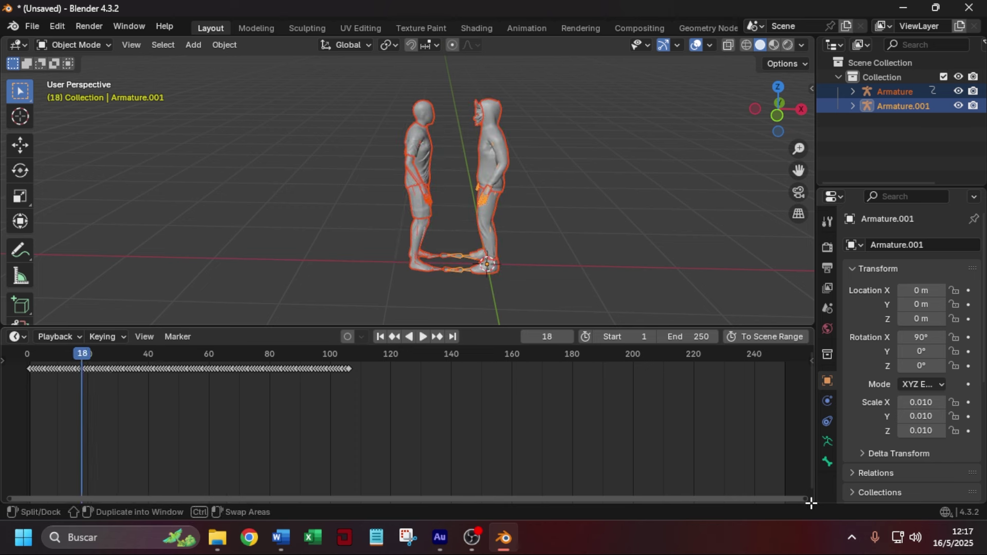
key(Home)
drag(177, 354, 49, 349)
key(Delete)
Shift all remaining keyframes to start at frame 1 and set the scene's end frame to 78.
key(a)
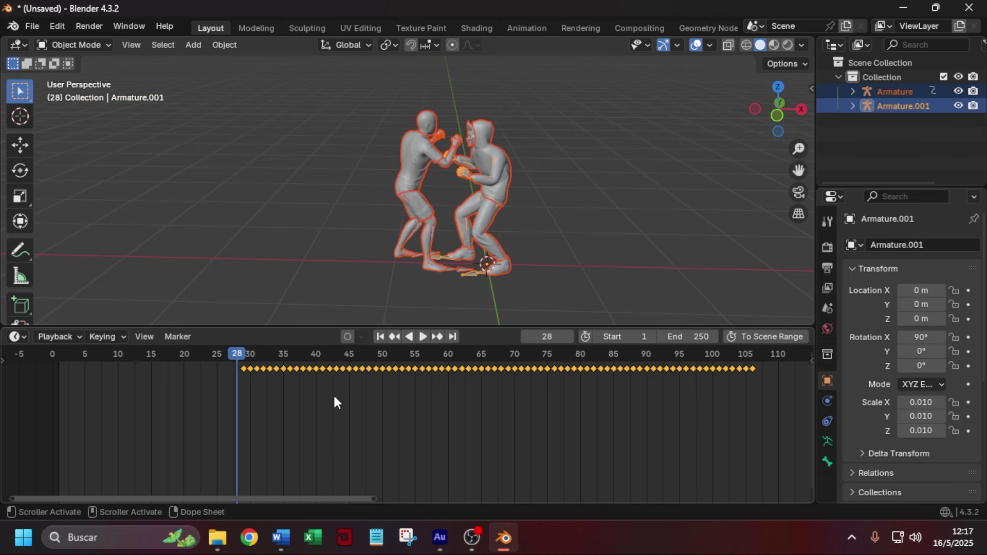
key(g)
click(147, 393)
click(570, 354)
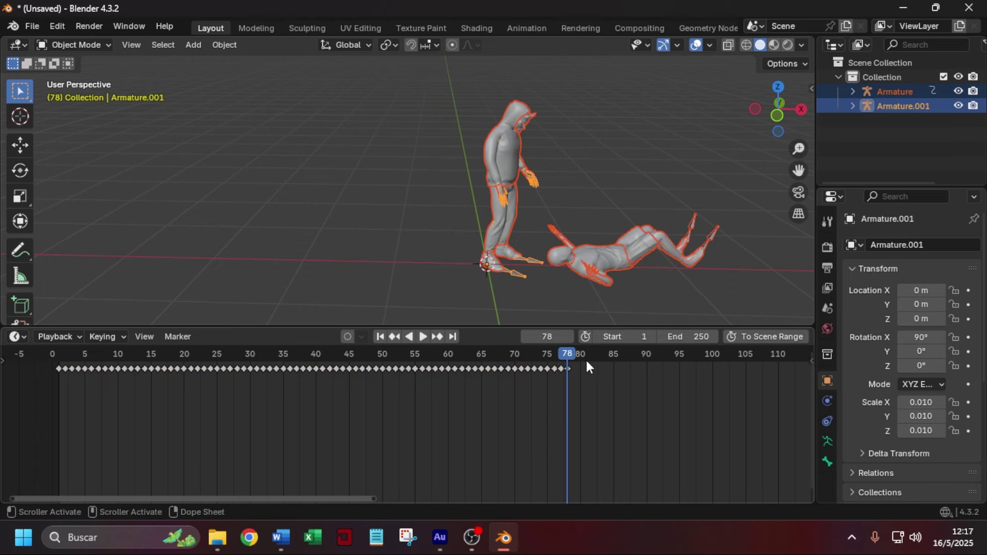
click(760, 339)
drag(492, 327, 501, 425)
Convert all triangles of the criminal's body mesh (cuerpo ladron) to quads in Edit Mode.
click(577, 332)
middle_drag(577, 332, 620, 342)
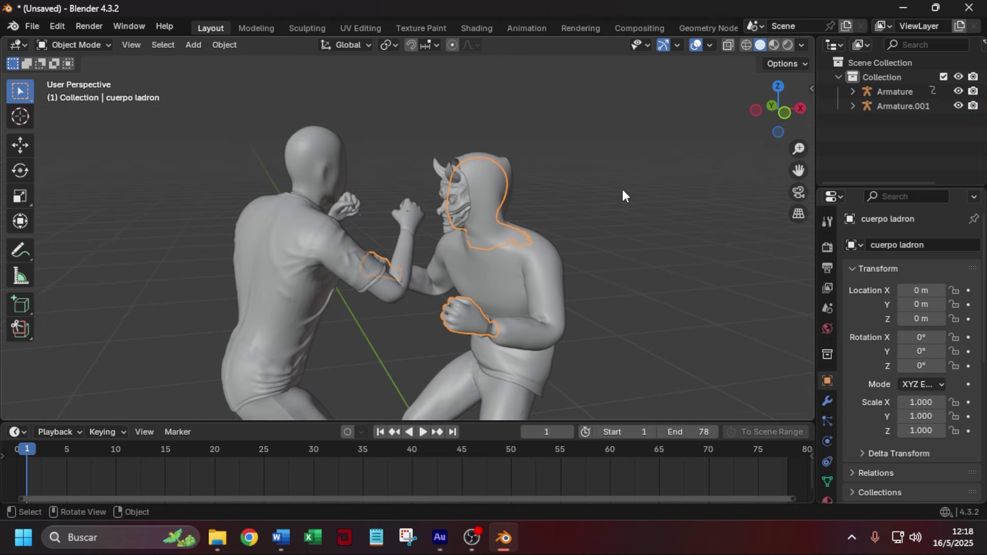
key(Tab)
middle_drag(630, 171, 522, 261)
scroll(576, 240, up, 6)
scroll(508, 259, up, 2)
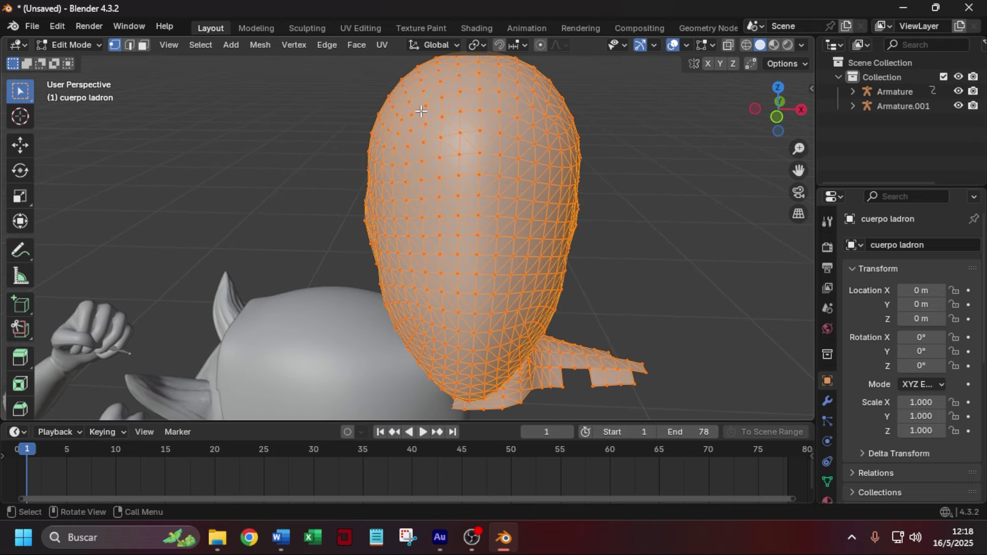
click(359, 44)
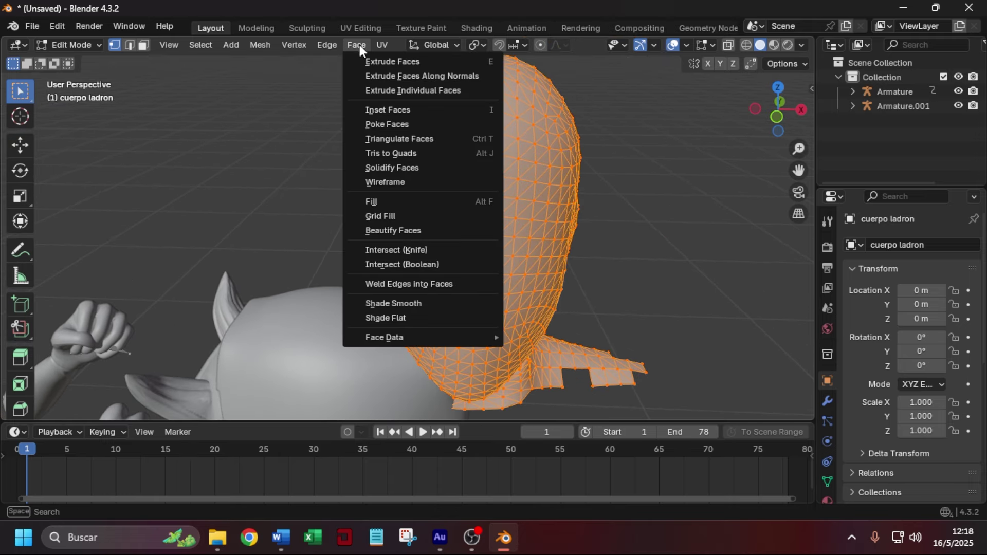
click(401, 151)
scroll(336, 298, down, 1)
scroll(335, 297, down, 3)
key(Tab)
middle_drag(360, 235, 470, 221)
Select the house owner's body mesh (cuerpo owner) and look over both characters' legs.
click(236, 263)
middle_drag(257, 338, 523, 157)
scroll(470, 231, down, 4)
middle_drag(469, 232, 427, 180)
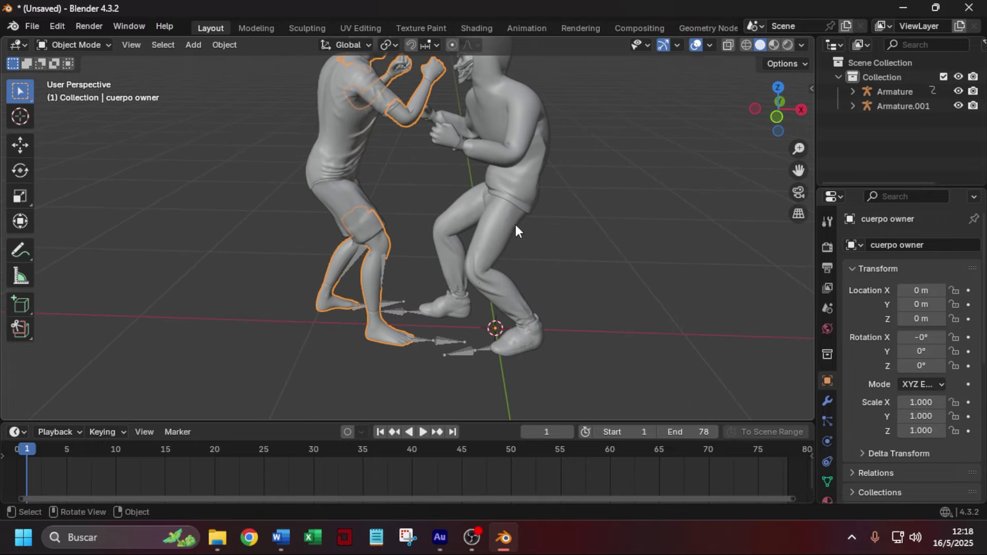
Isolate the hoodie_FBX mesh, inspect its topology in Edit Mode, and return to the full scene in Object Mode.
shift+middle_drag(516, 225, 446, 347)
scroll(453, 313, up, 3)
click(468, 264)
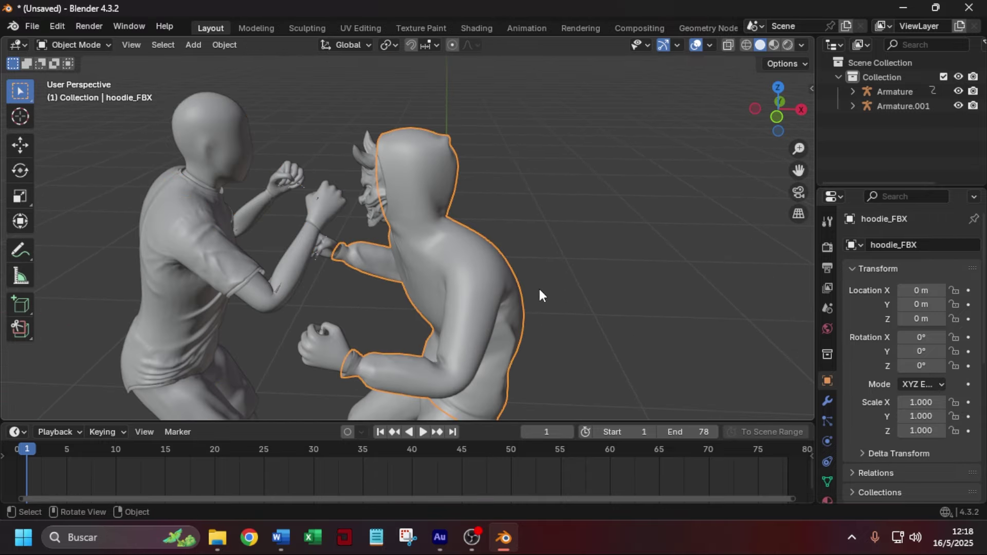
key(KP_Divide)
key(Tab)
scroll(591, 229, up, 2)
key(alt+a)
scroll(503, 186, up, 3)
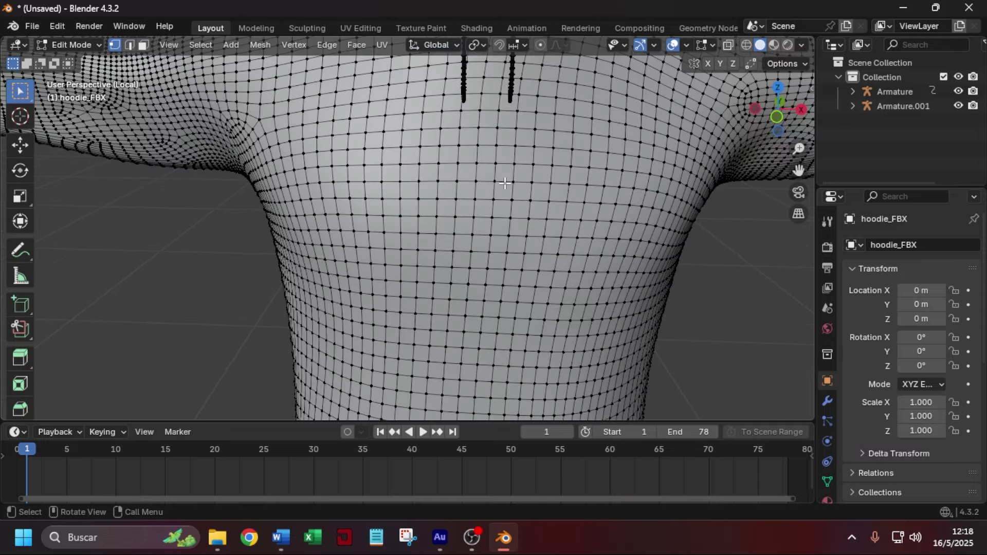
scroll(679, 271, down, 5)
key(Tab)
key(KP_Divide)
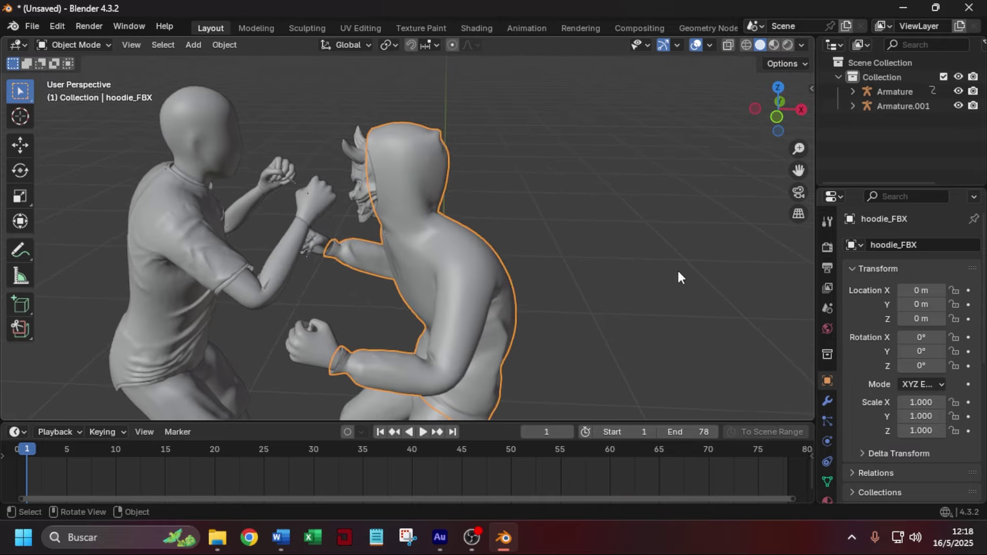
Convert all triangles of the house owner's white tshirt tpose mesh to quads in Edit Mode.
click(188, 228)
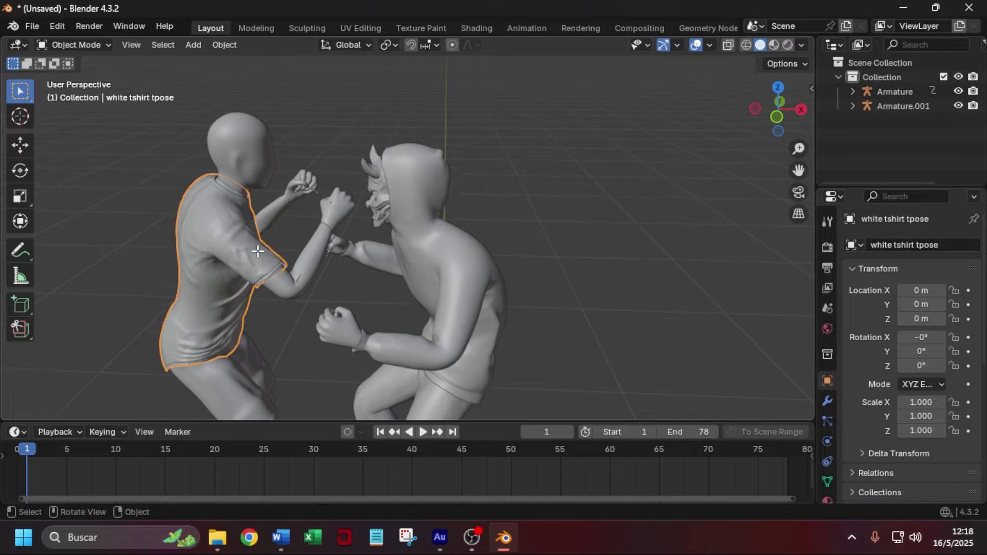
key(Tab)
key(alt+a)
scroll(527, 222, up, 5)
scroll(528, 221, up, 2)
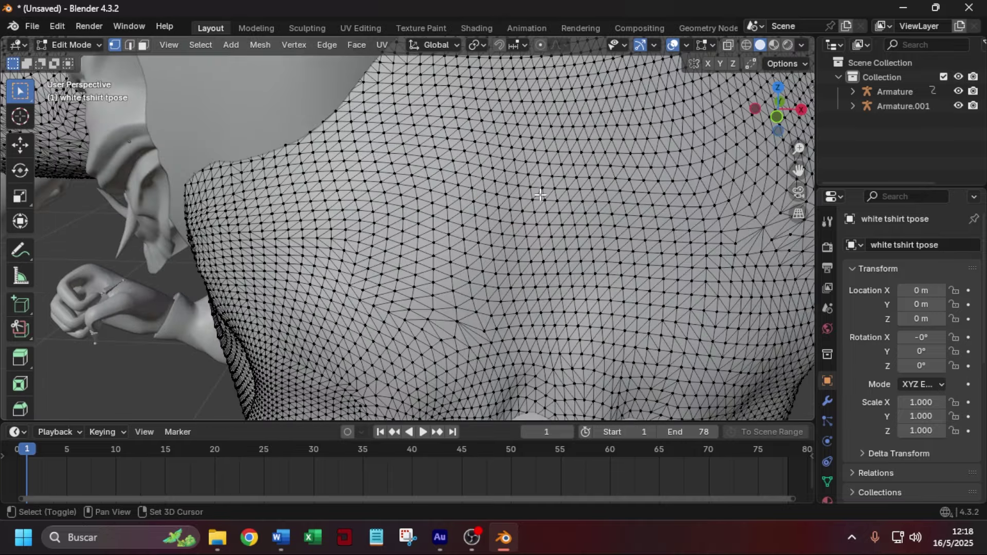
scroll(453, 279, up, 2)
key(a)
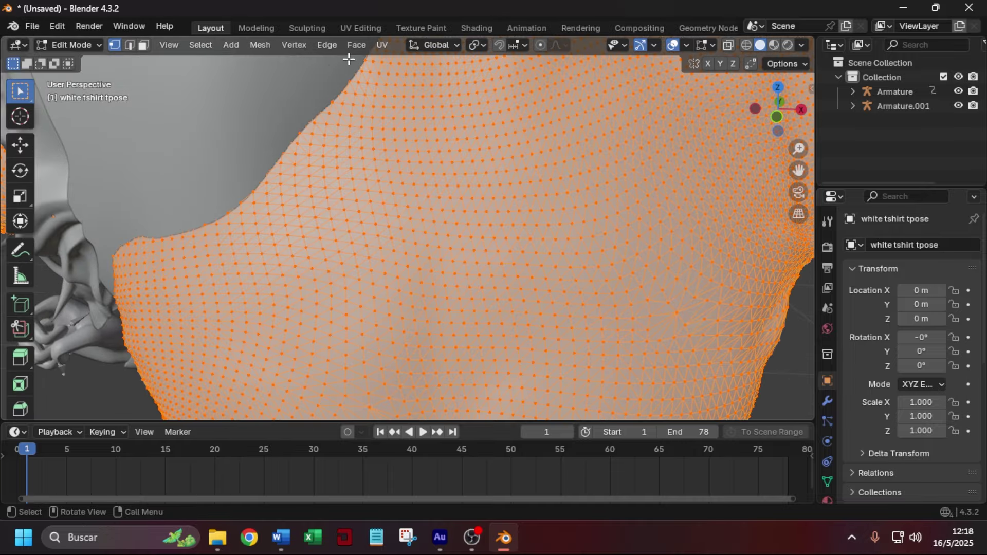
click(360, 45)
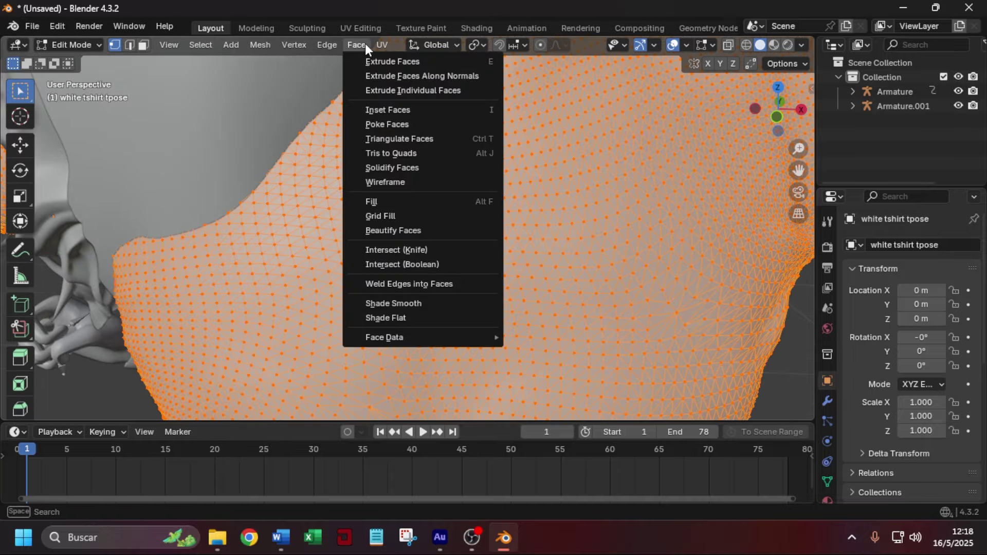
click(408, 153)
key(Tab)
scroll(586, 278, down, 10)
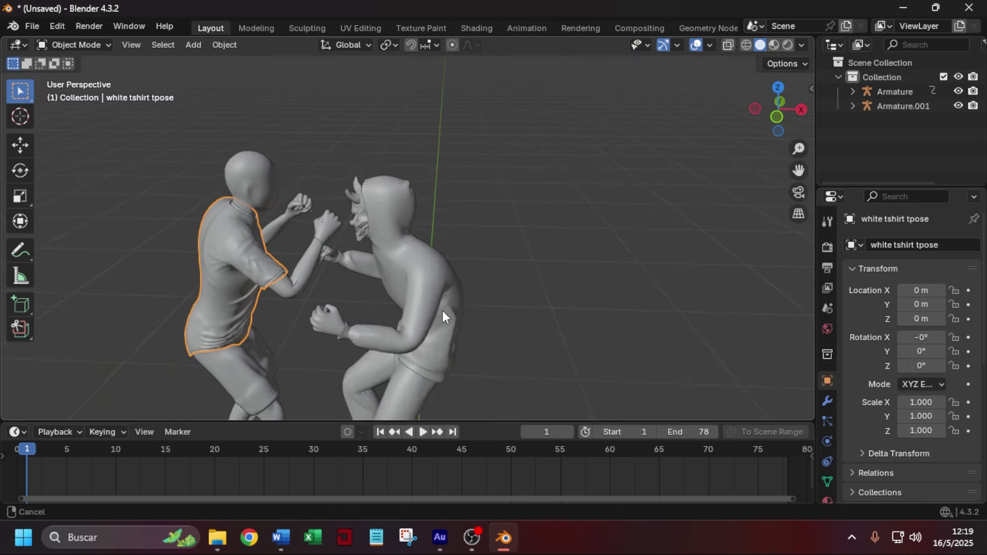
Convert all triangles of the house owner's shorts mesh (LP) to quads and return to Object Mode.
shift+middle_drag(440, 317, 565, 222)
scroll(474, 270, down, 4)
scroll(419, 281, up, 6)
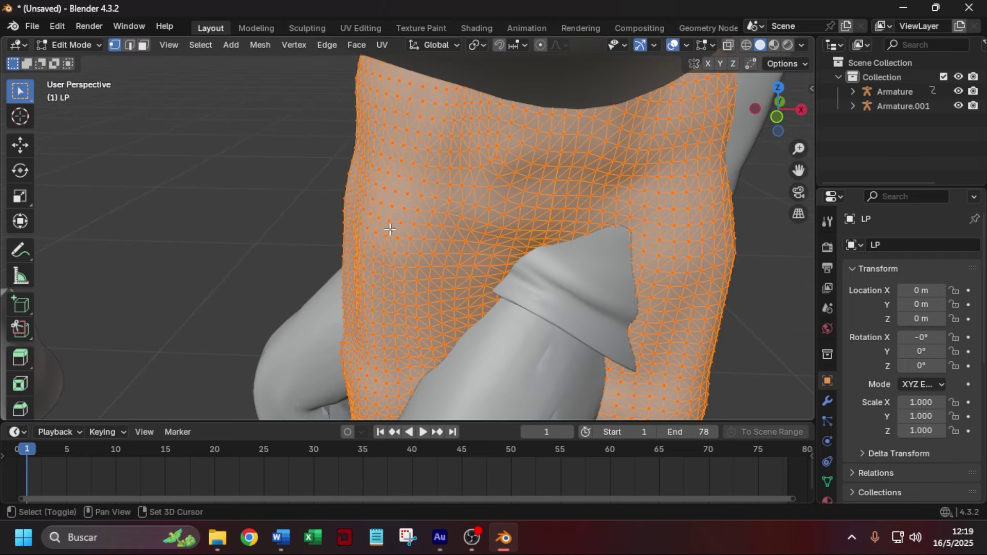
middle_drag(502, 172, 501, 193)
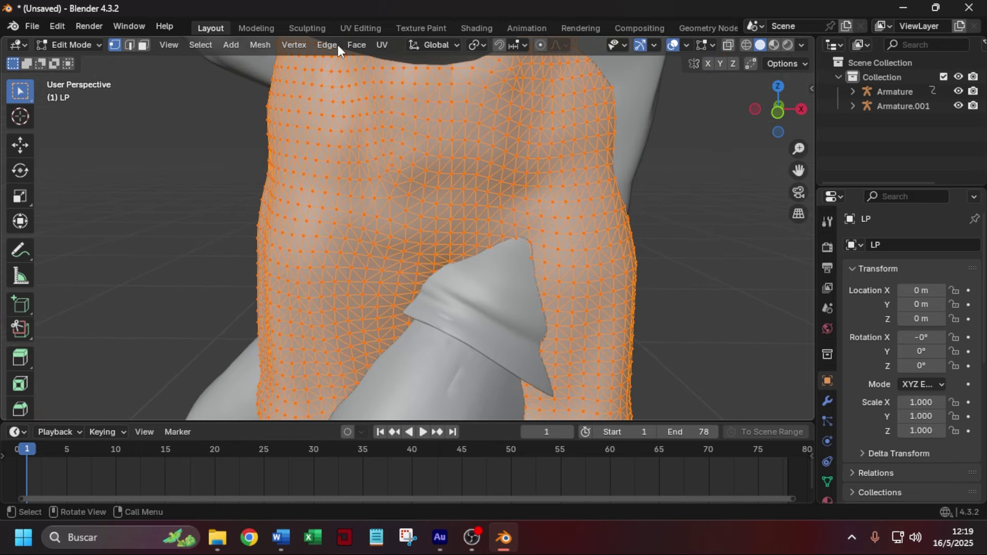
click(350, 45)
click(407, 153)
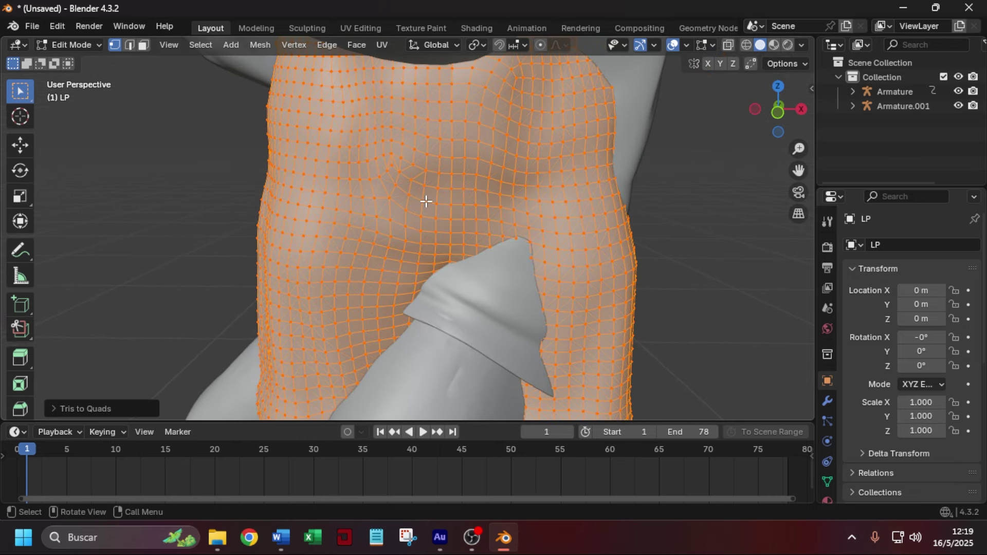
key(Tab)
scroll(374, 248, down, 10)
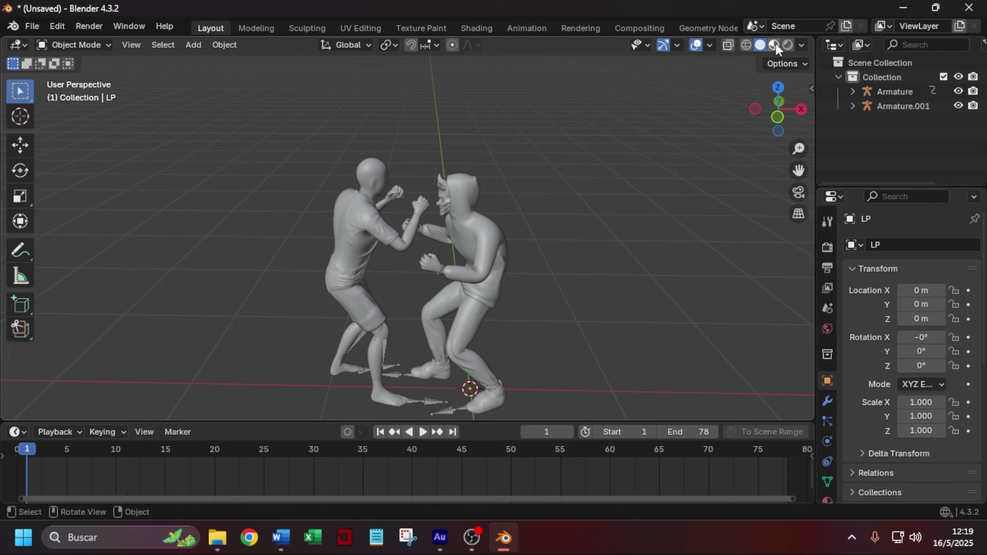
Switch the viewport to Material Preview shading and select the criminal's Mask HD mesh.
click(776, 43)
scroll(514, 267, up, 6)
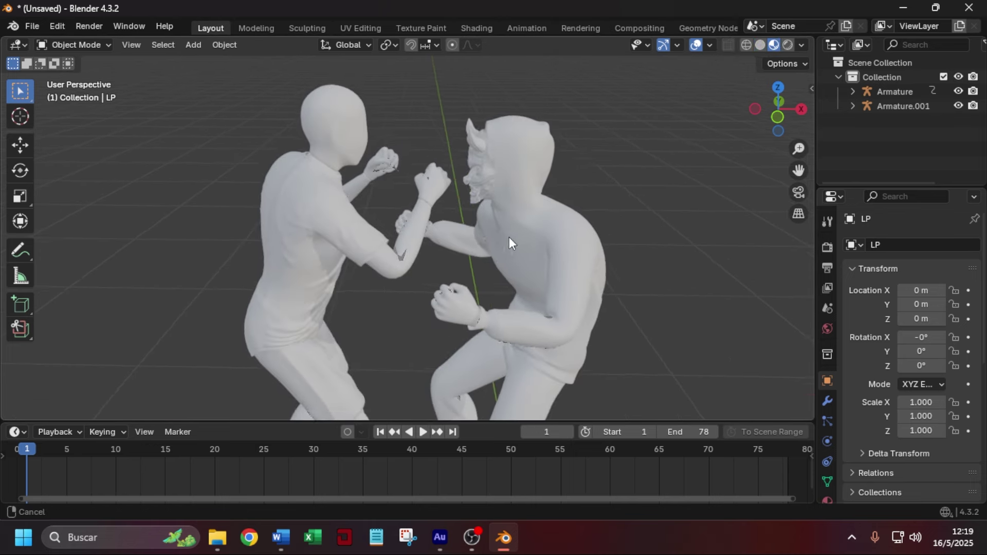
middle_drag(470, 260, 526, 278)
scroll(536, 264, up, 3)
click(422, 177)
Replace the timeline with an enlarged Shader Editor and create a new material for the mask.
click(23, 433)
click(265, 325)
click(11, 434)
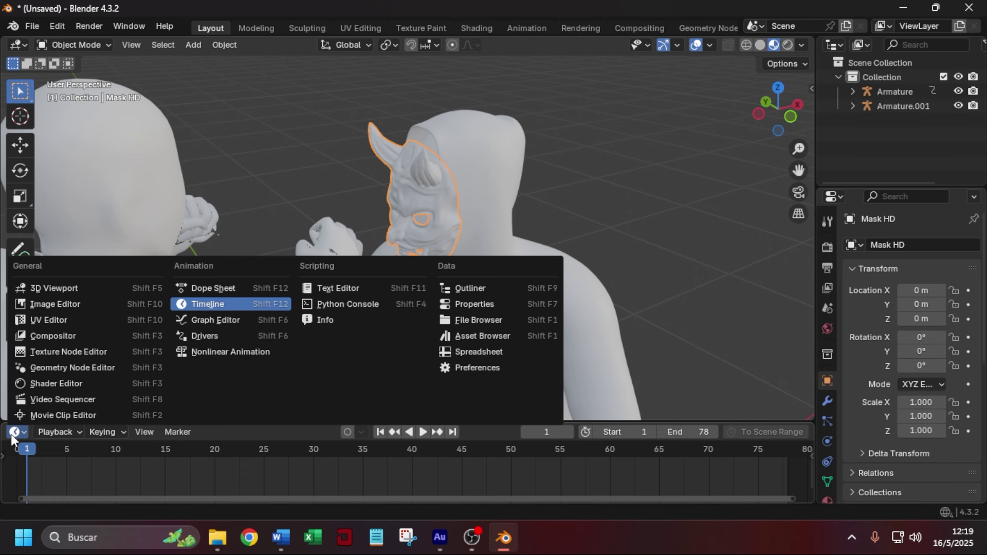
click(63, 380)
click(452, 433)
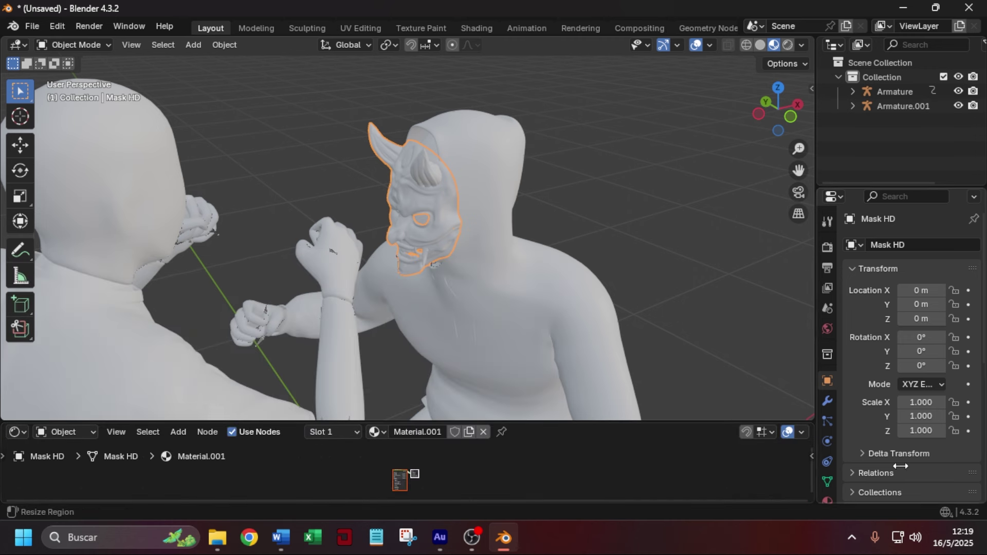
drag(451, 423, 448, 268)
scroll(449, 437, up, 3)
scroll(460, 450, up, 2)
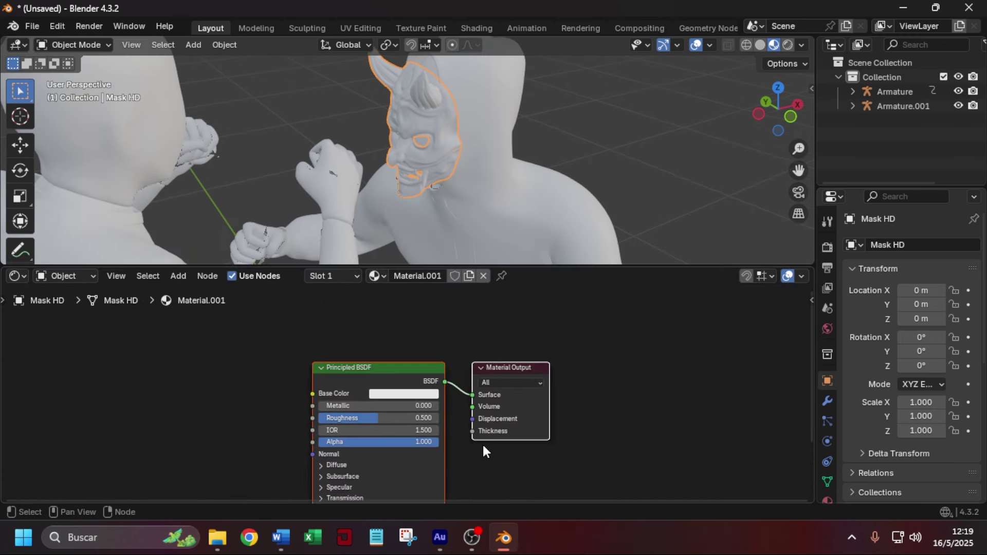
Set the mask material's roughness to 0.6 and darken its base color to near black.
click(395, 417)
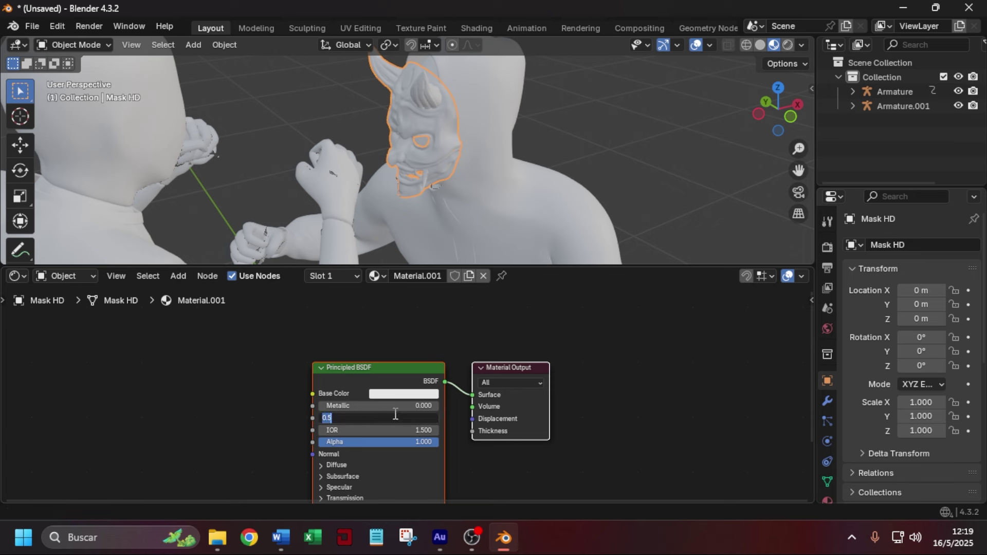
text(.6)
key(Return)
click(411, 394)
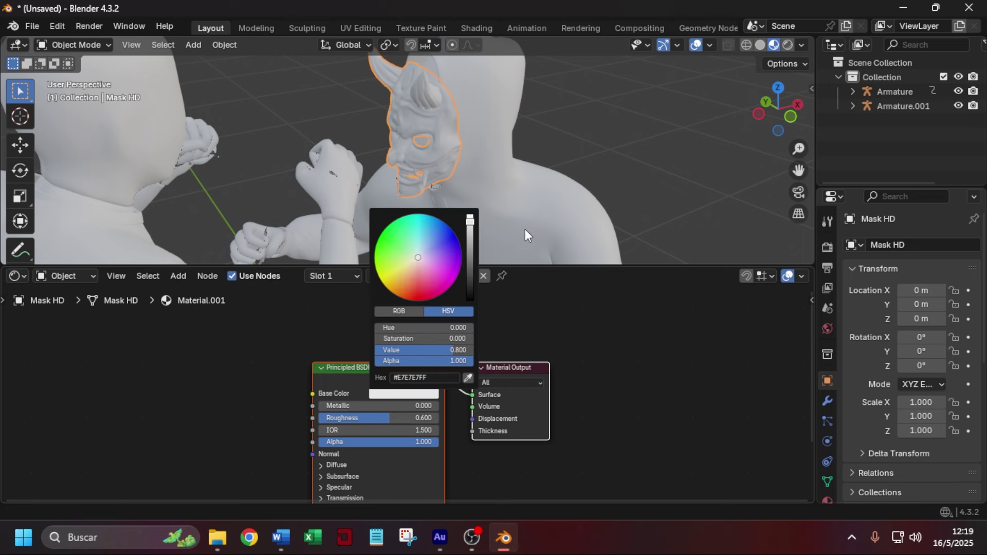
drag(471, 227, 470, 280)
scroll(532, 174, down, 2)
middle_drag(533, 174, 579, 147)
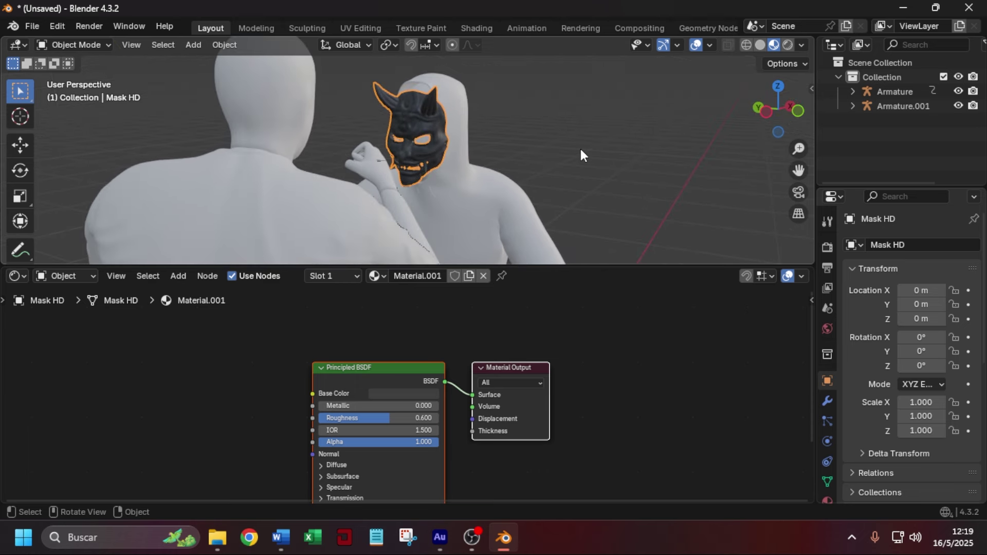
scroll(580, 146, down, 3)
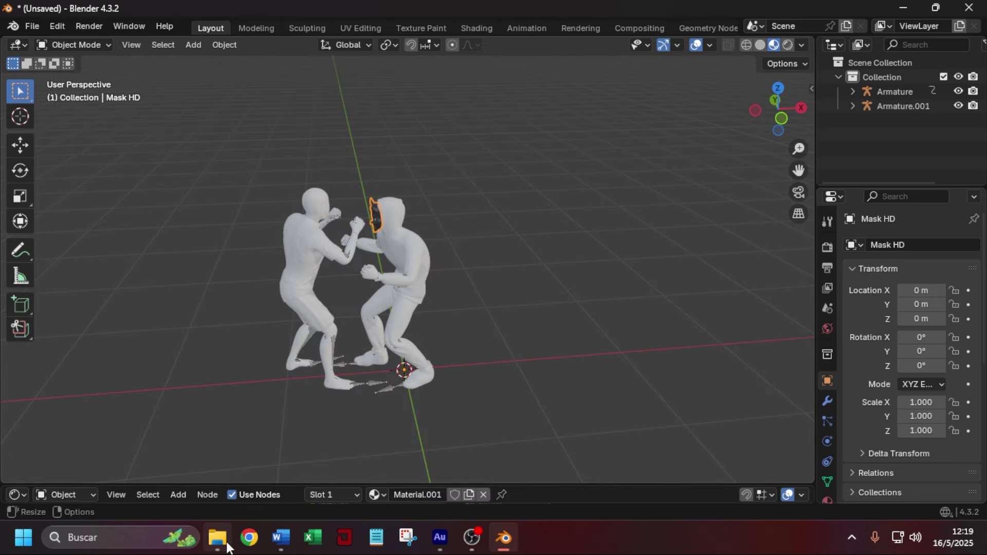
Import Mannequin.fbx from the 3D assets folder and move it about 1.65 m along X, beside the fighters.
mouse_move(217, 538)
click(254, 454)
drag(331, 410, 48, 341)
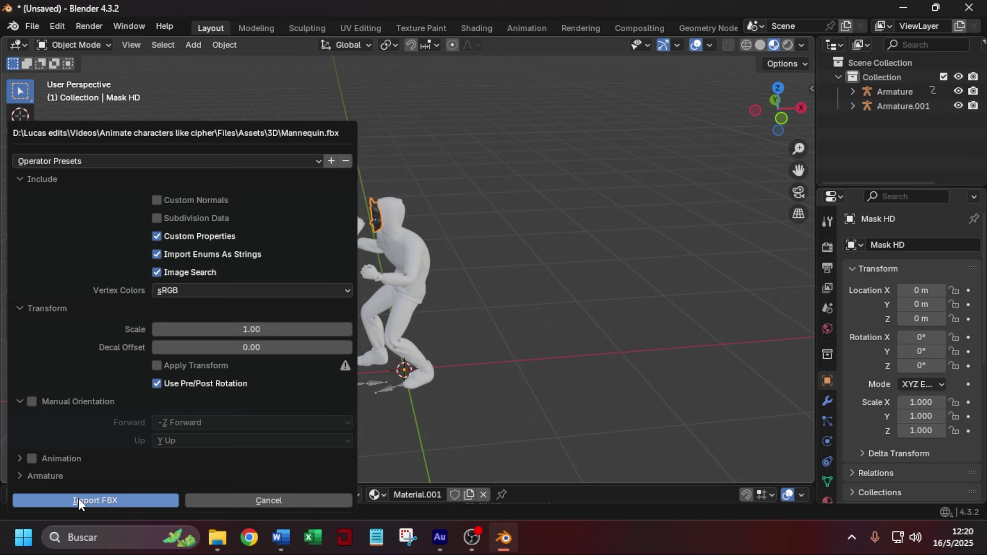
click(78, 499)
key(g)
key(x)
click(671, 331)
click(531, 304)
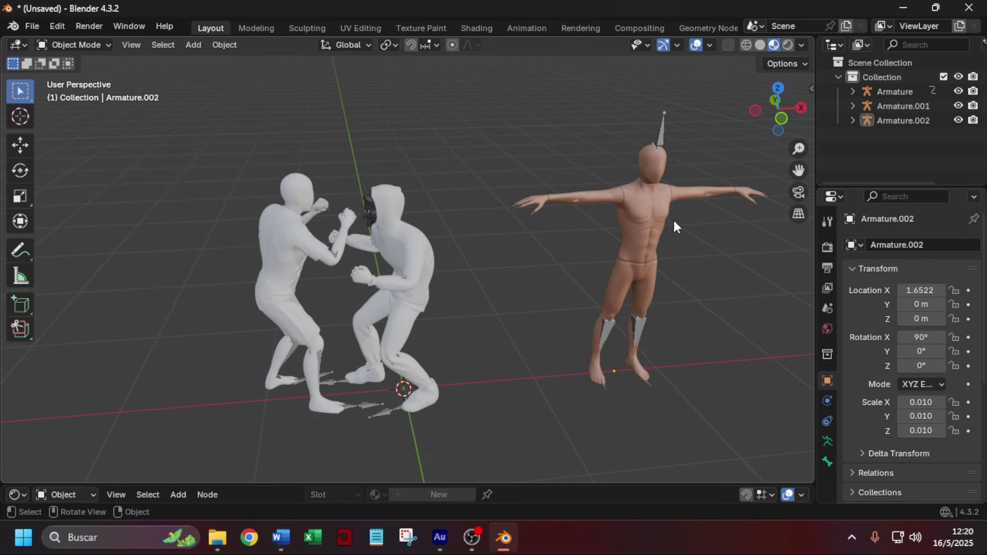
Link the mannequin's Ch36_Body material to both fighters' body meshes.
click(324, 239)
shift+click(361, 277)
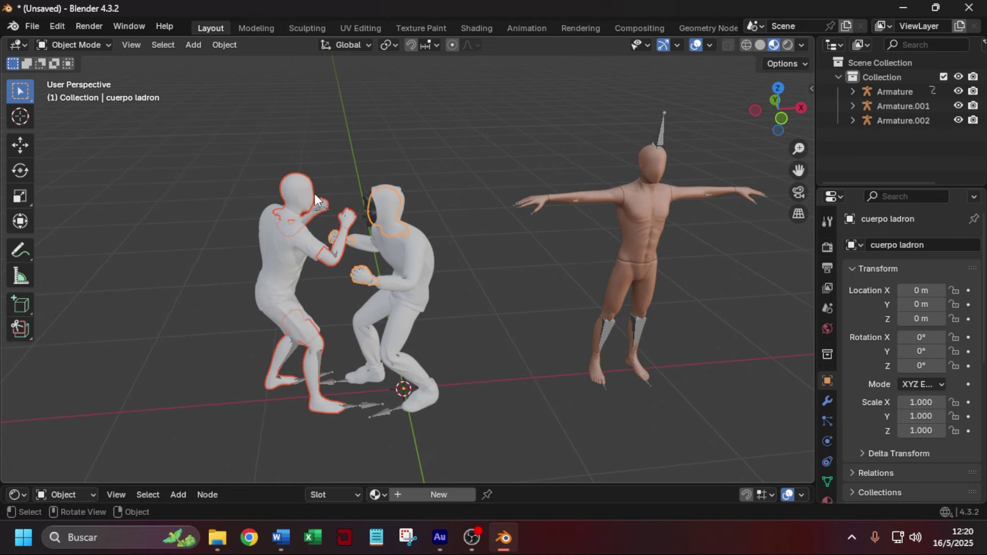
shift+click(638, 207)
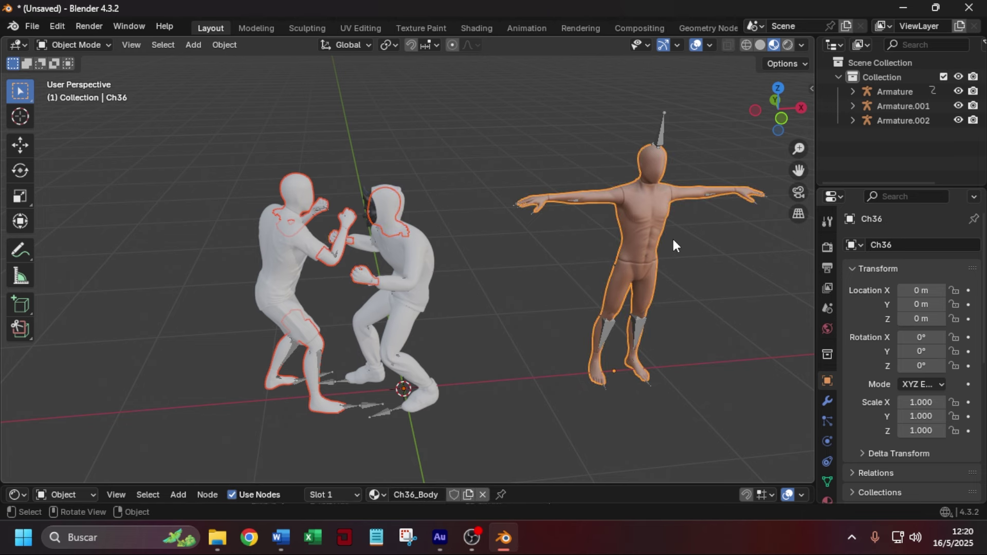
key(ctrl+l)
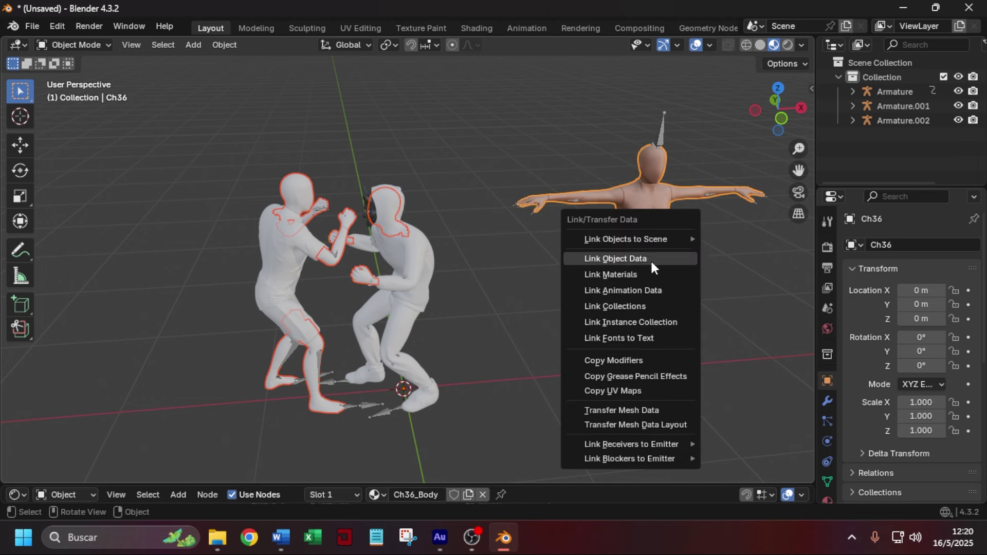
click(648, 275)
scroll(424, 274, up, 4)
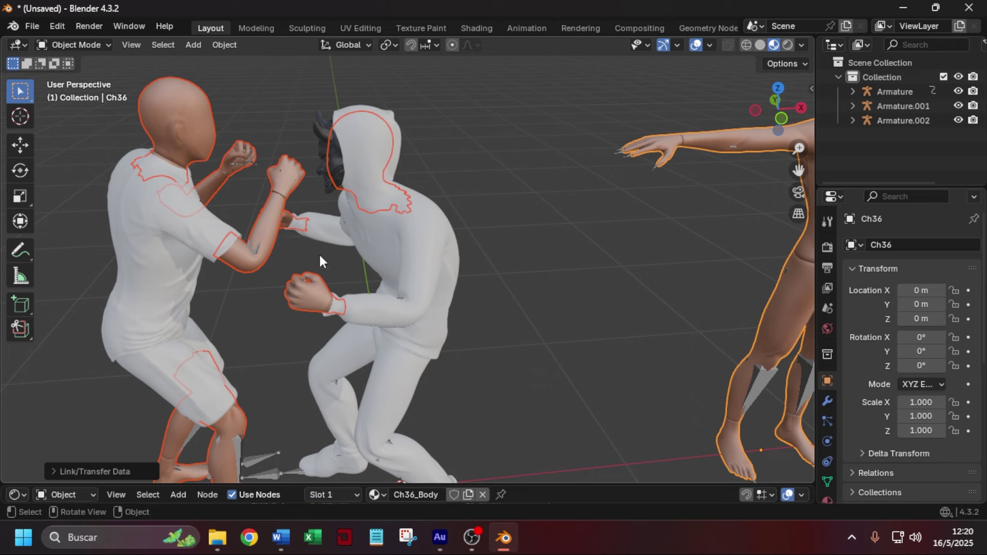
scroll(565, 240, down, 3)
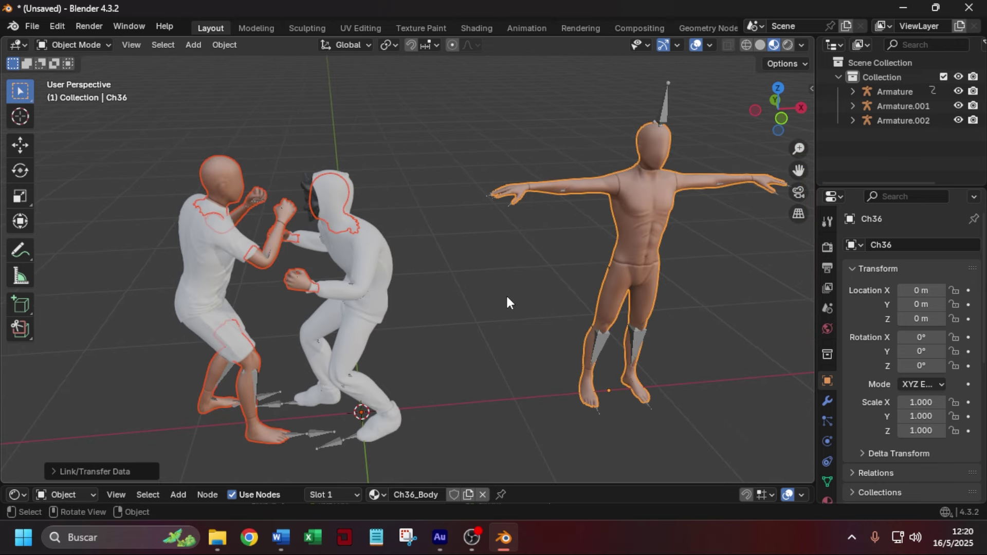
Delete the imported mannequin mesh together with its armature.
drag(507, 294, 733, 273)
key(Delete)
shift+middle_drag(486, 323, 578, 302)
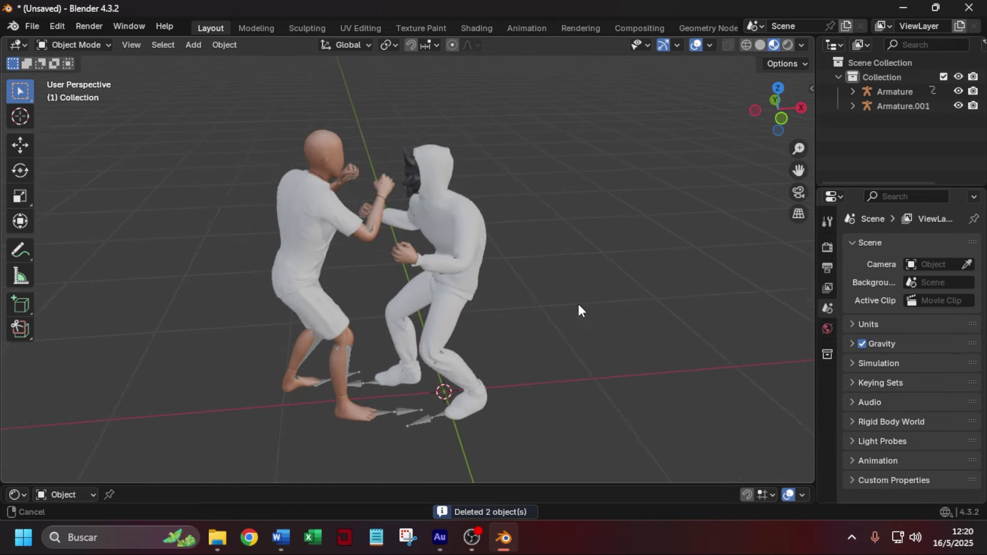
scroll(591, 295, up, 4)
scroll(658, 316, down, 3)
scroll(622, 314, up, 2)
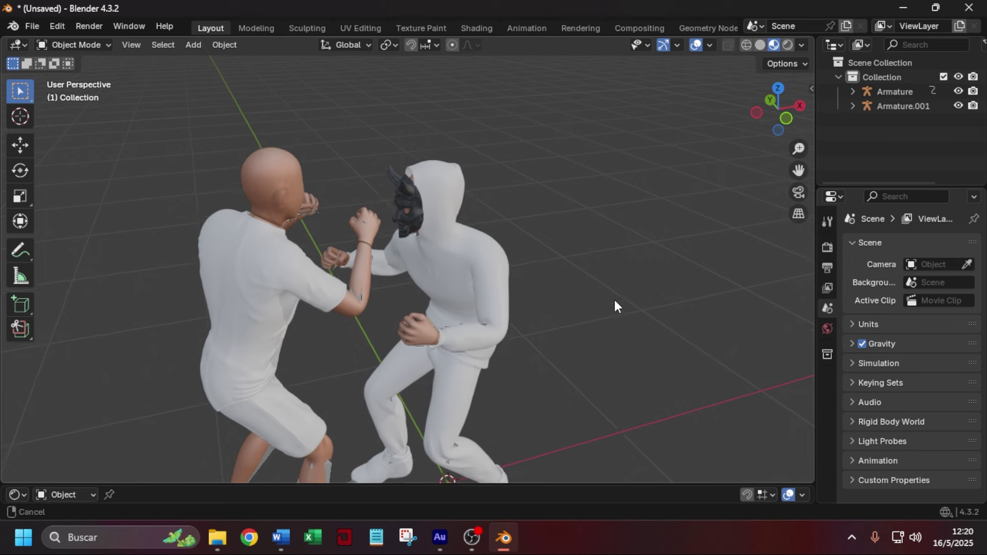
Enlarge the Shader Editor and create a new material named hoodie on the hoodie_FBX mesh.
drag(176, 485, 47, 352)
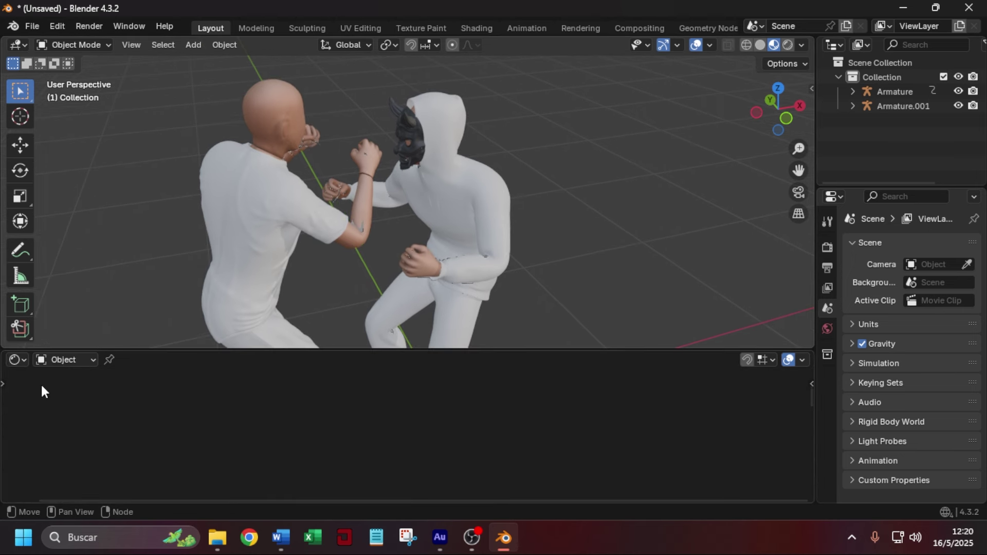
click(455, 226)
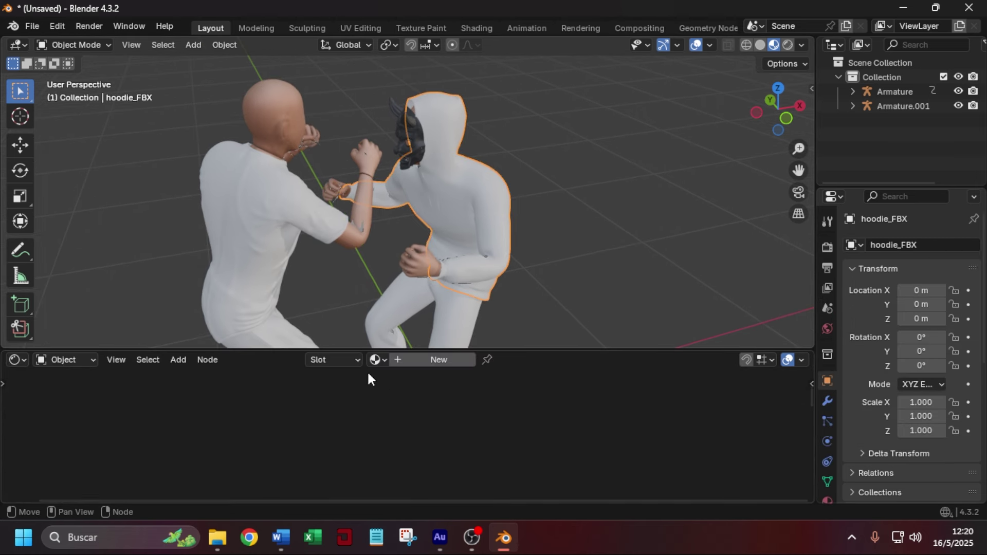
click(418, 360)
click(416, 360)
text(hood)
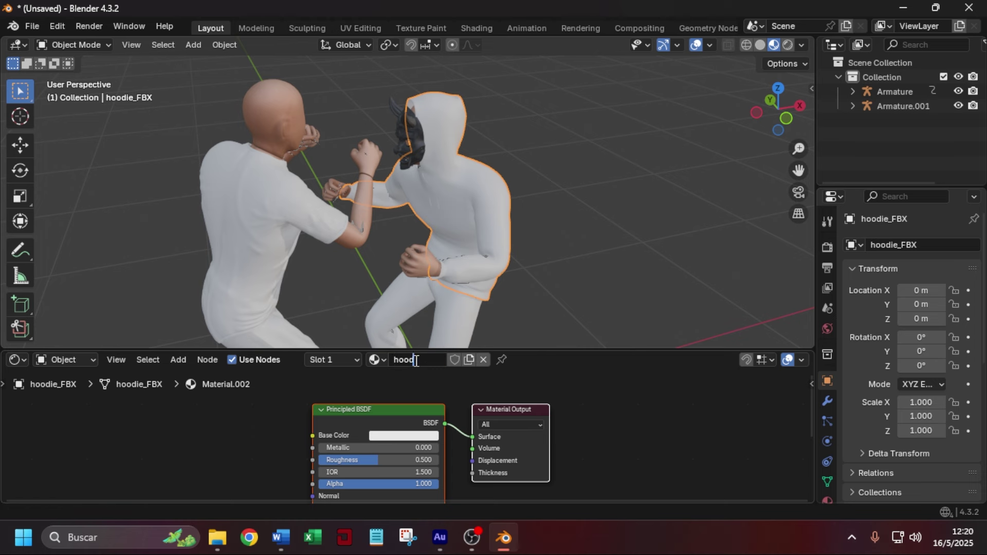
text(ie)
key(Return)
Apply Principled Texture Setup to the hoodie material's Principled BSDF using all six hoodie images from the sweatshirt's Textures folder.
click(409, 407)
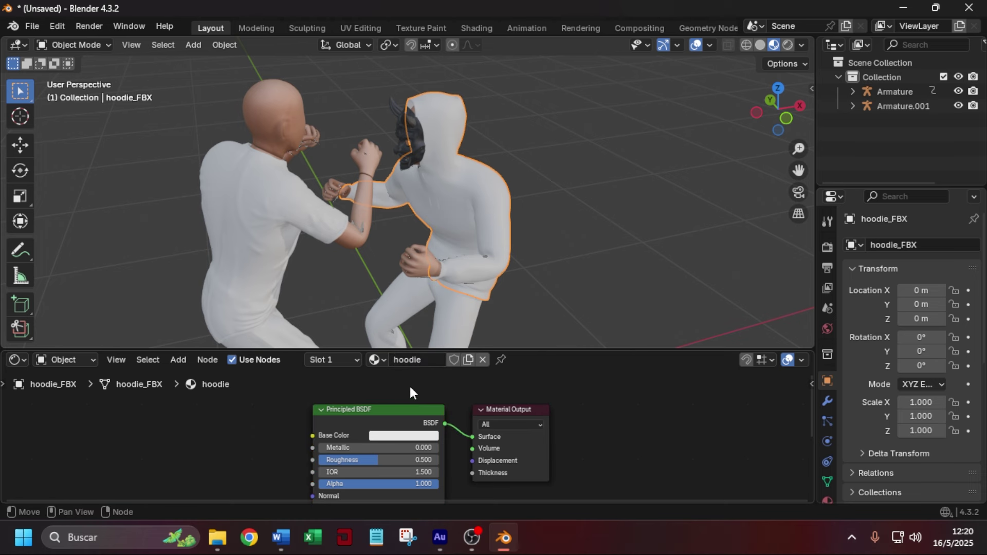
key(ctrl+shift+t)
click(427, 293)
double_click(427, 291)
double_click(335, 200)
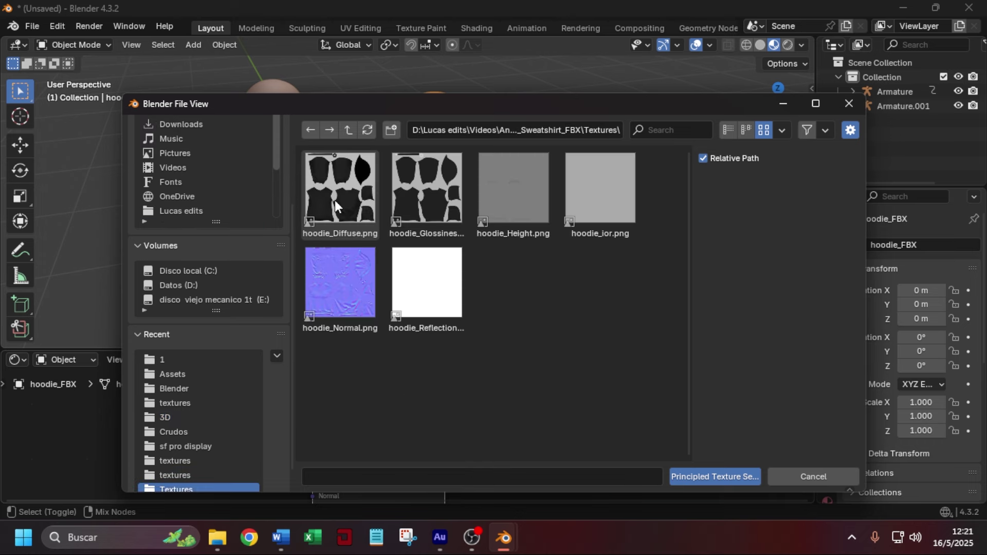
drag(338, 369, 624, 184)
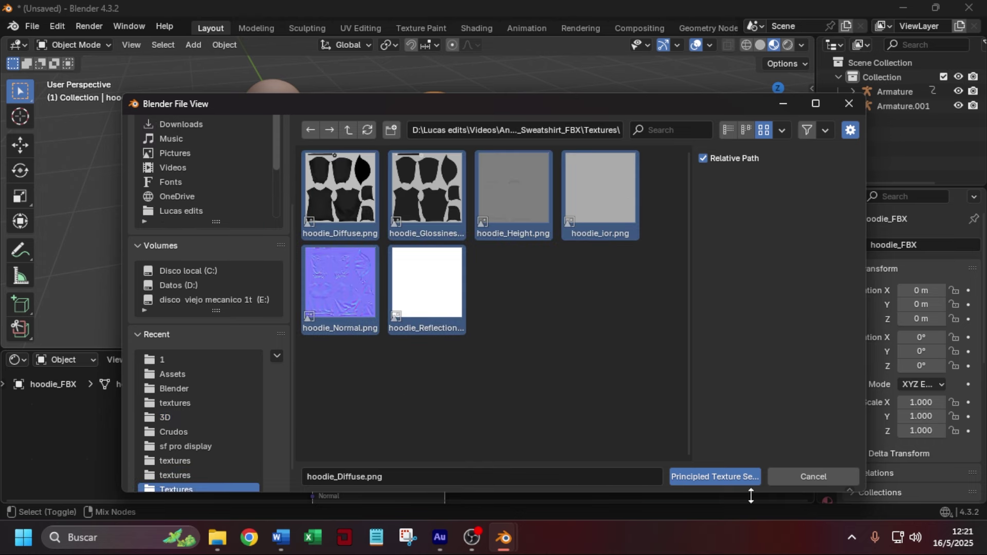
click(736, 476)
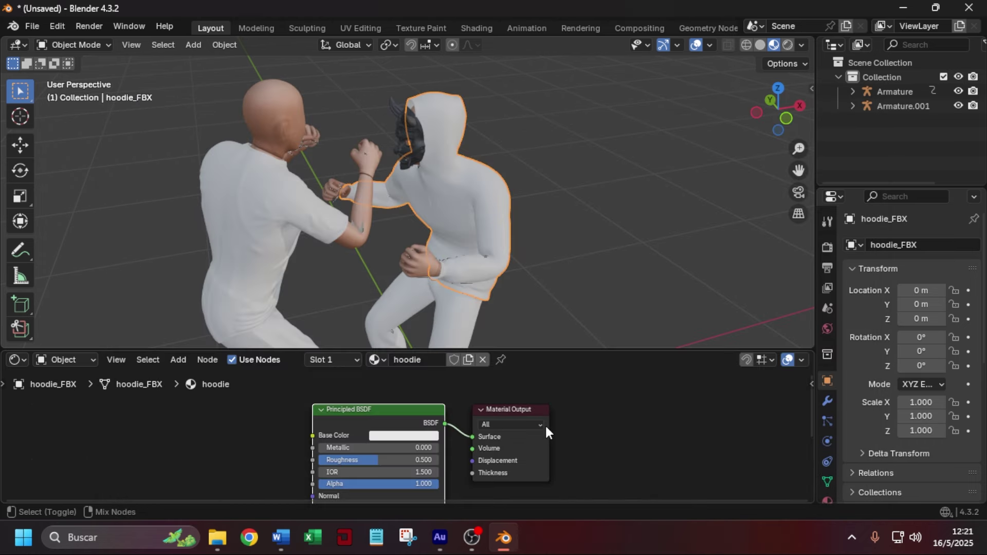
scroll(487, 278, down, 2)
scroll(597, 427, down, 2)
middle_drag(555, 434, 583, 362)
scroll(585, 390, down, 4)
middle_drag(584, 411, 583, 503)
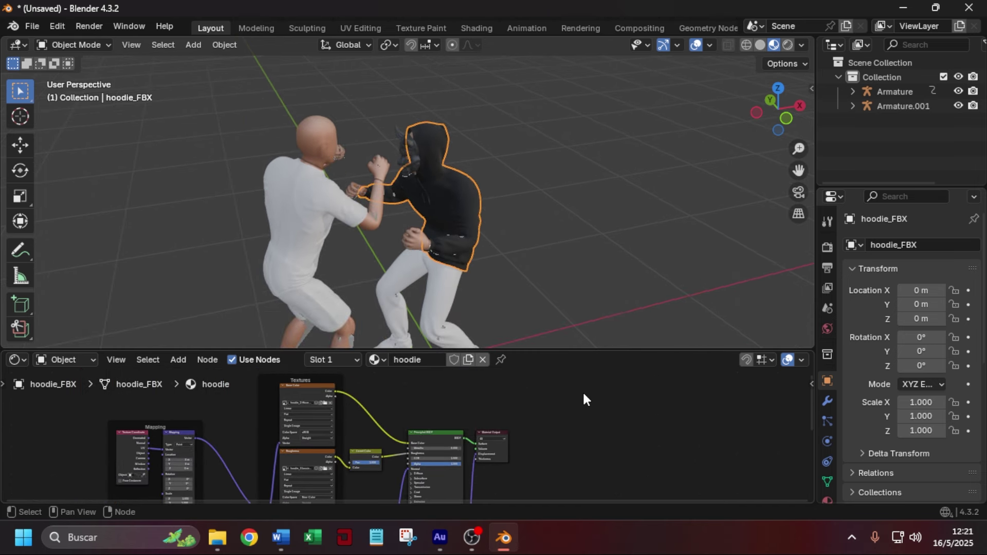
scroll(529, 255, down, 2)
shift+middle_drag(532, 277, 569, 226)
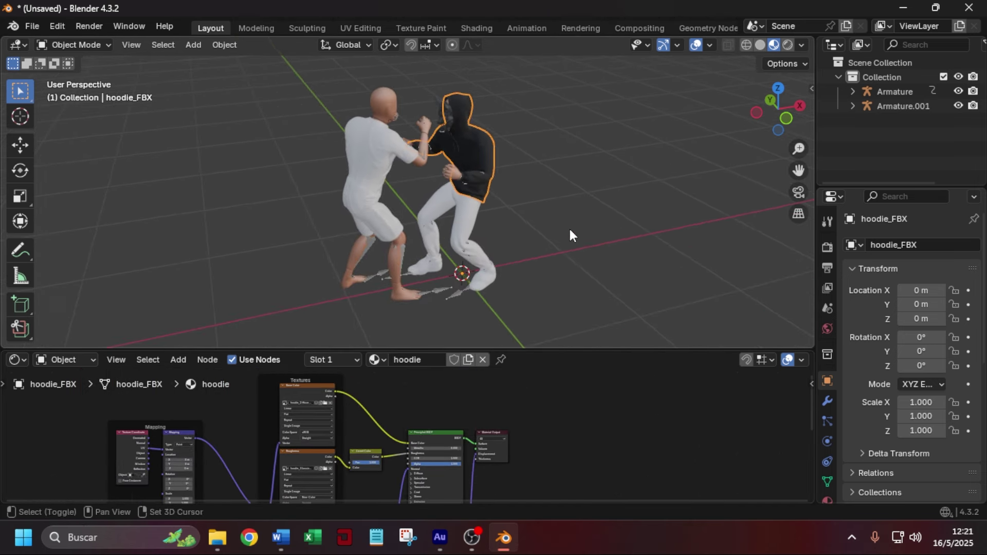
Create a new material named shorts on the LP shorts mesh of the fighter in the white T-shirt.
click(456, 217)
click(370, 225)
click(485, 238)
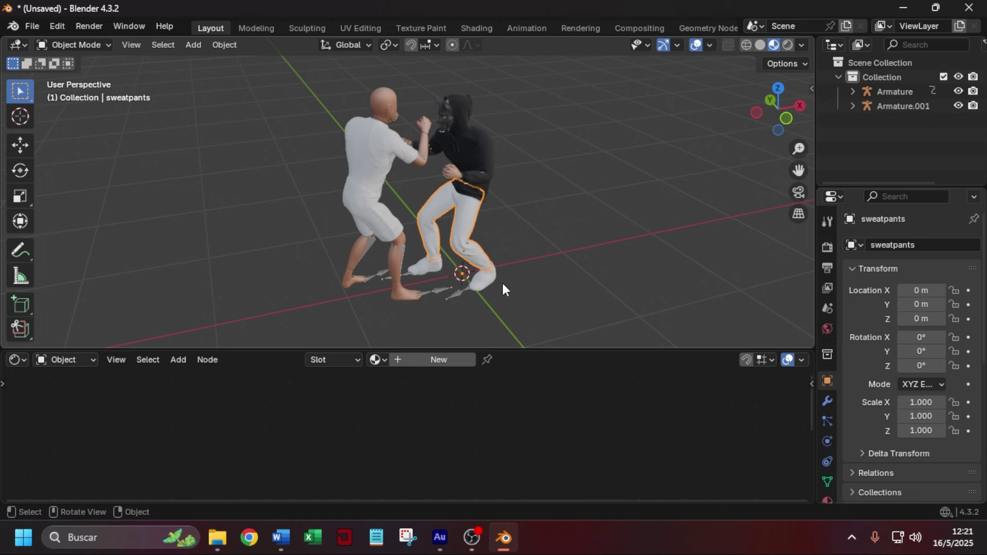
click(496, 281)
middle_drag(521, 284, 462, 235)
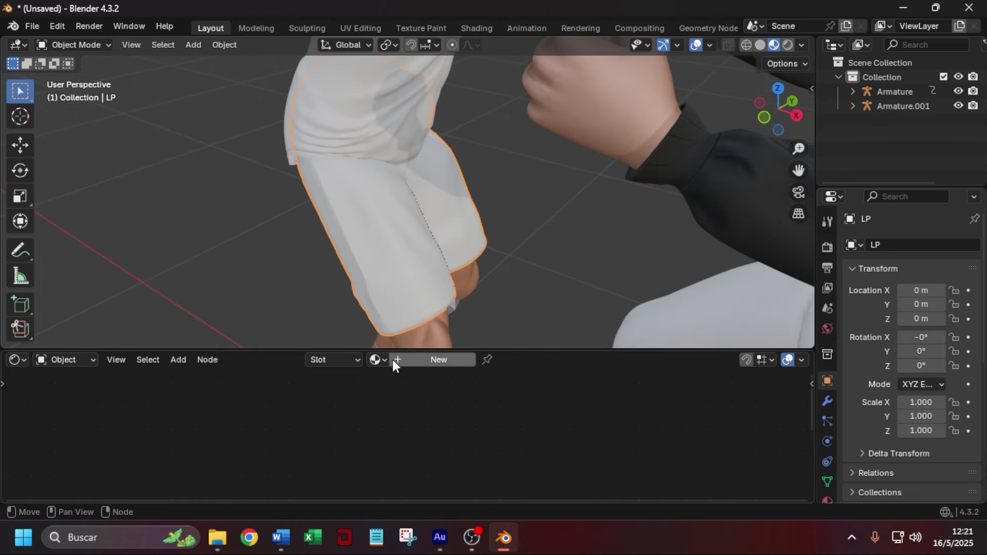
click(412, 361)
double_click(430, 360)
text(shorts)
key(Return)
Apply Principled Texture Setup to the shorts material's Principled BSDF using all three images from the man-shorts textures folder.
scroll(488, 410, up, 2)
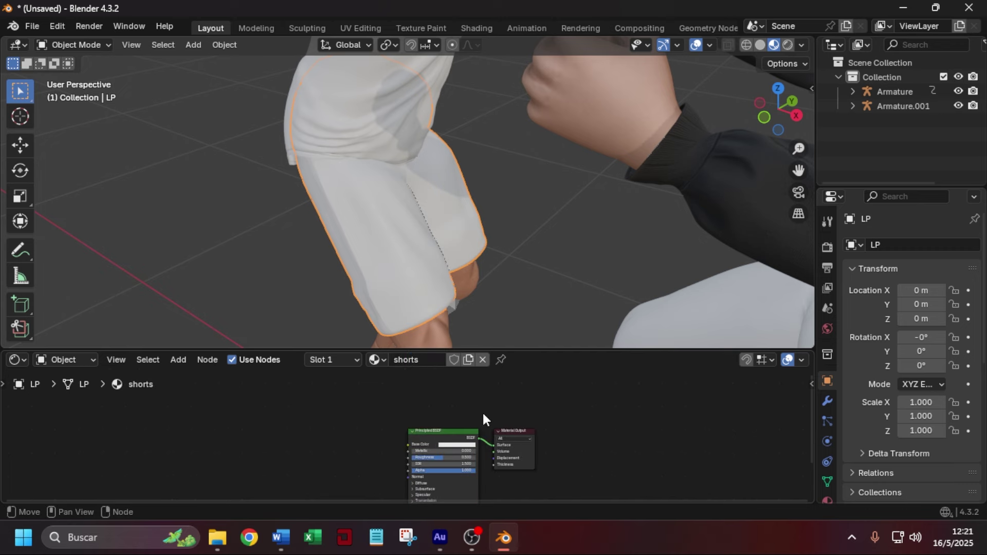
key(ctrl+shift+t)
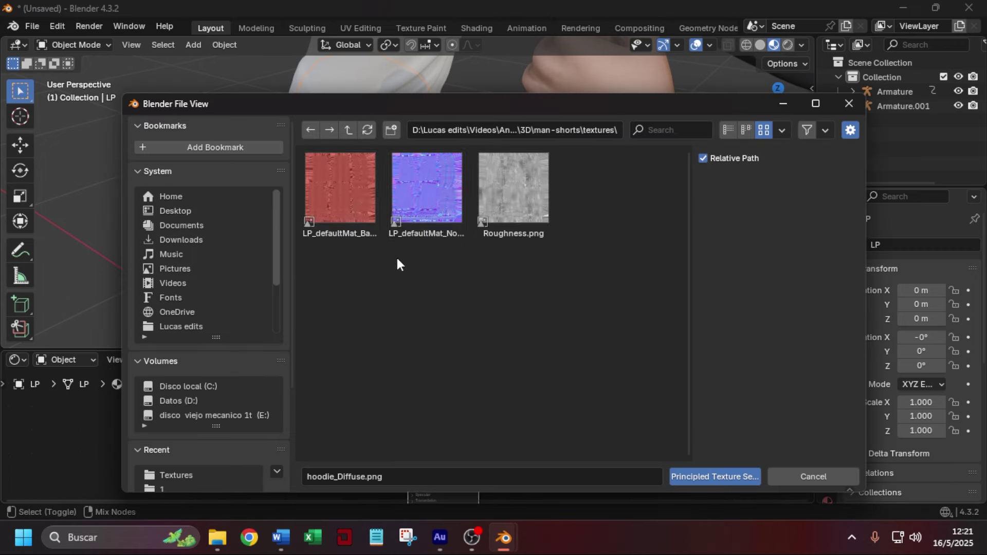
drag(343, 280, 544, 195)
click(722, 482)
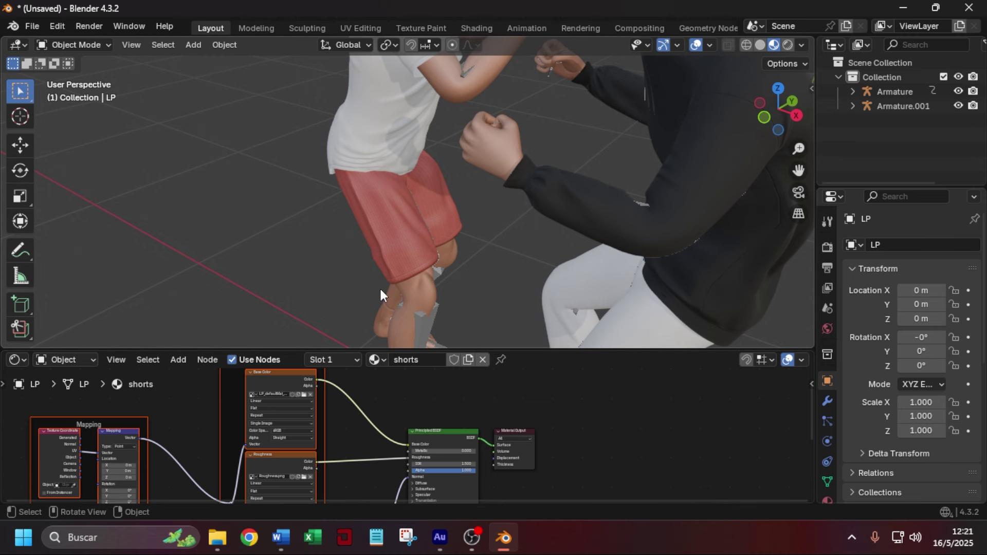
Disconnect the image texture from the shorts material's Base Color and set that color to near black.
scroll(414, 231, up, 3)
scroll(459, 425, up, 3)
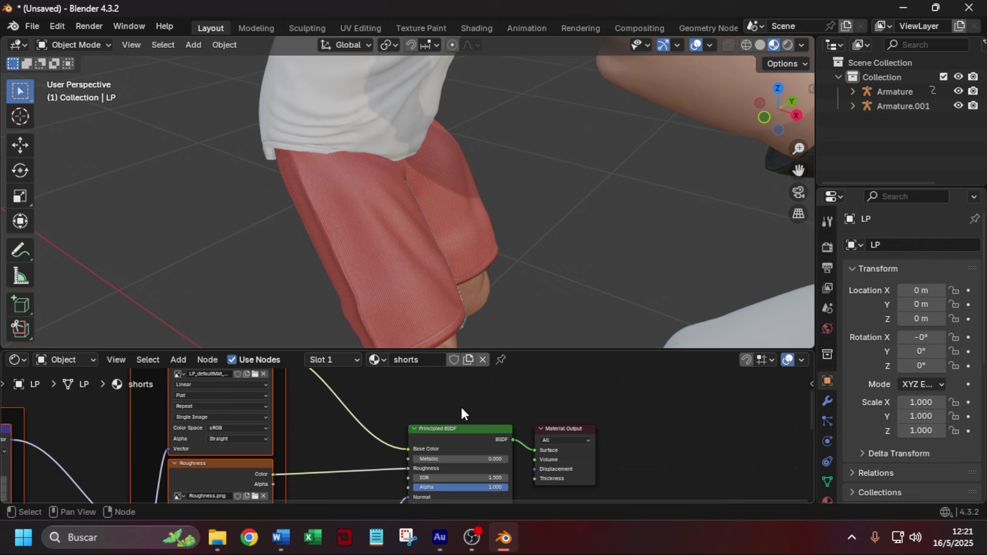
drag(414, 437, 347, 414)
click(500, 438)
drag(553, 301, 560, 335)
middle_drag(524, 276, 498, 279)
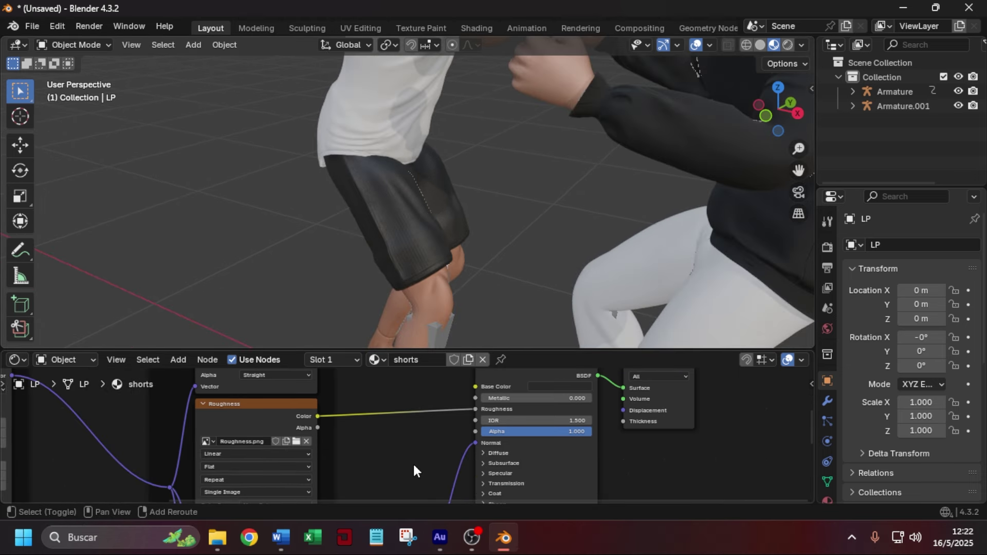
Insert a Color Ramp node between the Roughness texture and the Principled BSDF's Roughness input.
key(shift+a)
mouse_move(413, 466)
text(colo)
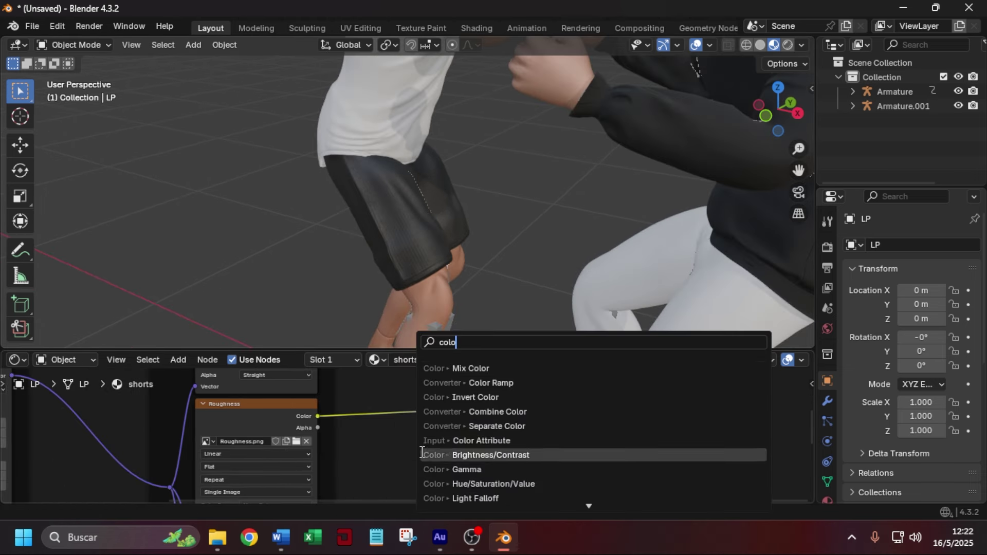
click(484, 379)
click(340, 388)
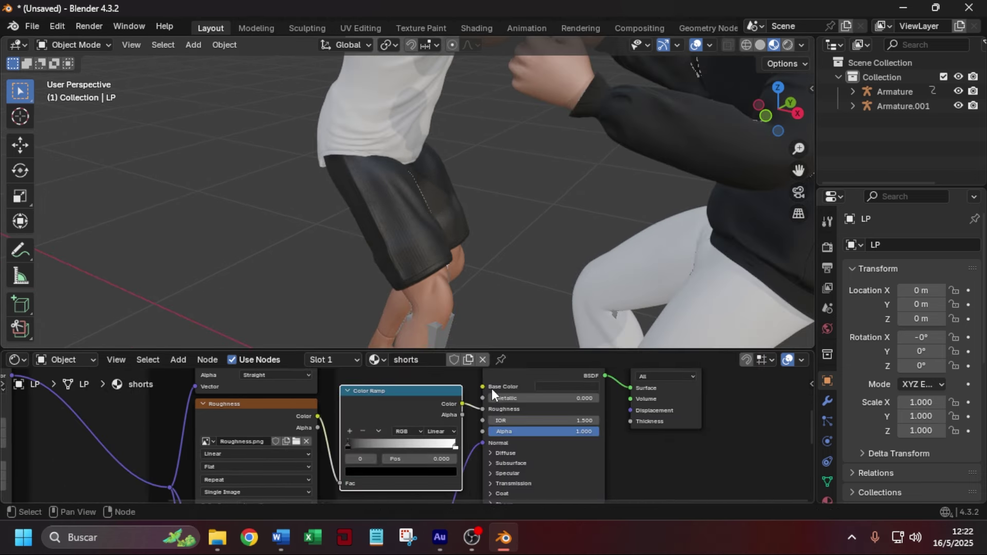
Lighten the Color Ramp's black stop to light grey so the shorts look less glossy.
middle_drag(652, 449, 648, 477)
scroll(498, 409, up, 4)
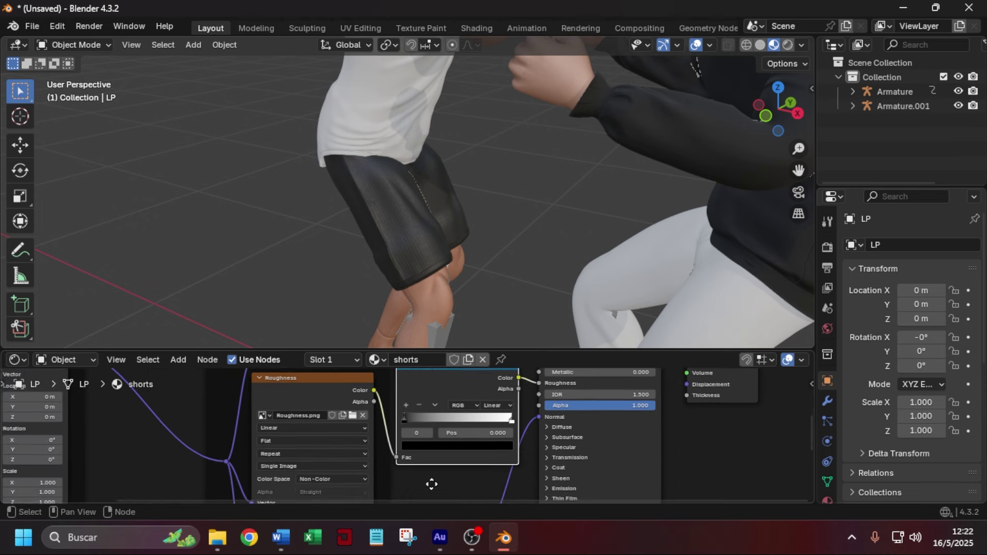
click(447, 449)
drag(536, 324, 522, 188)
middle_drag(589, 168, 399, 206)
click(399, 206)
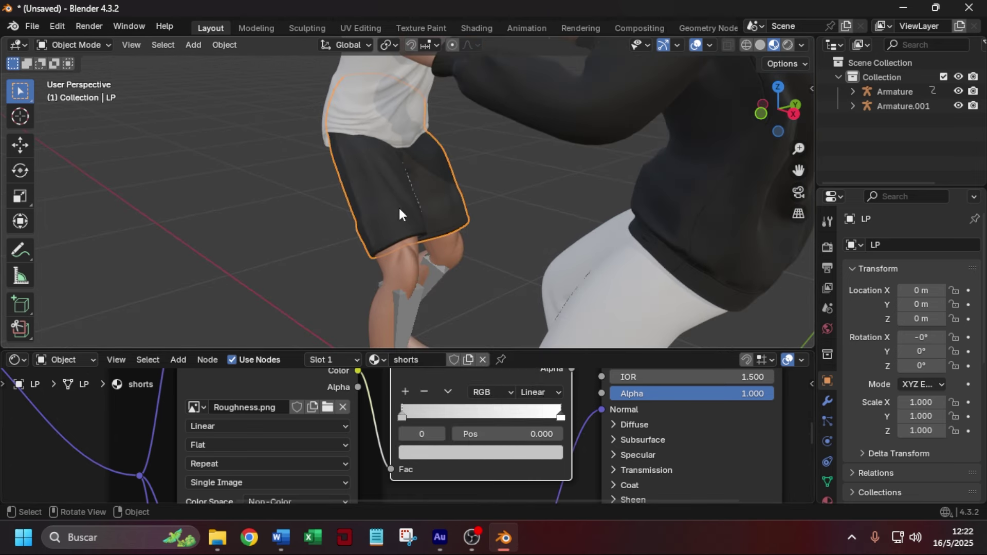
Mute and unmute the Color Ramp node to compare its effect on the shorts.
scroll(507, 470, down, 2)
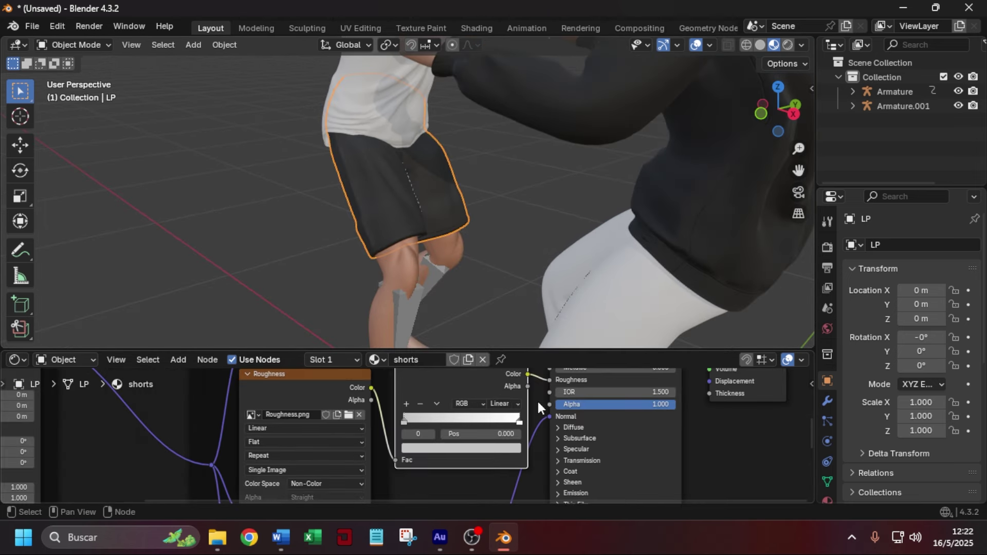
key(m)
key(m)
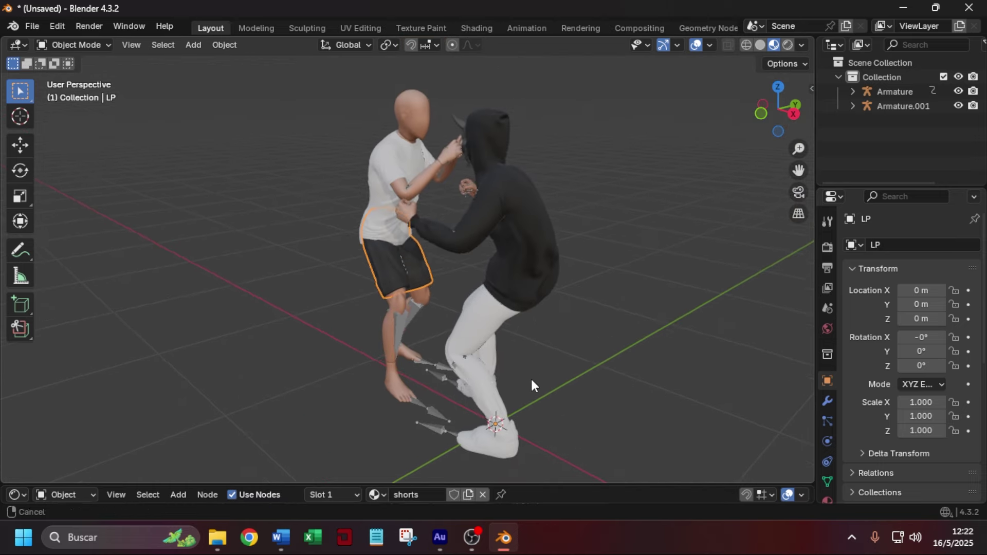
Add a sphere empty and move it up about 0.93 m and to about -0.34 m on X, around the fighters.
middle_drag(529, 386, 610, 322)
scroll(556, 340, down, 2)
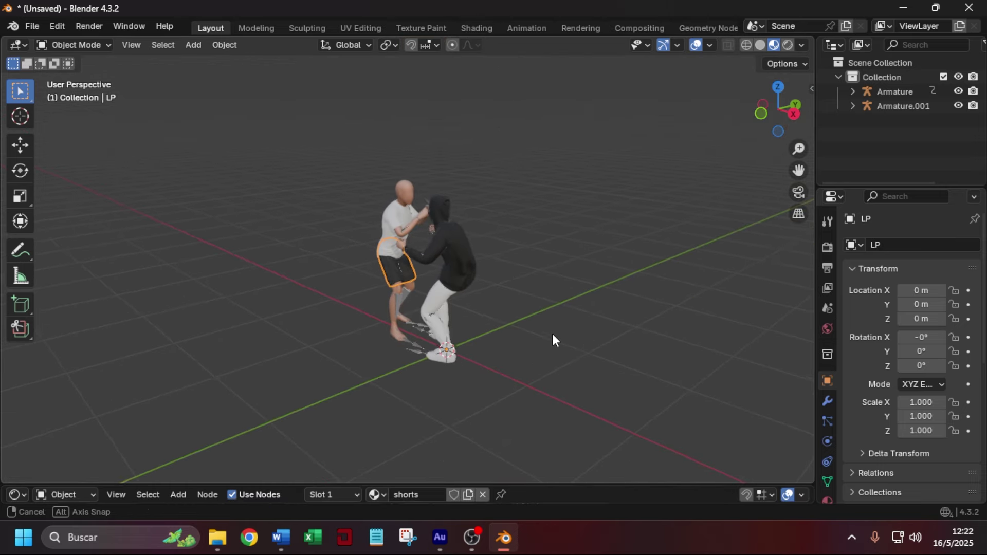
middle_drag(555, 339, 569, 360)
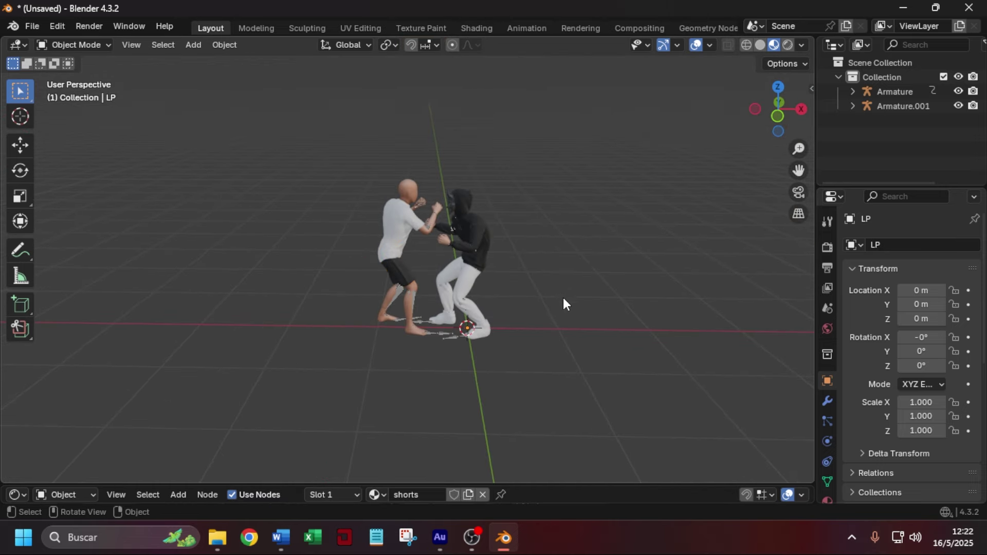
scroll(564, 304, up, 1)
middle_drag(565, 303, 570, 368)
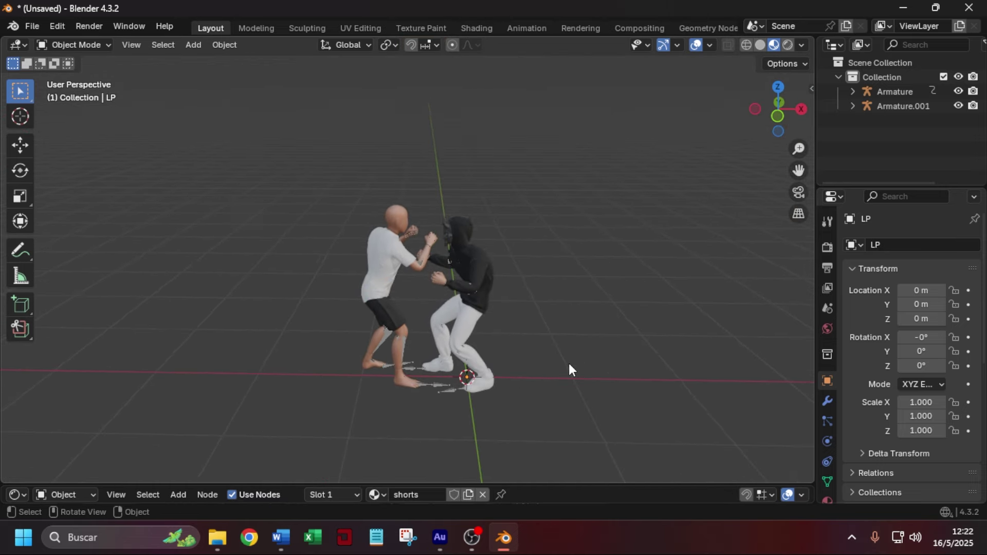
key(shift+a)
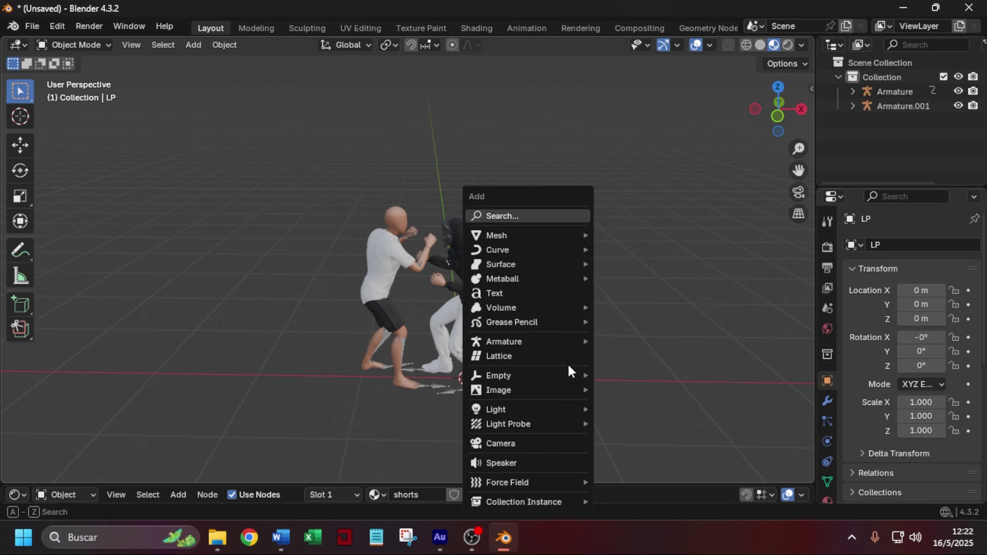
mouse_move(577, 375)
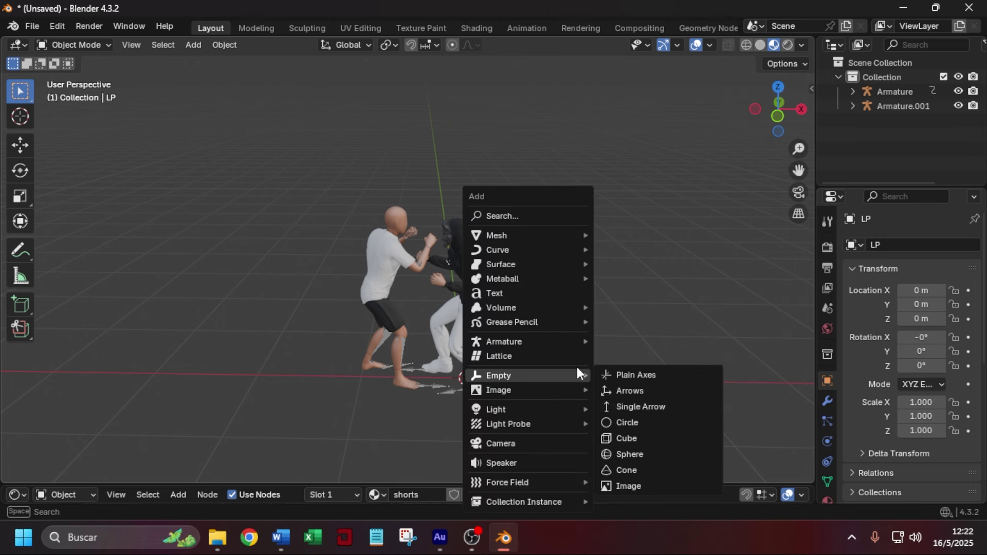
click(631, 456)
key(g)
key(z)
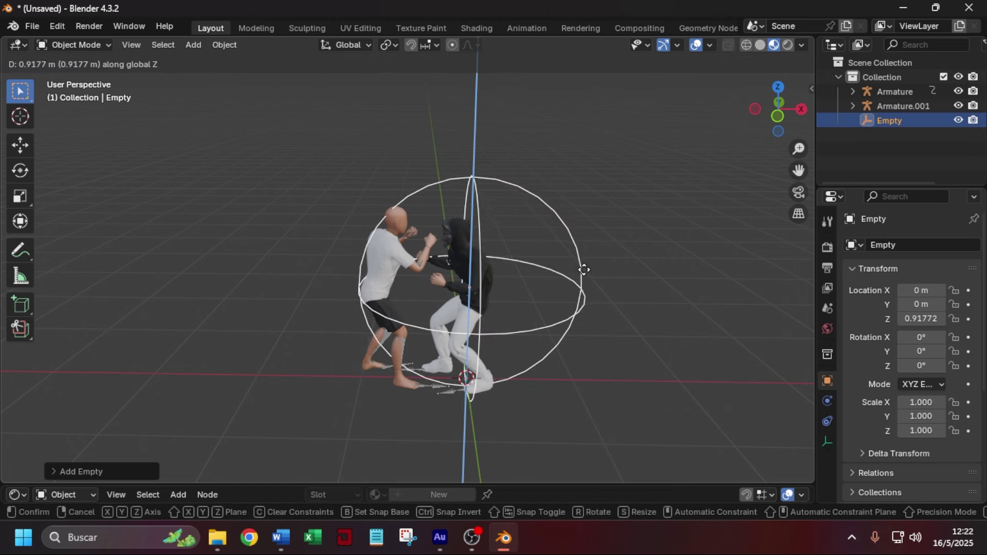
click(584, 269)
key(g)
key(x)
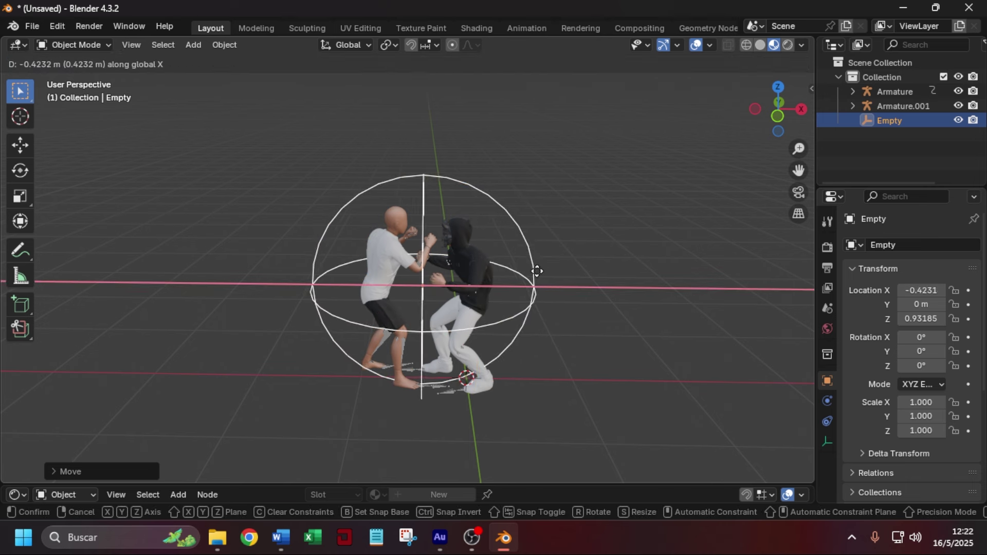
click(541, 274)
Scale the sphere empty to about 0.71 and shift it along X to about -0.41 m, between the fighters.
key(s)
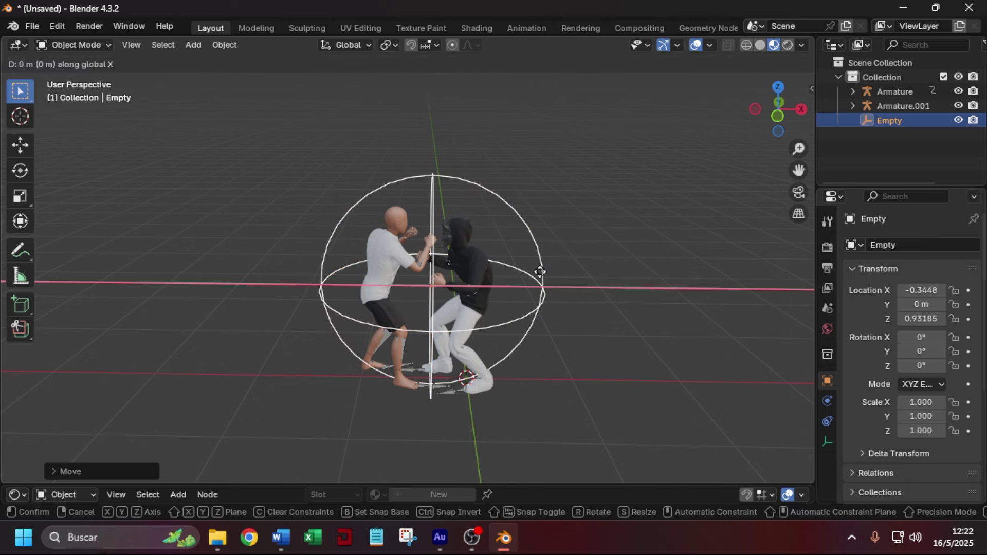
click(557, 268)
key(g)
key(x)
click(550, 274)
key(g)
key(x)
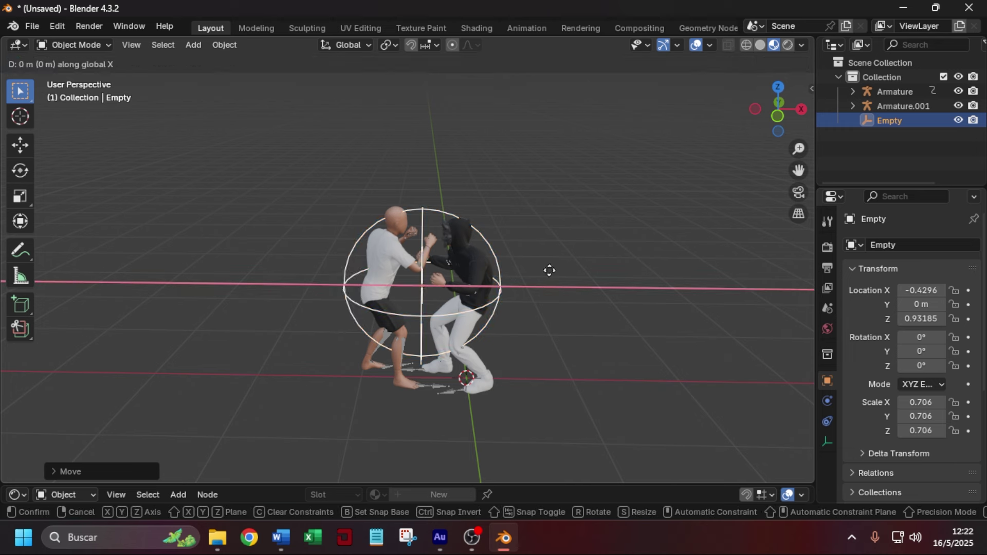
click(575, 273)
mouse_move(575, 273)
middle_down()
mouse_move(534, 315)
mouse_move(485, 341)
mouse_move(573, 278)
middle_up()
Parent both fighters' armatures to the sphere empty and test-move the empty.
click(460, 401)
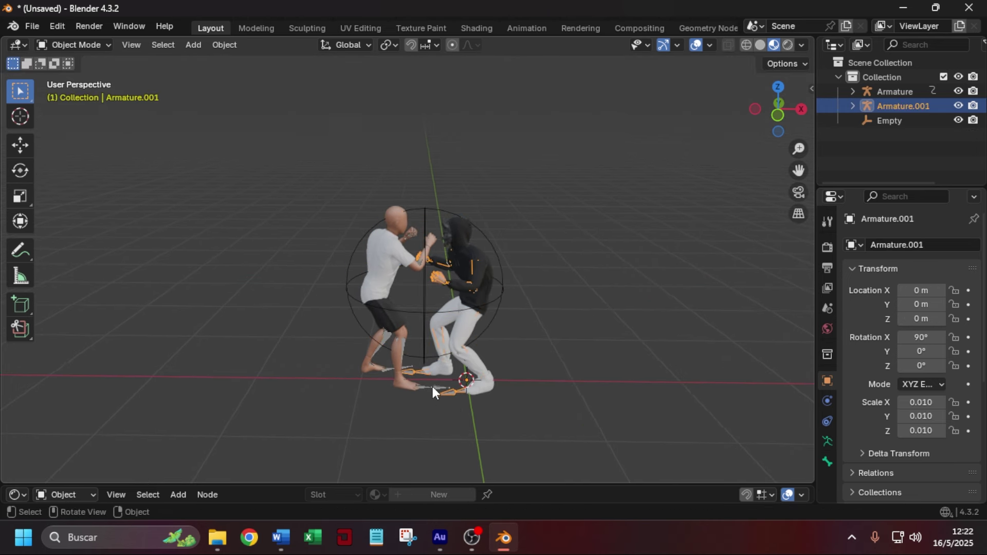
shift+click(433, 387)
scroll(448, 371, up, 3)
shift+click(454, 311)
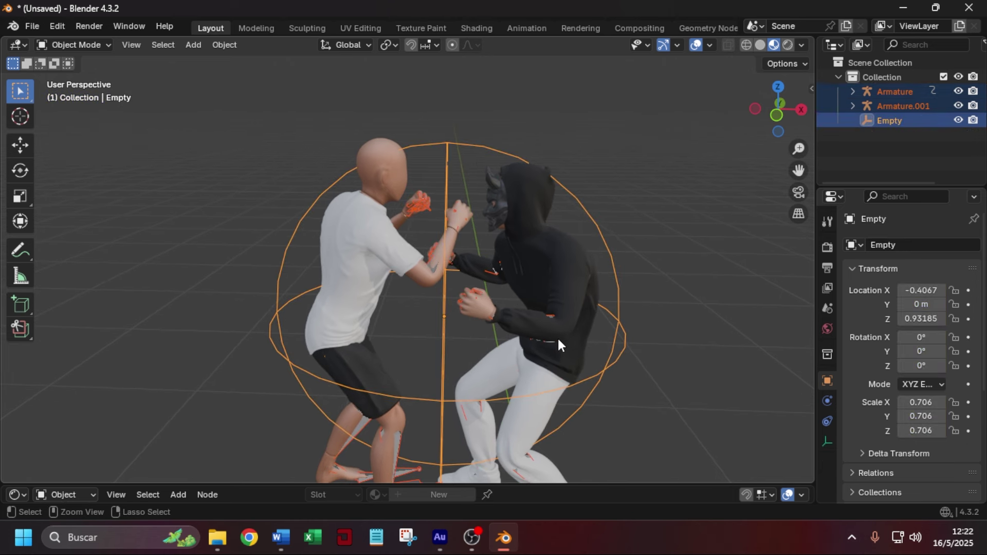
key(ctrl+p)
click(539, 339)
scroll(544, 343, down, 4)
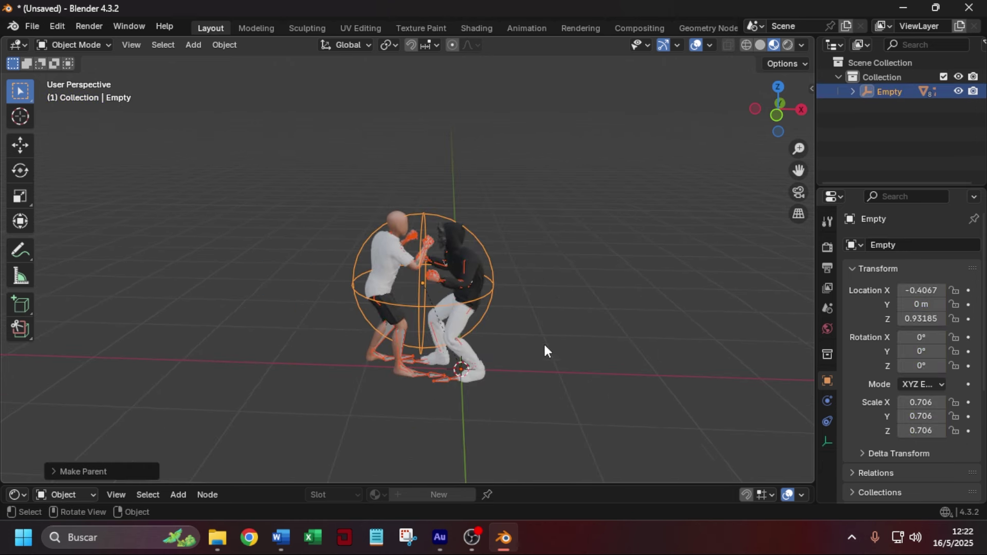
click(433, 214)
key(g)
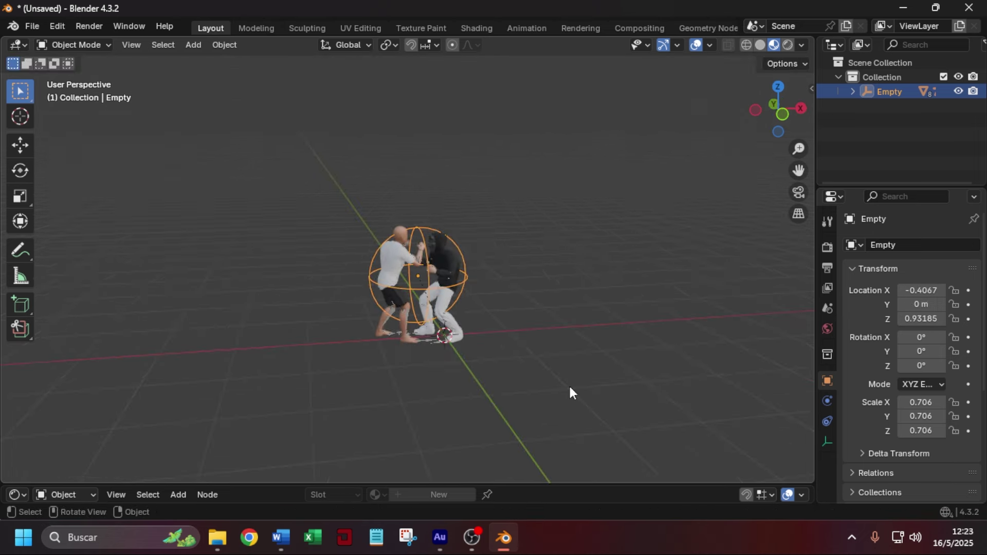
Switch the render engine to Cycles with the Experimental feature set and GPU Compute as the device.
middle_drag(569, 384, 542, 403)
scroll(544, 404, up, 3)
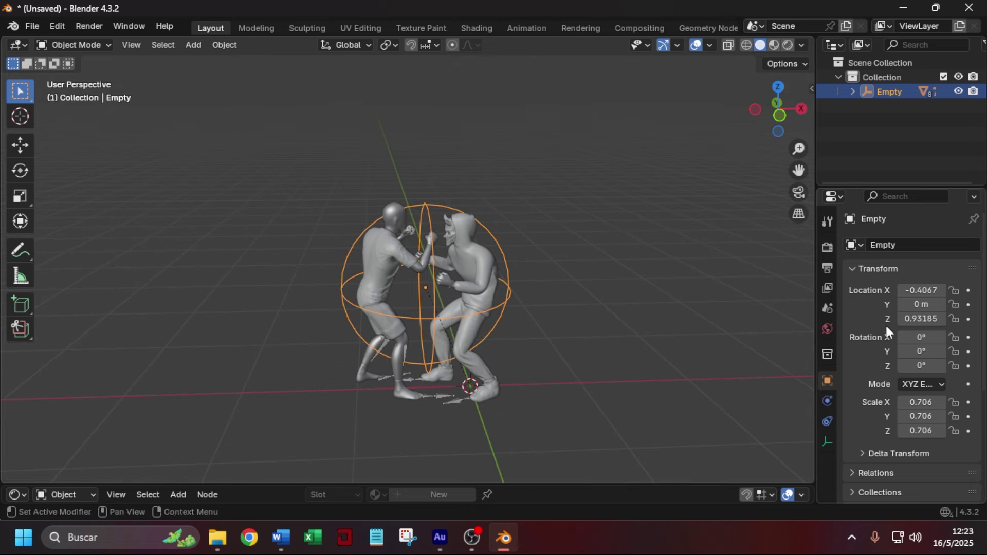
click(710, 308)
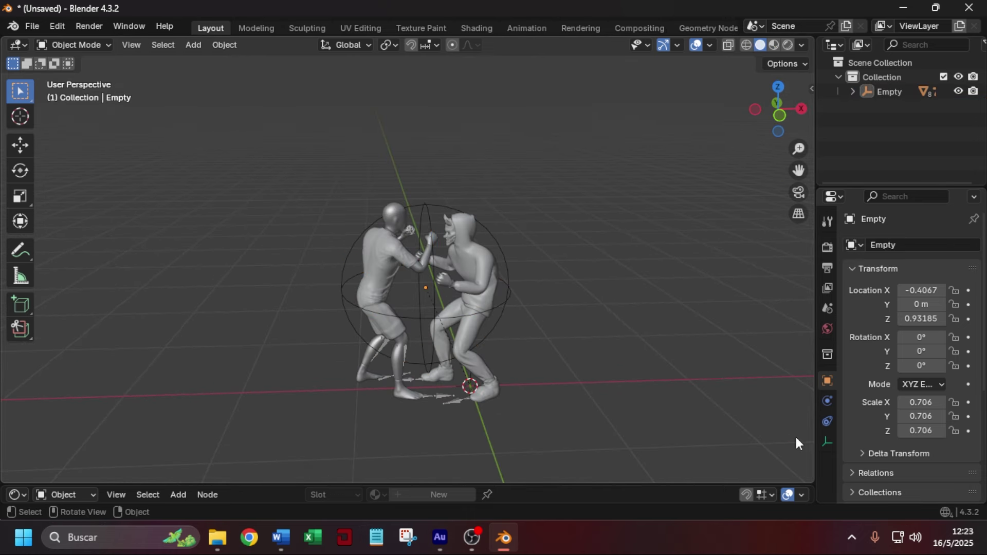
click(827, 249)
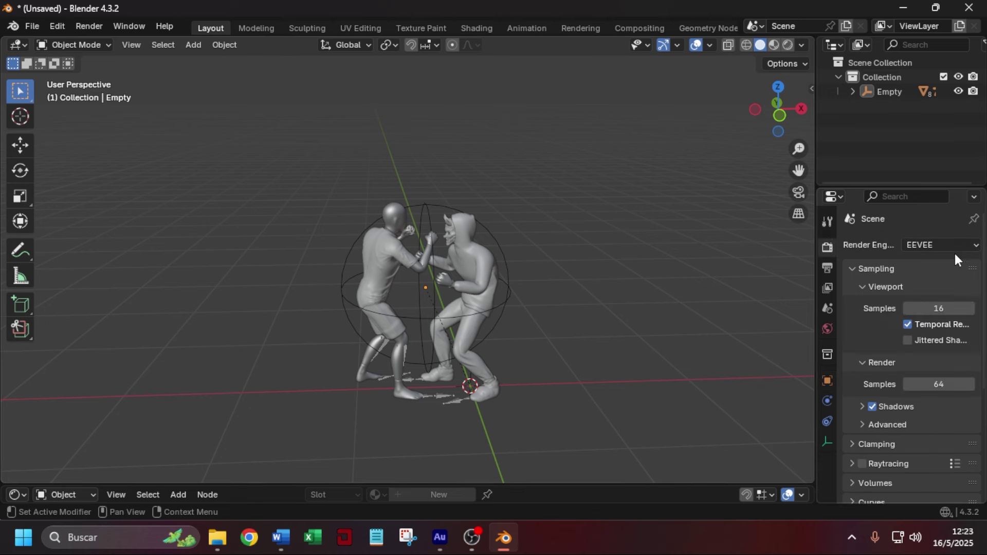
click(957, 242)
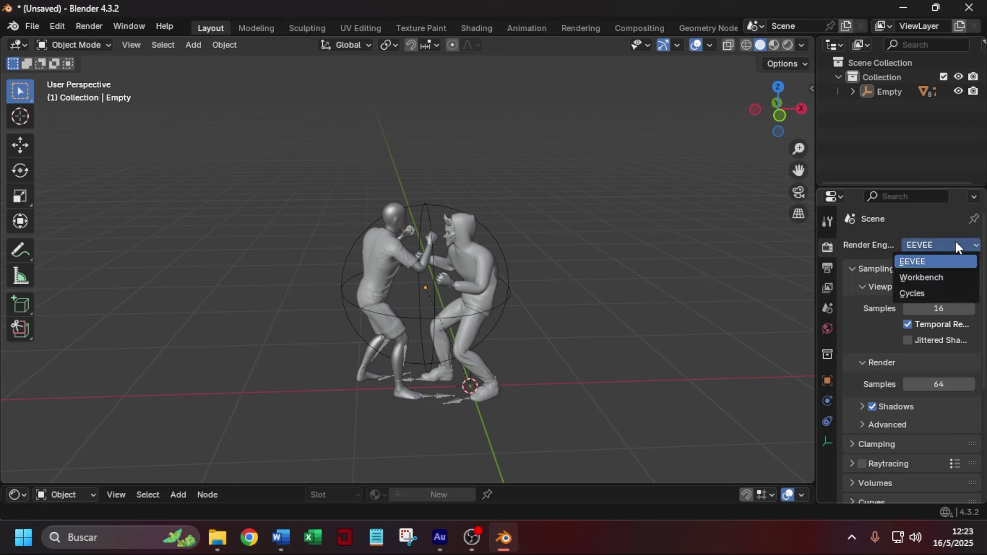
click(926, 292)
click(941, 263)
click(937, 296)
click(944, 280)
click(932, 314)
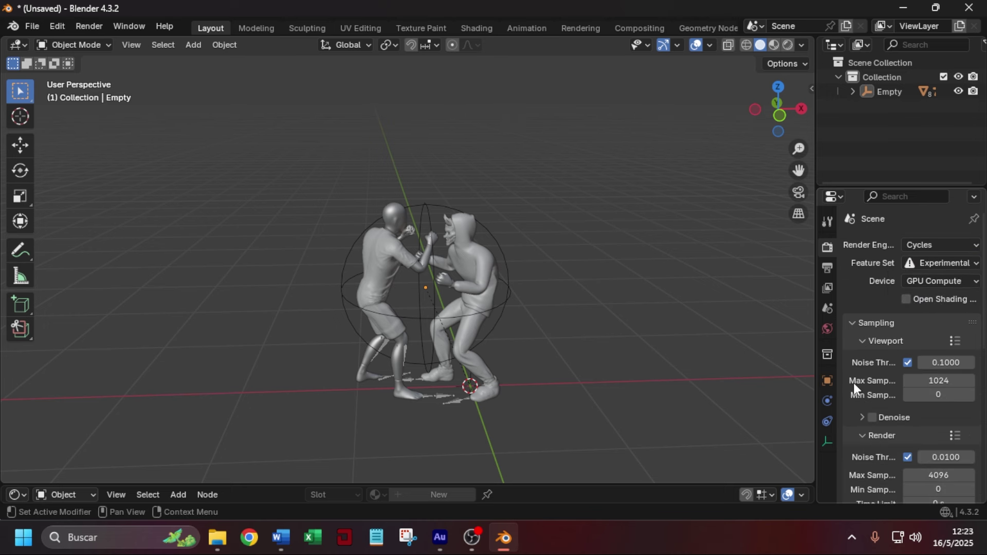
Set the viewport sampling's maximum samples to 60 and enable viewport denoising.
scroll(864, 381, down, 3)
click(944, 323)
text(60)
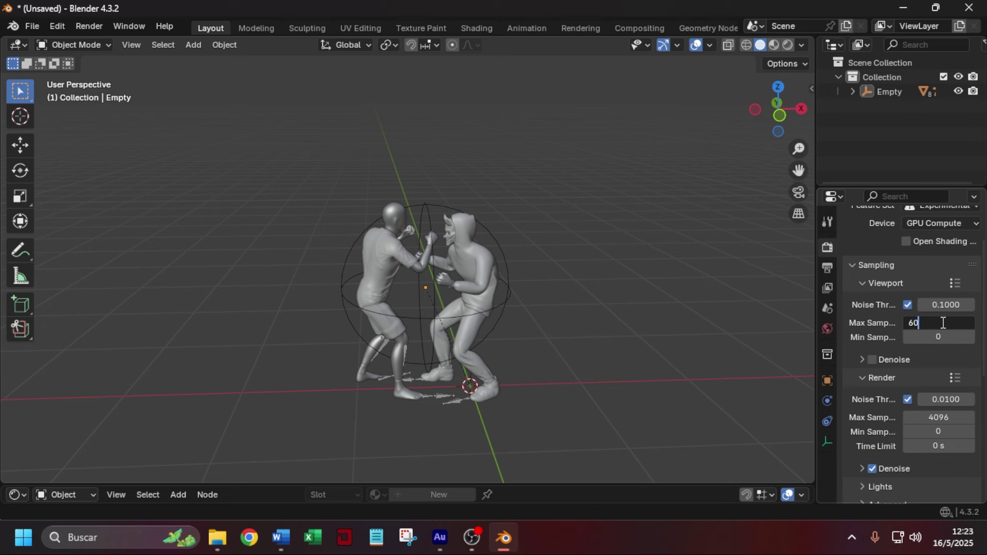
key(Return)
click(872, 360)
Set the final render's maximum samples to 100.
scroll(869, 363, down, 2)
click(940, 360)
text(100)
key(Return)
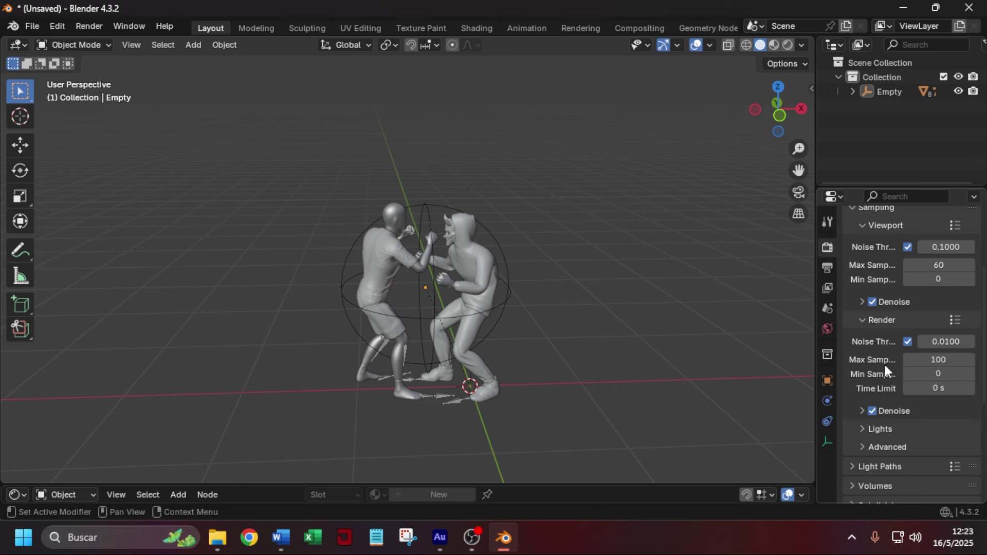
Set the final render's denoiser to OptiX.
click(861, 412)
scroll(856, 426, down, 4)
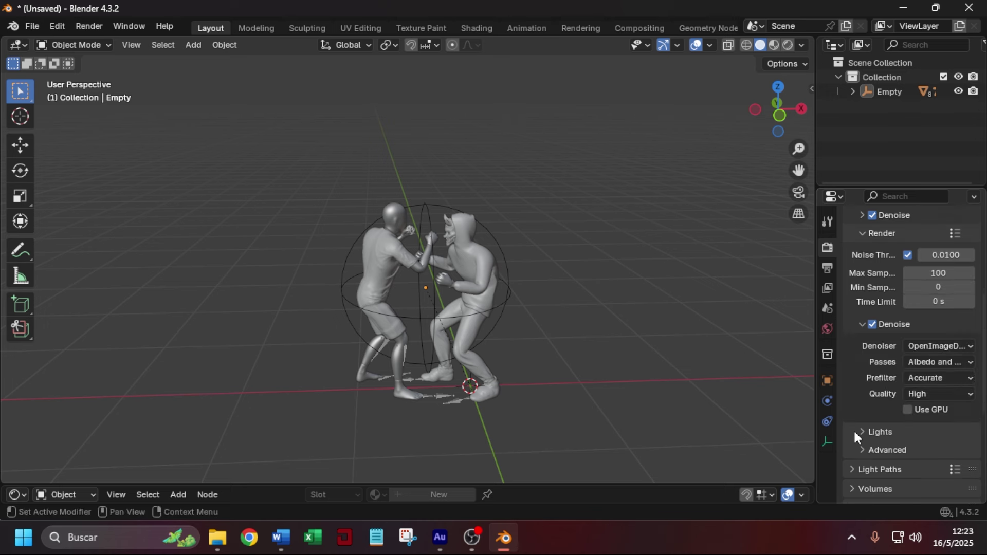
click(959, 346)
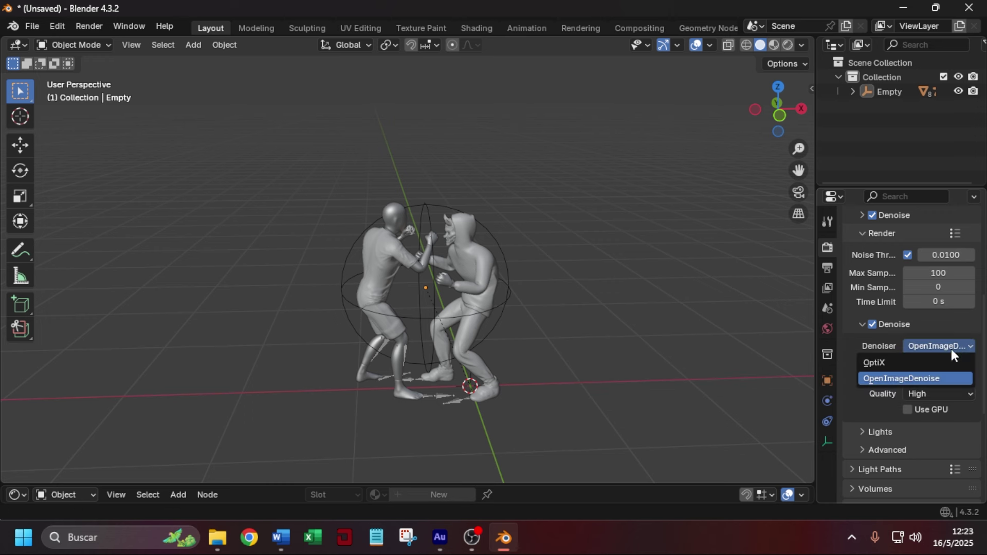
click(925, 363)
scroll(882, 387, down, 1)
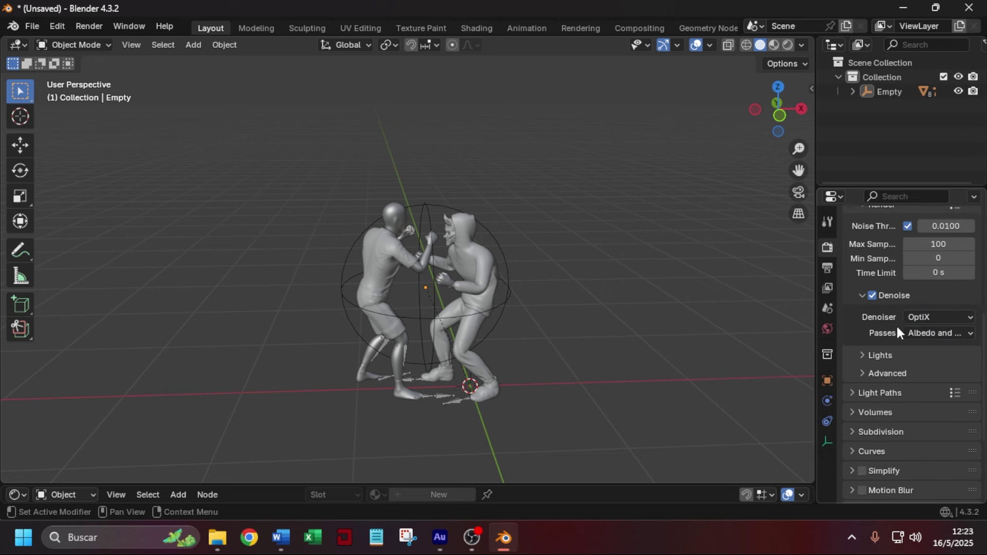
Set the light path maximum bounces to 12 for diffuse, glossy and transparent, and to 0 for transmission.
scroll(899, 333, down, 2)
click(862, 339)
scroll(875, 374, down, 2)
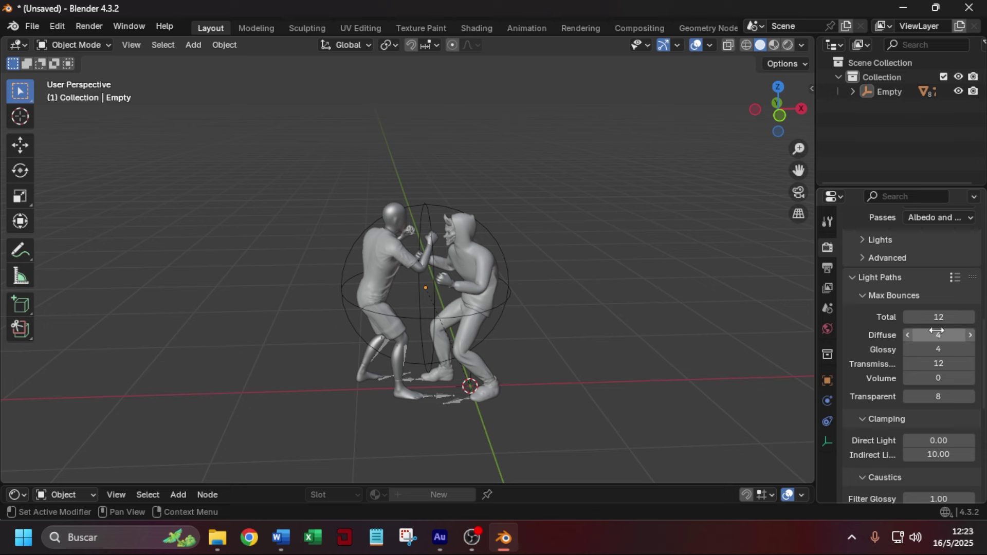
drag(937, 331, 900, 369)
text(12)
click(924, 369)
click(939, 399)
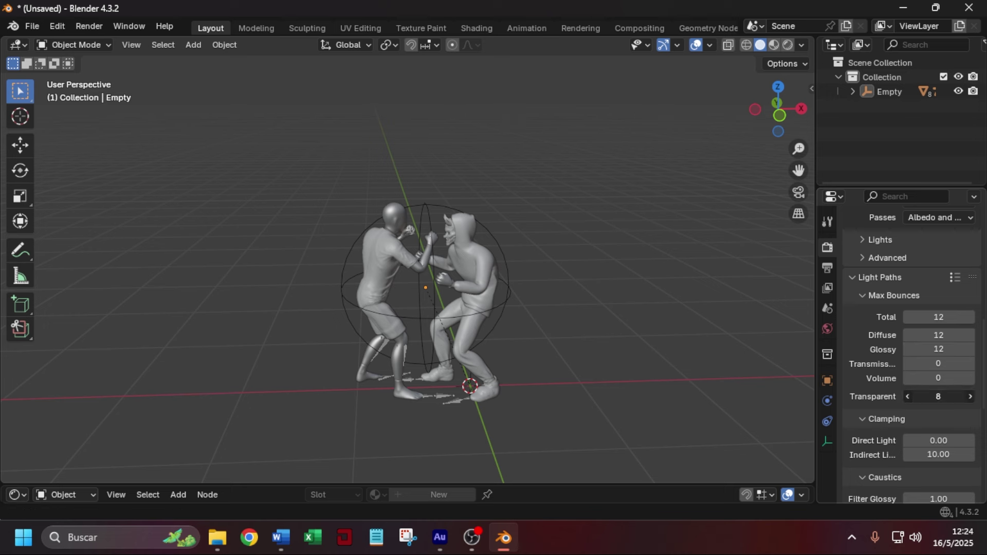
text(12)
key(Return)
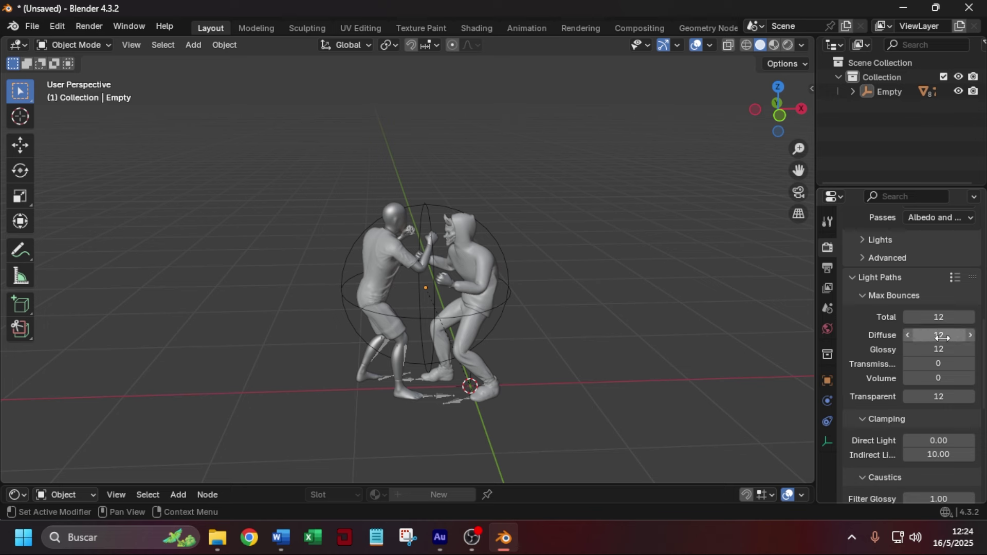
Enable motion blur for the render and set its shutter to 0.70.
scroll(880, 322, down, 10)
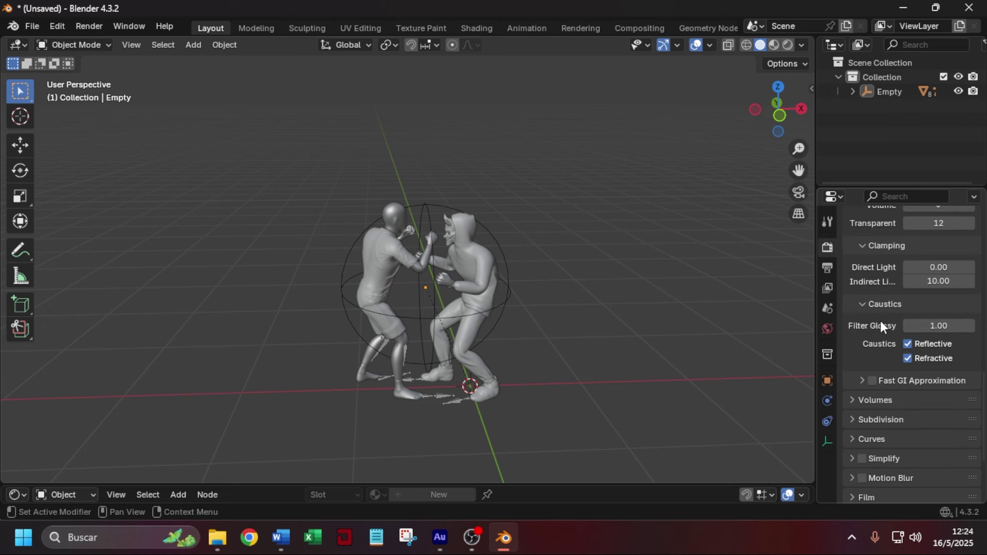
click(858, 392)
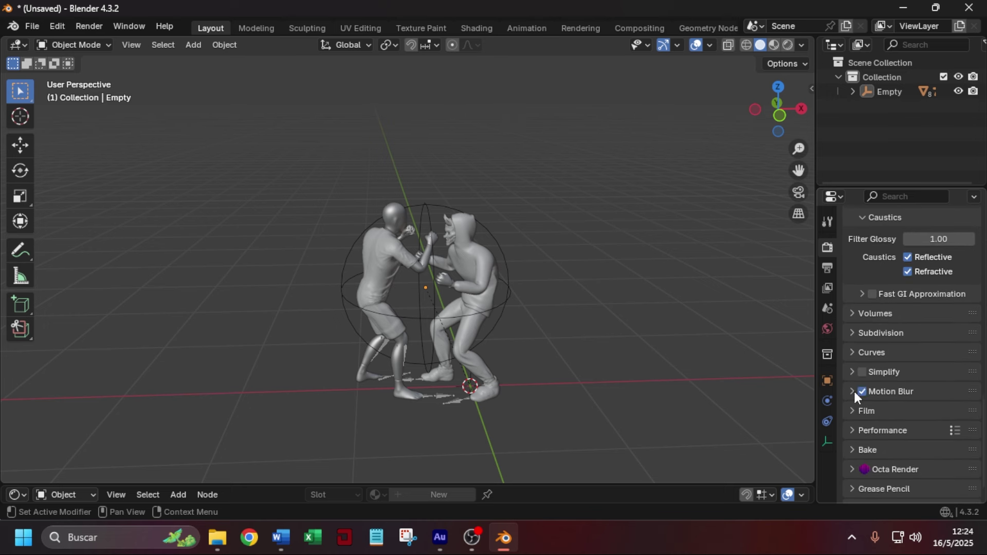
click(853, 392)
click(945, 430)
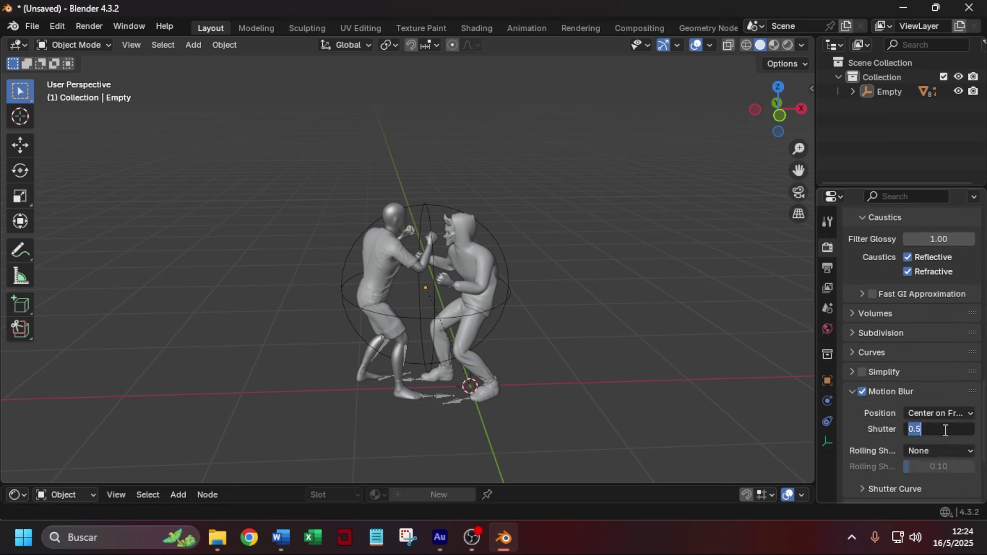
text(0.7)
key(Return)
Set the color management look to Medium High Contrast.
scroll(857, 484, down, 6)
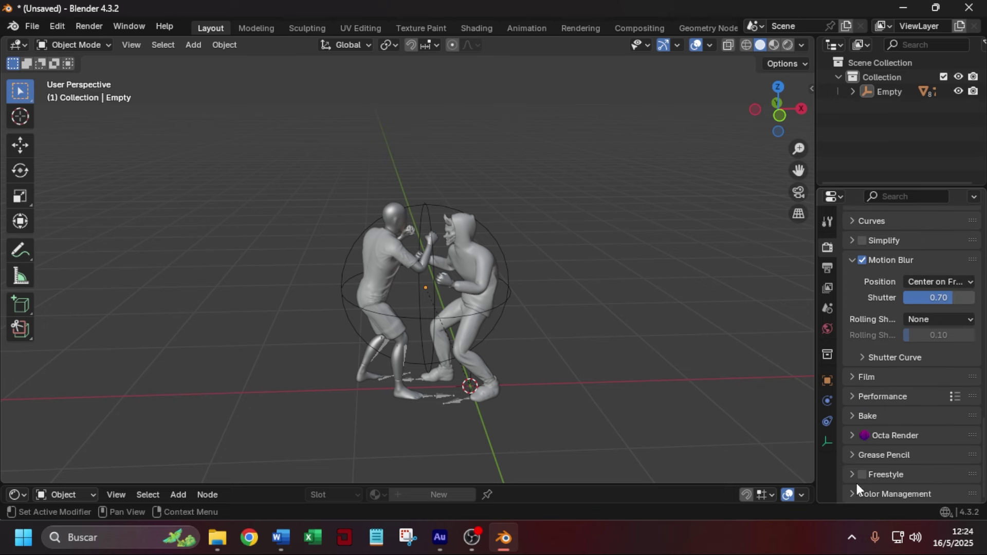
scroll(878, 475, down, 8)
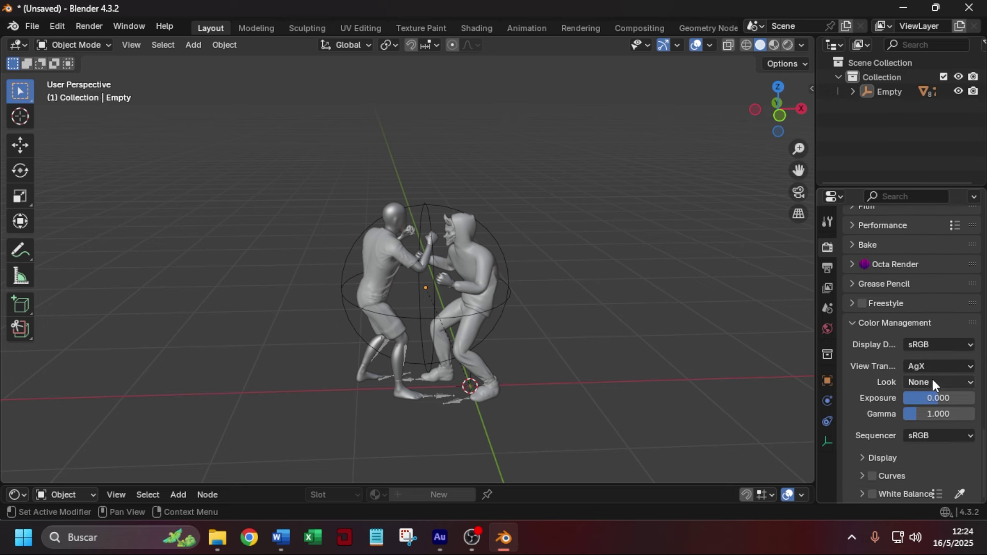
click(933, 382)
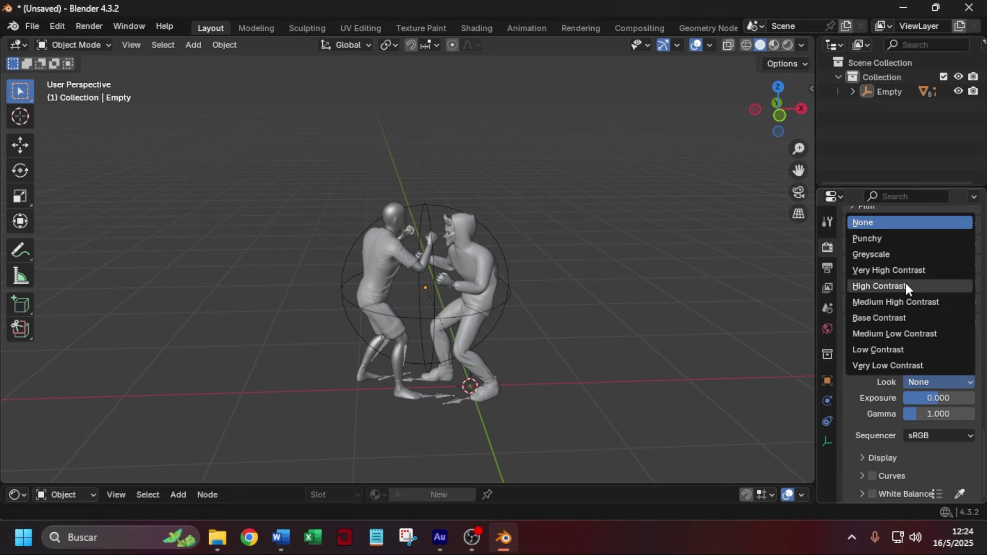
click(895, 304)
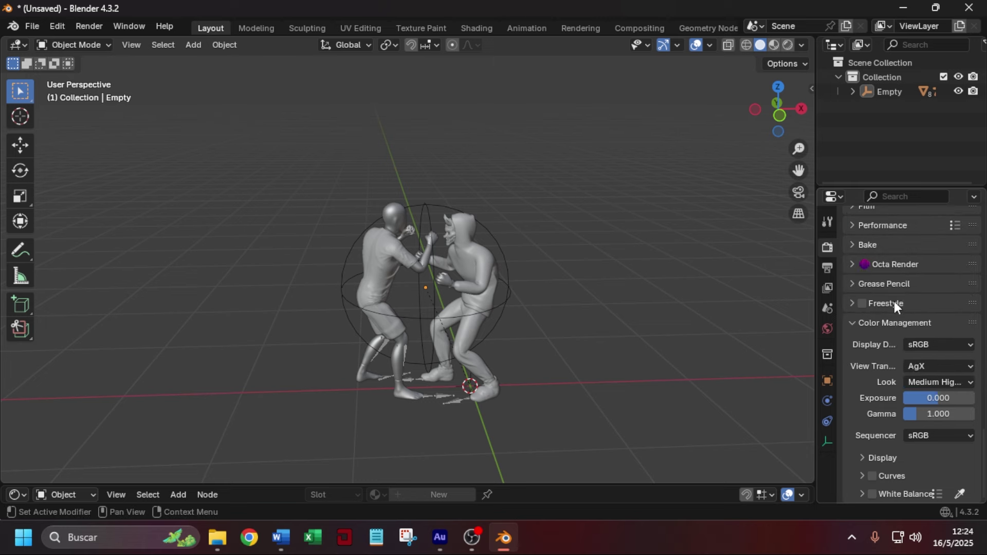
click(936, 385)
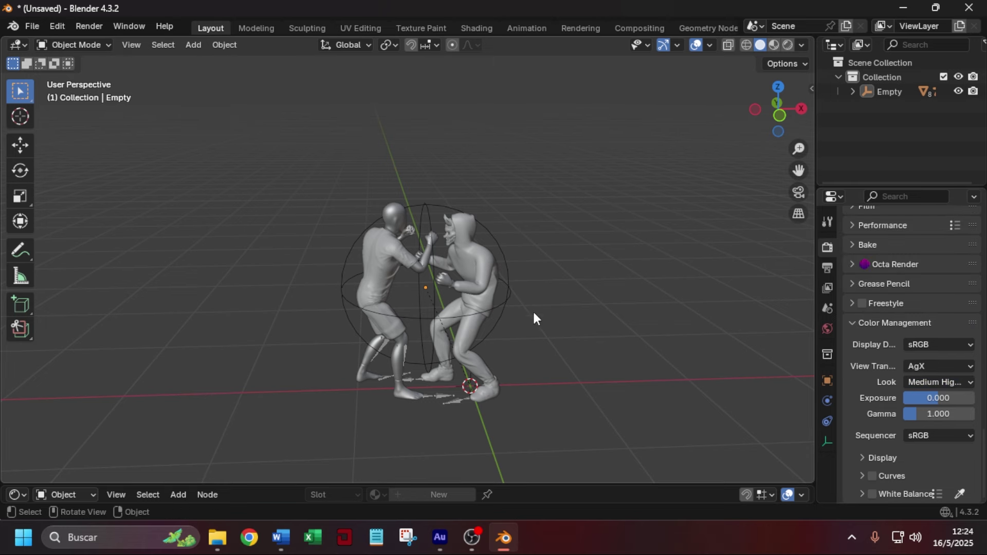
scroll(530, 332, up, 3)
click(549, 270)
middle_drag(630, 282, 574, 280)
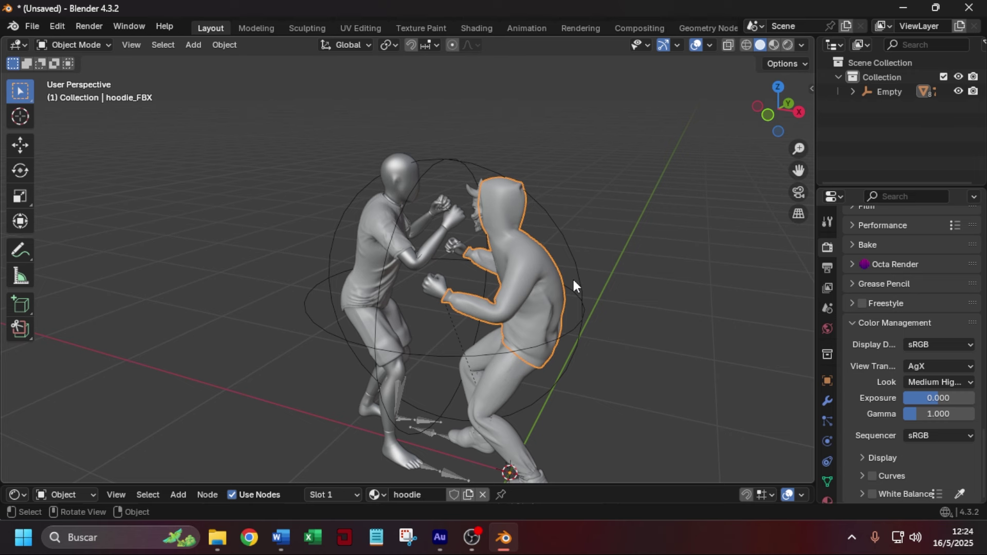
click(950, 380)
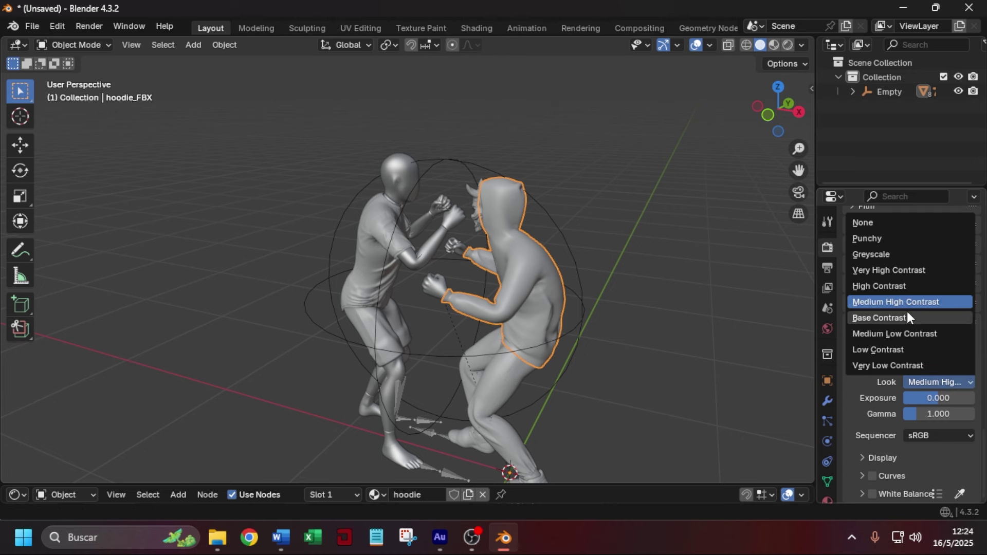
click(881, 300)
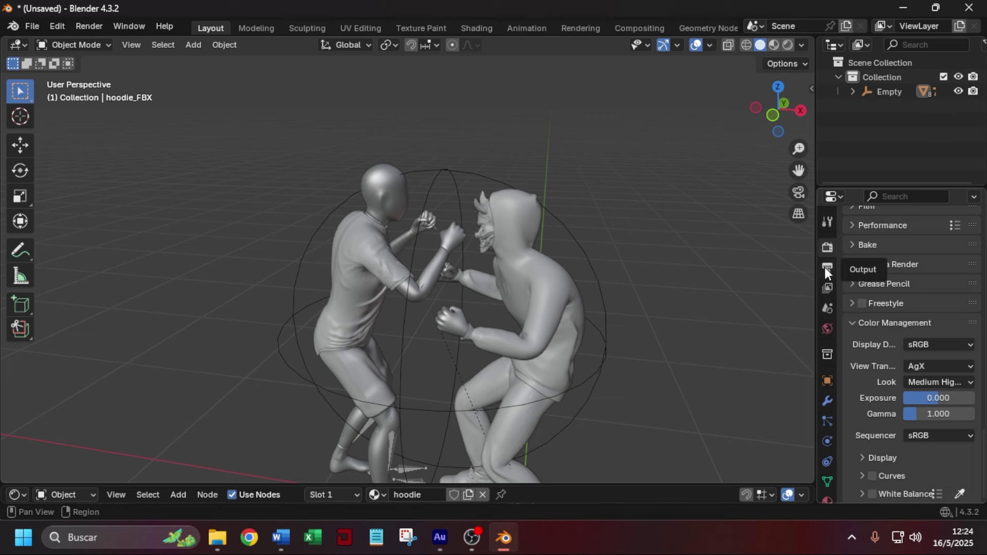
Set the scene's output frame rate to 24 fps.
click(826, 269)
scroll(859, 401, up, 8)
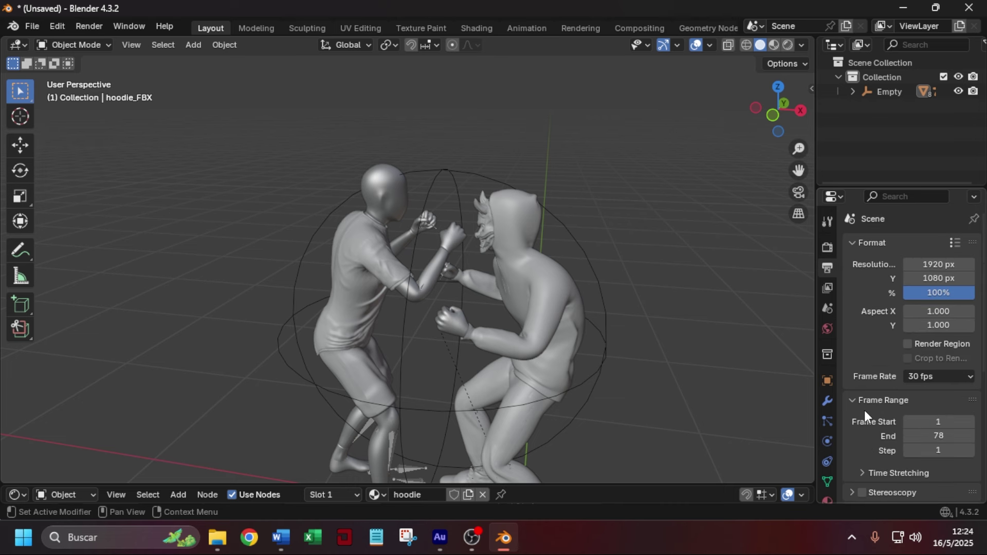
click(946, 377)
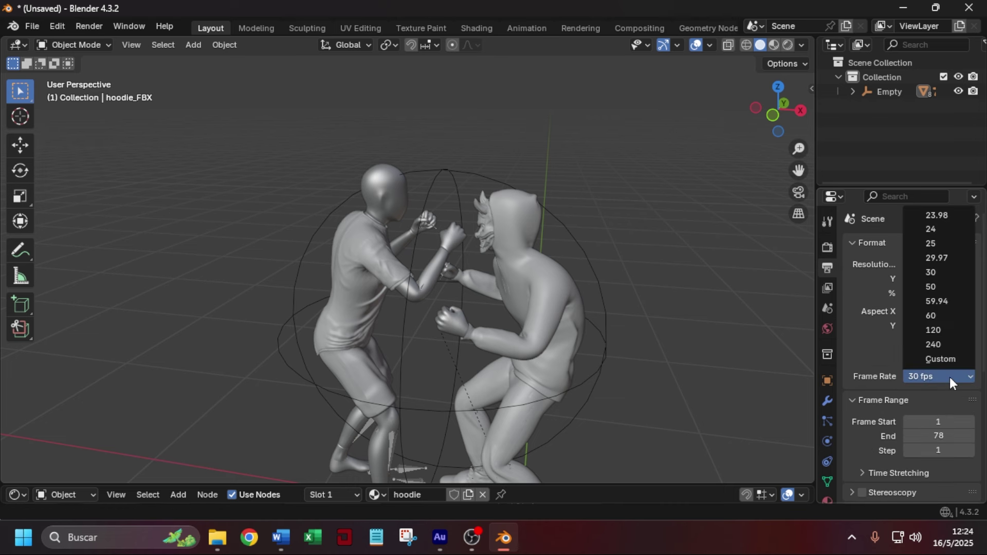
click(942, 230)
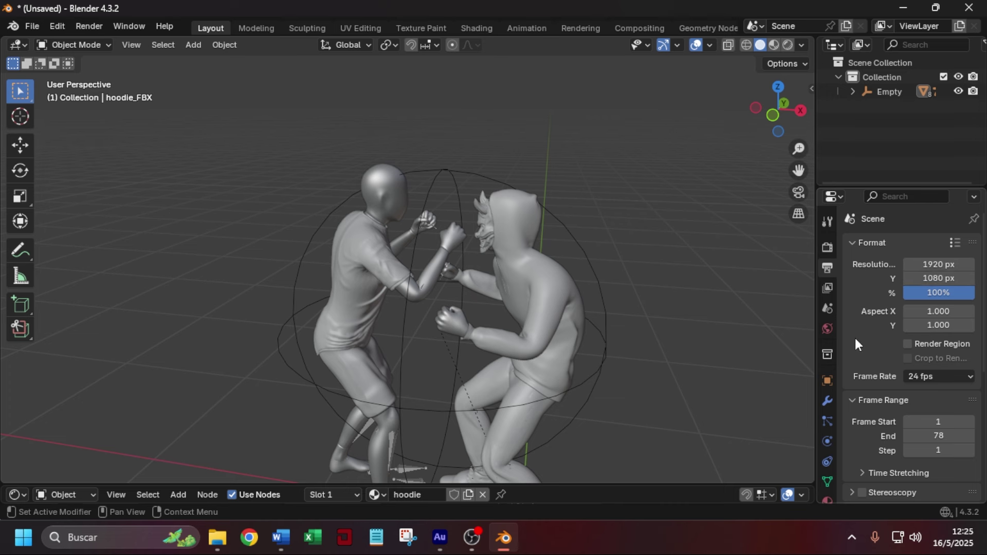
Set the output file format to OpenEXR with the DWAA (lossy) codec.
scroll(856, 338, down, 5)
scroll(861, 334, down, 4)
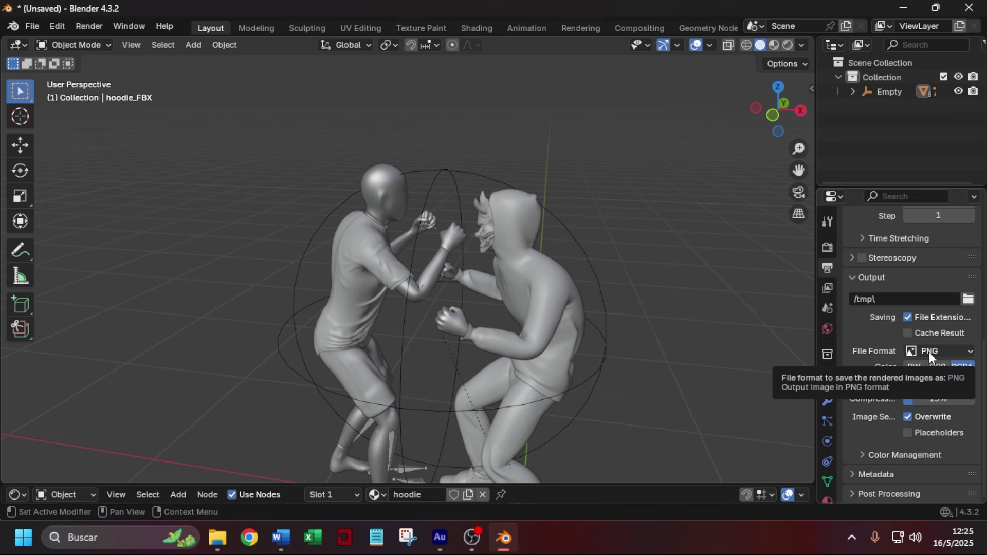
click(929, 351)
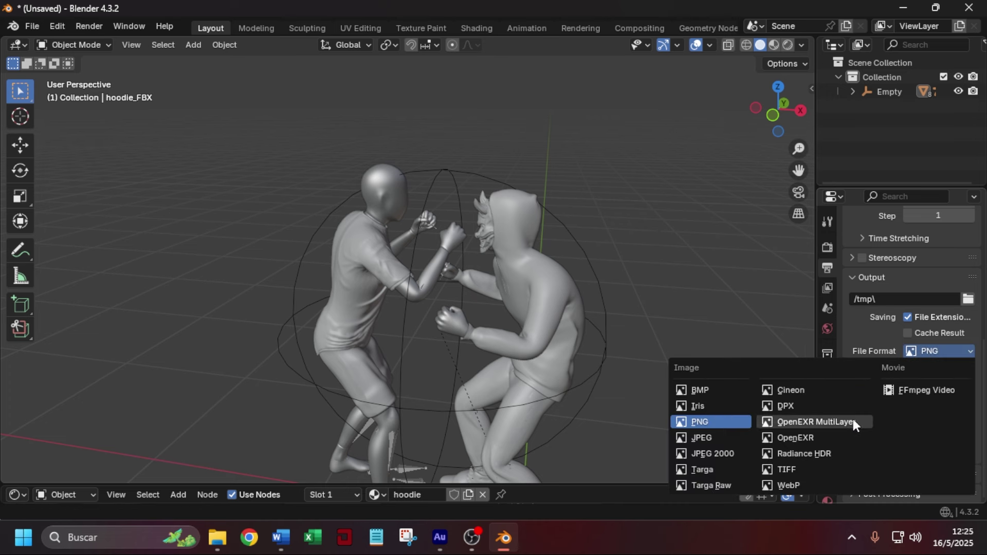
click(820, 437)
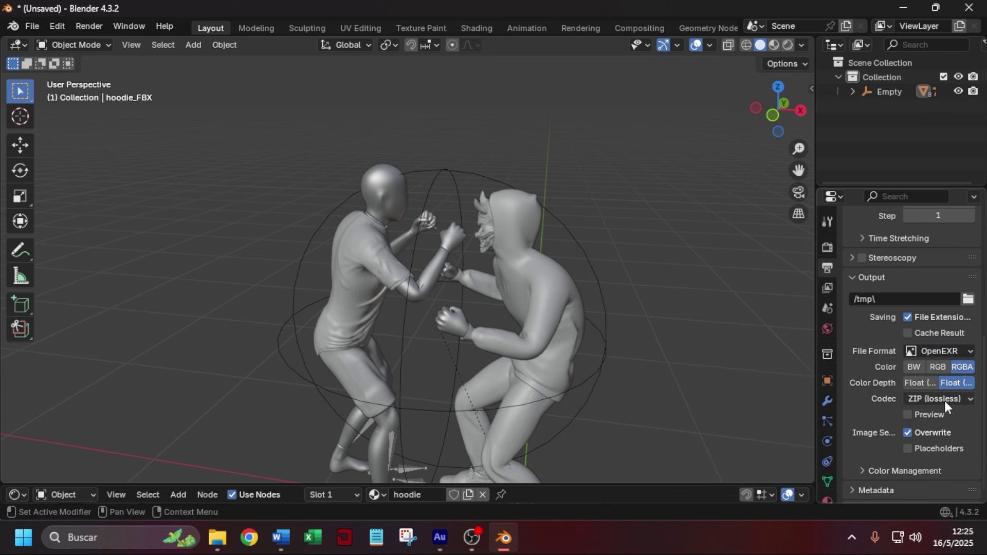
click(923, 400)
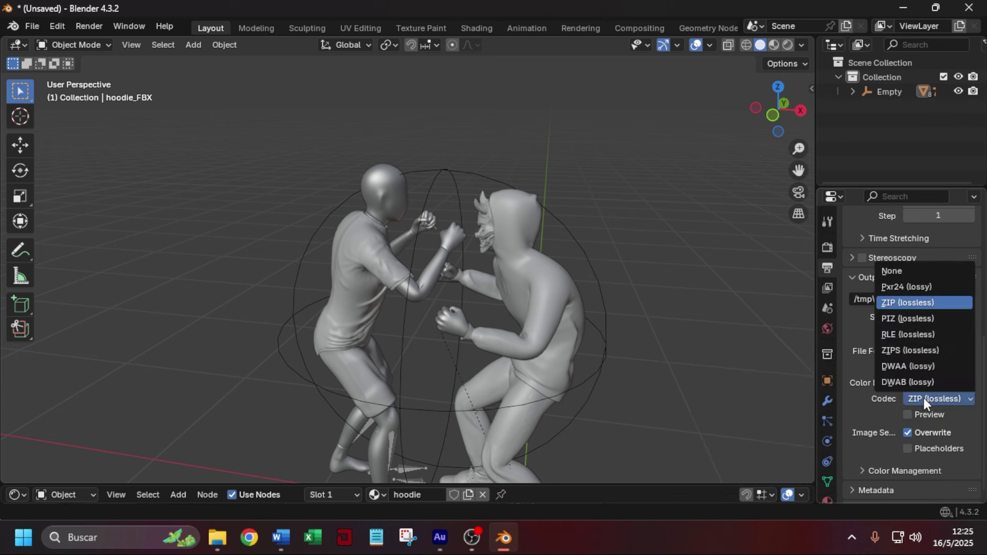
click(931, 368)
scroll(902, 331, down, 1)
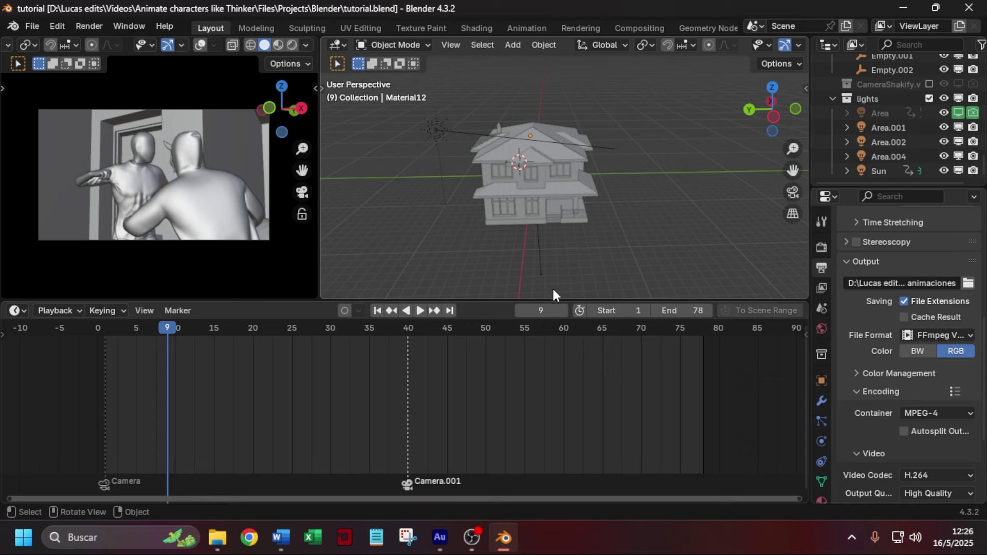
Shrink the timeline to enlarge the 3D views, then select the house walls and inspect the building from several angles.
drag(554, 299, 540, 473)
scroll(257, 360, down, 1)
middle_drag(686, 318, 573, 377)
scroll(597, 355, up, 5)
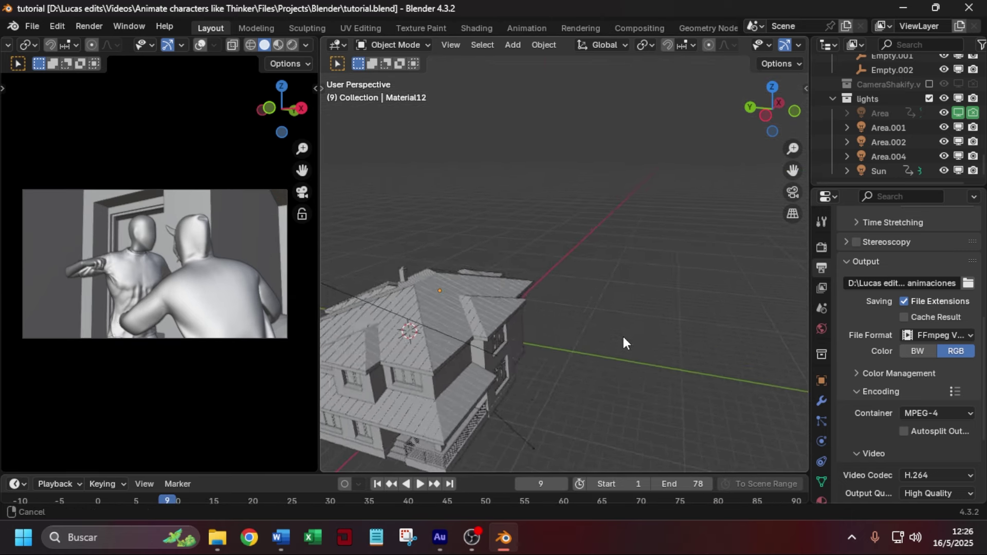
click(638, 325)
middle_drag(637, 325, 559, 334)
mouse_move(721, 330)
middle_down()
mouse_move(738, 322)
mouse_move(740, 331)
middle_up()
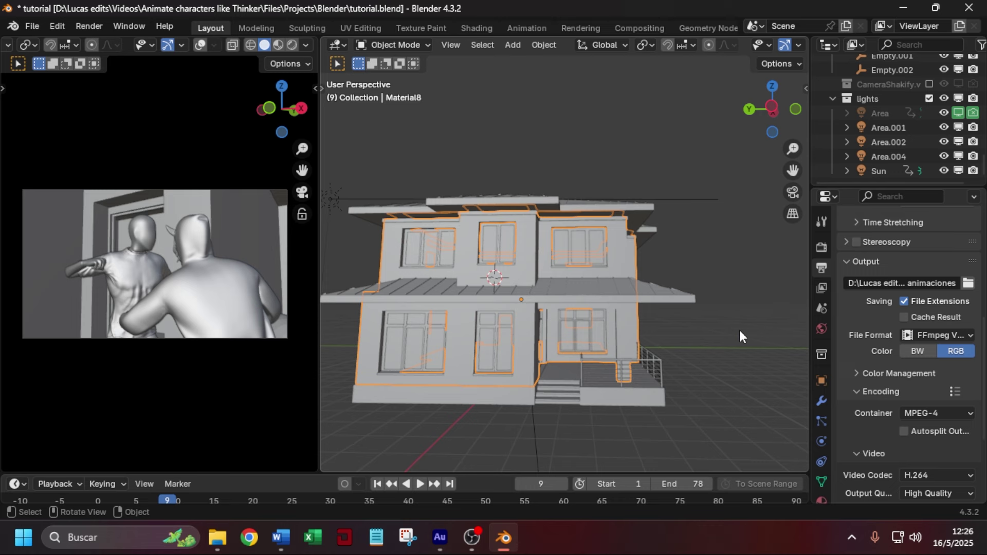
middle_drag(740, 332, 704, 361)
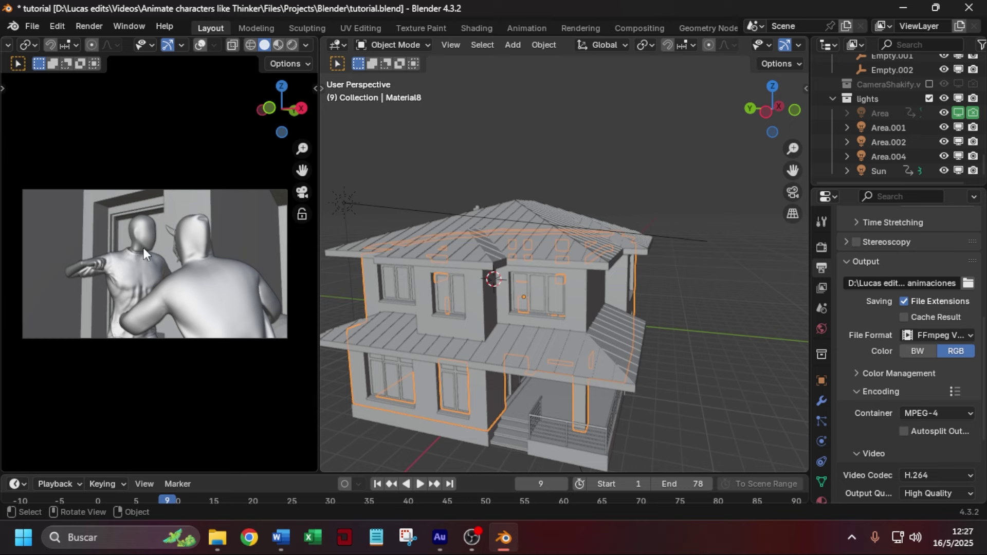
Select the window glass on the house's upper floor and examine its material's surface settings.
scroll(545, 386, up, 3)
shift+middle_drag(545, 386, 624, 325)
scroll(619, 318, down, 2)
scroll(624, 325, up, 3)
scroll(629, 326, up, 2)
click(619, 274)
middle_drag(630, 299, 622, 294)
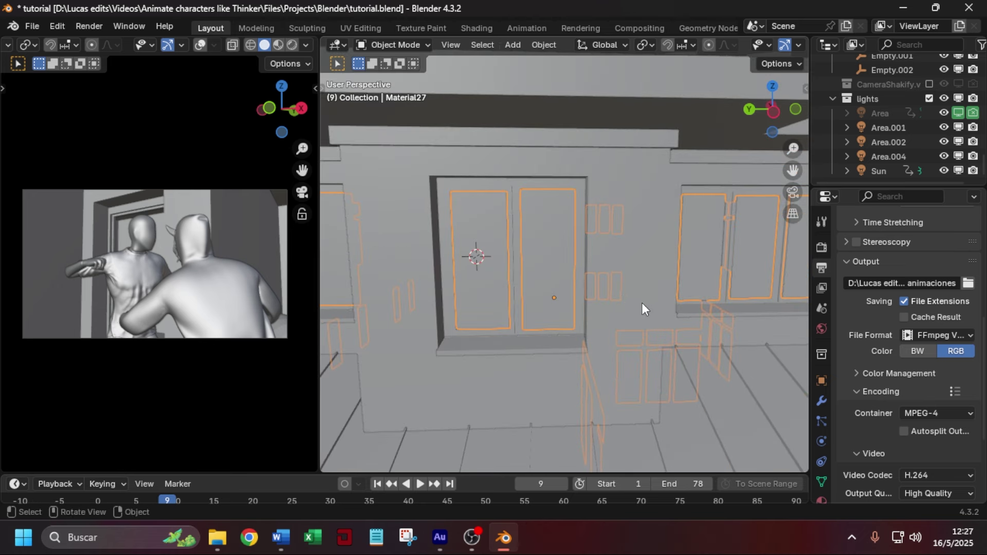
click(822, 499)
scroll(869, 418, up, 5)
scroll(875, 424, up, 2)
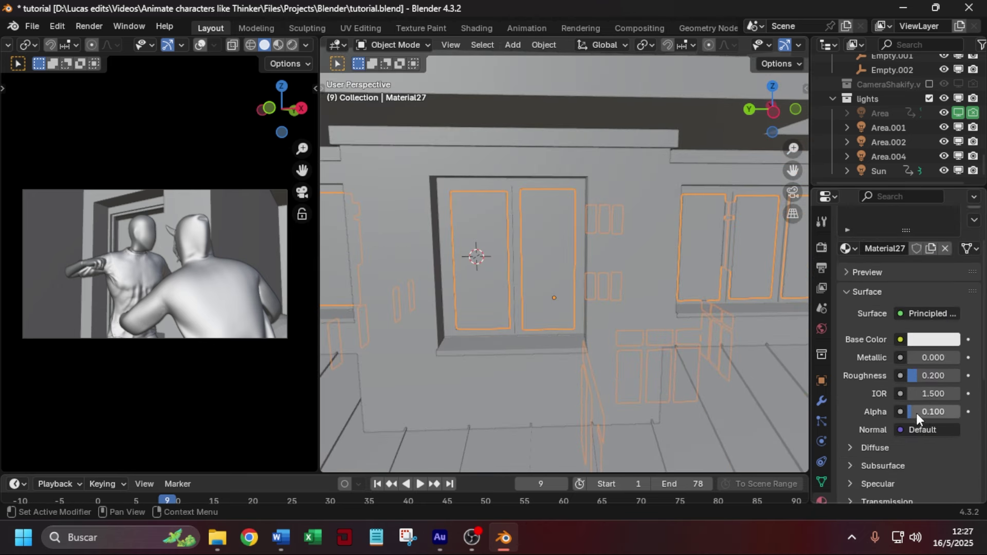
scroll(497, 286, down, 9)
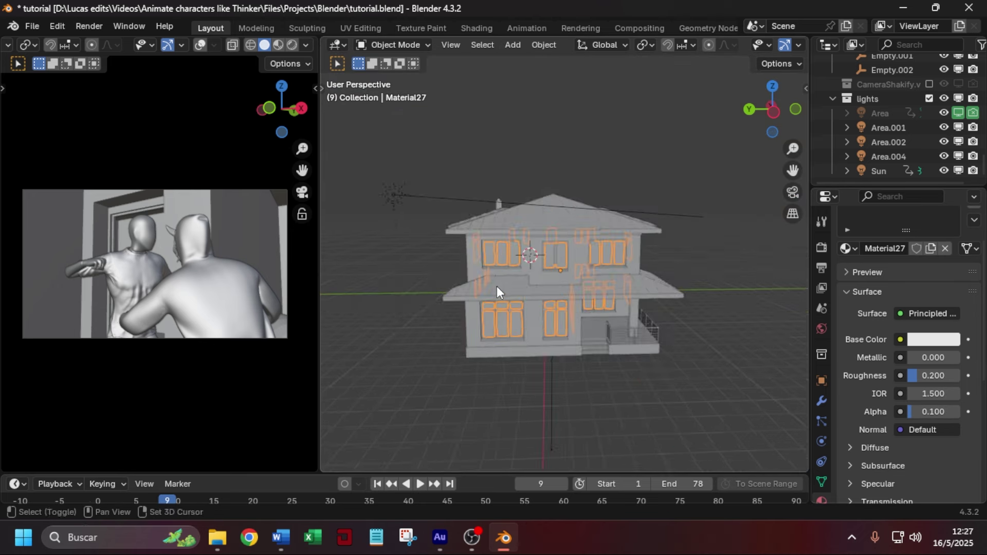
Select the Sun light beside the house roof to inspect its light settings.
shift+middle_drag(497, 286, 622, 333)
scroll(538, 333, up, 3)
click(459, 222)
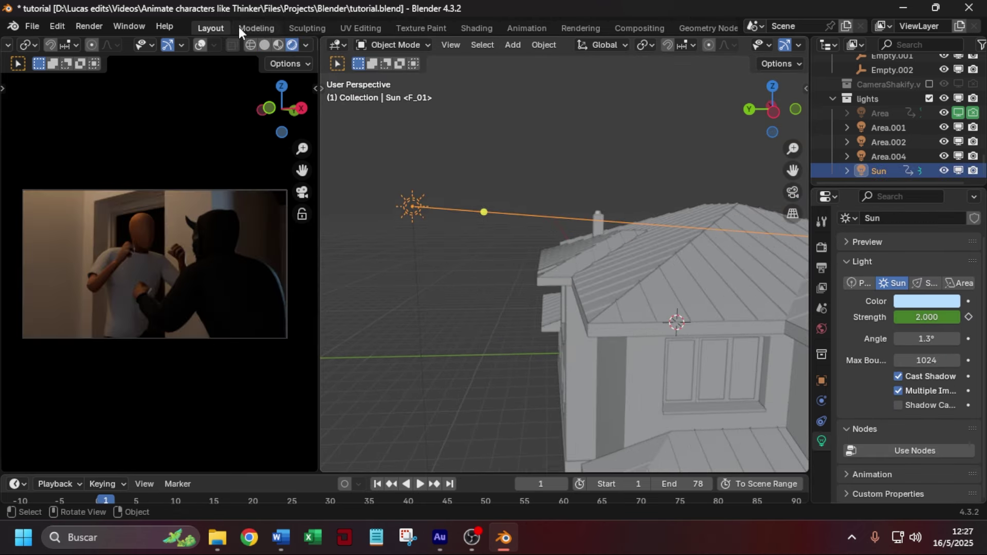
Enlarge the timeline and scrub to frame 89 to examine the sunlight and shadows in the rendered camera view.
middle_drag(488, 343, 526, 359)
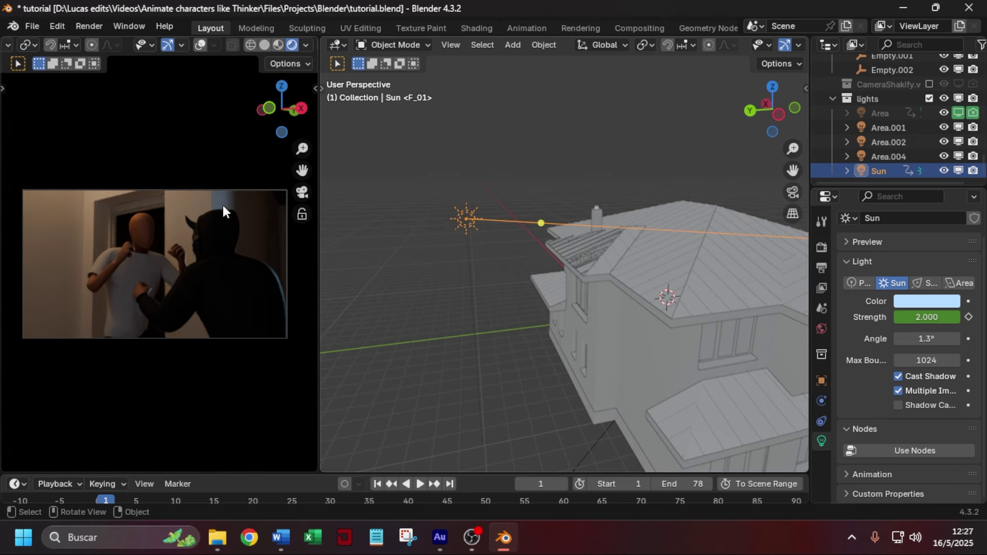
middle_drag(468, 268, 399, 206)
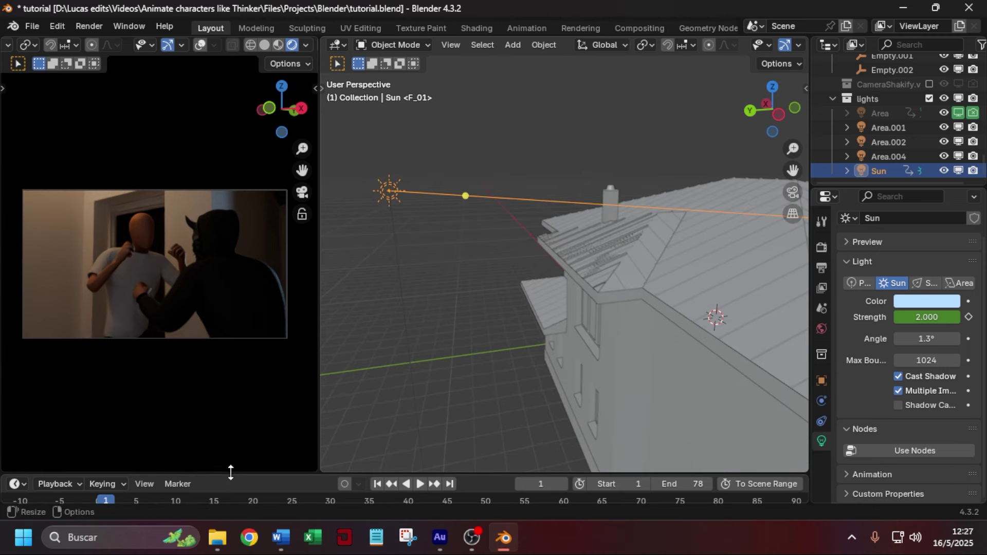
drag(241, 473, 241, 450)
drag(247, 484, 788, 484)
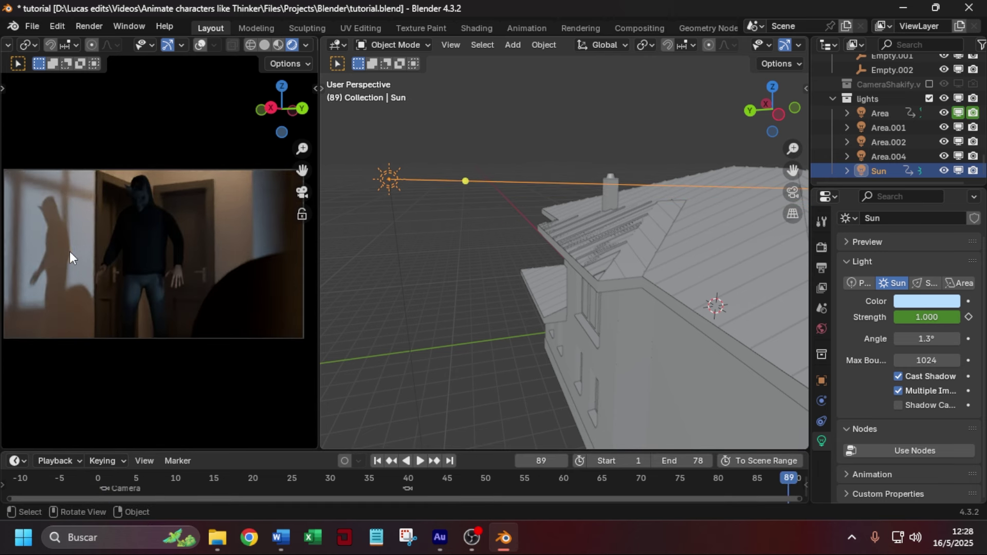
Examine the Sun light's position and direction relative to the house in perspective, right and top views.
middle_drag(497, 308, 701, 271)
key(g)
right_click(661, 216)
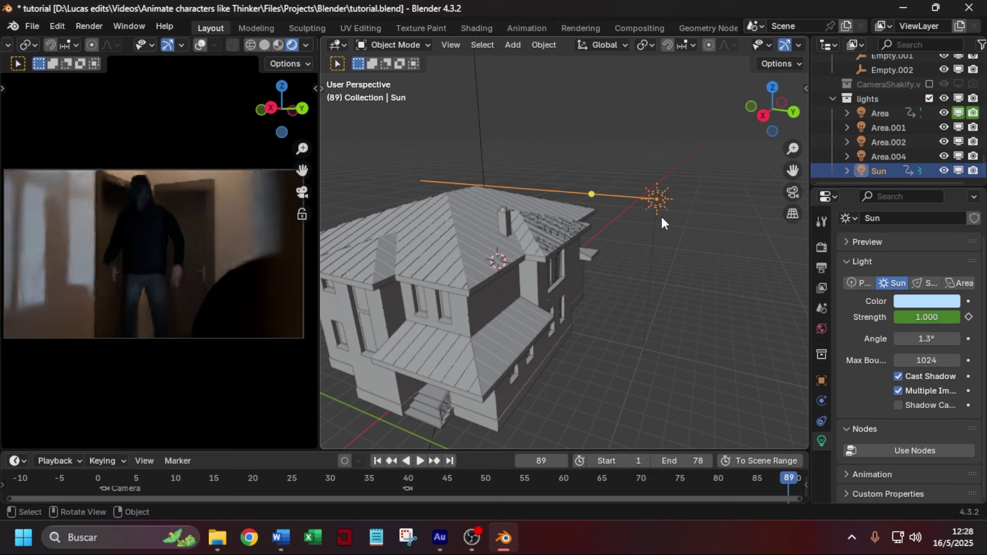
middle_drag(688, 309, 734, 289)
middle_drag(662, 180, 718, 315)
key(KP_3)
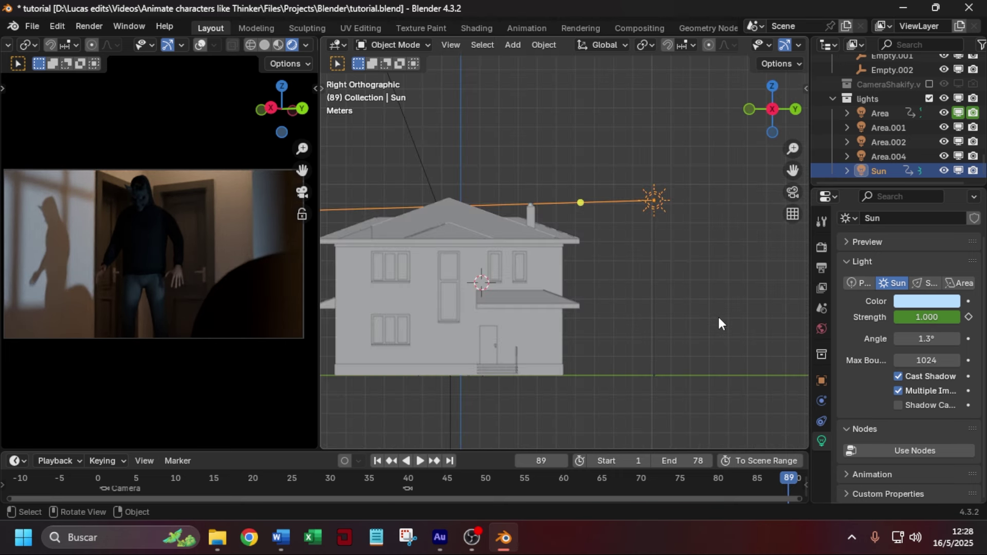
middle_drag(693, 233, 736, 253)
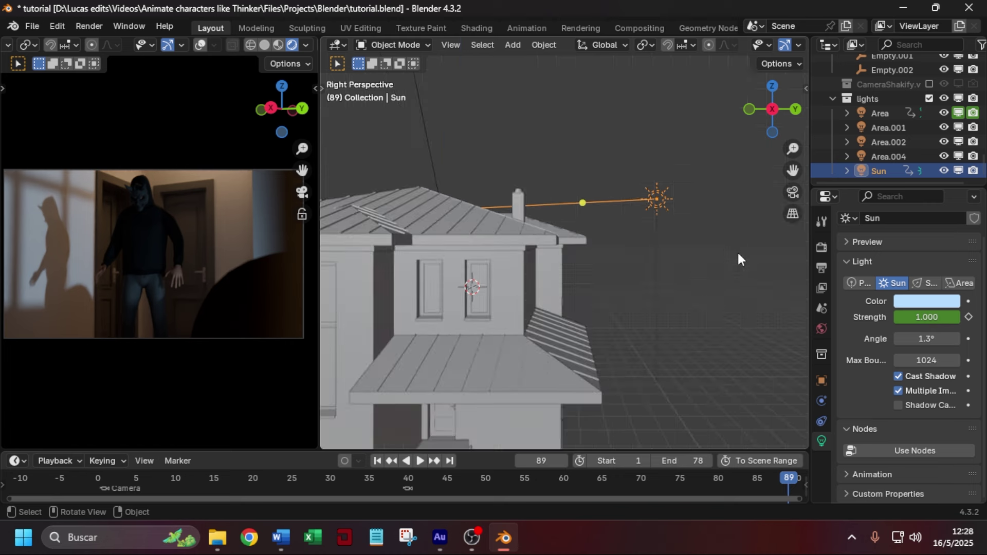
key(KP_7)
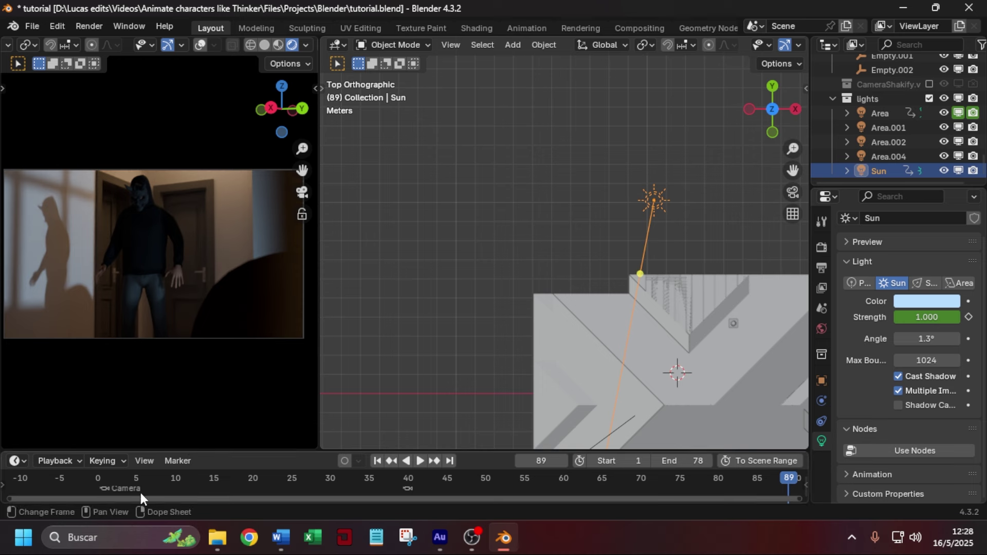
Enlarge the timeline, go to frame 1, and inspect the ceiling area light above the fighters.
drag(320, 451, 321, 414)
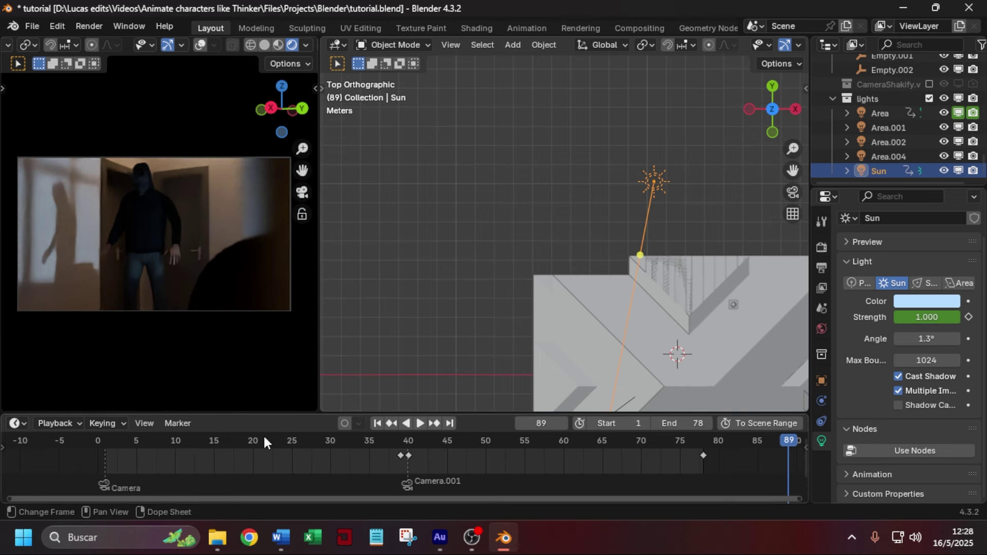
click(105, 441)
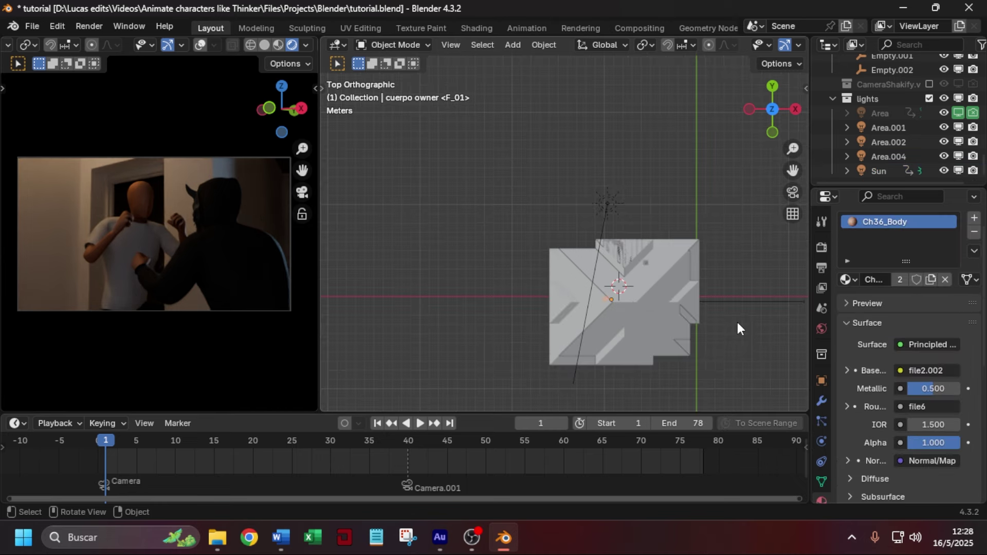
key(KP_Decimal)
middle_drag(660, 344, 567, 245)
shift+middle_drag(558, 160, 575, 278)
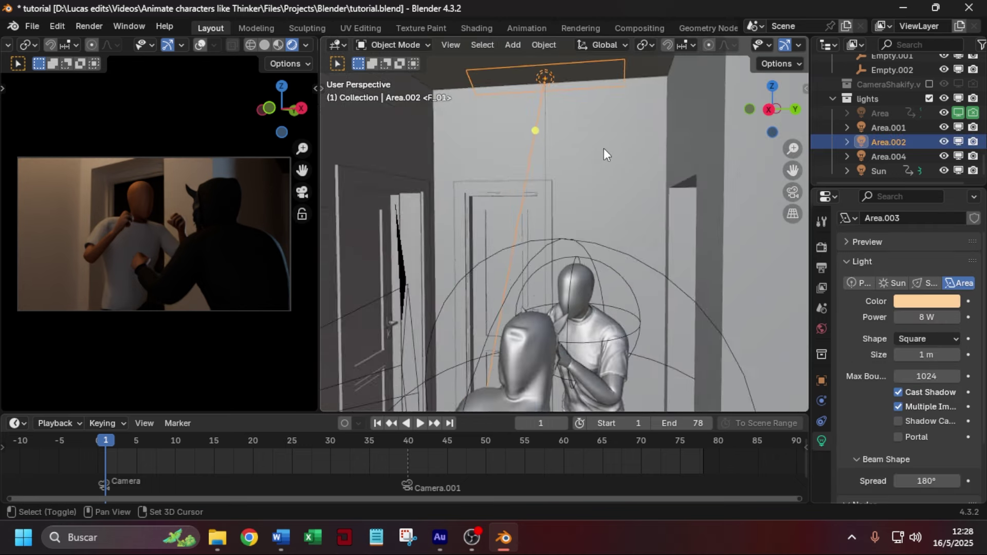
middle_drag(604, 148, 600, 201)
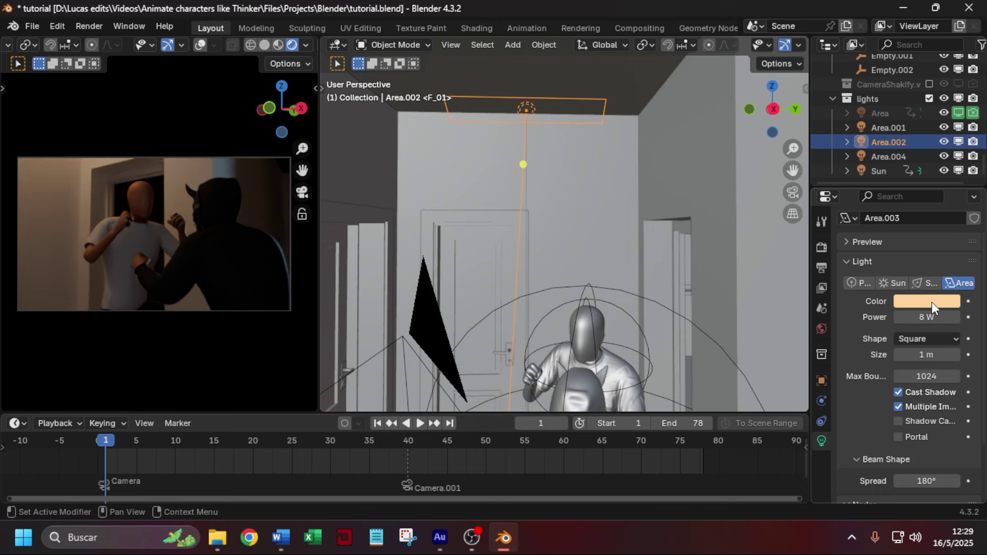
middle_drag(596, 236, 578, 267)
scroll(559, 260, up, 1)
scroll(616, 260, up, 3)
scroll(615, 260, down, 5)
scroll(576, 269, up, 2)
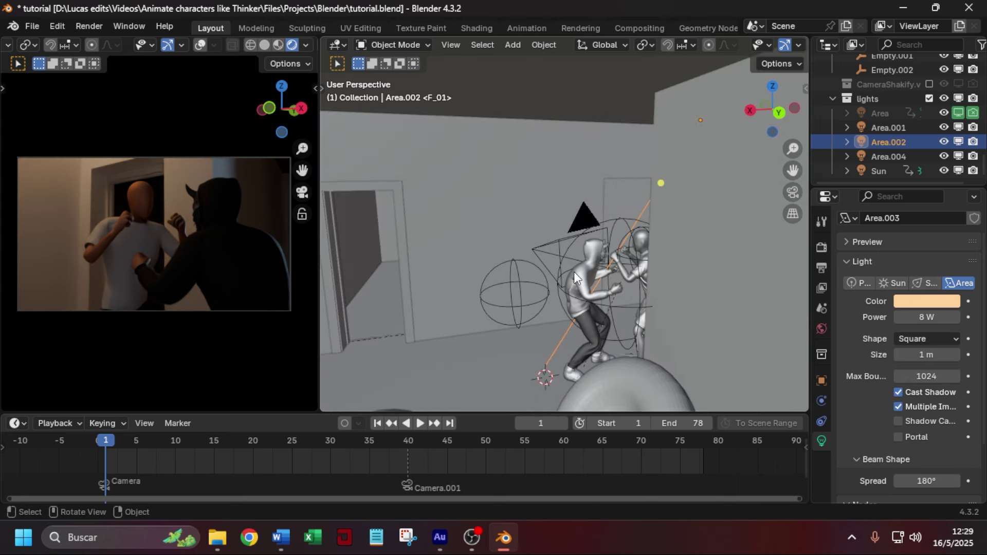
Go to frame 40 to select the blue area light on the floor beneath the fighters, and jump to frame 78.
click(553, 283)
shift+middle_drag(614, 352, 666, 313)
scroll(687, 295, up, 2)
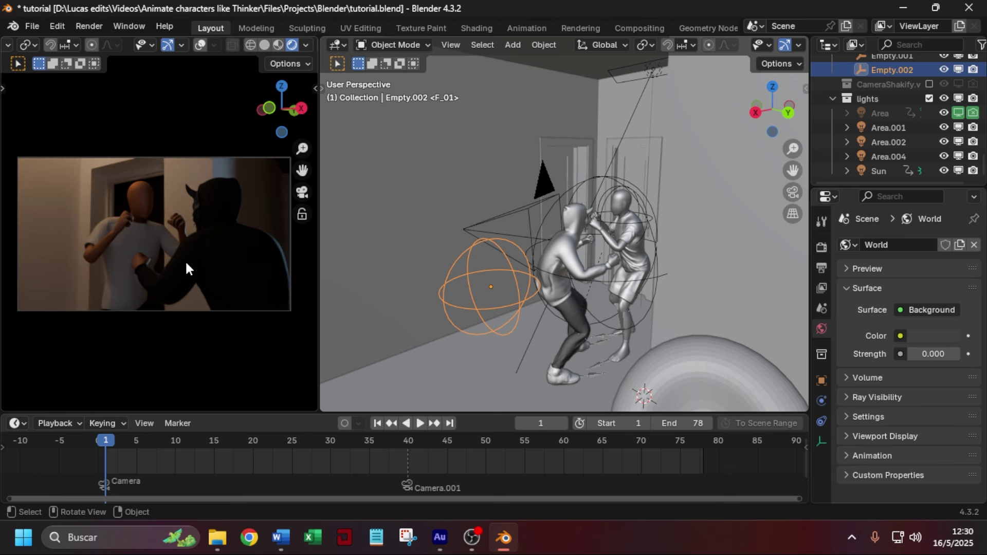
click(409, 443)
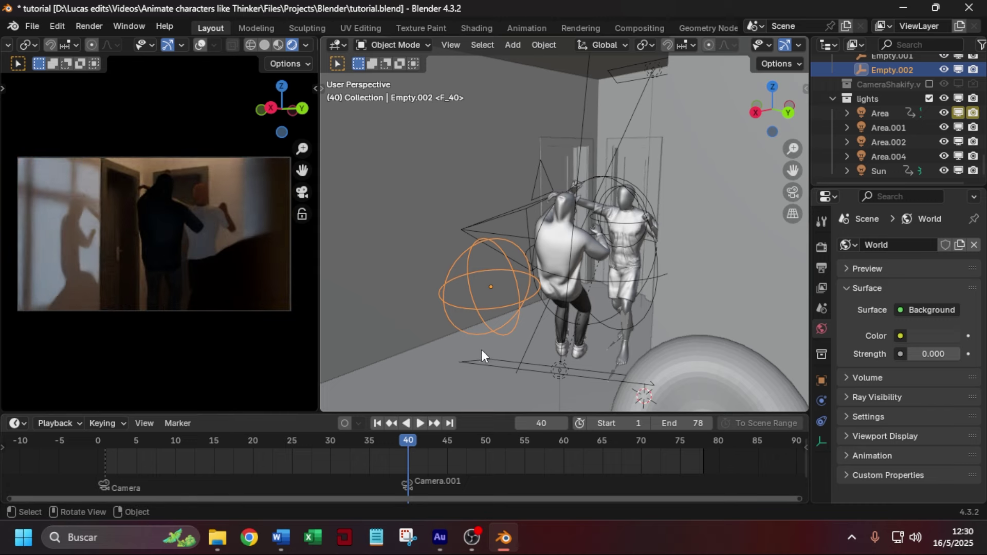
middle_drag(602, 362, 594, 334)
click(579, 387)
scroll(593, 335, up, 4)
scroll(592, 333, down, 4)
key(shift+Right)
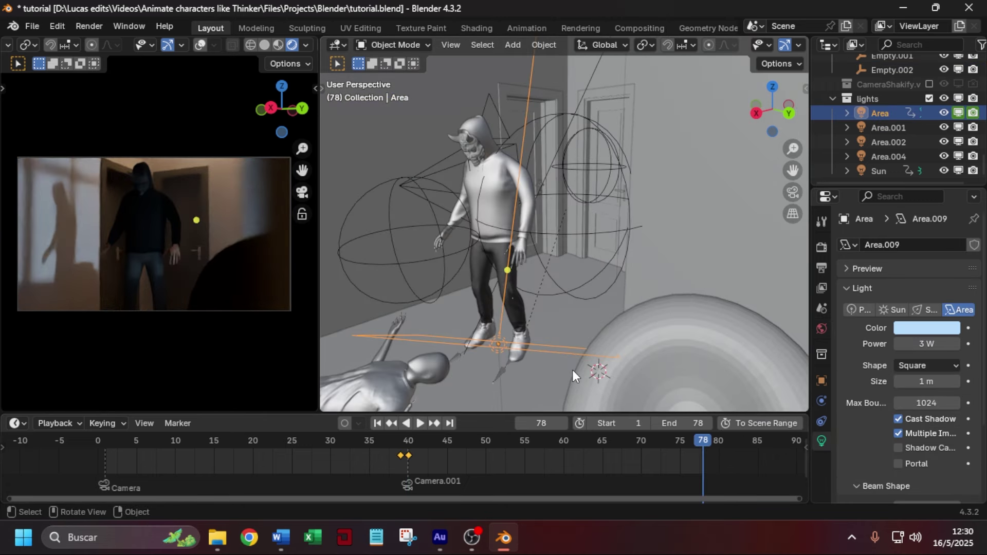
Hide and show the floor area light repeatedly to compare its effect on the rendered camera view.
click(945, 113)
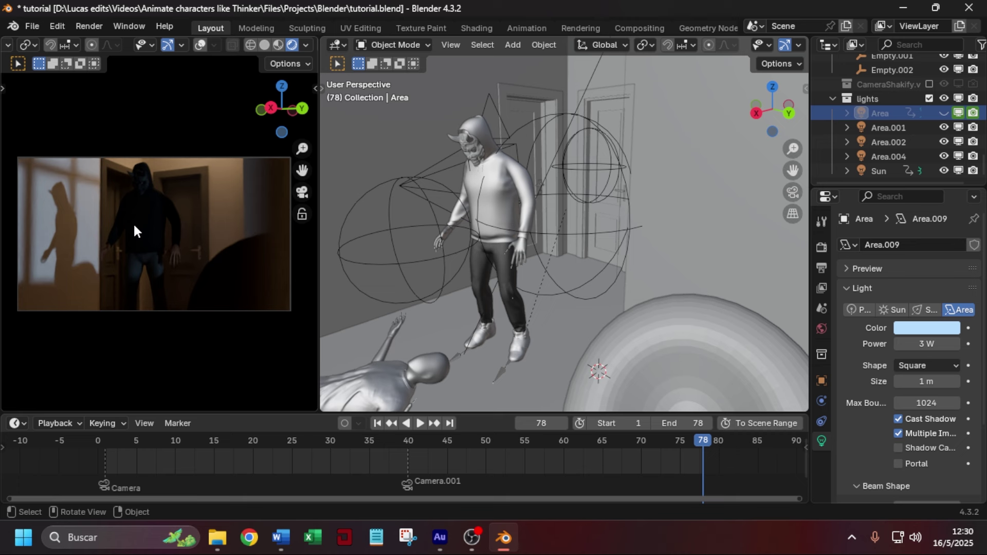
click(945, 113)
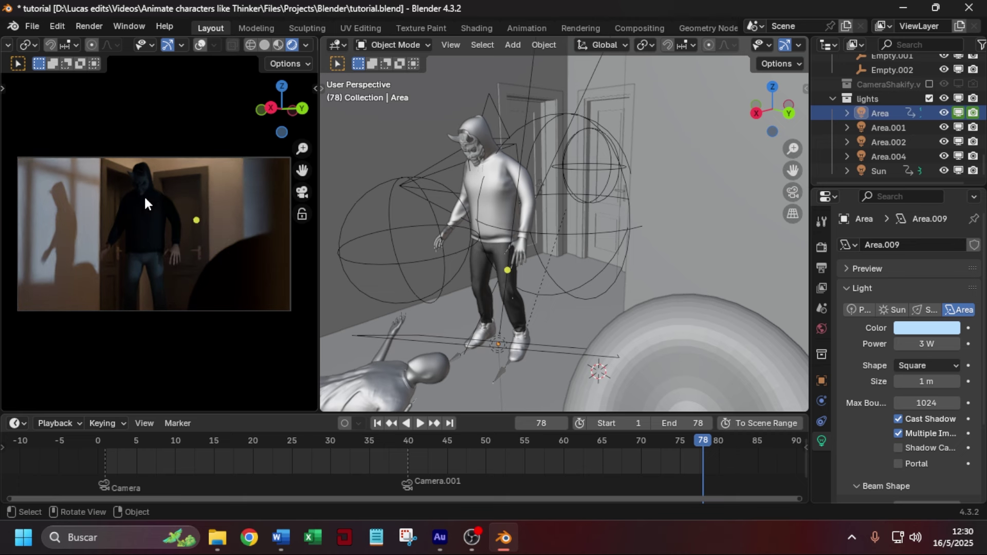
click(944, 113)
click(944, 114)
Select the first shot's camera behind the hooded character and examine its Camera Shakify settings at frame 1.
middle_drag(597, 334, 634, 347)
shift+middle_drag(453, 109, 637, 253)
click(533, 161)
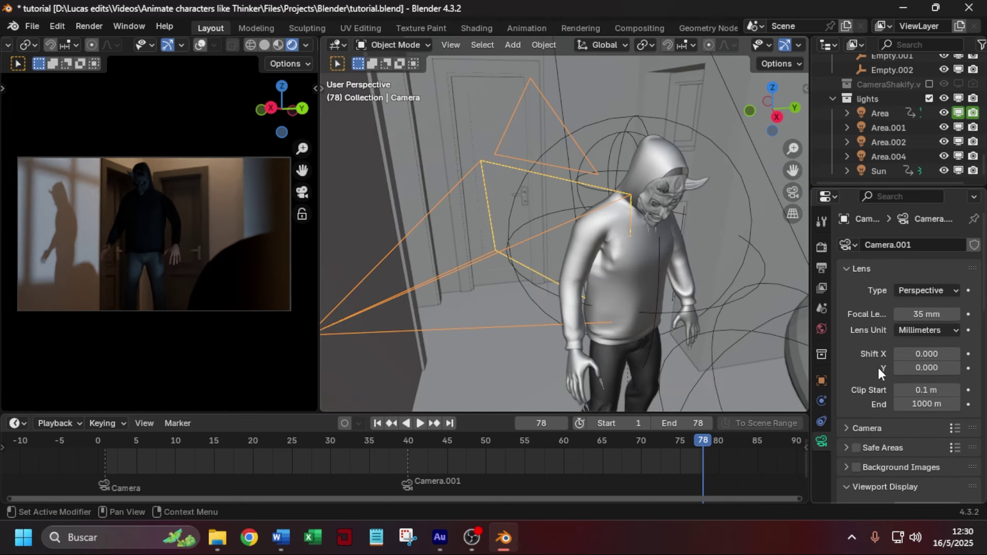
scroll(661, 282, down, 2)
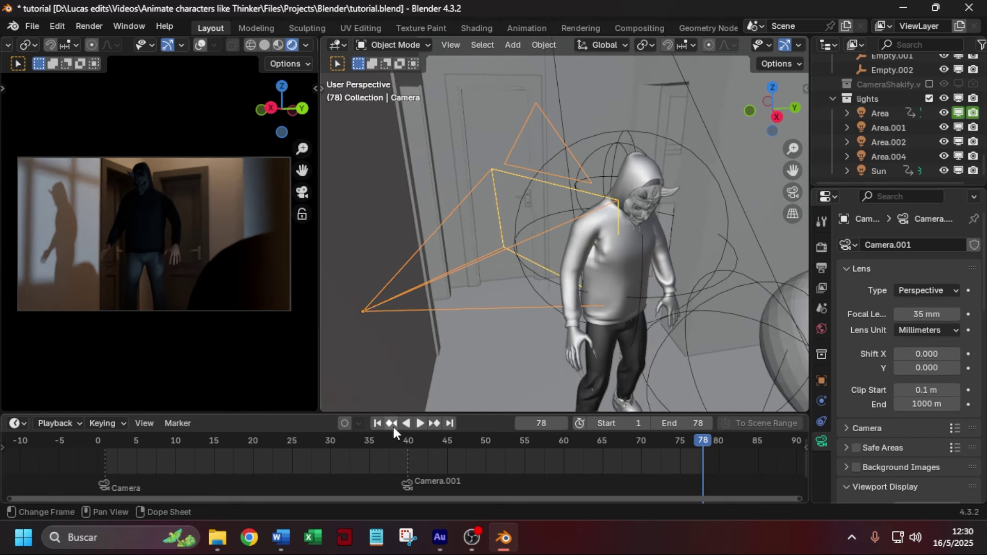
click(377, 424)
scroll(865, 405, down, 10)
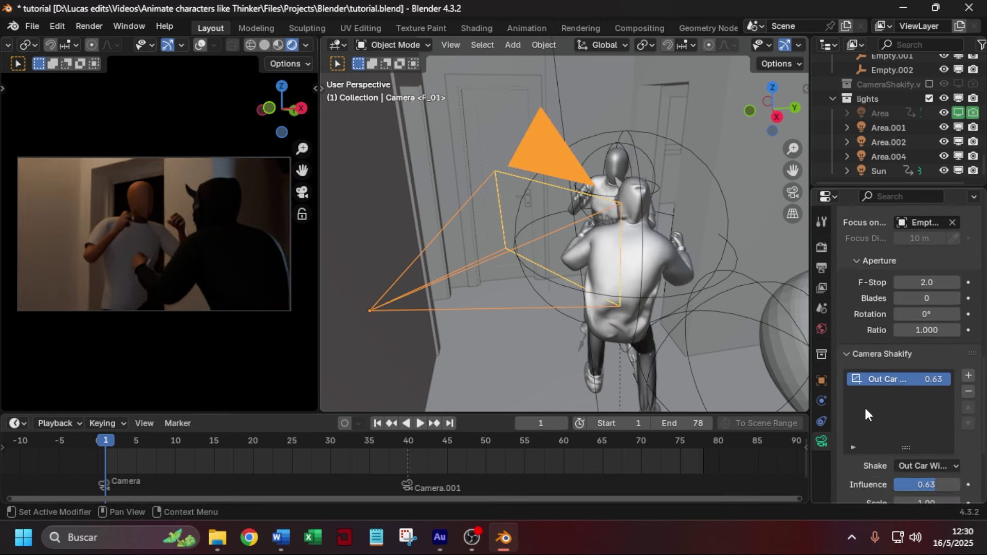
scroll(874, 396, down, 2)
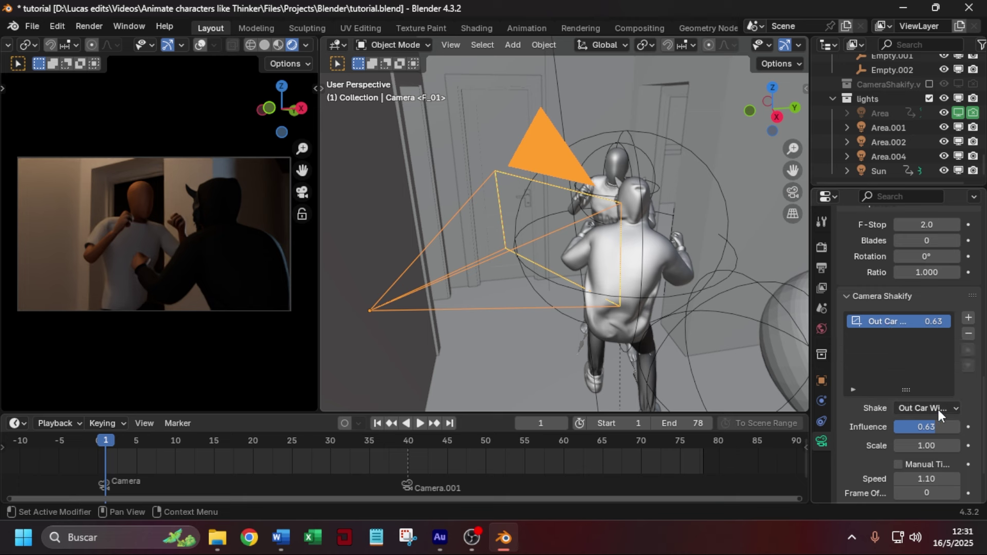
scroll(925, 407, down, 1)
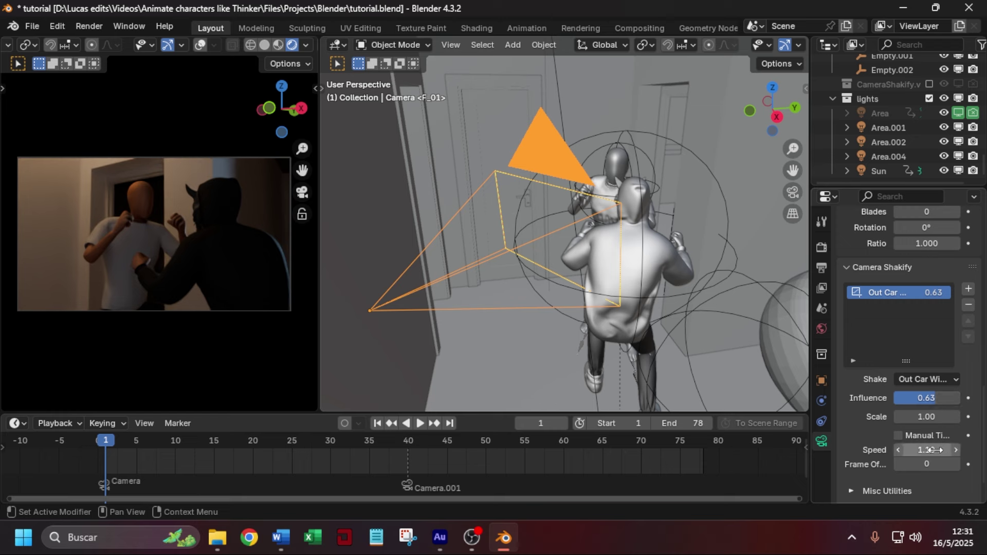
Switch the camera view to solid shading and play the animation from frame 1 to about frame 74.
click(264, 45)
key(space)
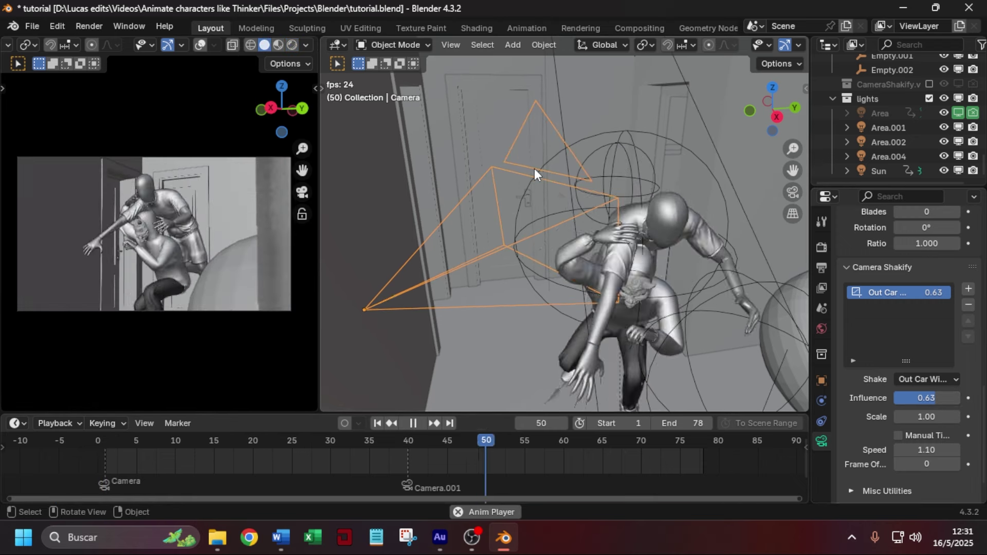
key(space)
Select the second shot's camera, Camera.001, and examine its Camera Shakify settings.
middle_drag(565, 360, 477, 302)
click(449, 348)
shift+middle_drag(460, 357, 610, 246)
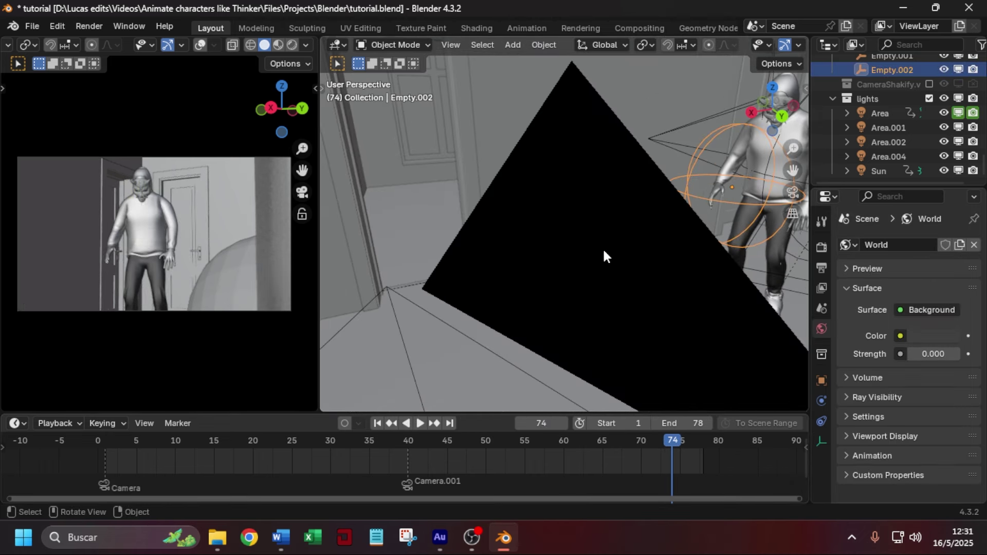
click(581, 268)
scroll(705, 318, down, 1)
middle_drag(712, 321, 699, 296)
scroll(700, 296, down, 1)
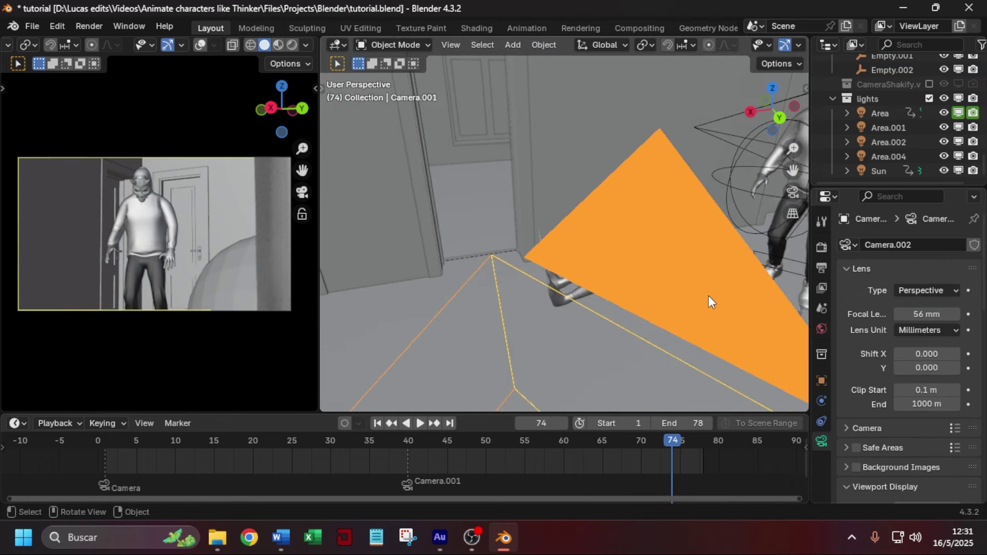
scroll(700, 295, down, 4)
scroll(869, 429, down, 10)
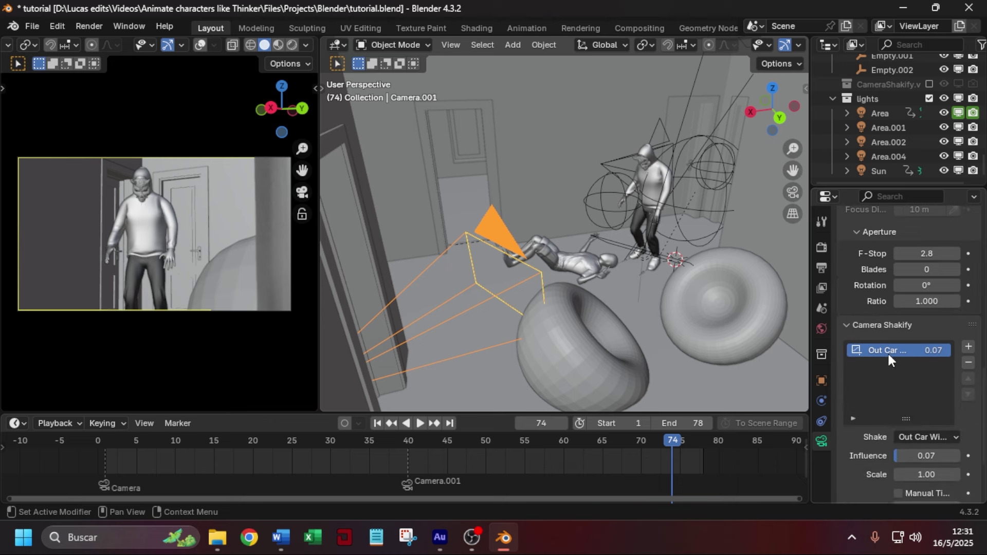
scroll(890, 357, down, 3)
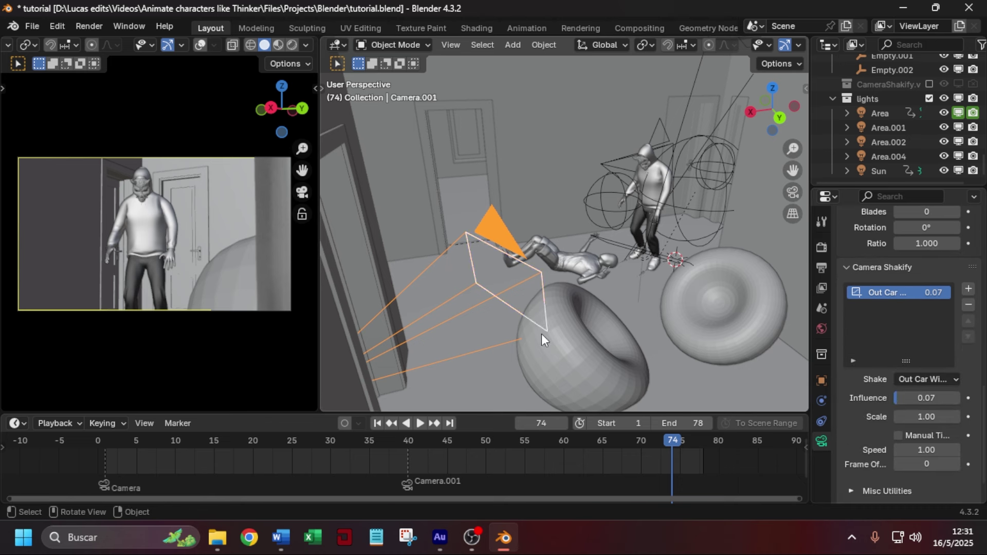
Return to frame 1 and examine the first camera's focus empty and its Depth of Field settings.
click(683, 310)
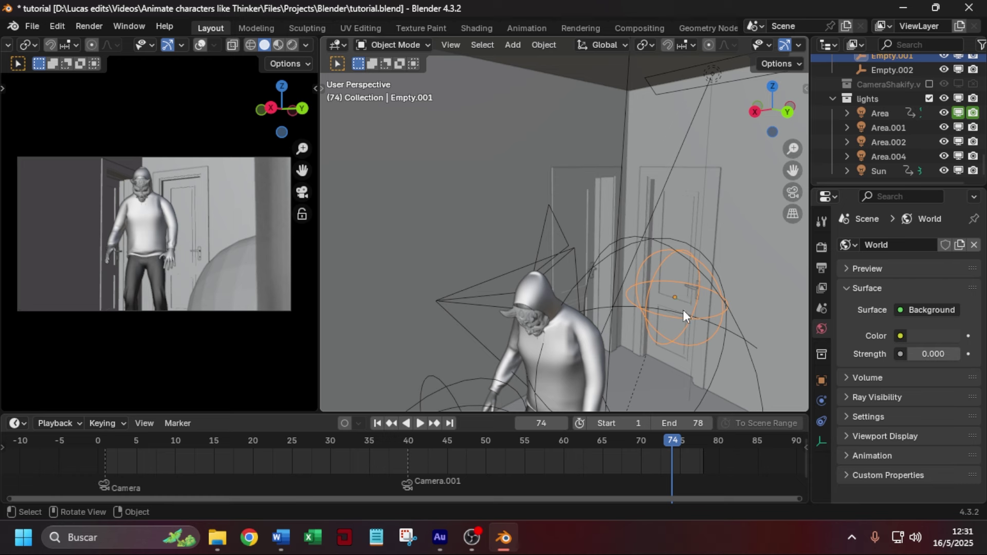
middle_drag(684, 312, 634, 280)
scroll(687, 282, up, 2)
scroll(699, 283, down, 4)
click(506, 188)
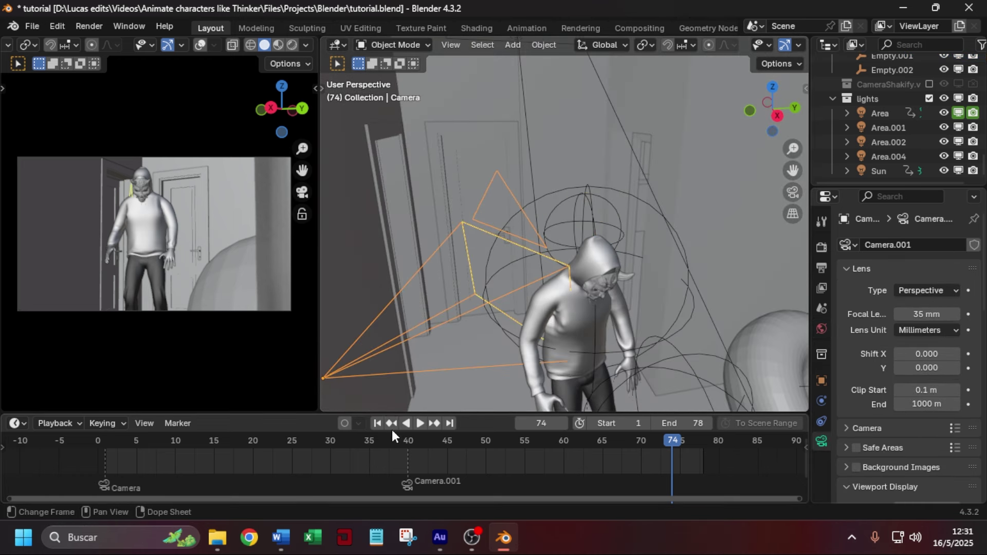
click(378, 422)
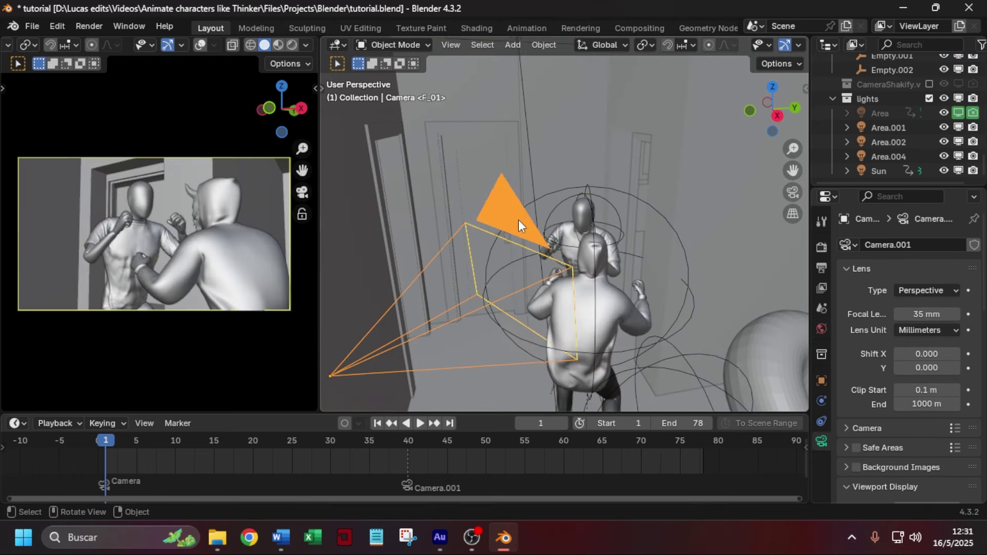
click(618, 218)
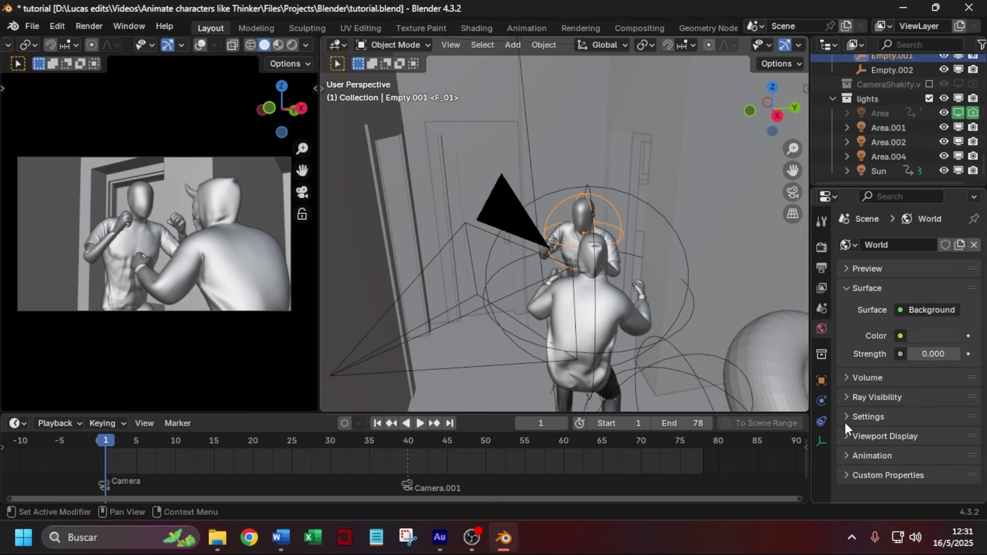
click(502, 221)
scroll(861, 434, down, 15)
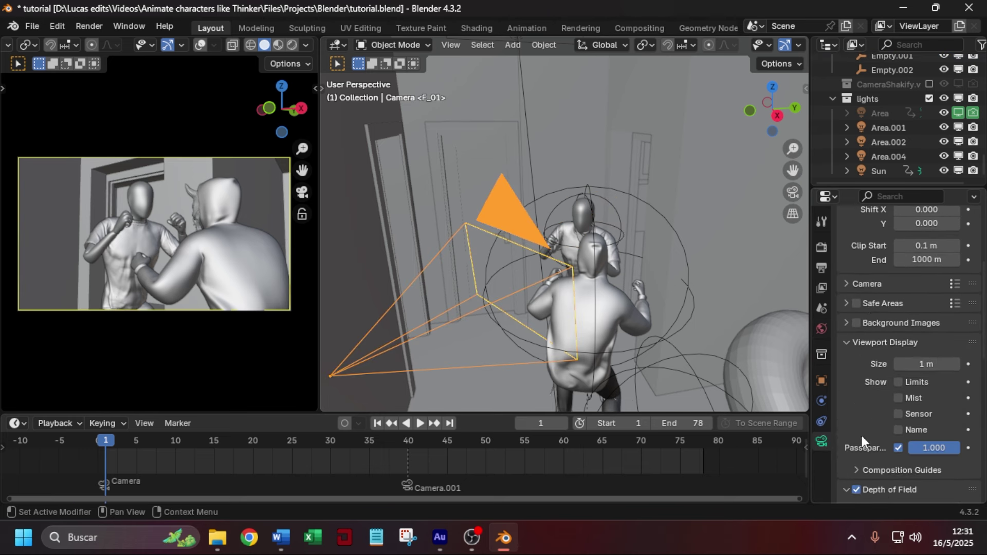
scroll(856, 436, up, 1)
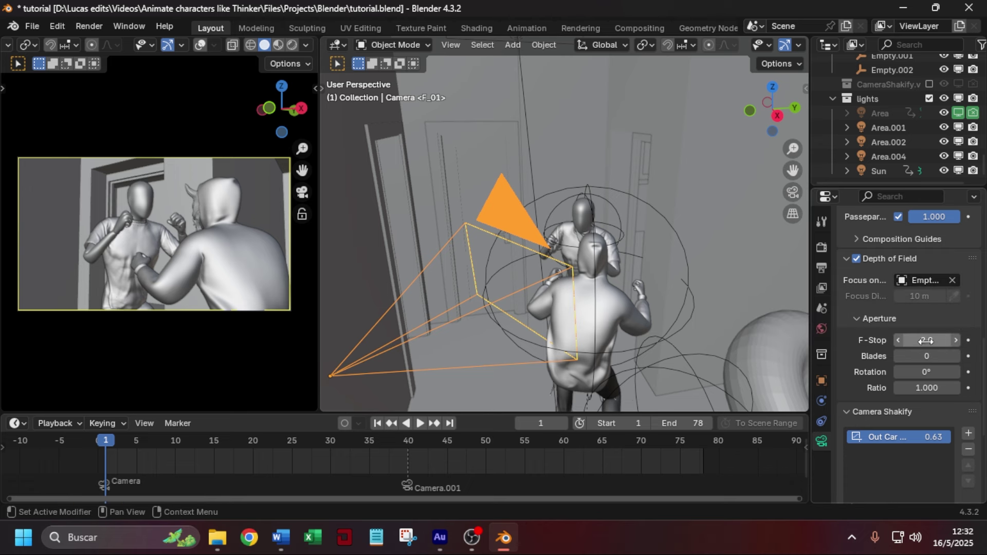
scroll(601, 348, down, 1)
Select the Empty.002 focus sphere beside the fighters and inspect its placement relative to both cameras.
middle_drag(609, 333, 528, 196)
click(529, 198)
click(592, 204)
middle_drag(676, 236, 649, 255)
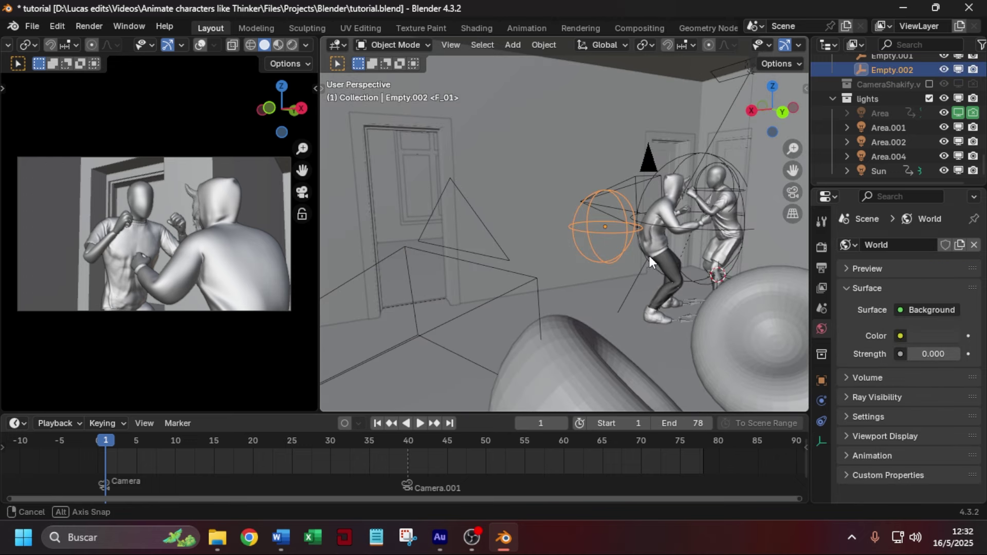
click(456, 188)
middle_drag(532, 241, 591, 281)
scroll(916, 360, down, 10)
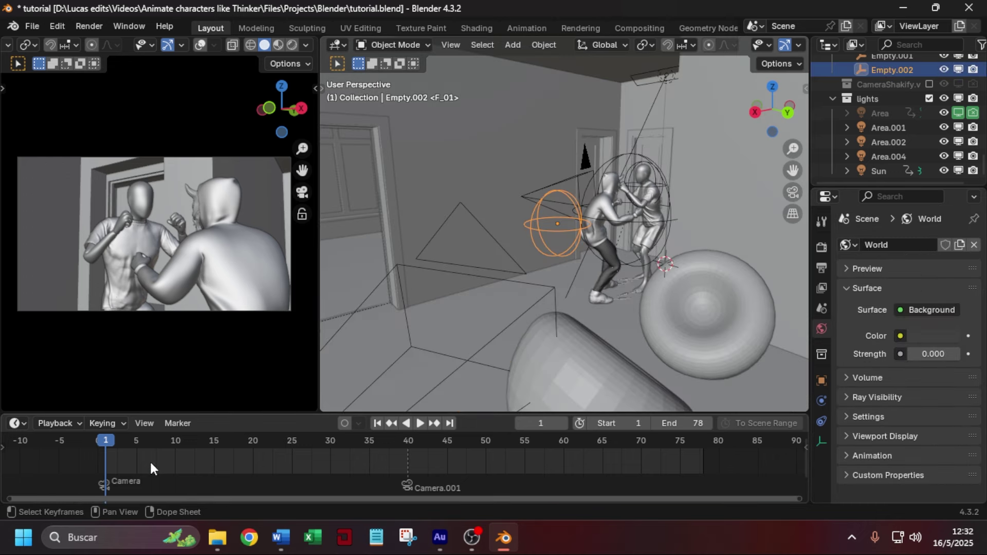
Select the first camera and scrub from frame 1 to 40 to check the camera switch at the timeline markers.
mouse_move(111, 440)
mouse_down()
mouse_move(424, 433)
mouse_move(106, 437)
mouse_up()
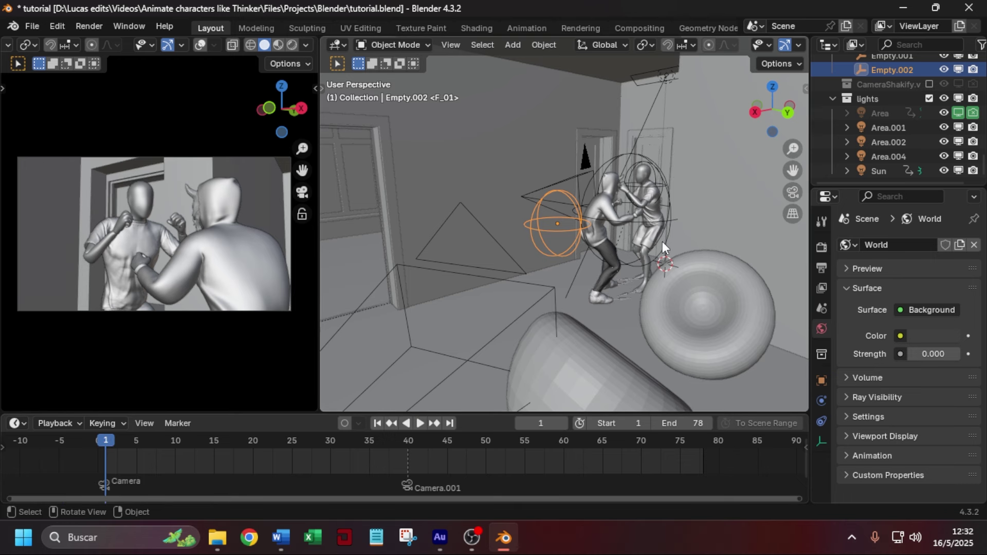
click(584, 162)
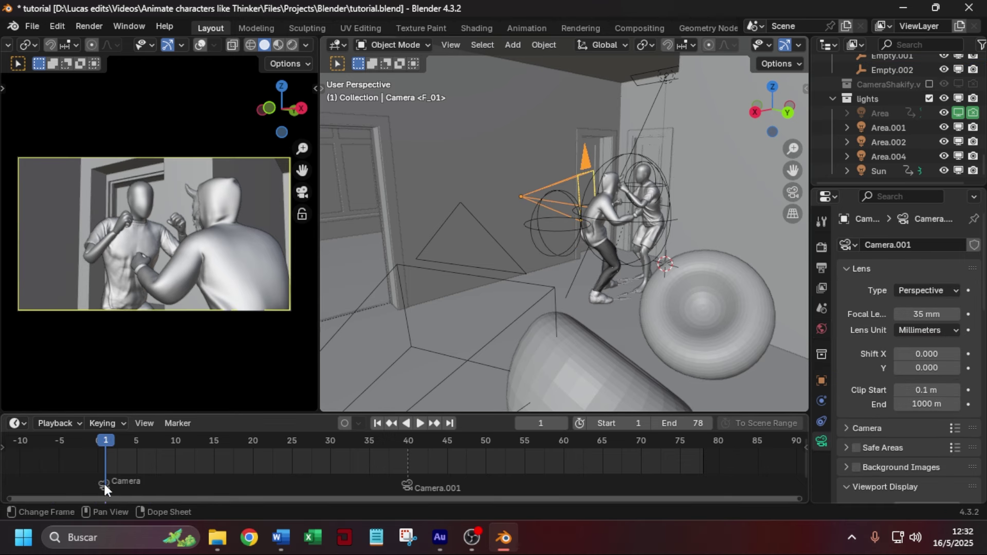
drag(107, 479, 410, 444)
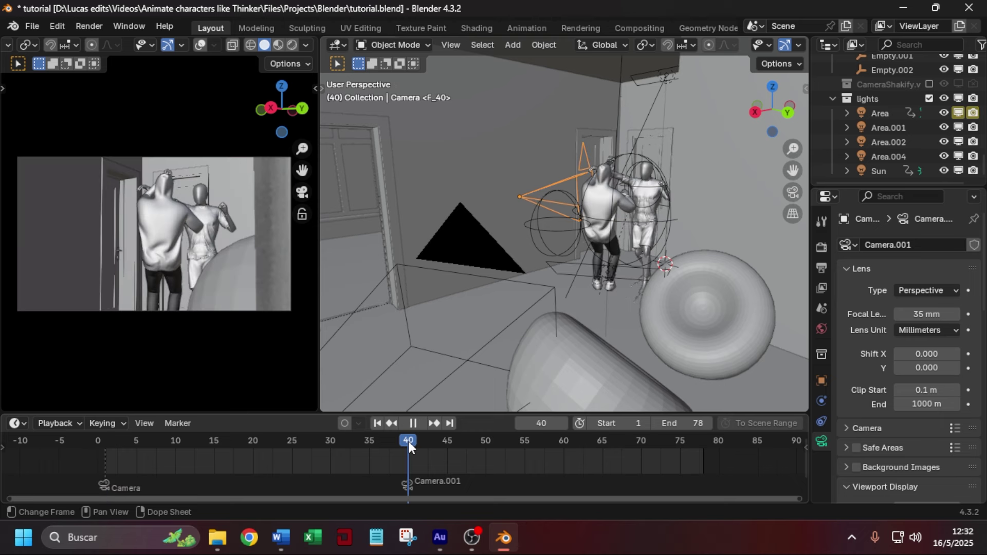
Select the second shot's camera and scrub around frame 40 to check the view at its marker.
click(474, 242)
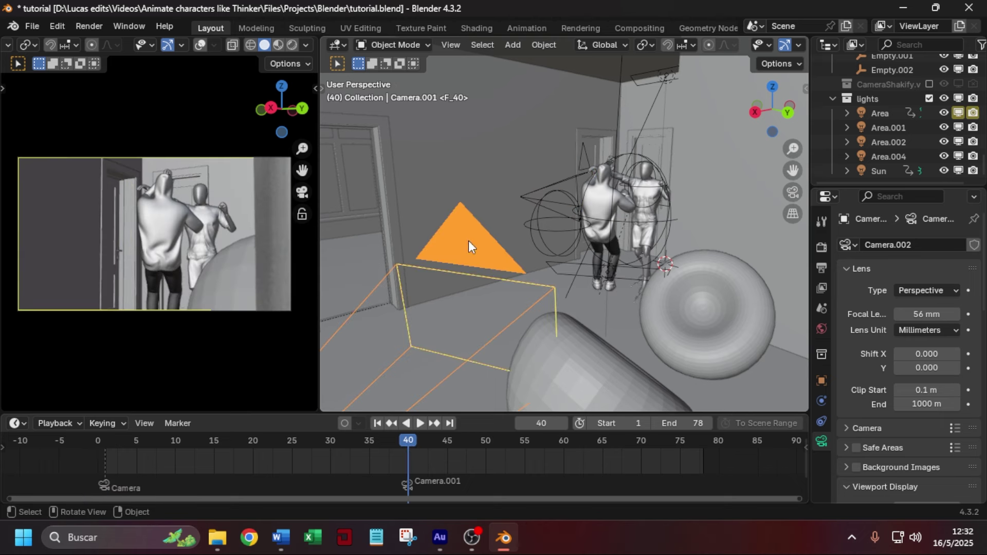
middle_drag(574, 323, 550, 340)
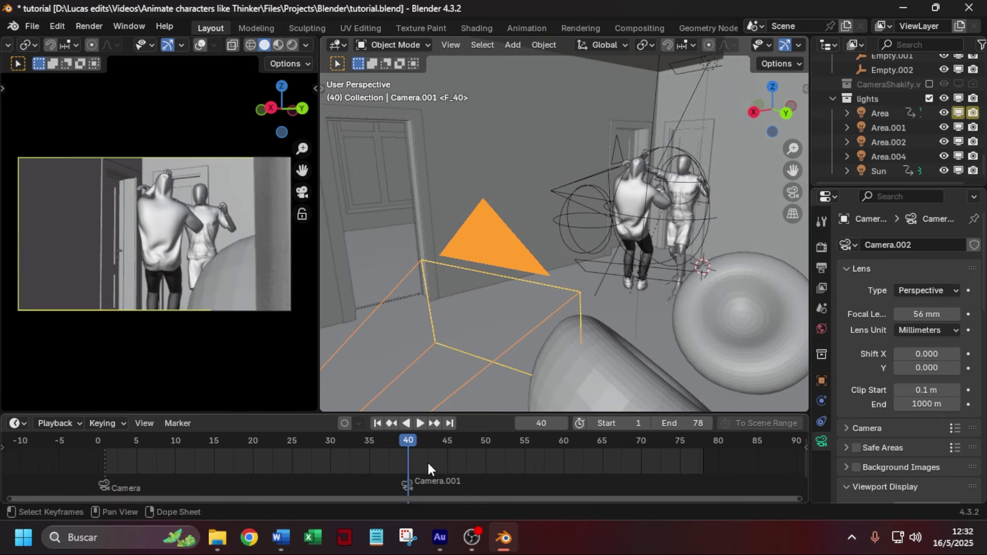
drag(406, 443, 415, 443)
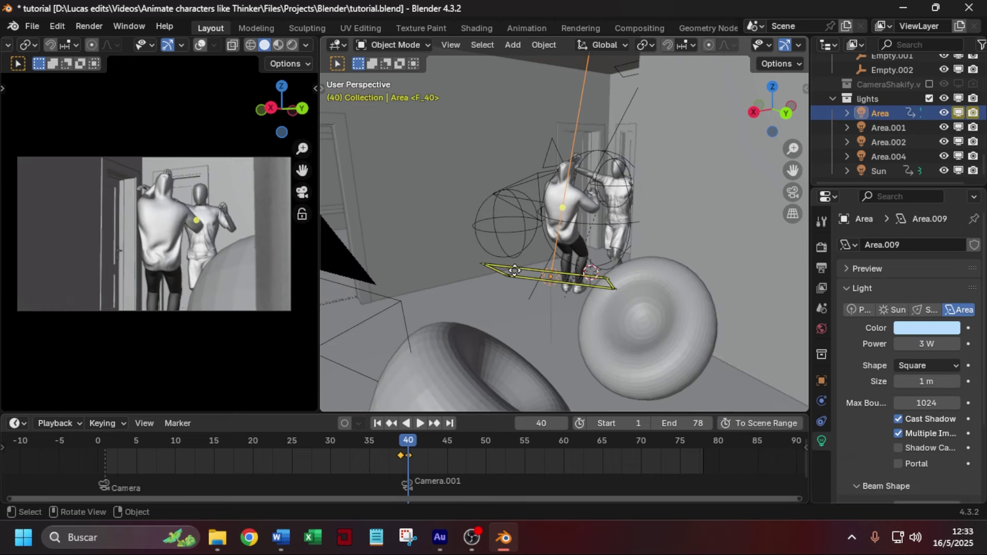
drag(406, 444, 408, 442)
Select the Area light below the fighters and check the outliner's viewport and render restriction toggles.
click(549, 274)
middle_drag(582, 319, 580, 322)
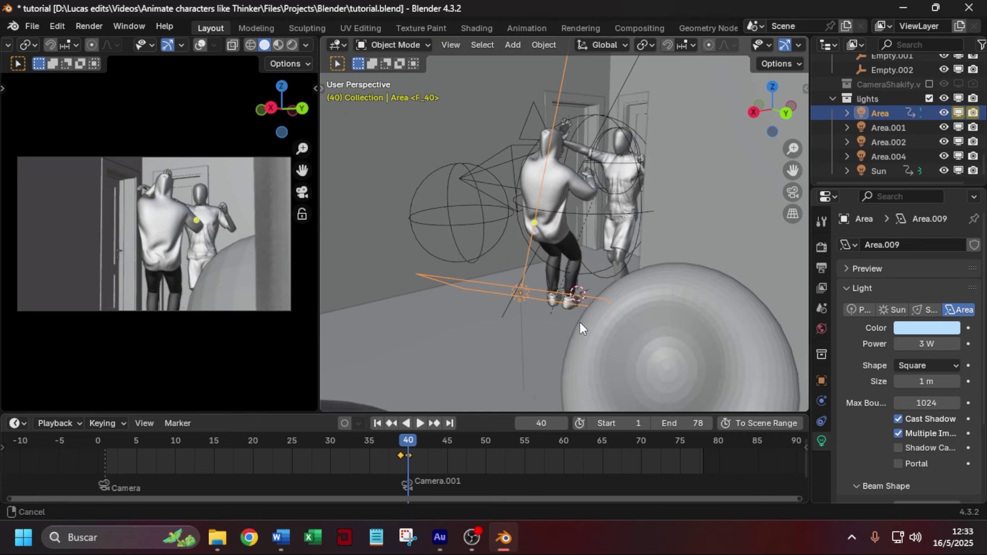
click(981, 45)
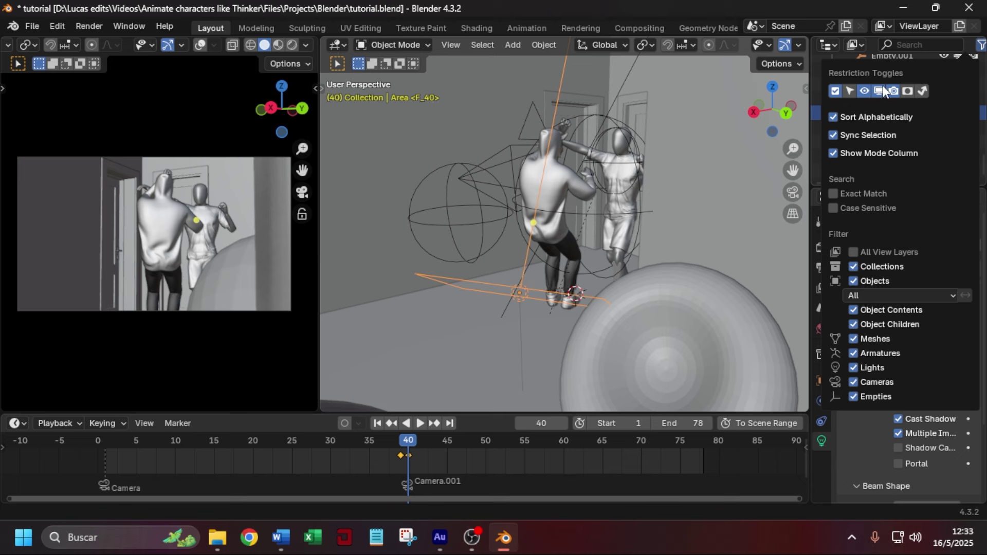
click(880, 113)
Compare frames 39 and 40 to check the Area light's keyframed viewport and render visibility.
click(400, 451)
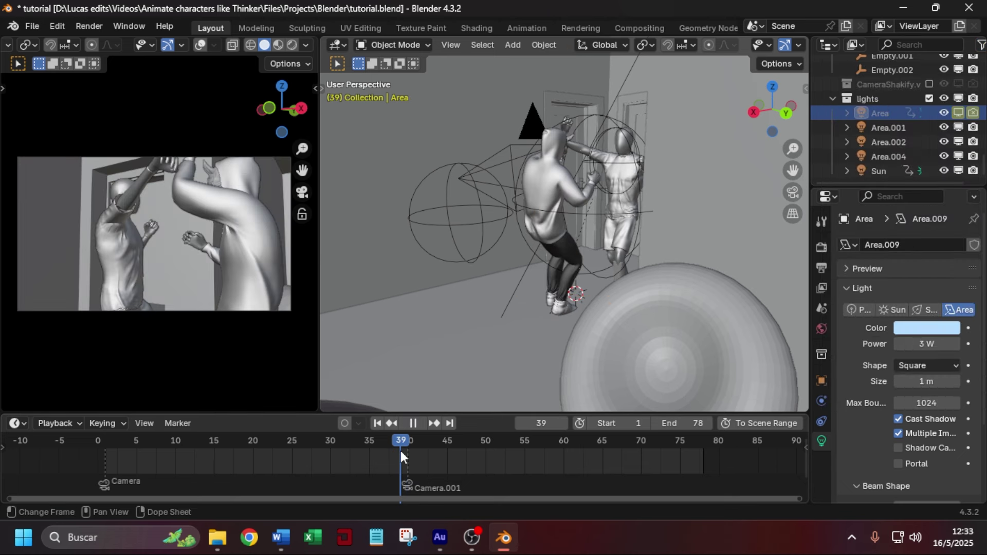
drag(401, 452, 409, 455)
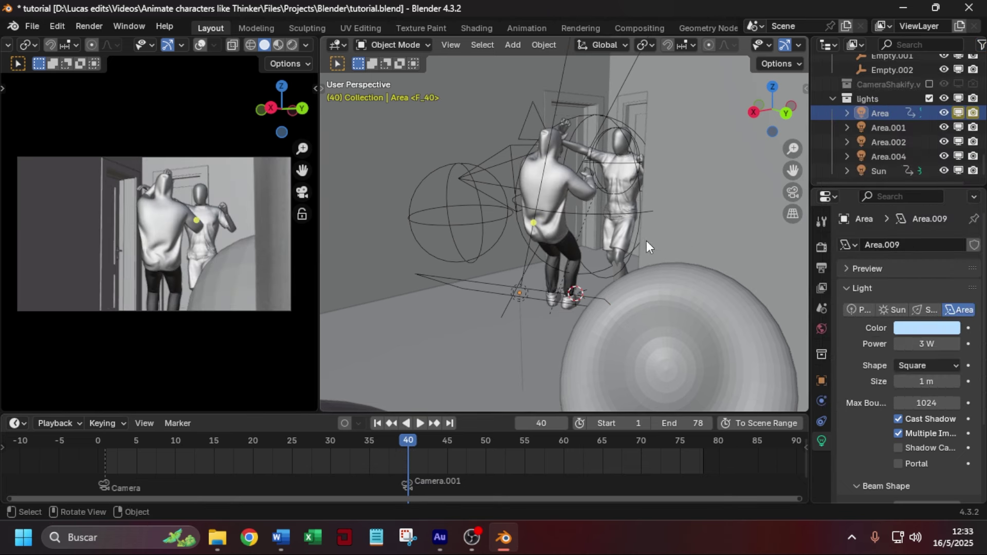
click(880, 114)
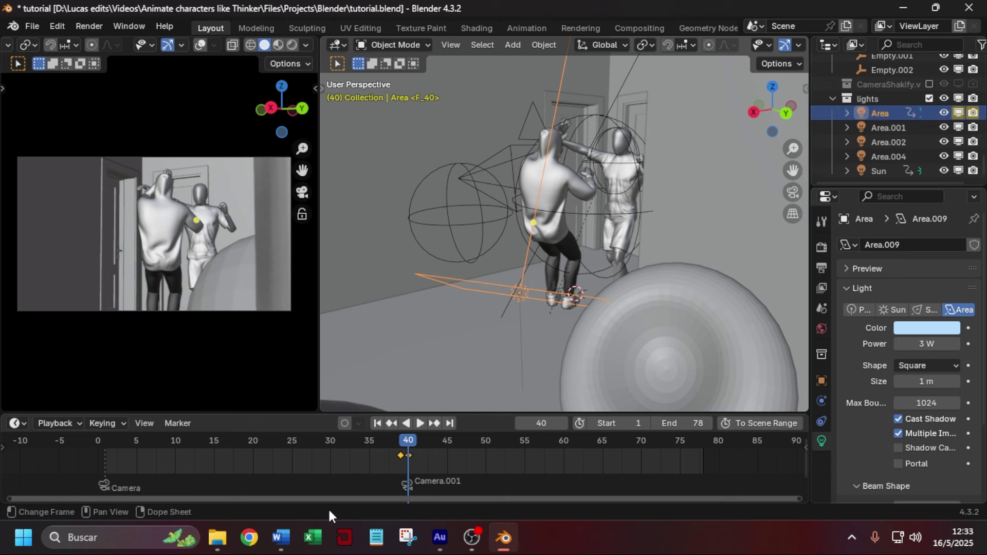
drag(412, 441, 400, 440)
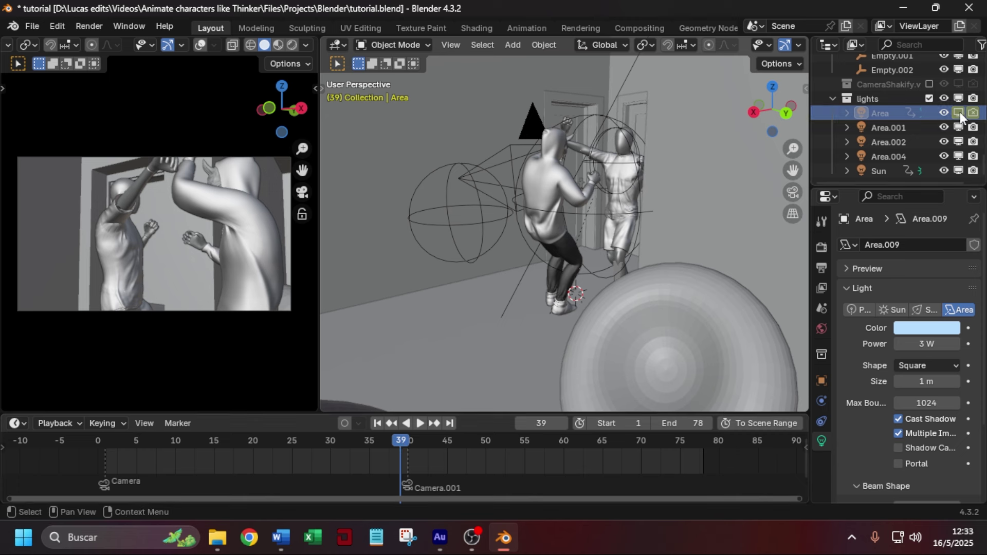
key(space)
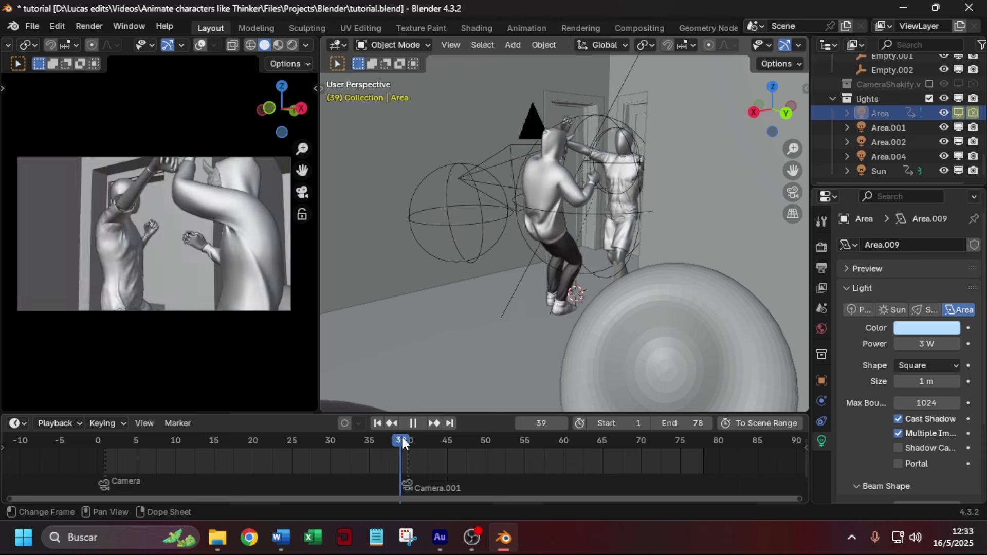
key(Escape)
Select the Sun light outside the house and compare its Strength keyframes at frames 39 and 40.
key(KP_Decimal)
scroll(594, 304, down, 6)
click(730, 162)
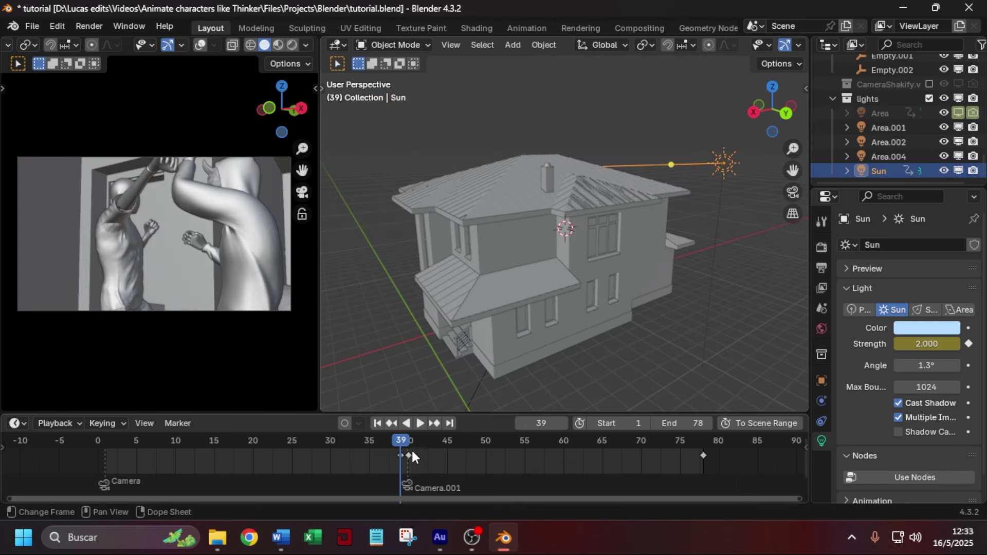
scroll(663, 227, up, 2)
scroll(632, 293, down, 2)
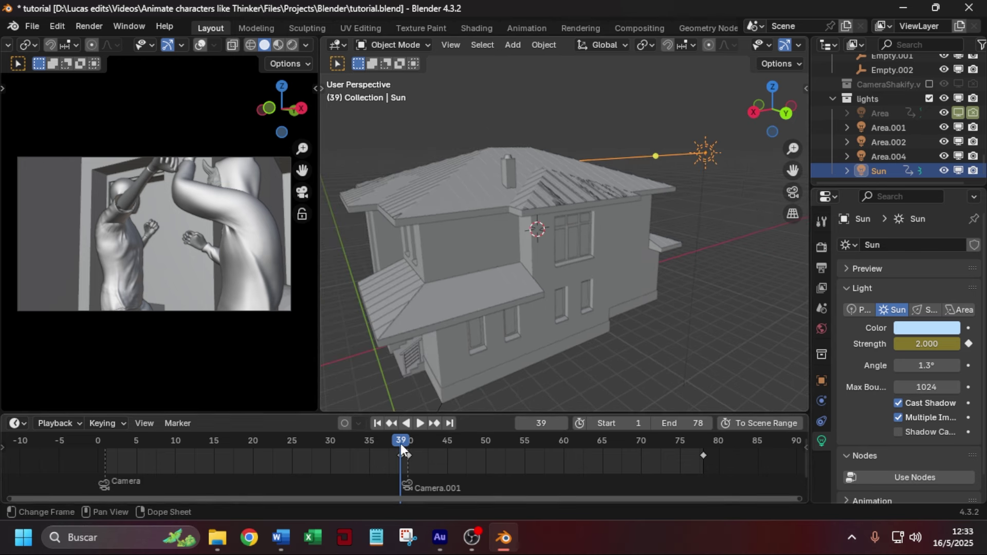
drag(405, 441, 409, 442)
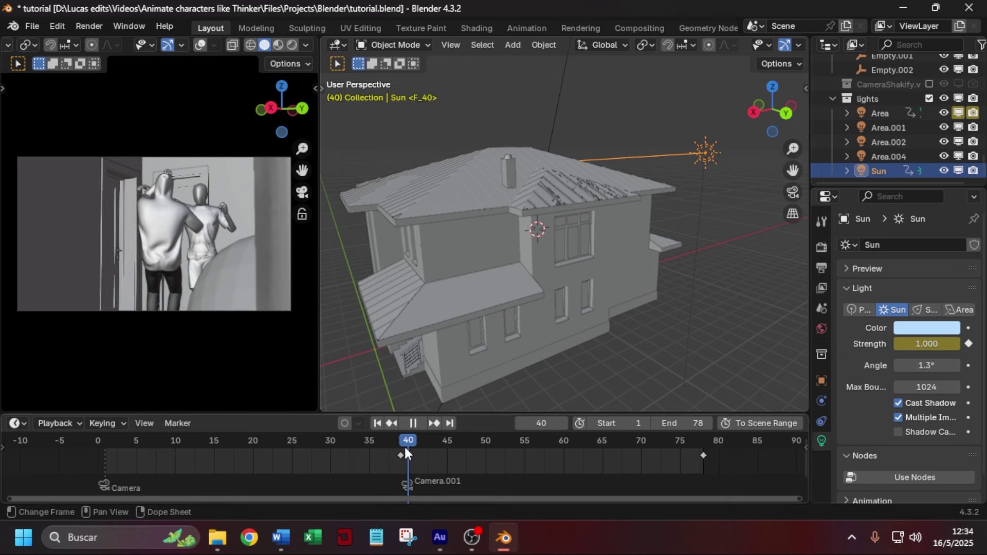
click(401, 447)
key(space)
key(space)
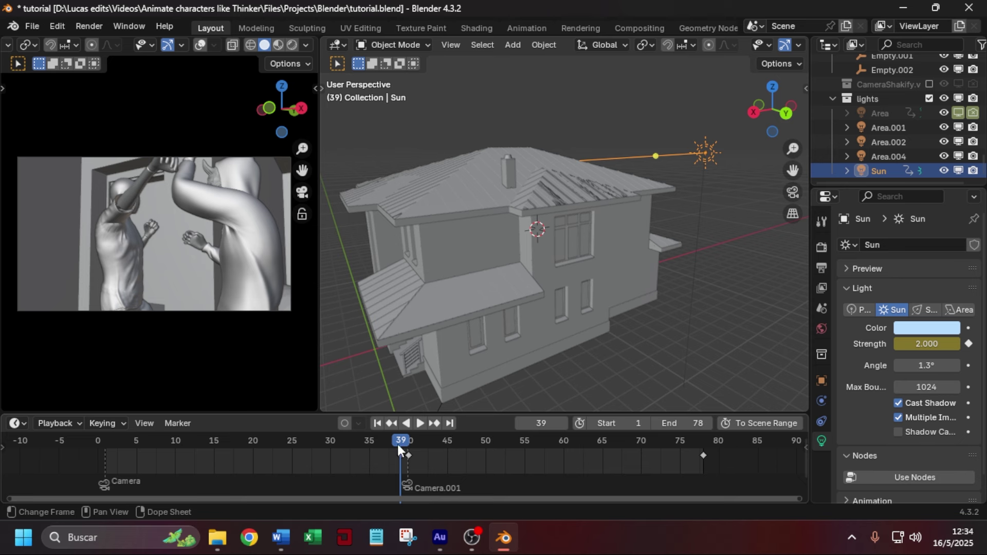
click(406, 442)
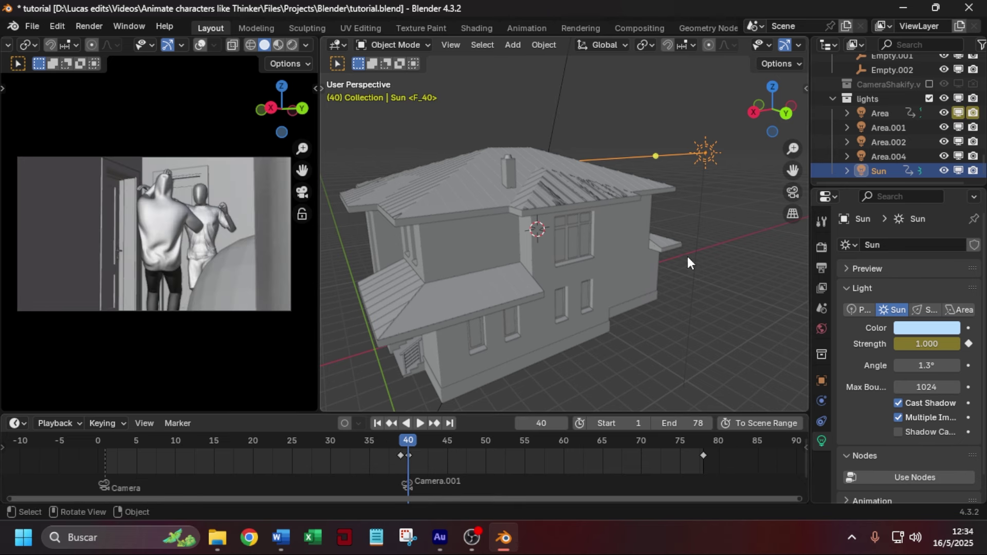
drag(407, 443, 409, 442)
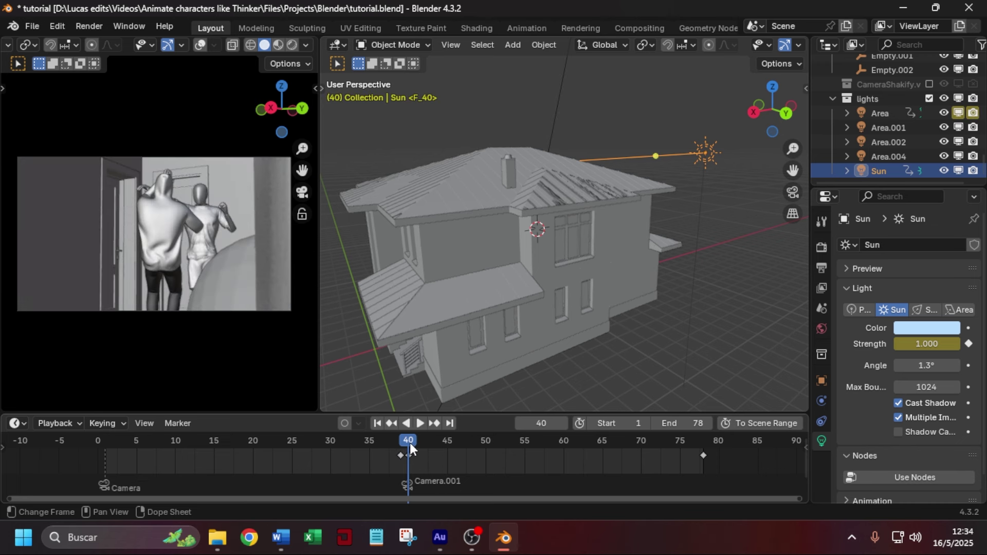
Remove the Sun's Strength keyframe at frame 78 and go to that last frame.
key(space)
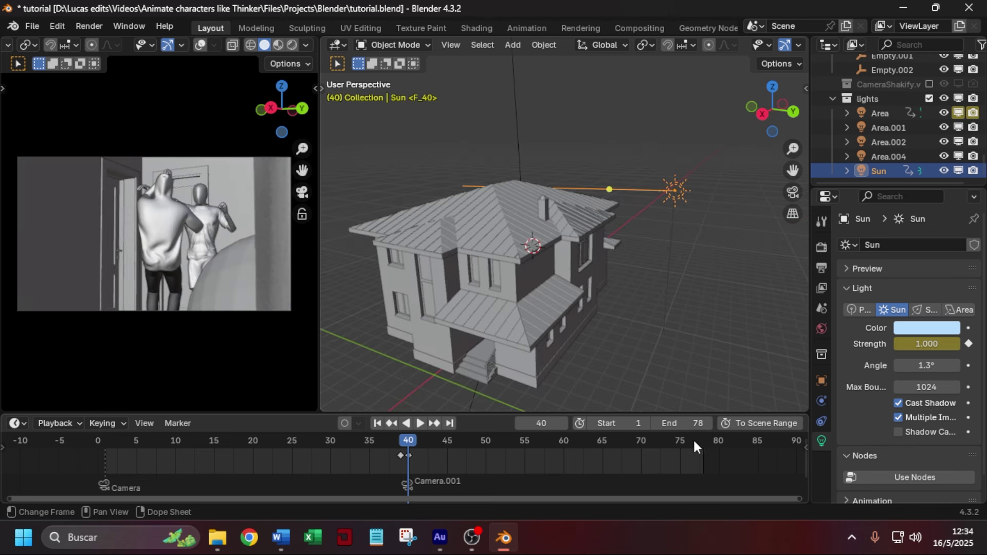
click(694, 440)
drag(703, 442, 704, 443)
scroll(650, 299, up, 4)
scroll(669, 307, down, 6)
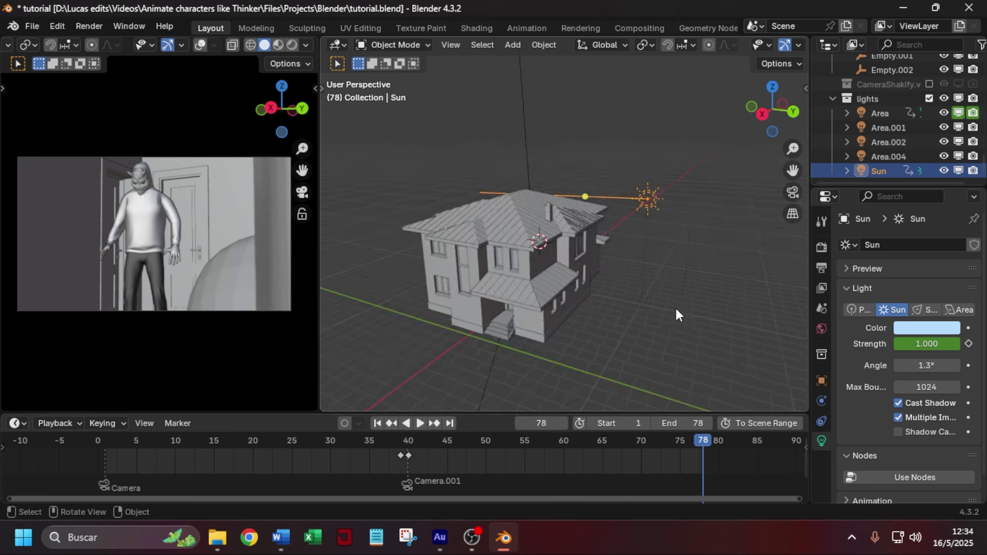
shift+middle_drag(675, 309, 685, 322)
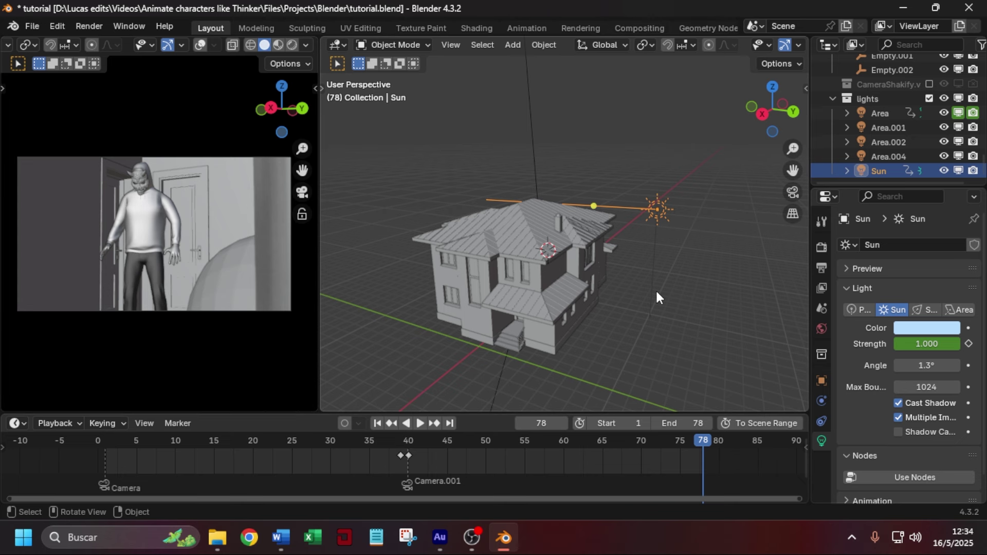
Render frame 78 as a still image and return to the main window.
key(F12)
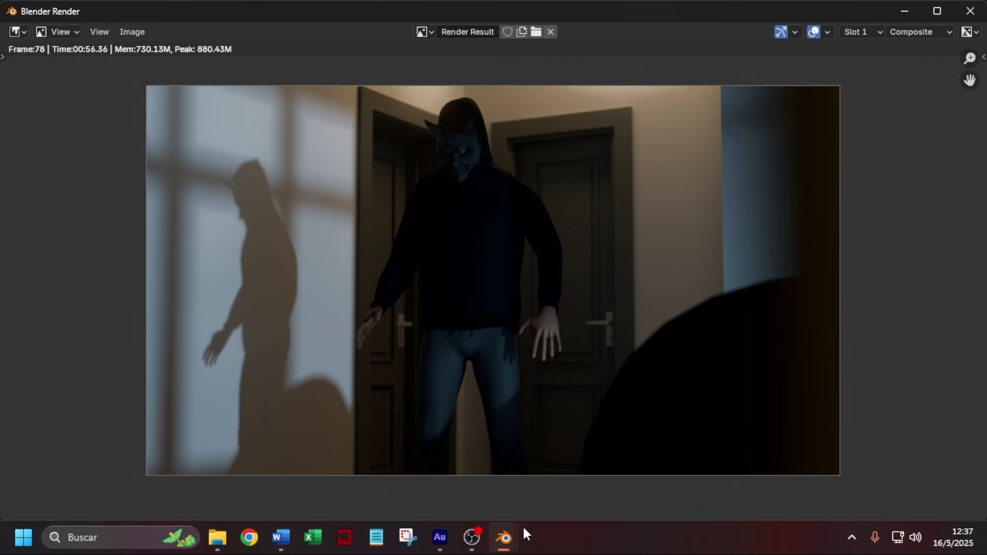
mouse_move(513, 546)
click(430, 452)
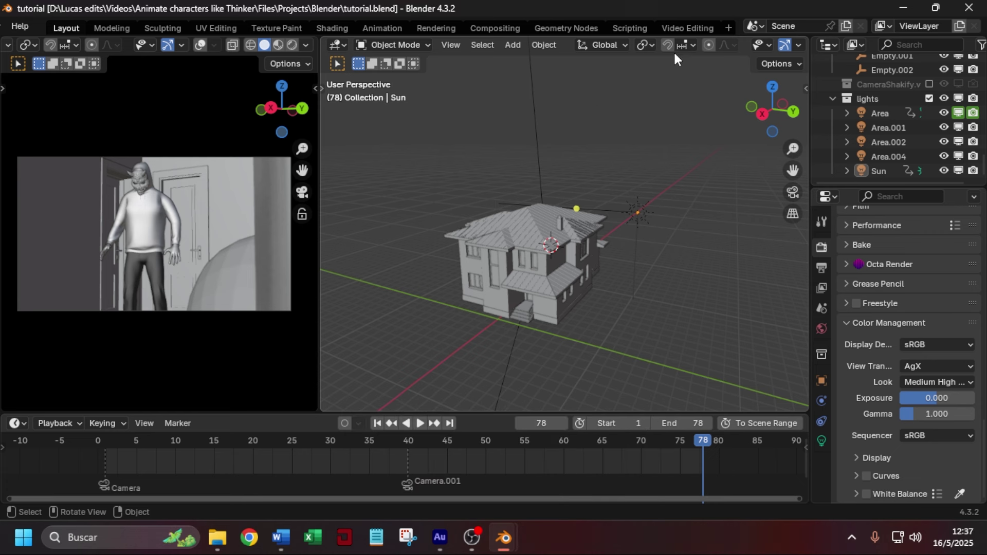
In the Compositing workspace, mute and unmute the Brightness/Contrast, Color Balance and Glare nodes together to compare the rendered image.
click(498, 28)
drag(321, 250, 523, 344)
key(m)
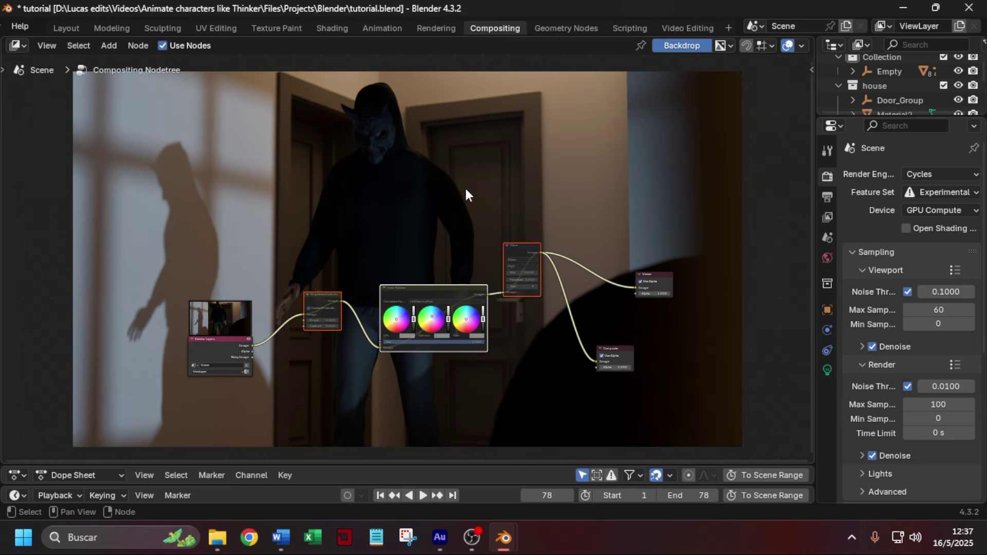
key(m)
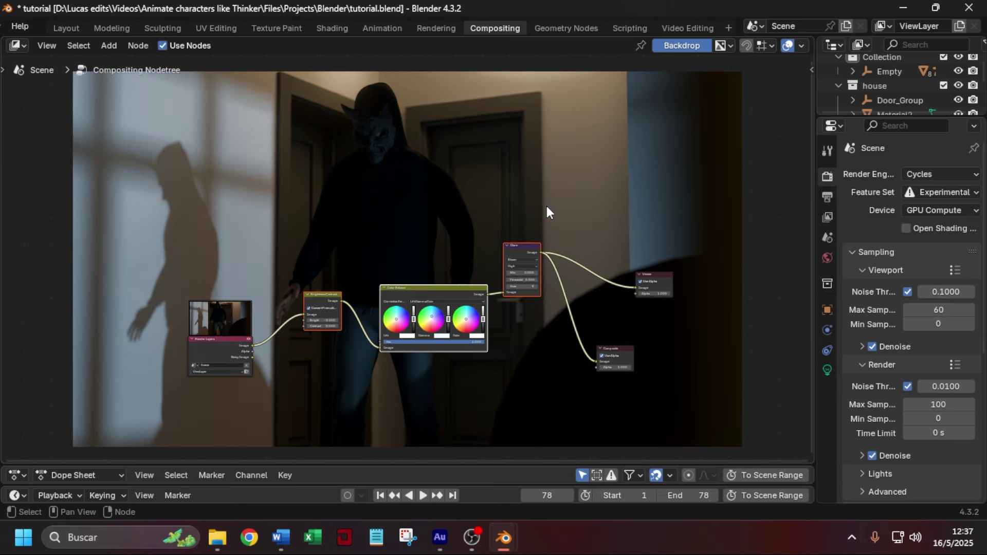
Set the Brightness/Contrast node's Bright value to 0.000.
scroll(548, 229, up, 5)
middle_drag(442, 353, 473, 336)
click(359, 273)
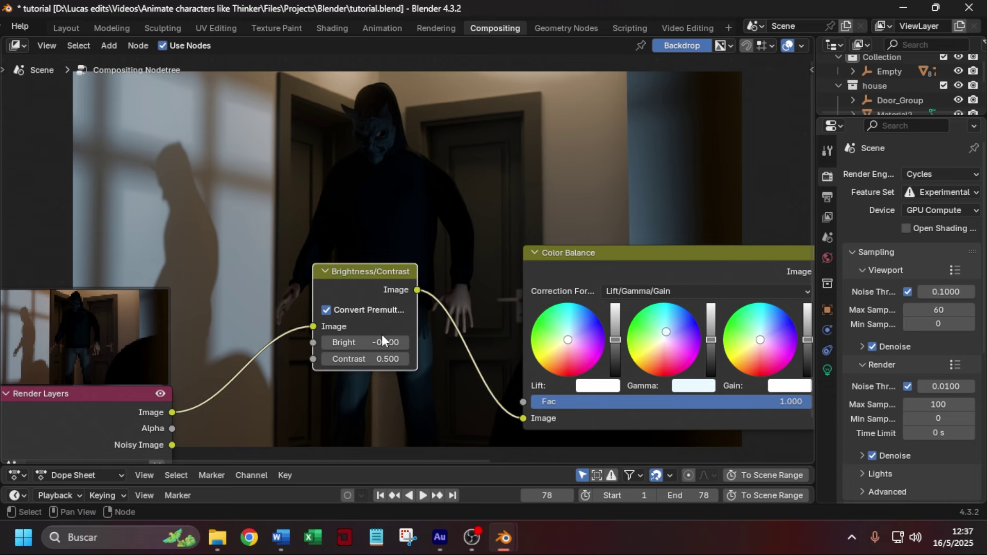
click(409, 345)
Inspect the Color Balance node's Gamma color, and mute and unmute the node to compare its effect.
scroll(430, 371, down, 2)
middle_drag(433, 374, 273, 335)
scroll(490, 359, up, 1)
click(384, 210)
scroll(624, 338, up, 2)
scroll(455, 346, up, 1)
click(468, 337)
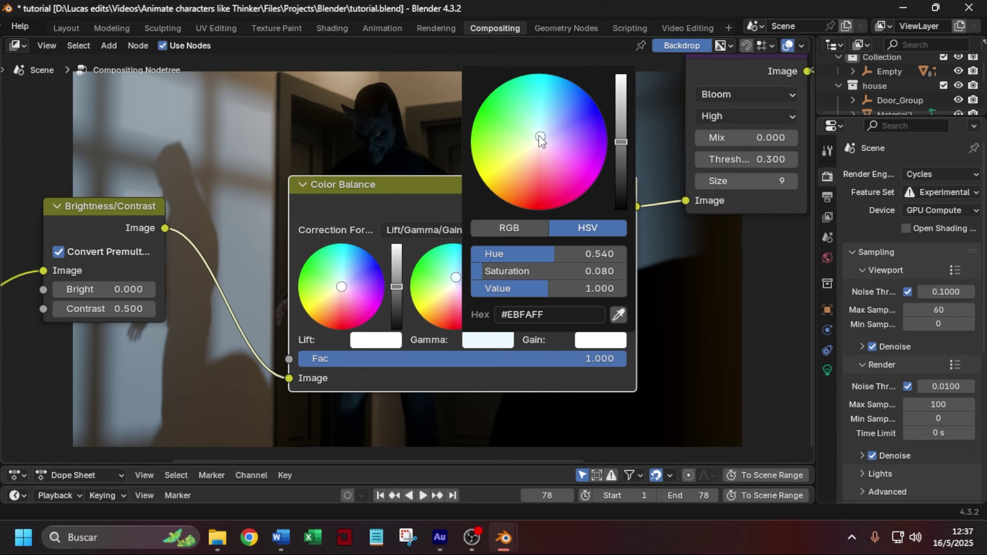
middle_drag(410, 141, 390, 155)
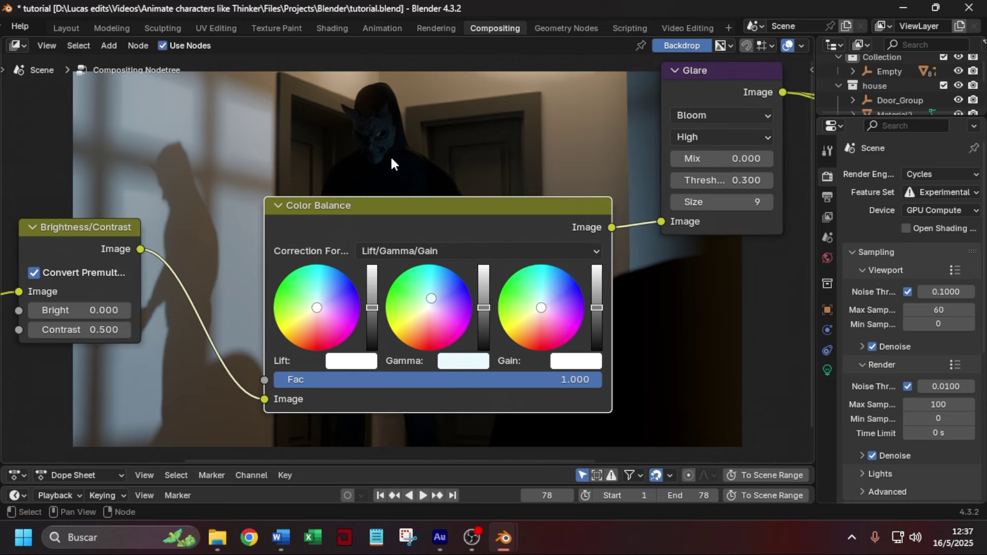
key(m)
key(m)
Try Fog Glow as the Glare node's type, restore Bloom and review the quality options, keeping High.
scroll(579, 330, down, 3)
scroll(566, 355, up, 2)
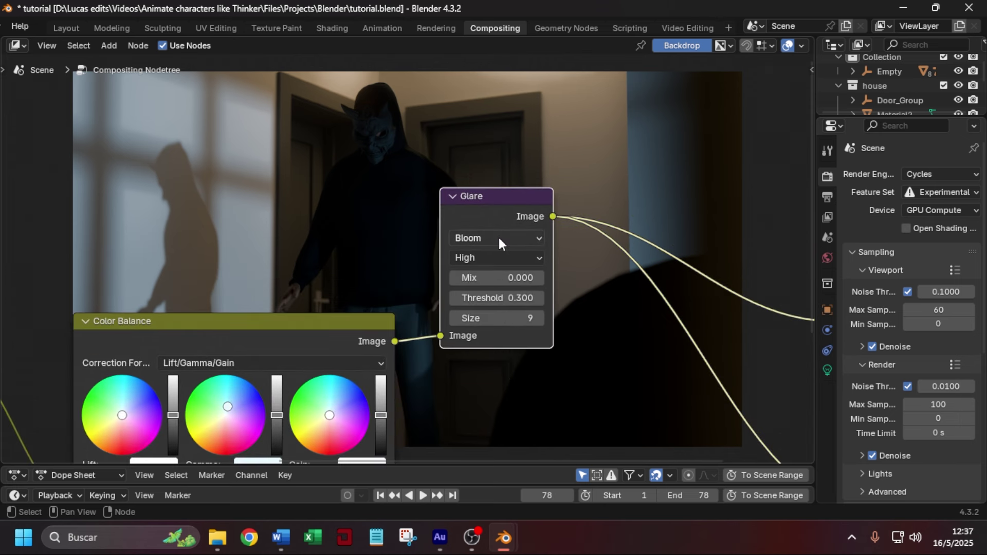
click(498, 237)
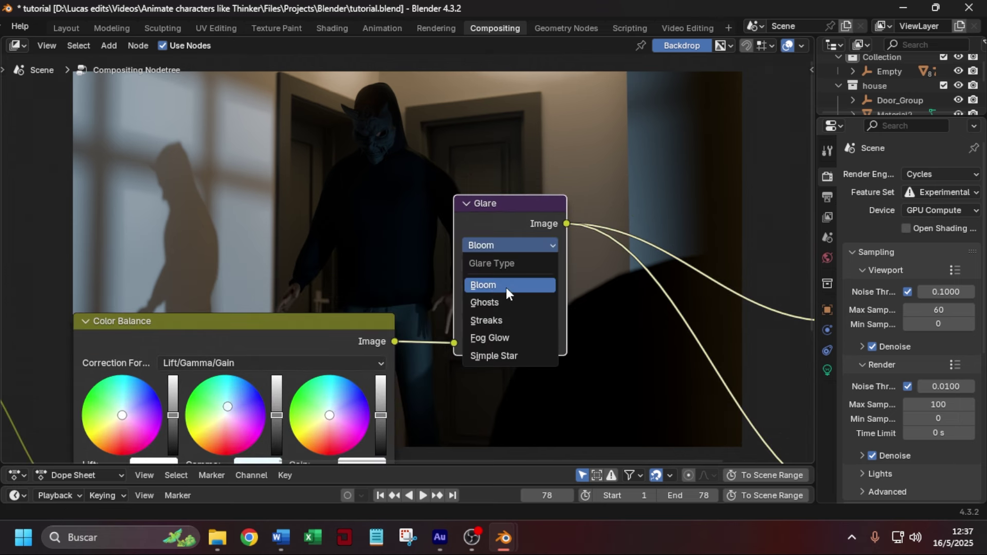
click(486, 338)
click(502, 245)
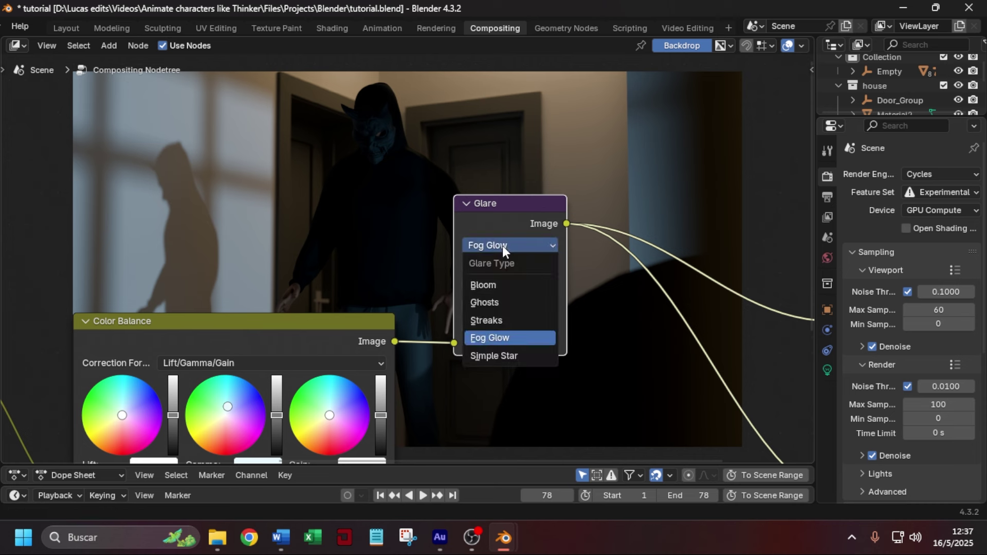
click(492, 286)
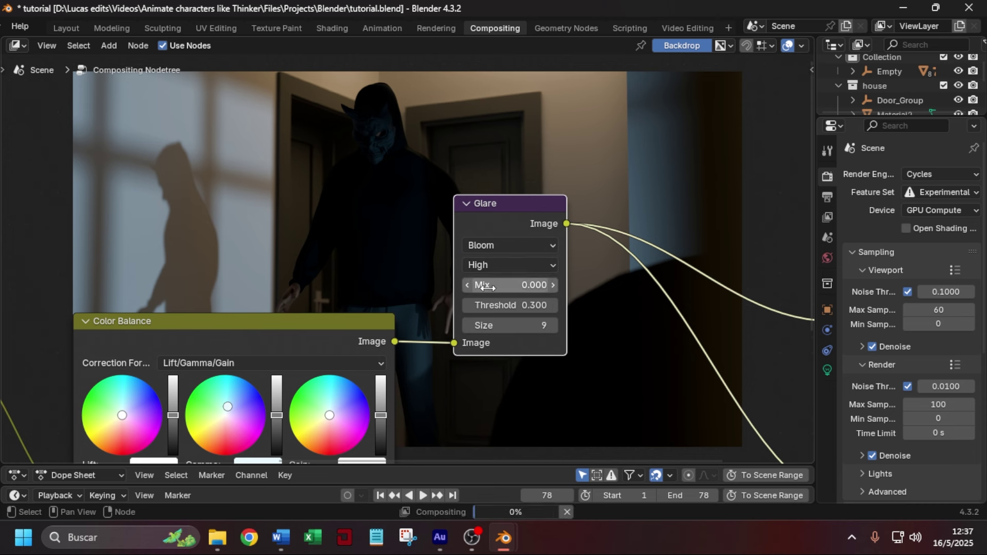
click(508, 265)
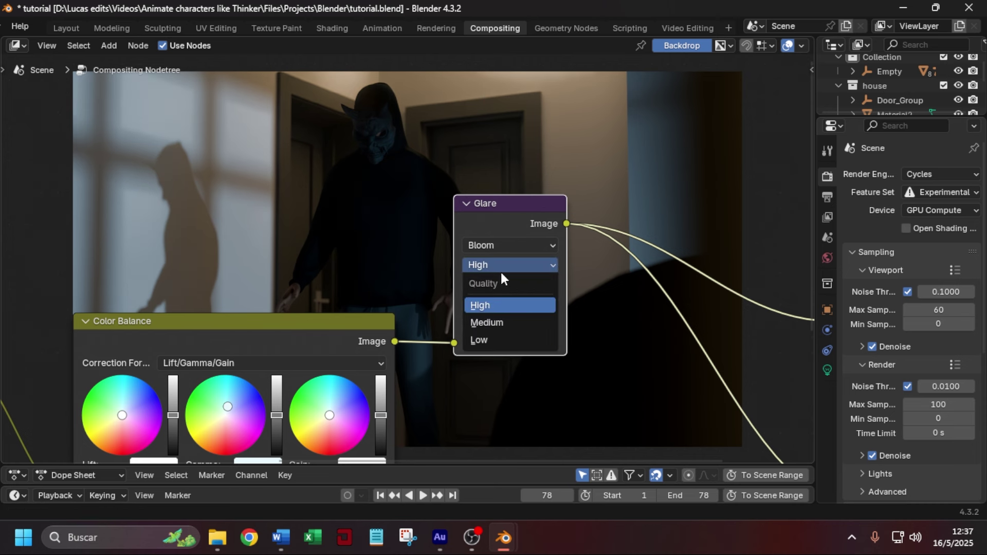
click(504, 263)
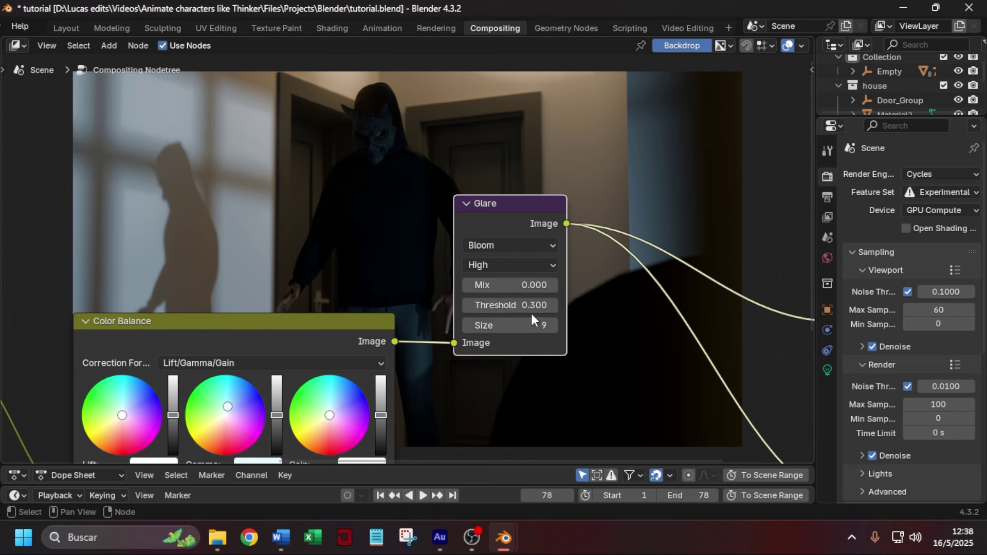
Arrange the Brightness/Contrast, Color Balance and Glare nodes lower between the Render Layers node and the outputs.
scroll(515, 326, down, 4)
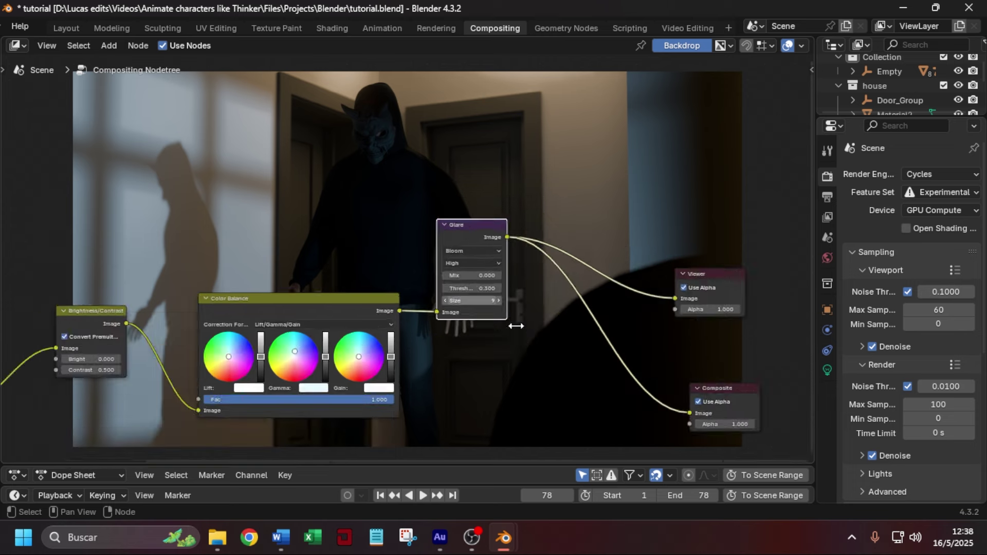
scroll(449, 310, down, 4)
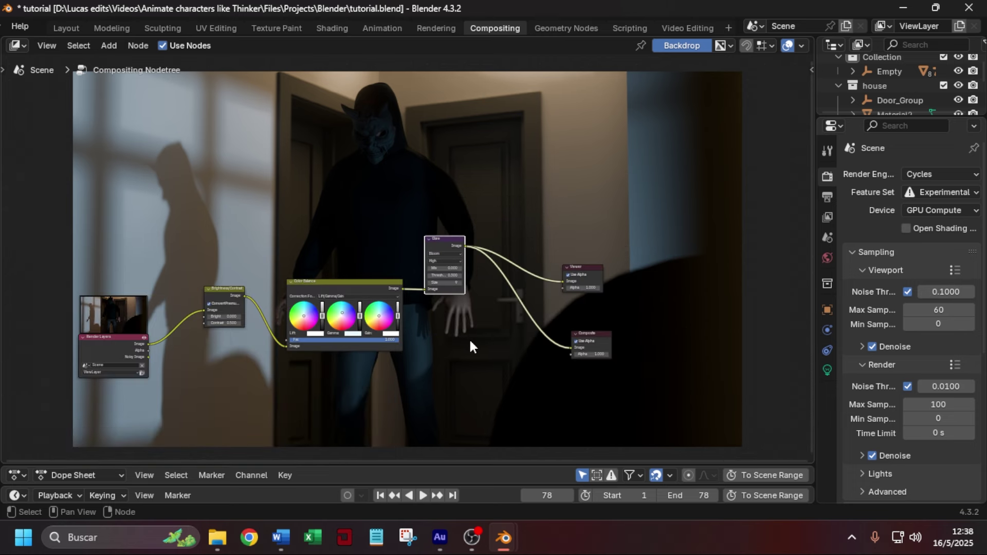
middle_drag(456, 330, 510, 329)
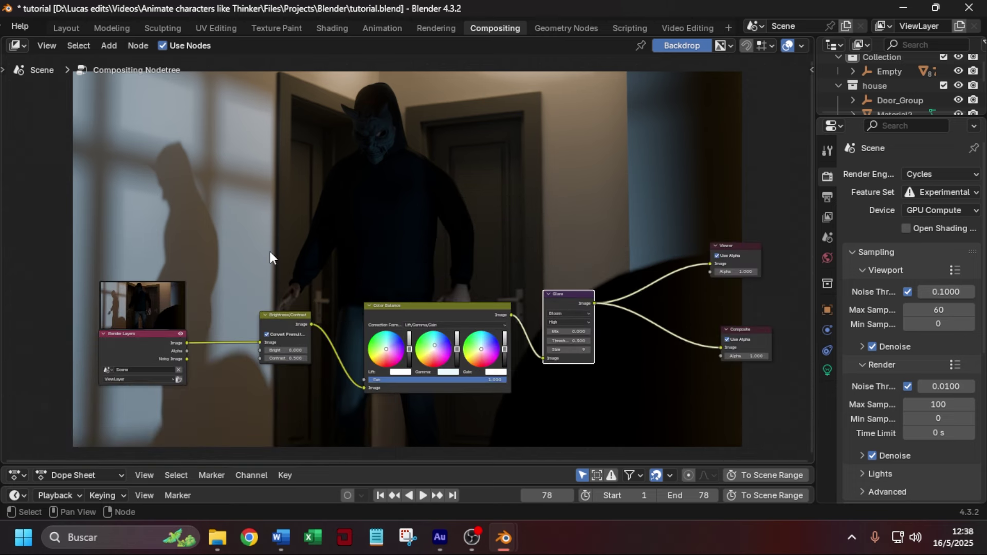
Return to the Layout workspace and review the output path, file format settings and available render commands.
drag(283, 263, 607, 212)
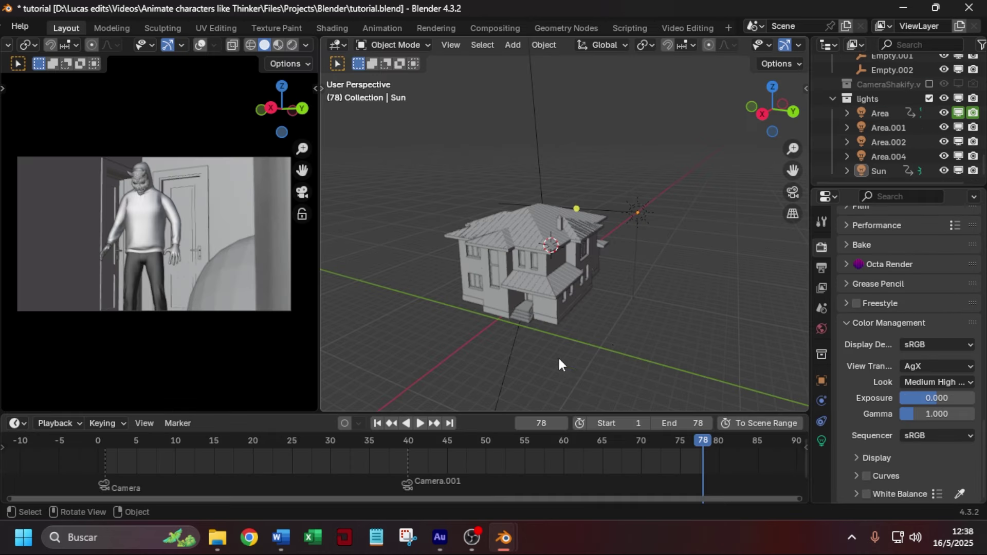
click(822, 268)
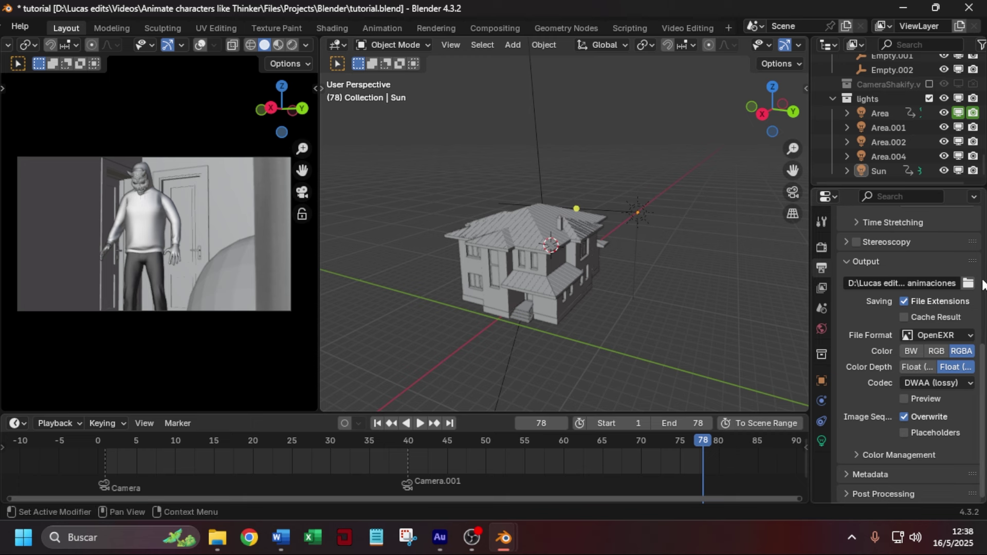
scroll(17, 29, up, 5)
click(97, 25)
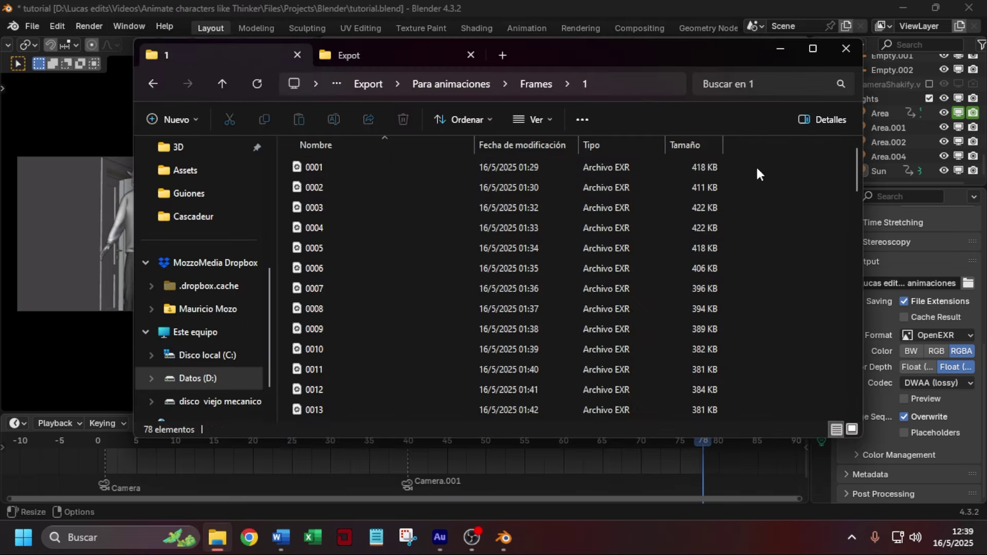
Browse the rendered EXR frames in folder 1 in File Explorer, showing them as large icons.
drag(759, 168, 625, 429)
click(746, 309)
scroll(784, 288, up, 2)
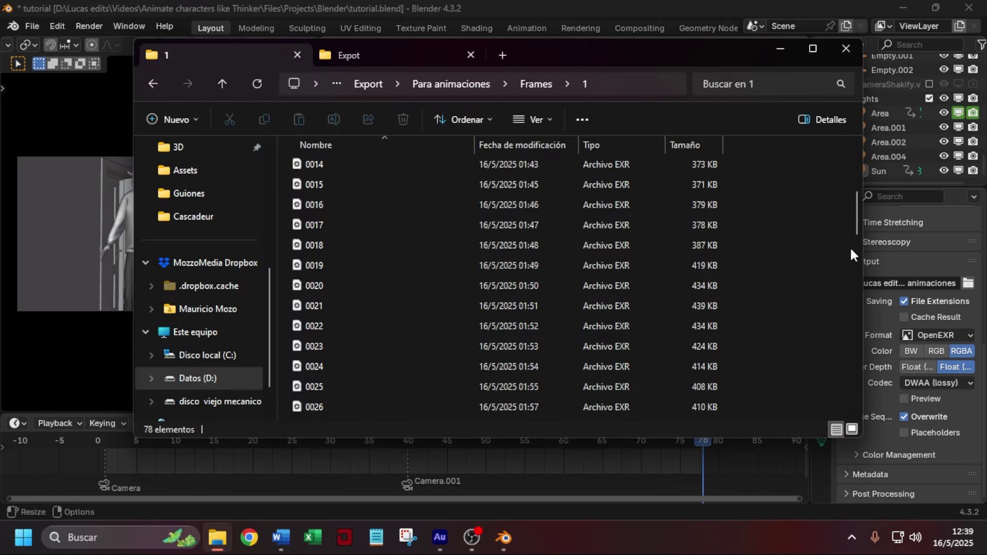
click(533, 121)
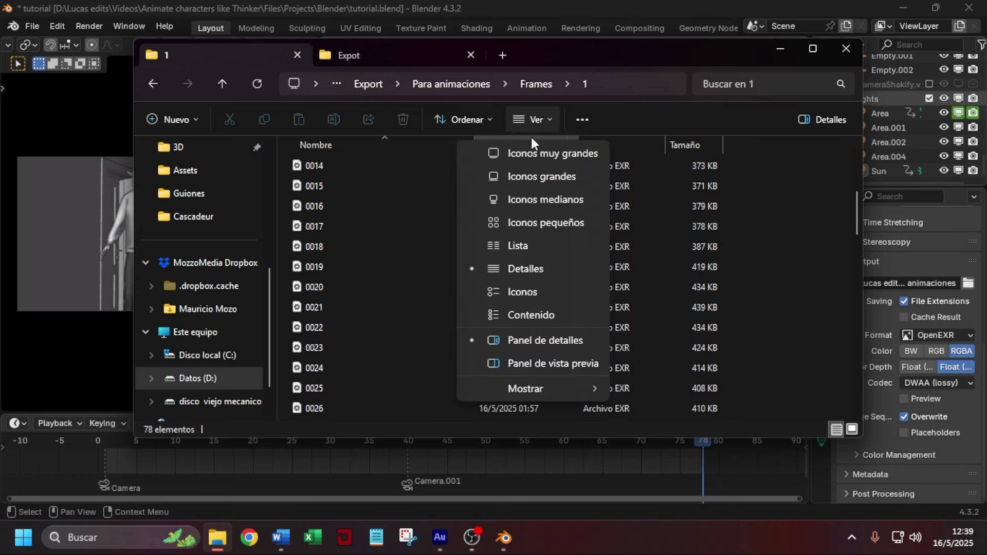
click(536, 176)
scroll(375, 227, down, 2)
scroll(430, 283, up, 10)
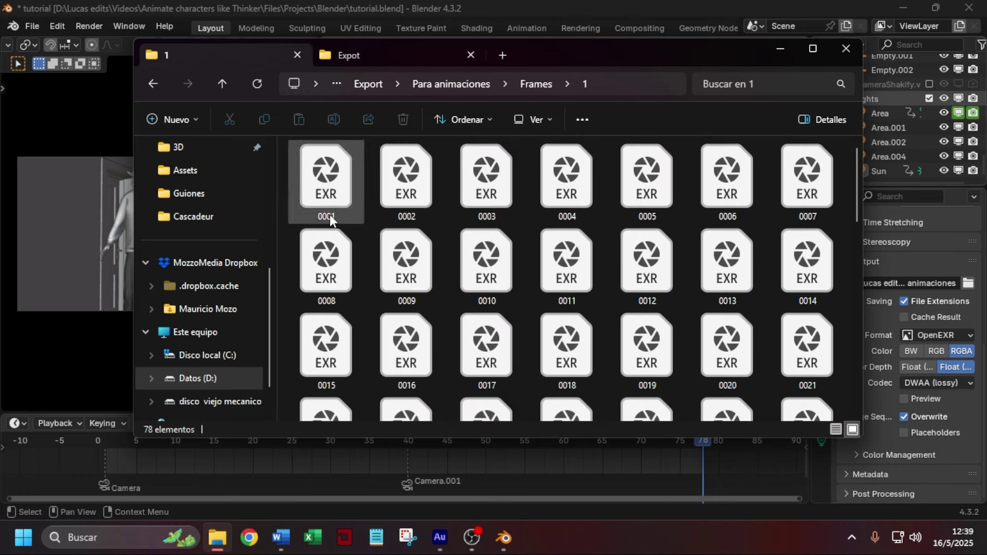
Switch back to Blender and open the Video Editing workspace.
click(674, 24)
scroll(672, 23, down, 4)
scroll(673, 28, down, 3)
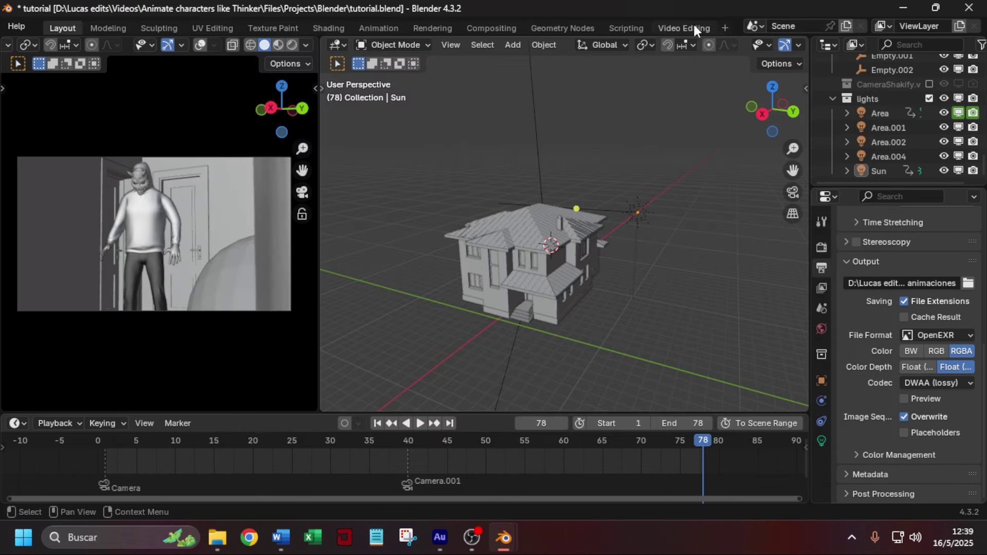
click(725, 28)
mouse_move(690, 114)
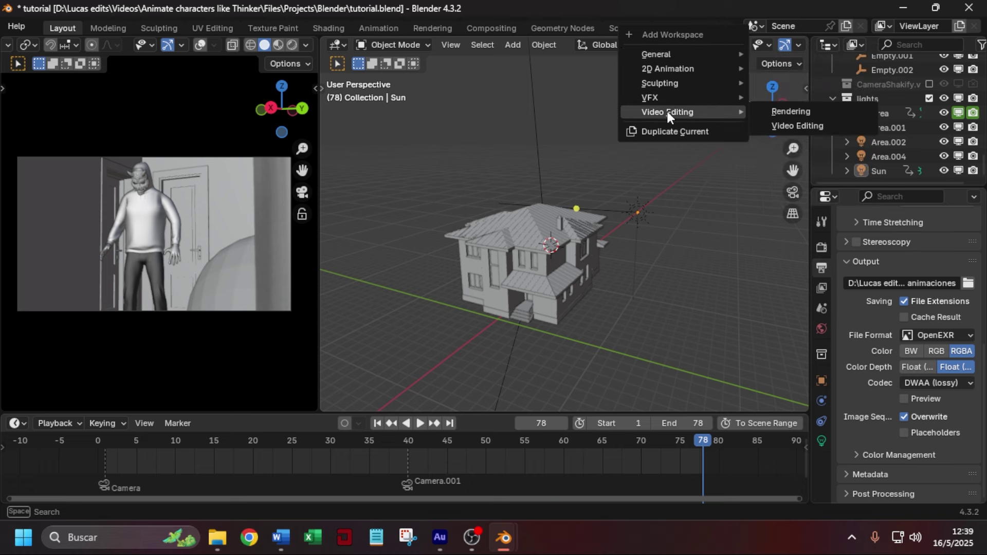
click(791, 126)
Add all EXR frames from the Frames\1 folder as an image strip with end frame 78, and preview it at frame 52.
key(shift+a)
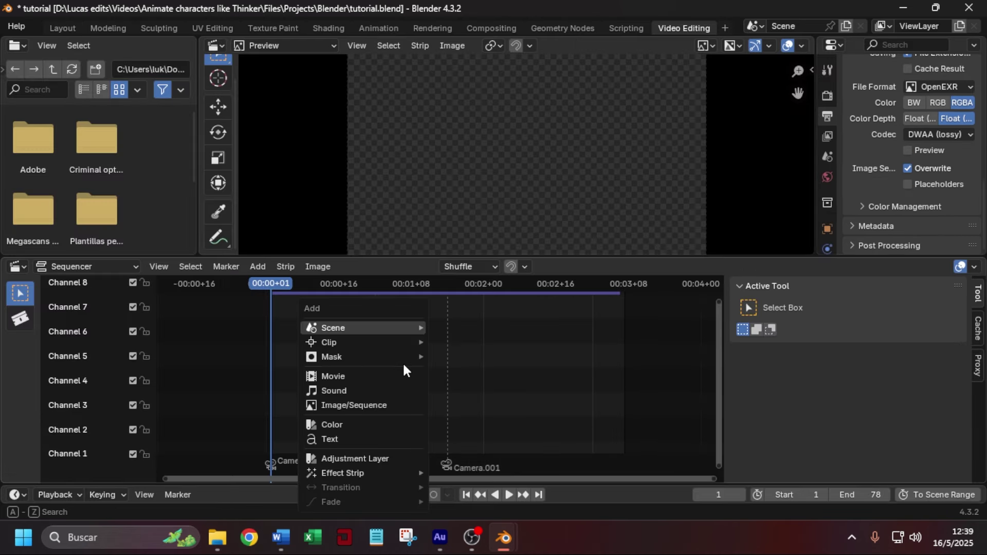
click(358, 406)
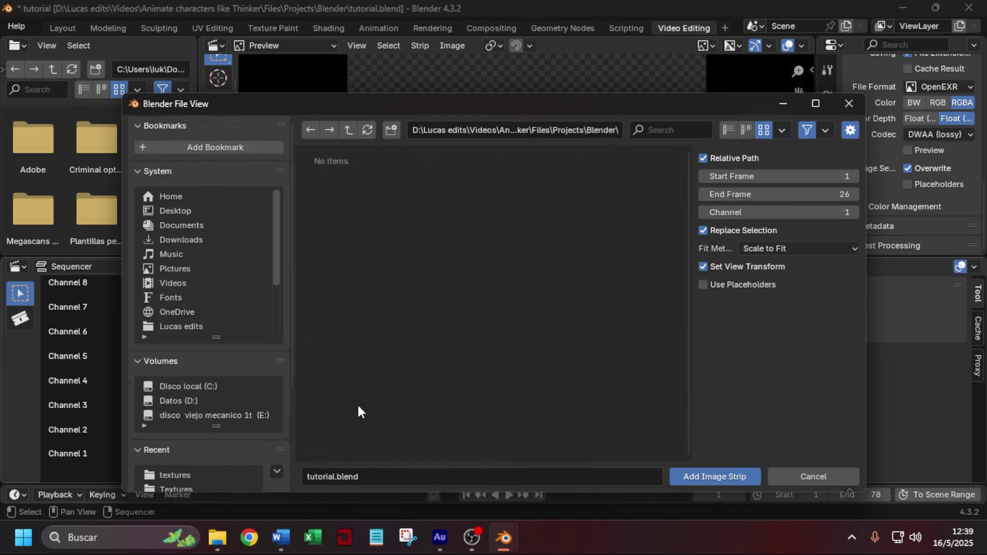
click(170, 446)
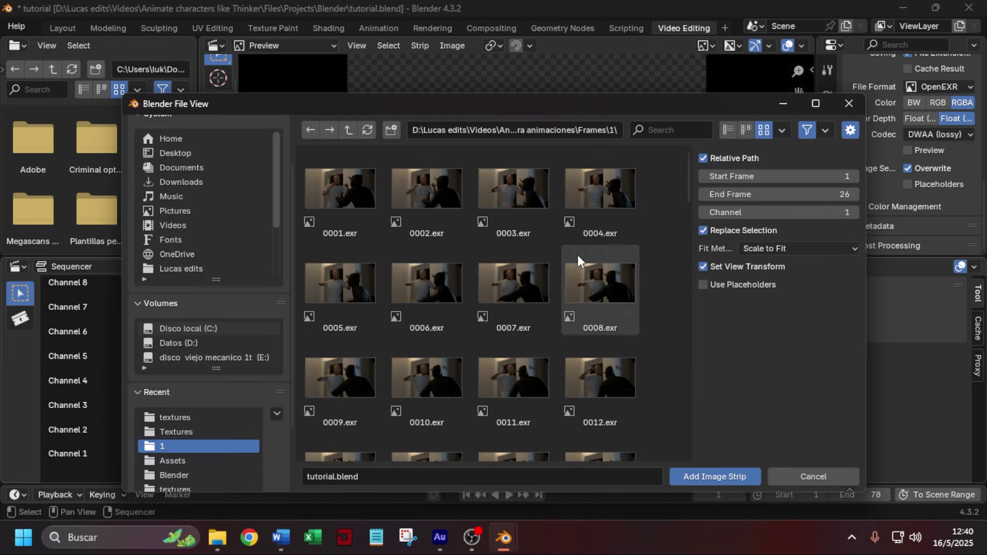
key(a)
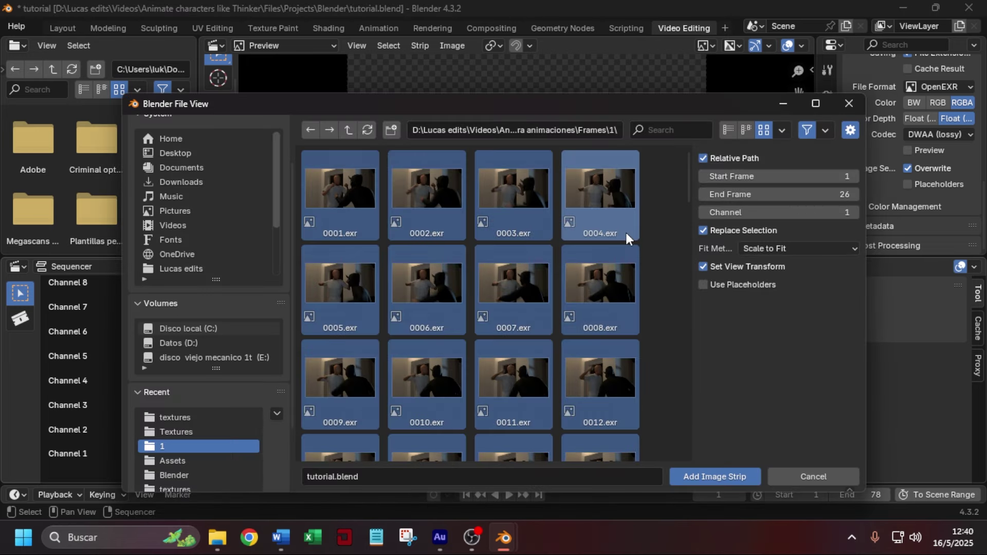
click(815, 195)
text(78)
key(Return)
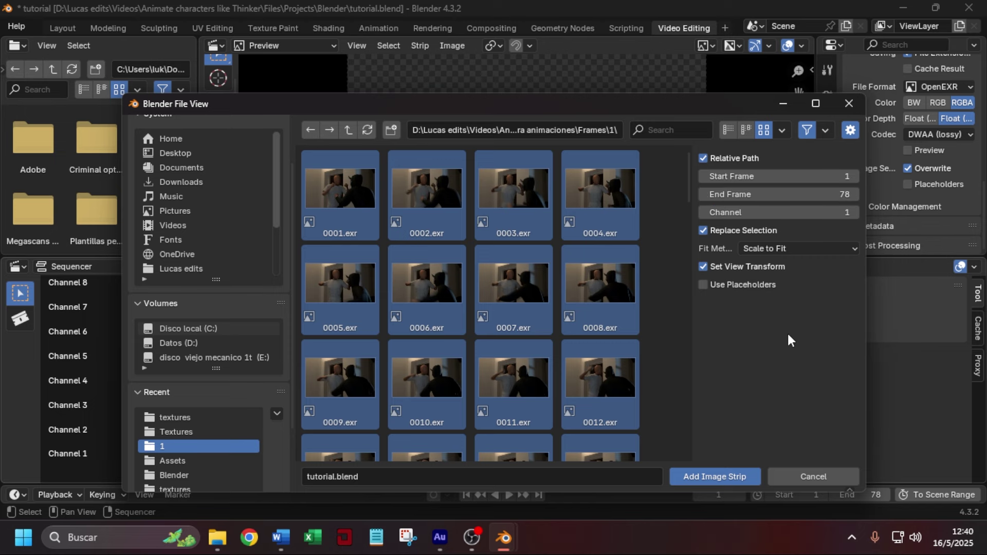
click(720, 470)
drag(386, 285, 502, 297)
Set the output file format to FFmpeg Video and its encoding container to MPEG-4.
scroll(889, 192, up, 3)
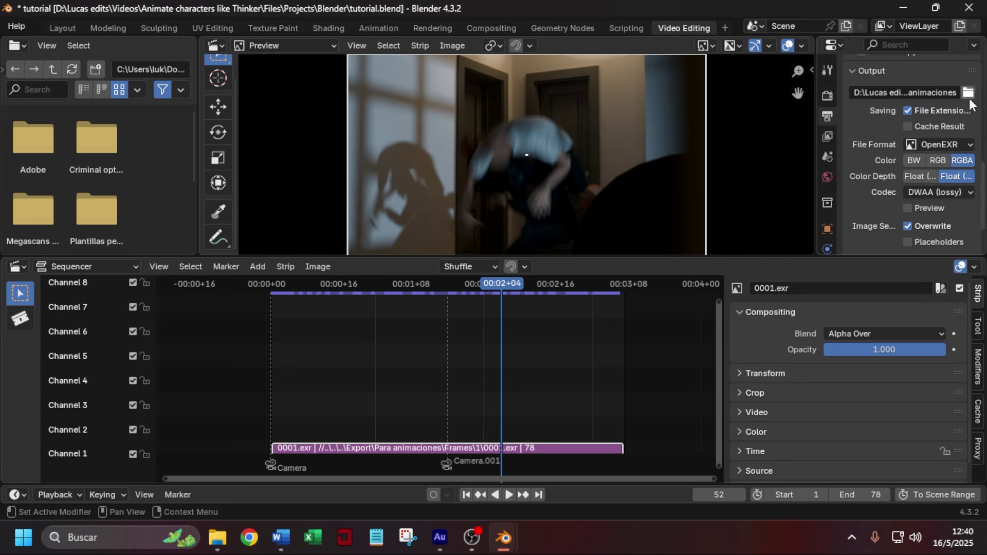
click(958, 144)
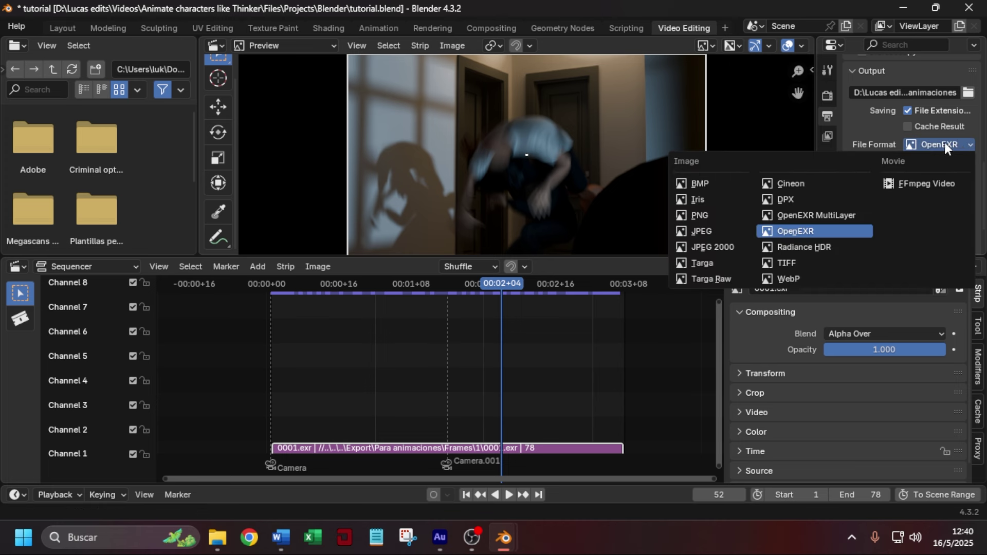
click(907, 181)
scroll(928, 139, down, 4)
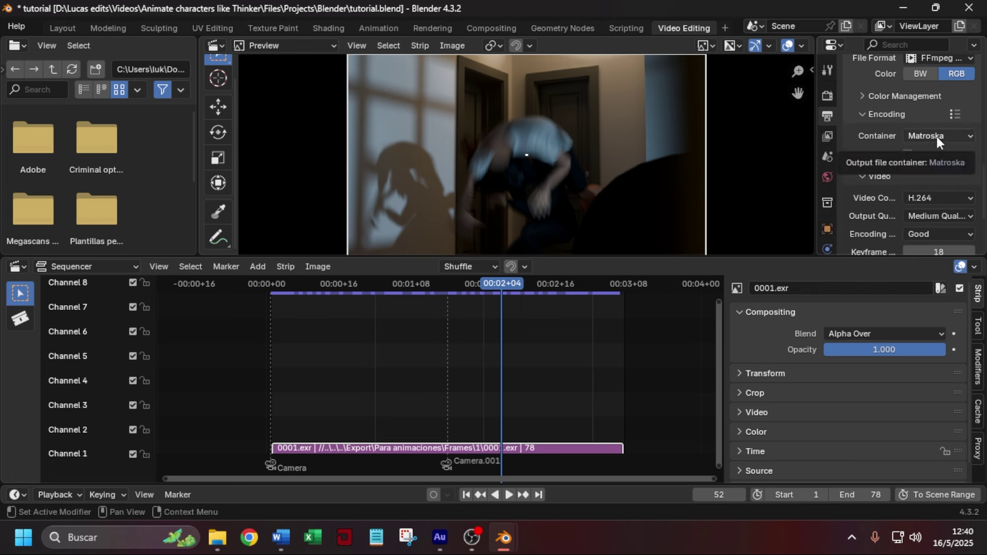
click(937, 136)
click(930, 184)
Set the video's output quality to High Quality and bring up the render commands.
scroll(865, 190, down, 3)
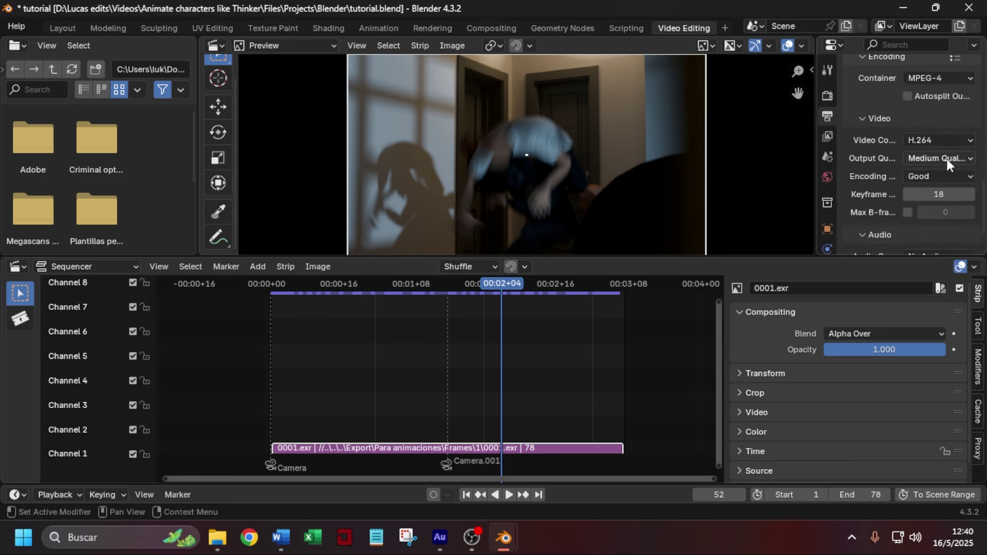
click(946, 158)
click(908, 223)
scroll(93, 21, up, 5)
click(95, 24)
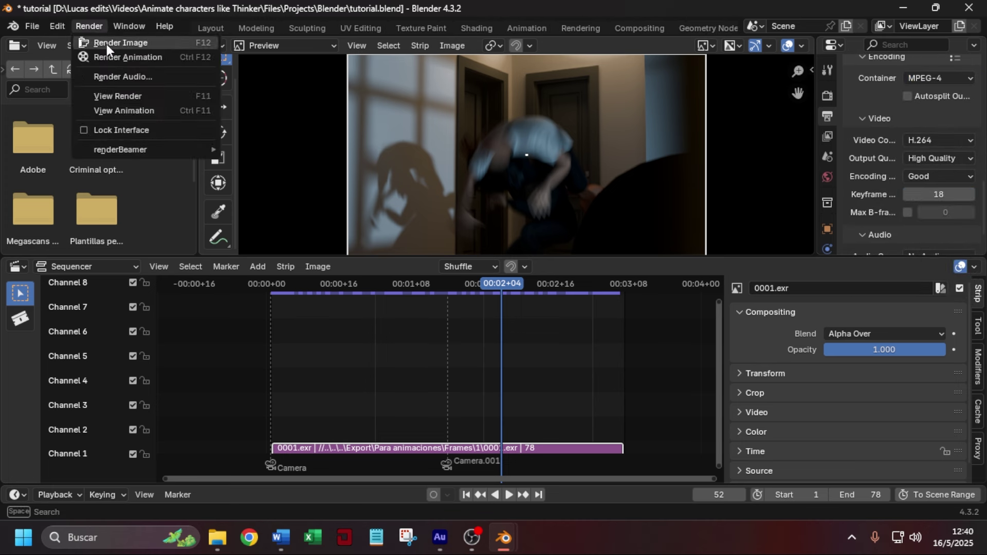